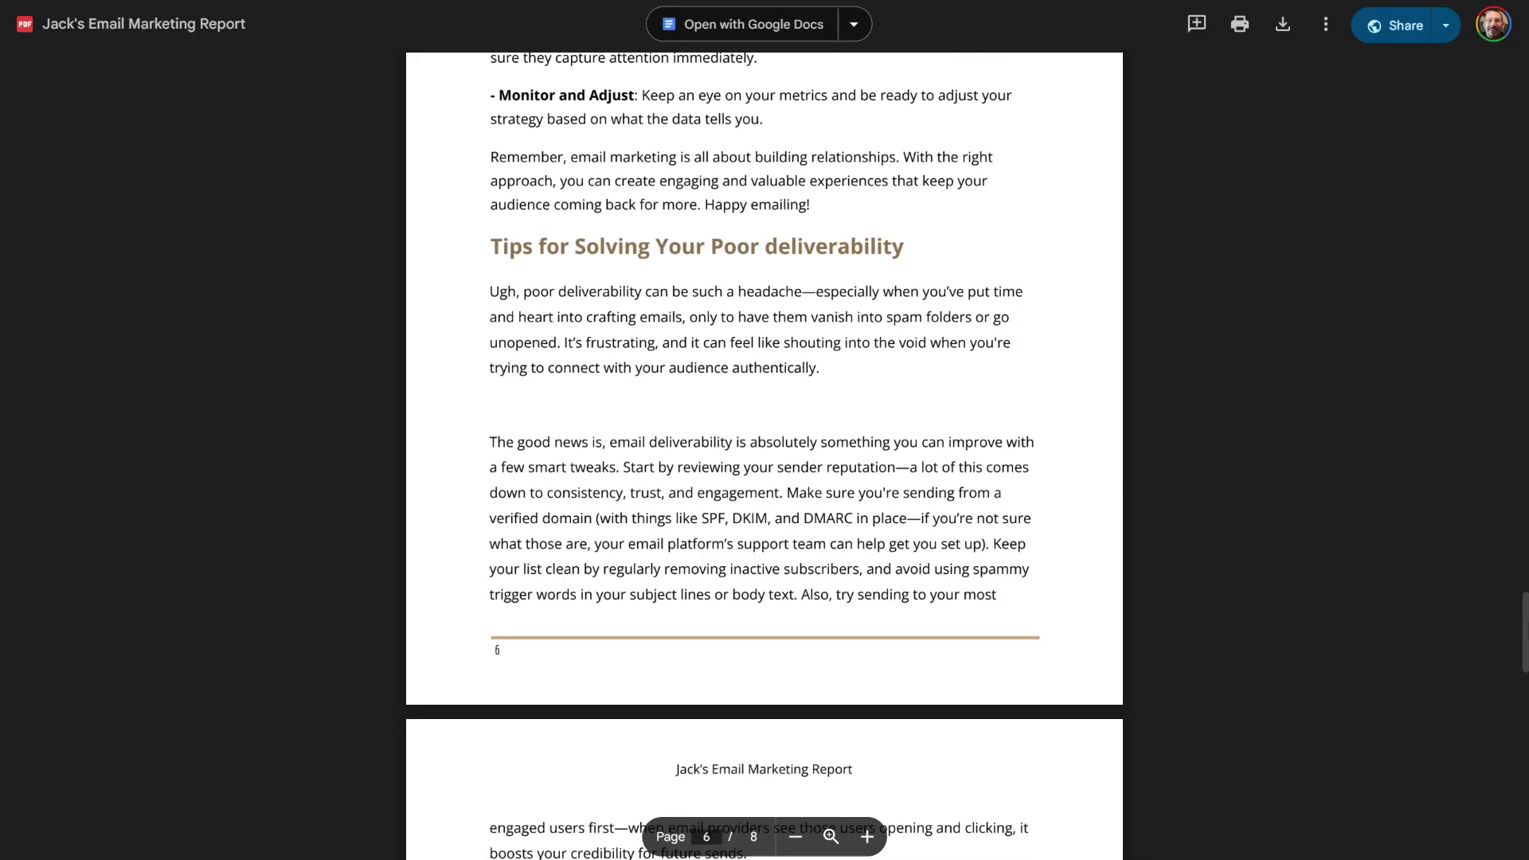
Read the report's "Tips for Solving Your Poor deliverability" section through to the "You've Got This!" heading
left_click_drag(921, 249, 487, 243)
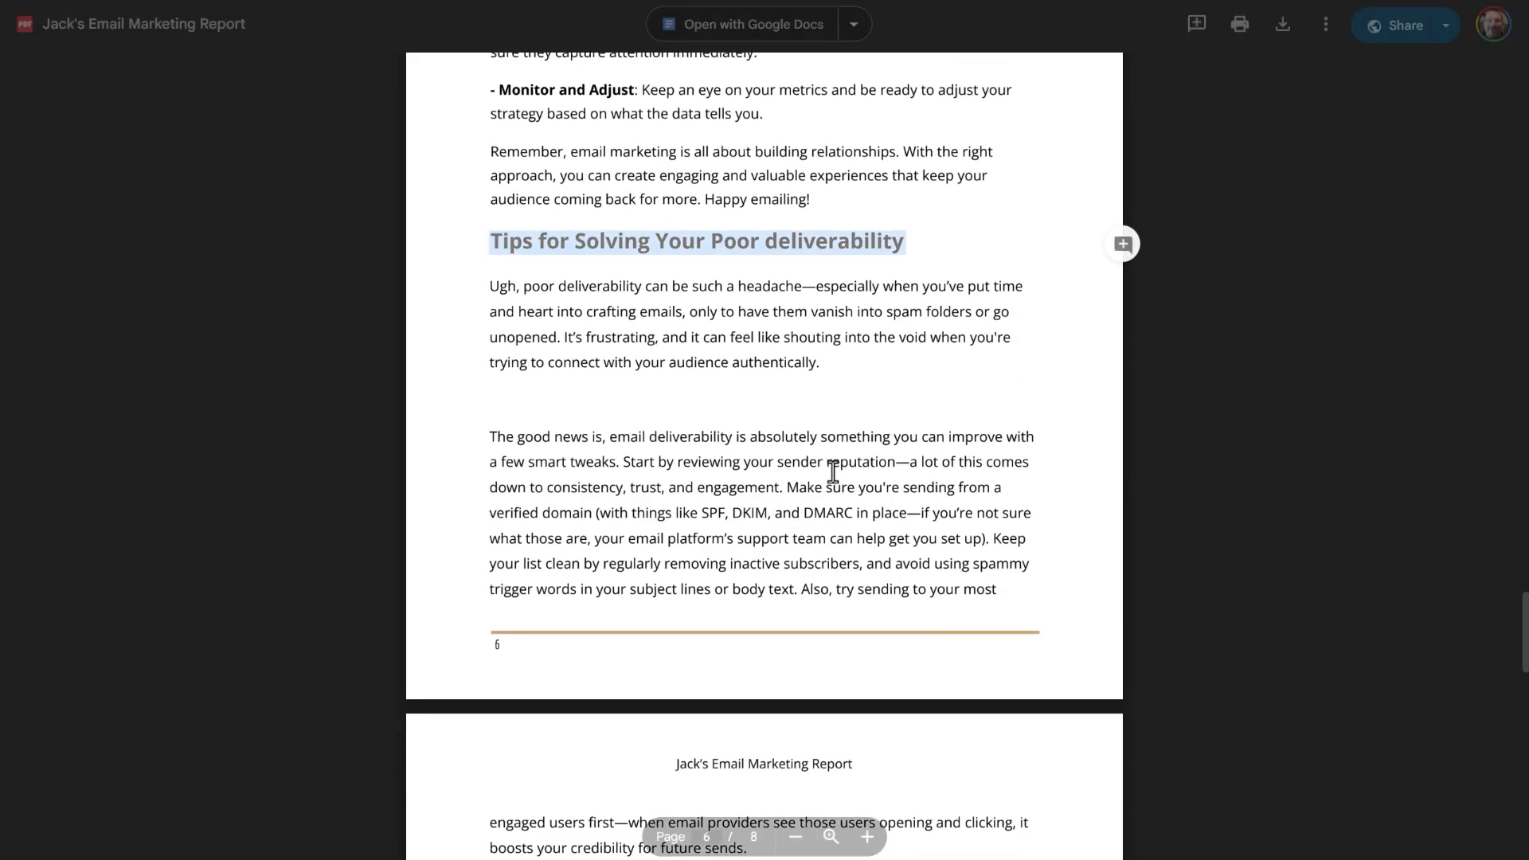
scroll(1526, 633, "down", 1)
scroll(1526, 633, "down", 12)
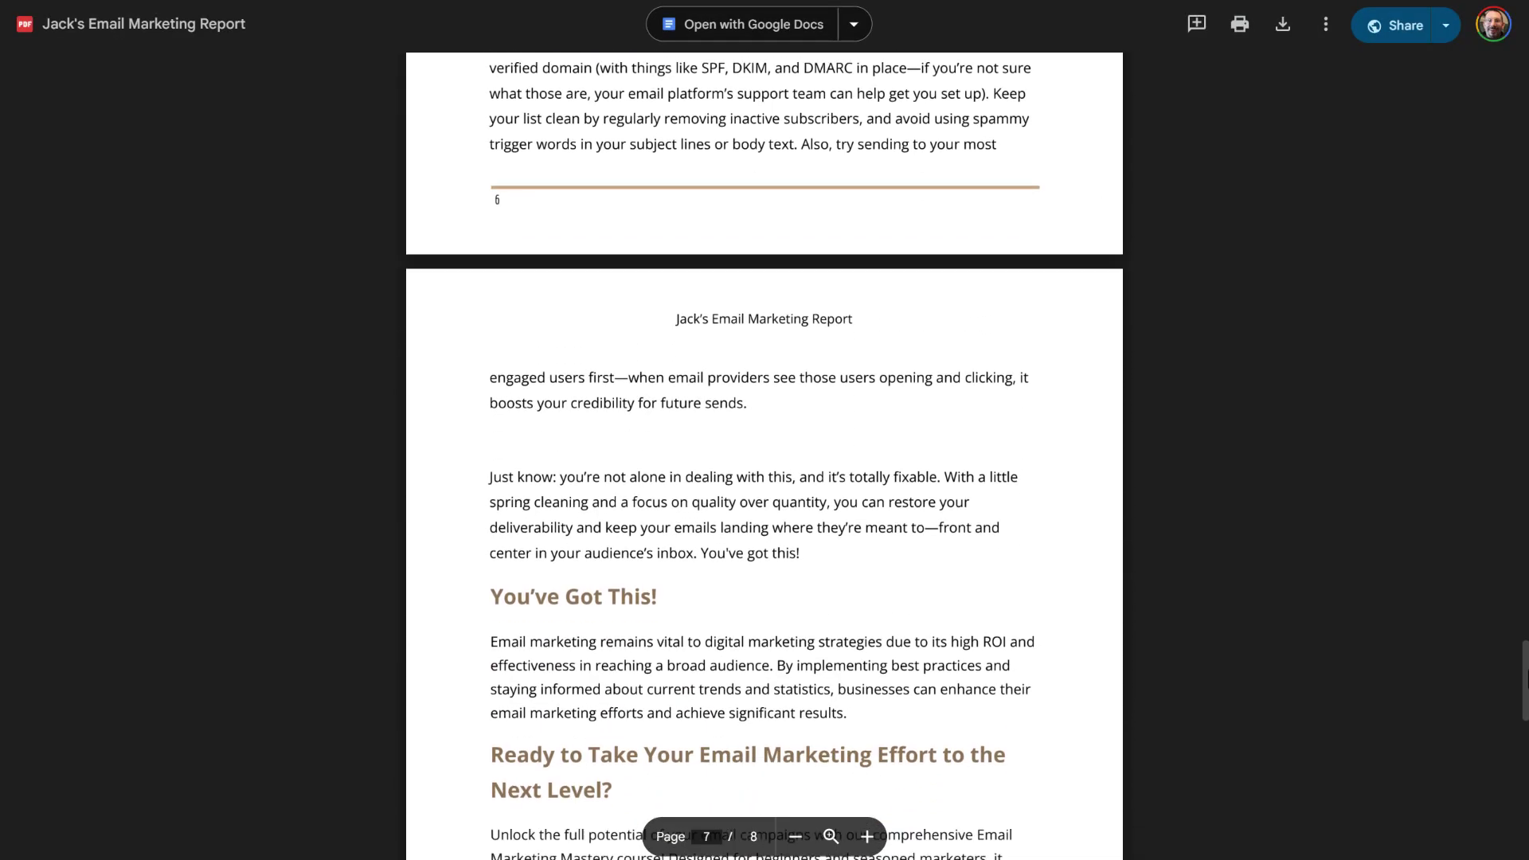
left_click_drag(557, 660, 488, 661)
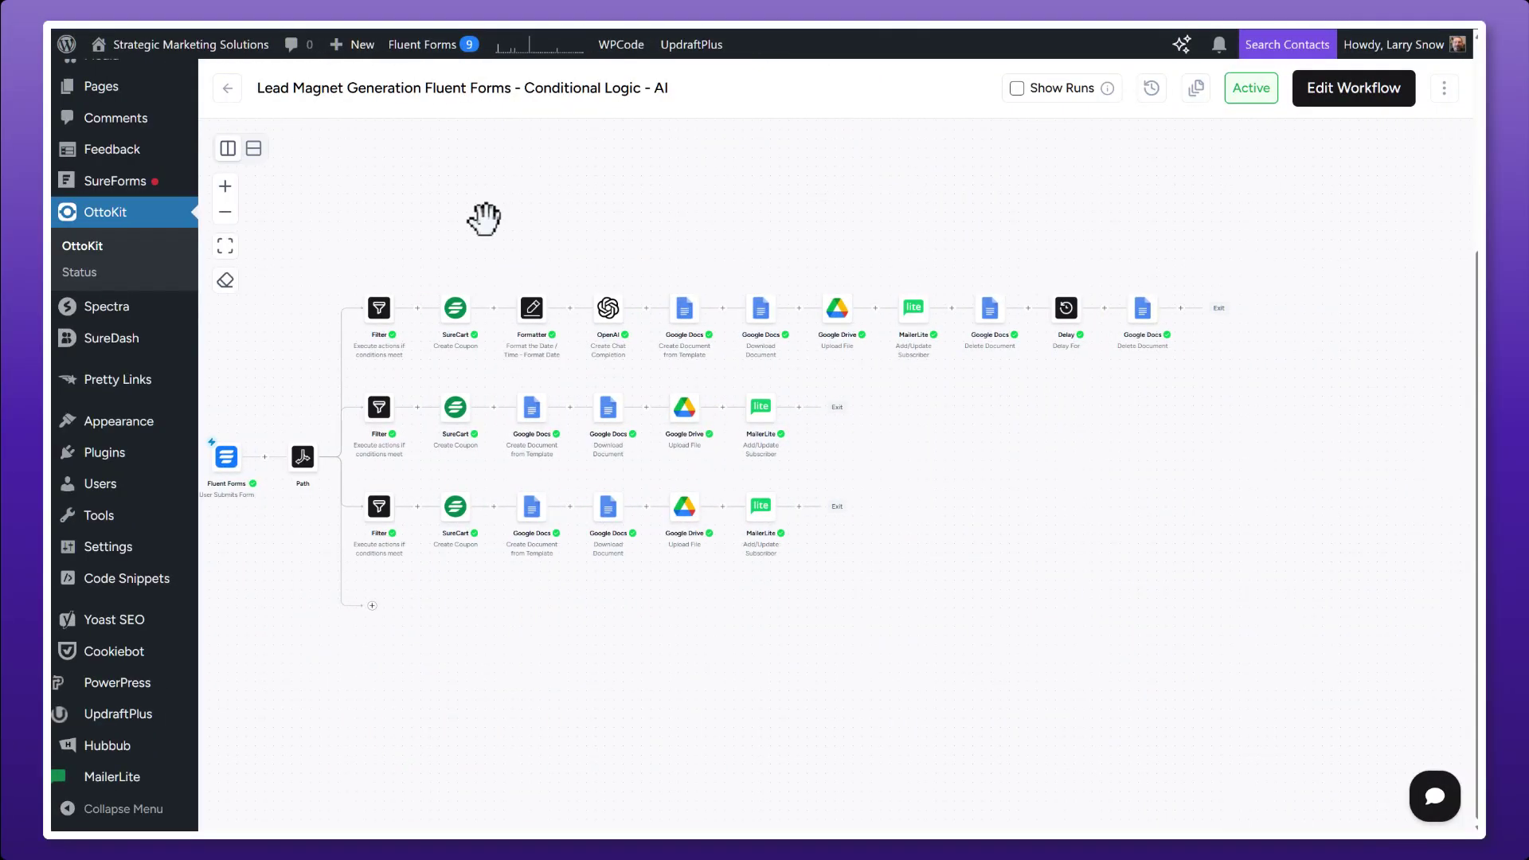
Examine the lead magnet form's radio questions and the workflow's Fluent Forms trigger, Path step and three conditional branches
left_click_drag(485, 218, 648, 214)
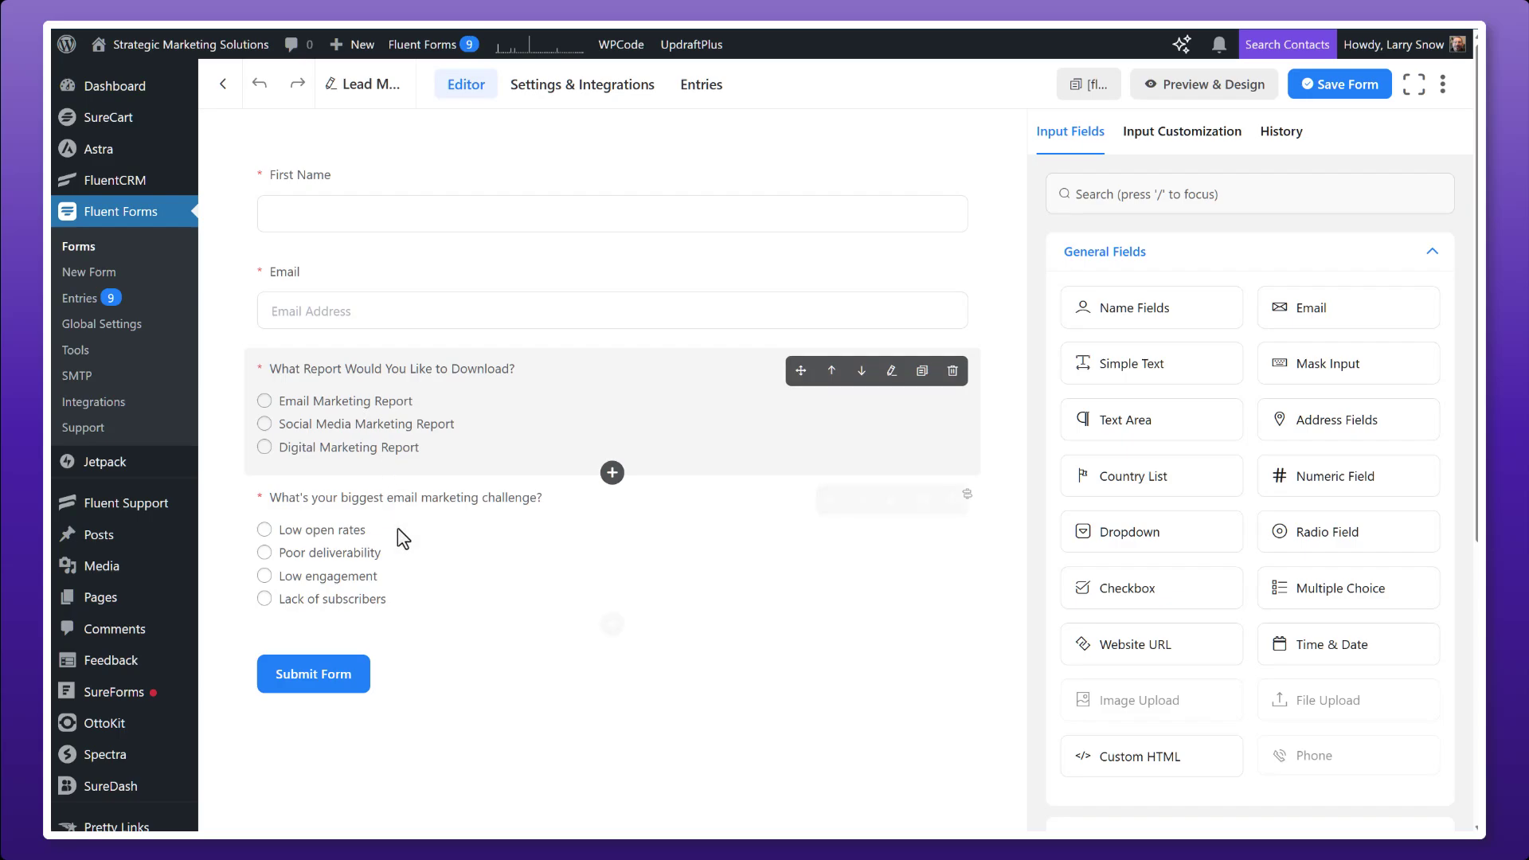
left_click(416, 553)
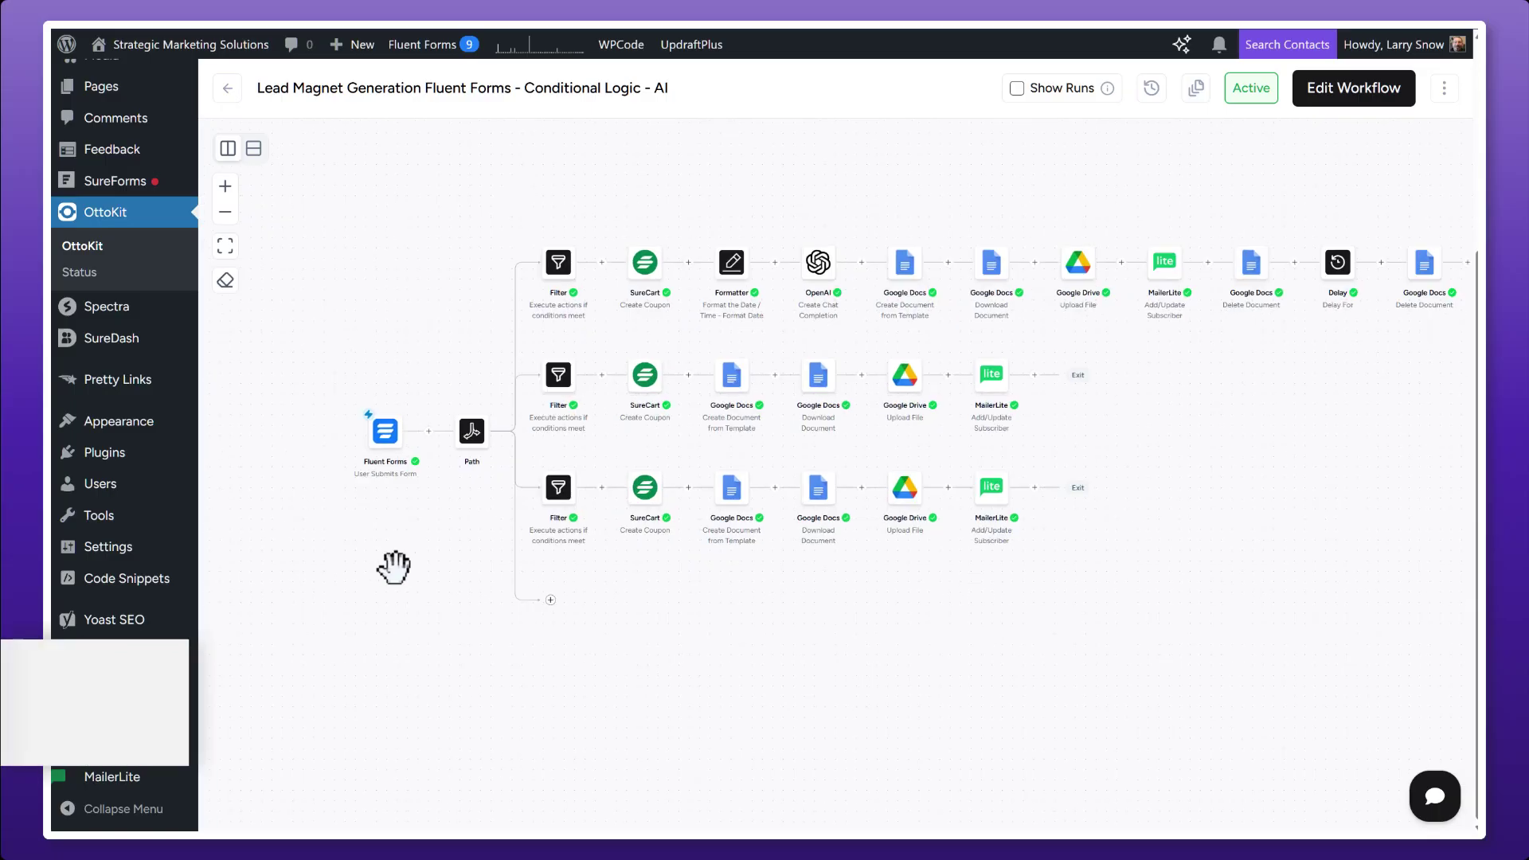
scroll(393, 564, "up", 5)
left_click_drag(478, 451, 550, 590)
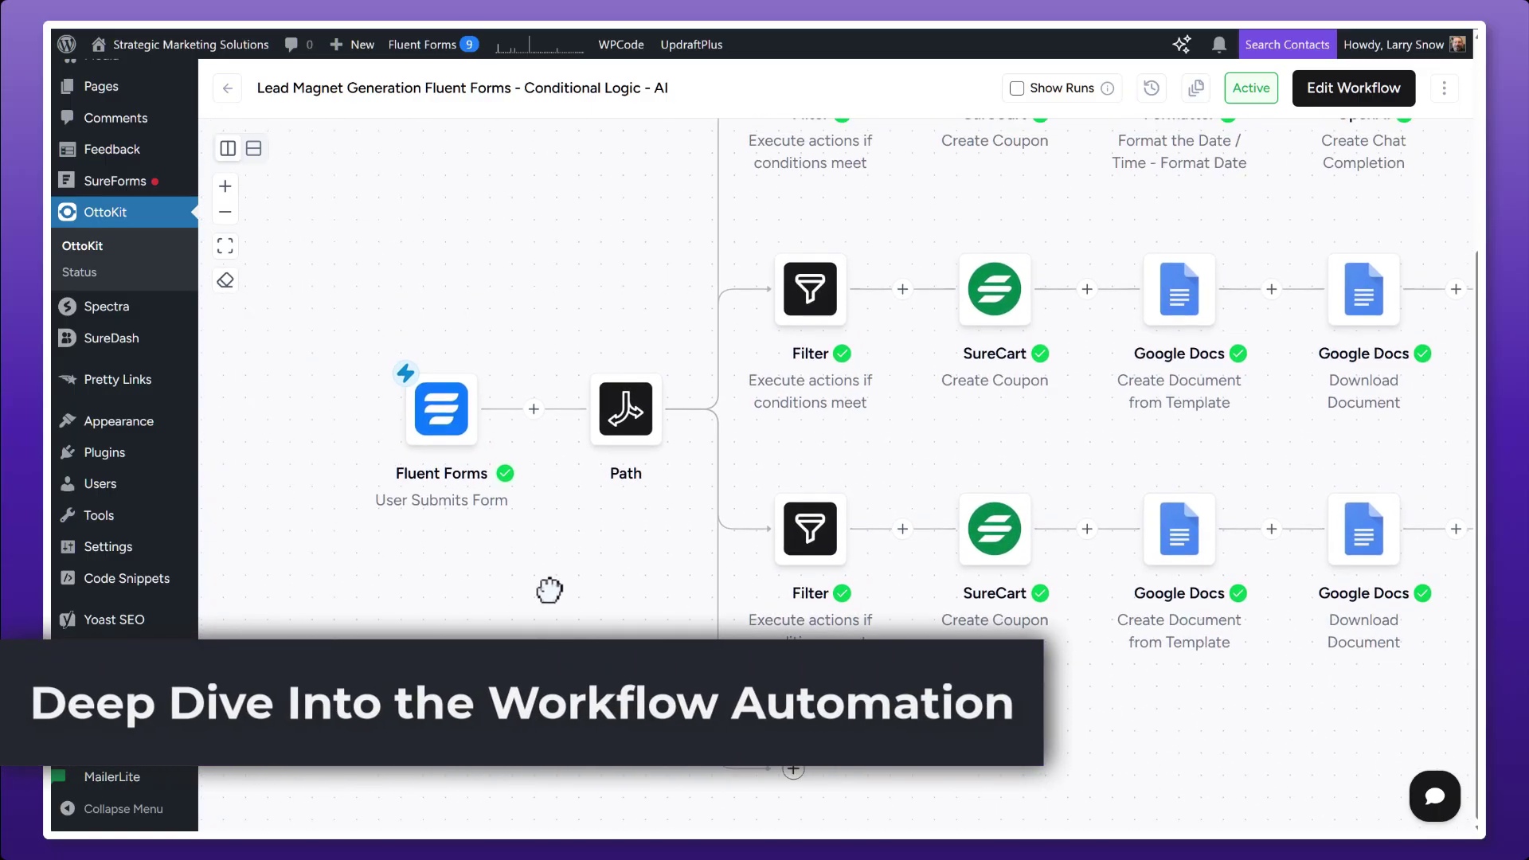
mouse_move(446, 398)
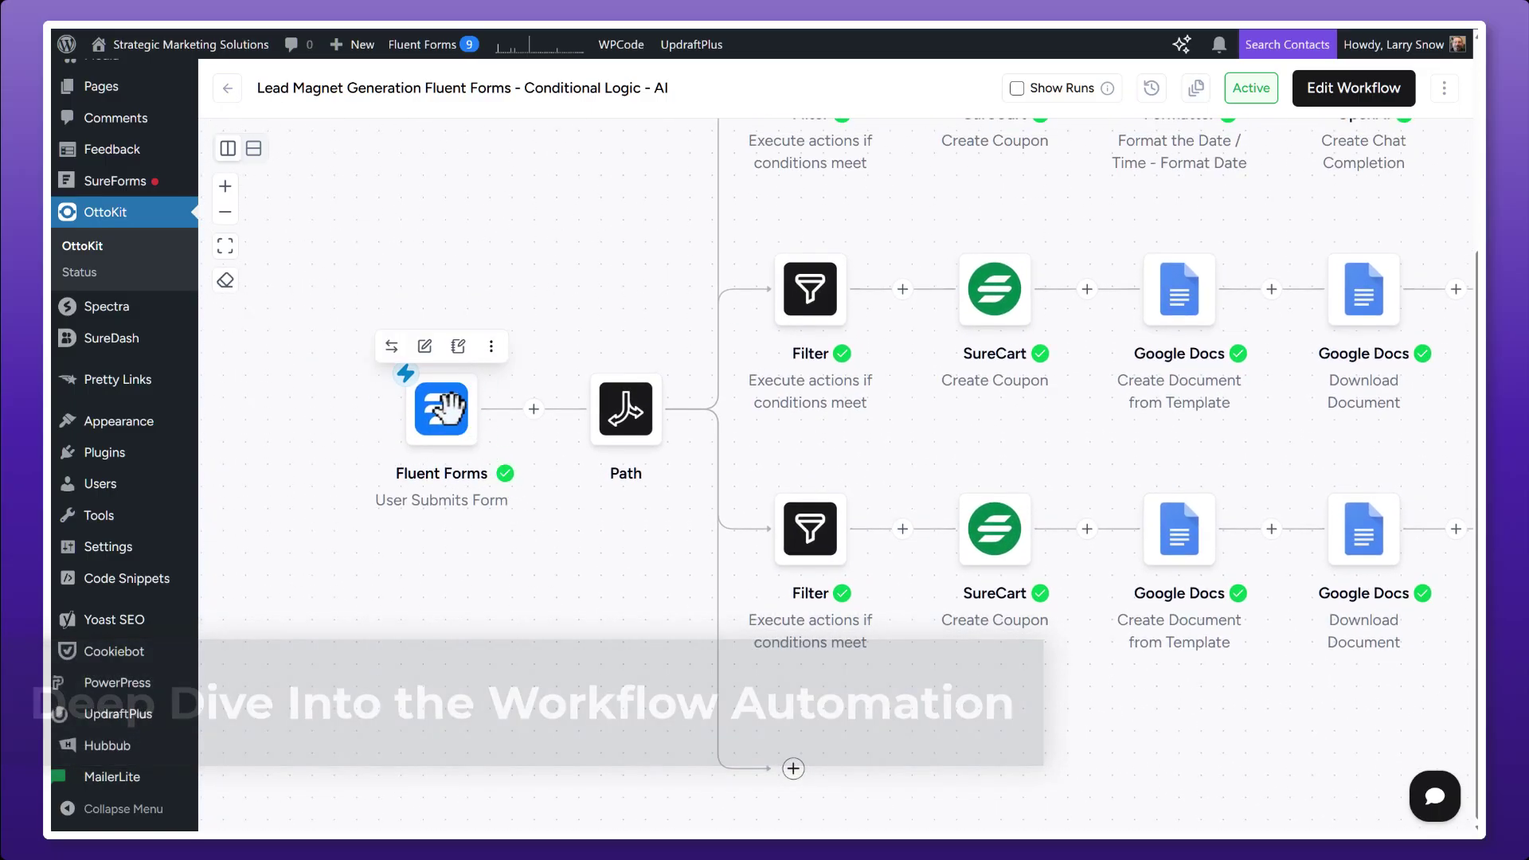
left_click_drag(620, 381, 619, 335)
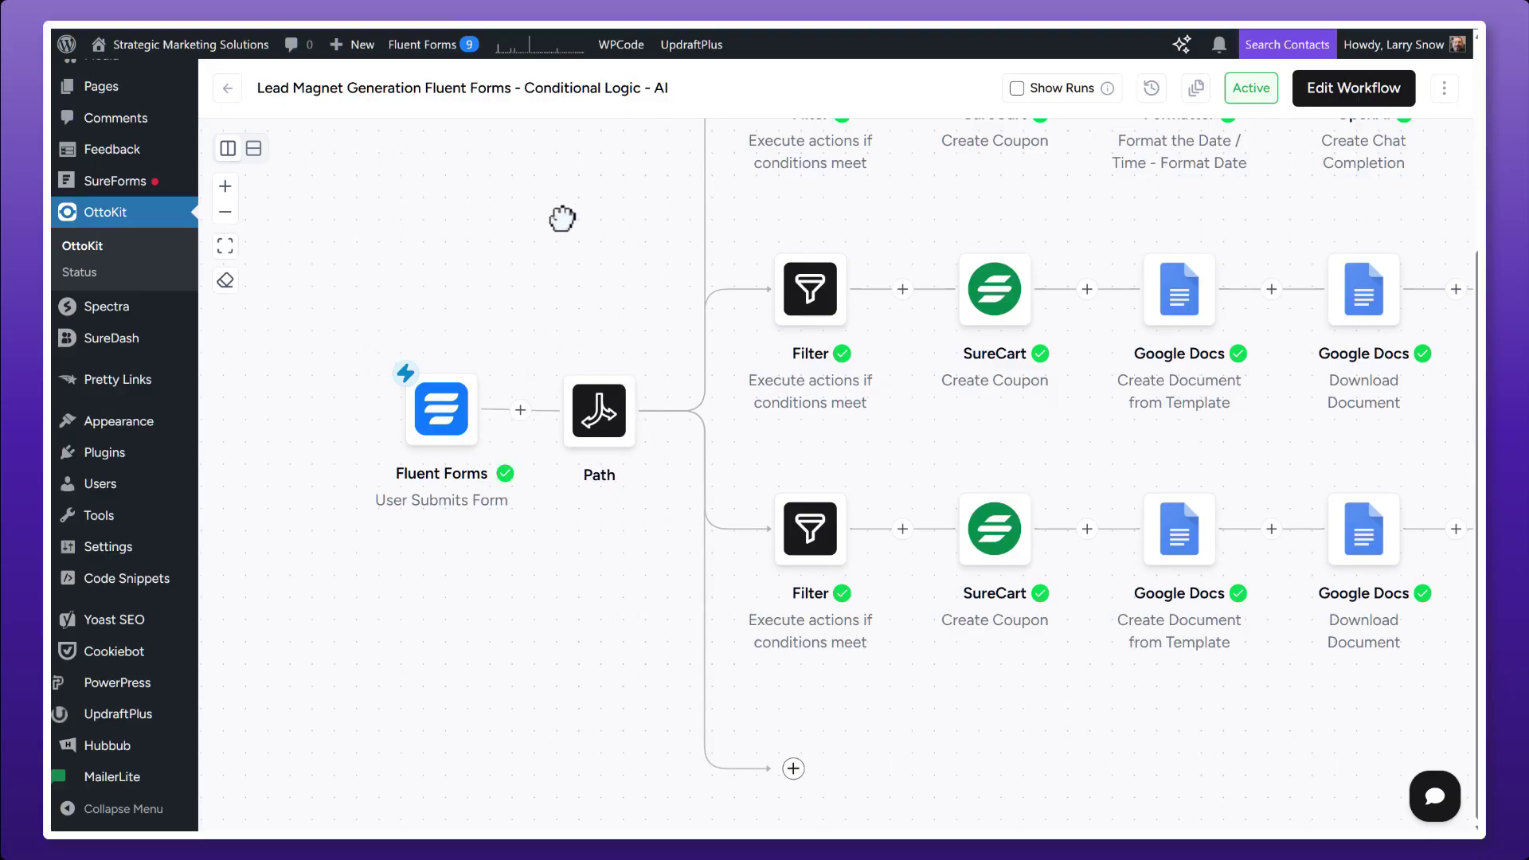
left_click_drag(563, 218, 513, 293)
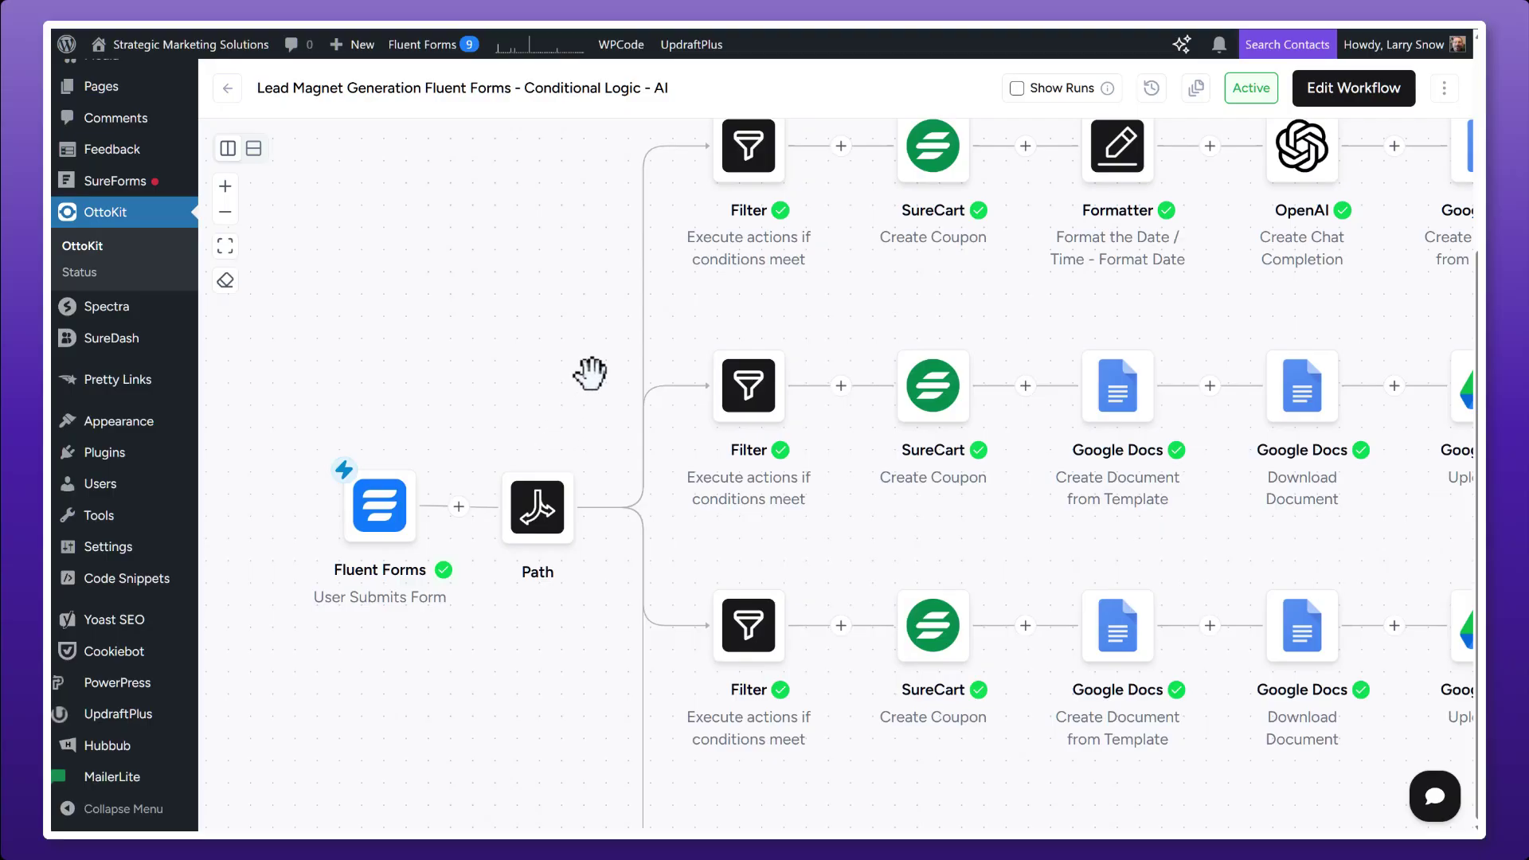
scroll(536, 352, "down", 3)
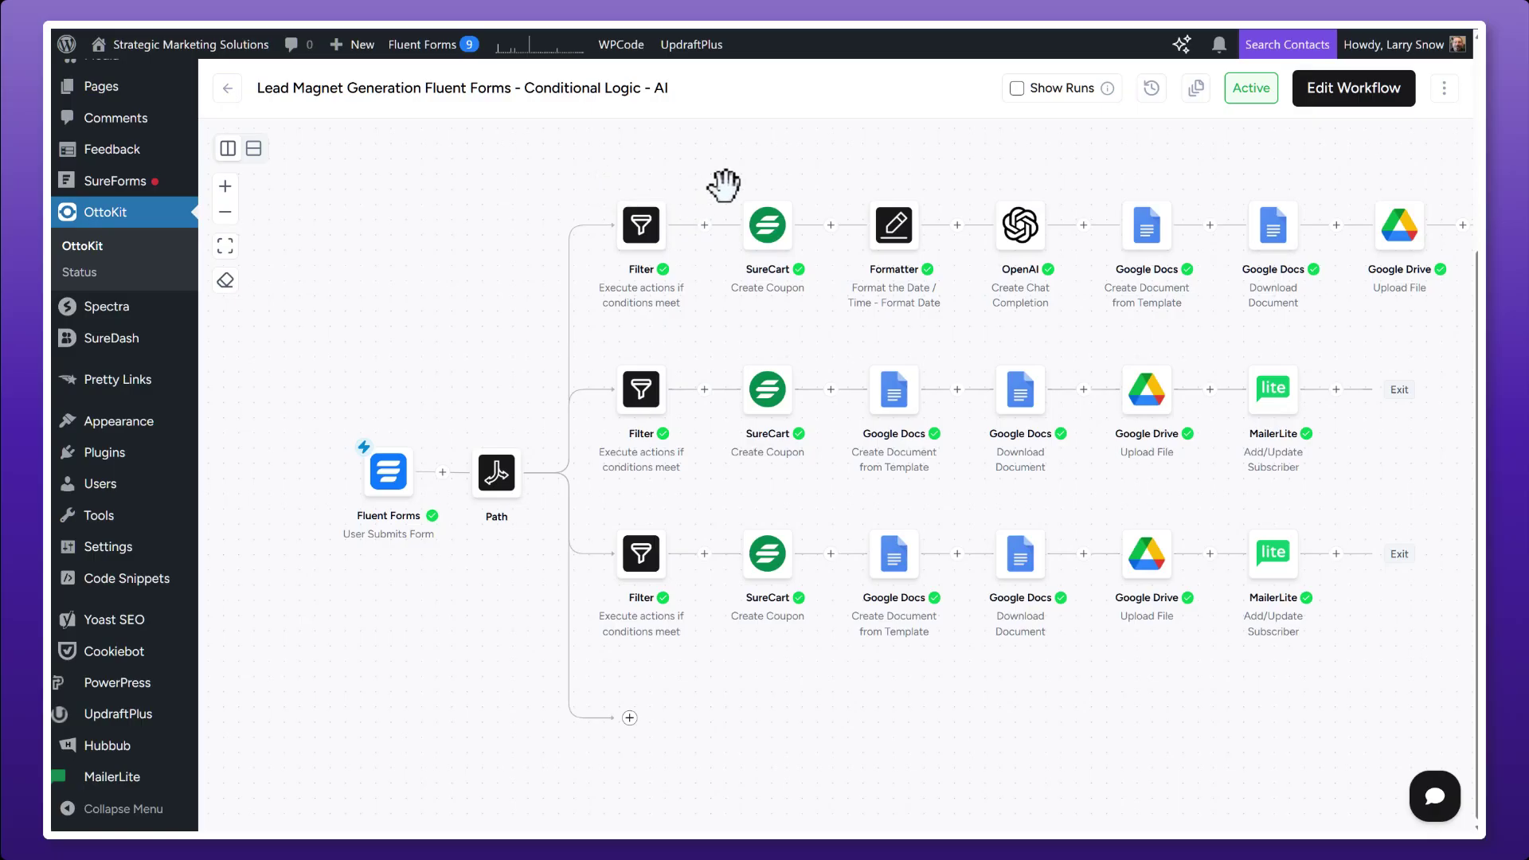
left_click_drag(720, 191, 629, 212)
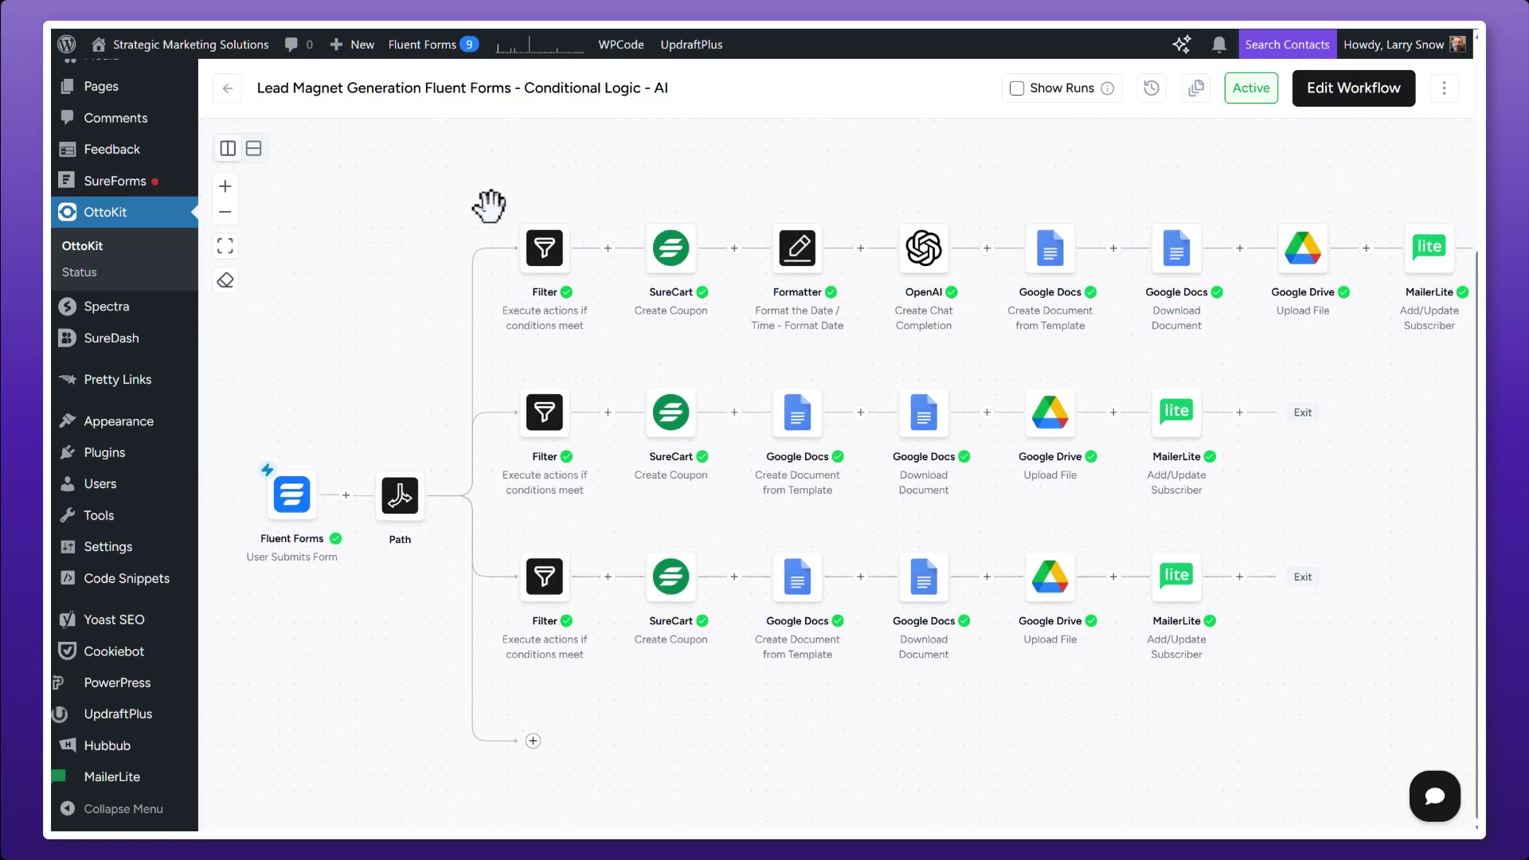
left_click_drag(489, 205, 539, 217)
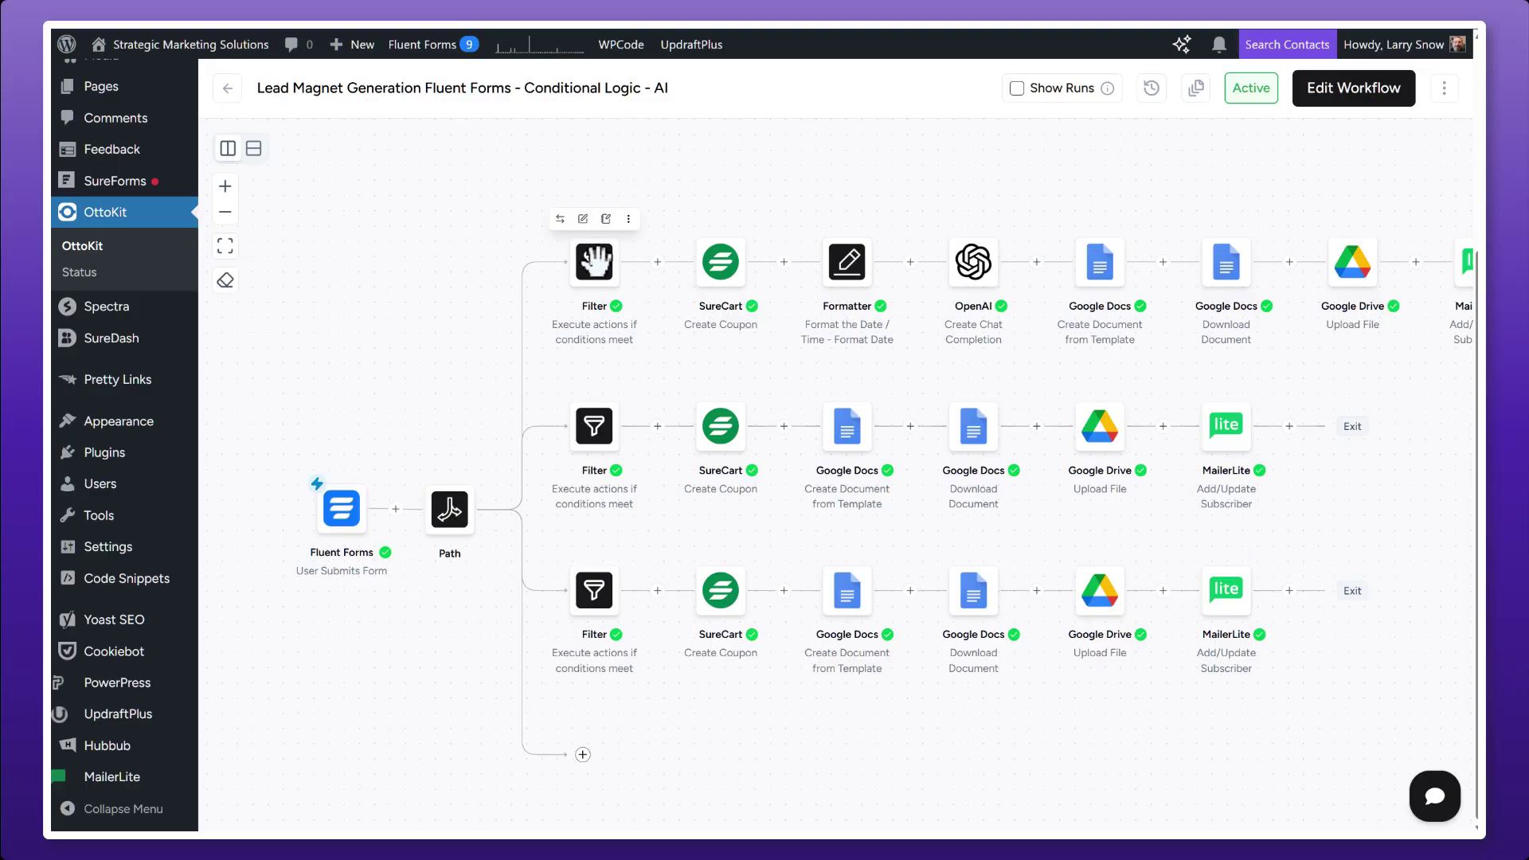
Go through the top branch's Filter condition and test, save the filter, and save the workflow as a draft
left_click(594, 262)
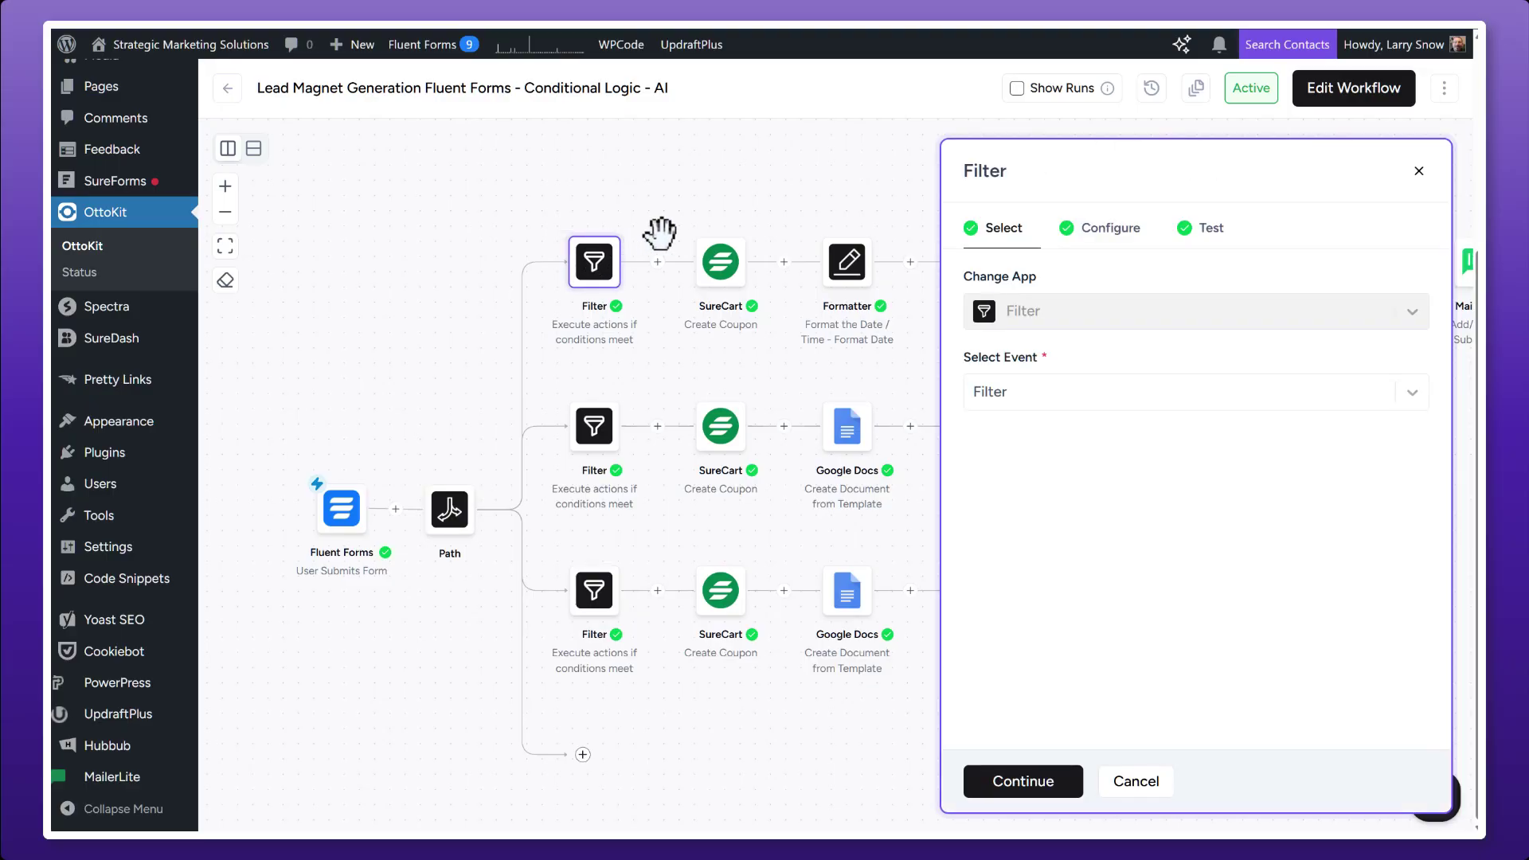
left_click(1119, 233)
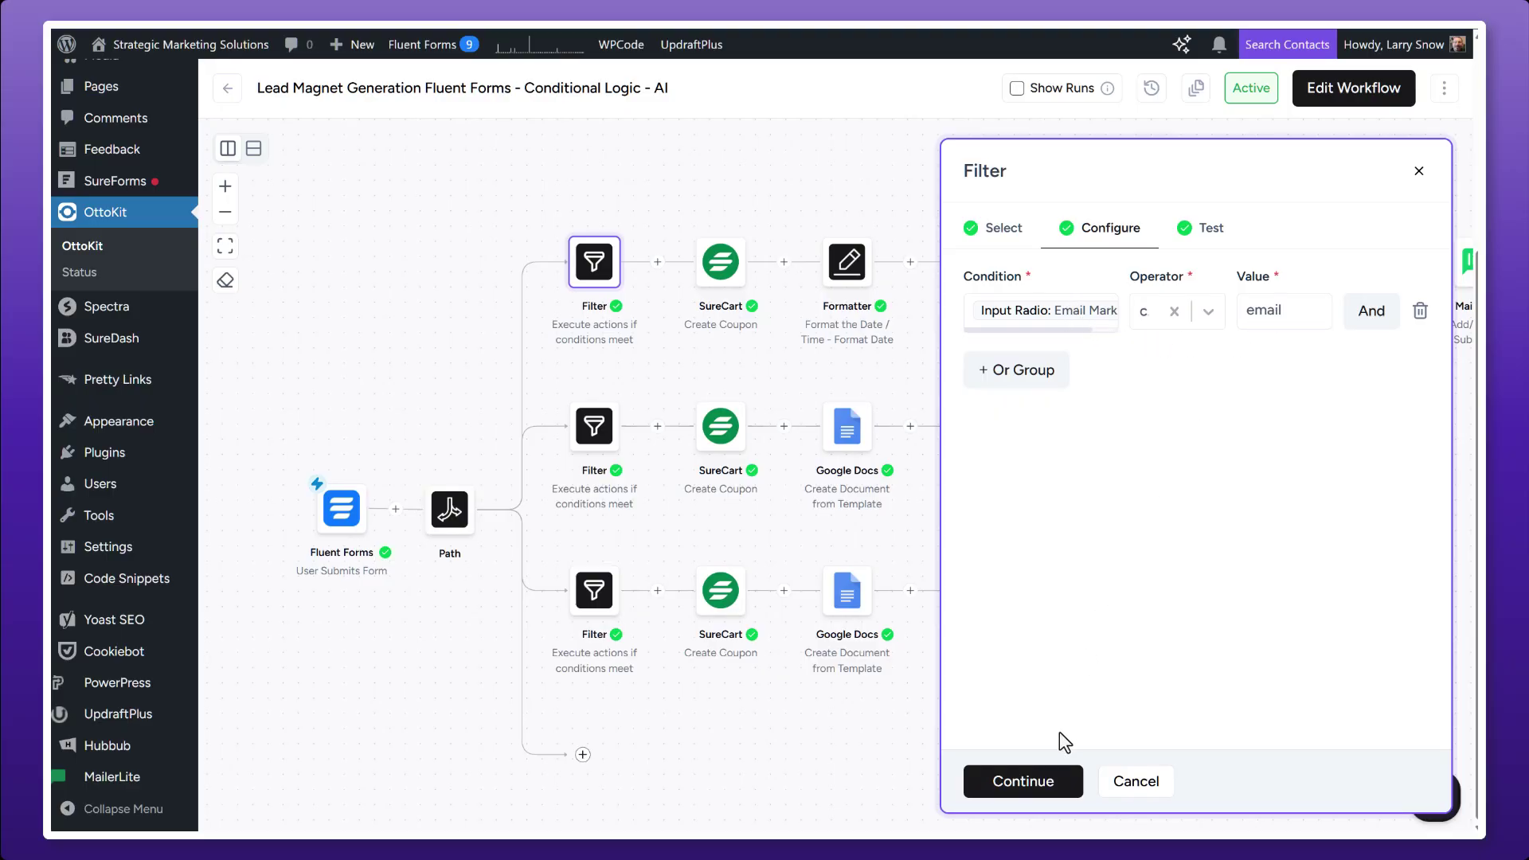
left_click(1050, 788)
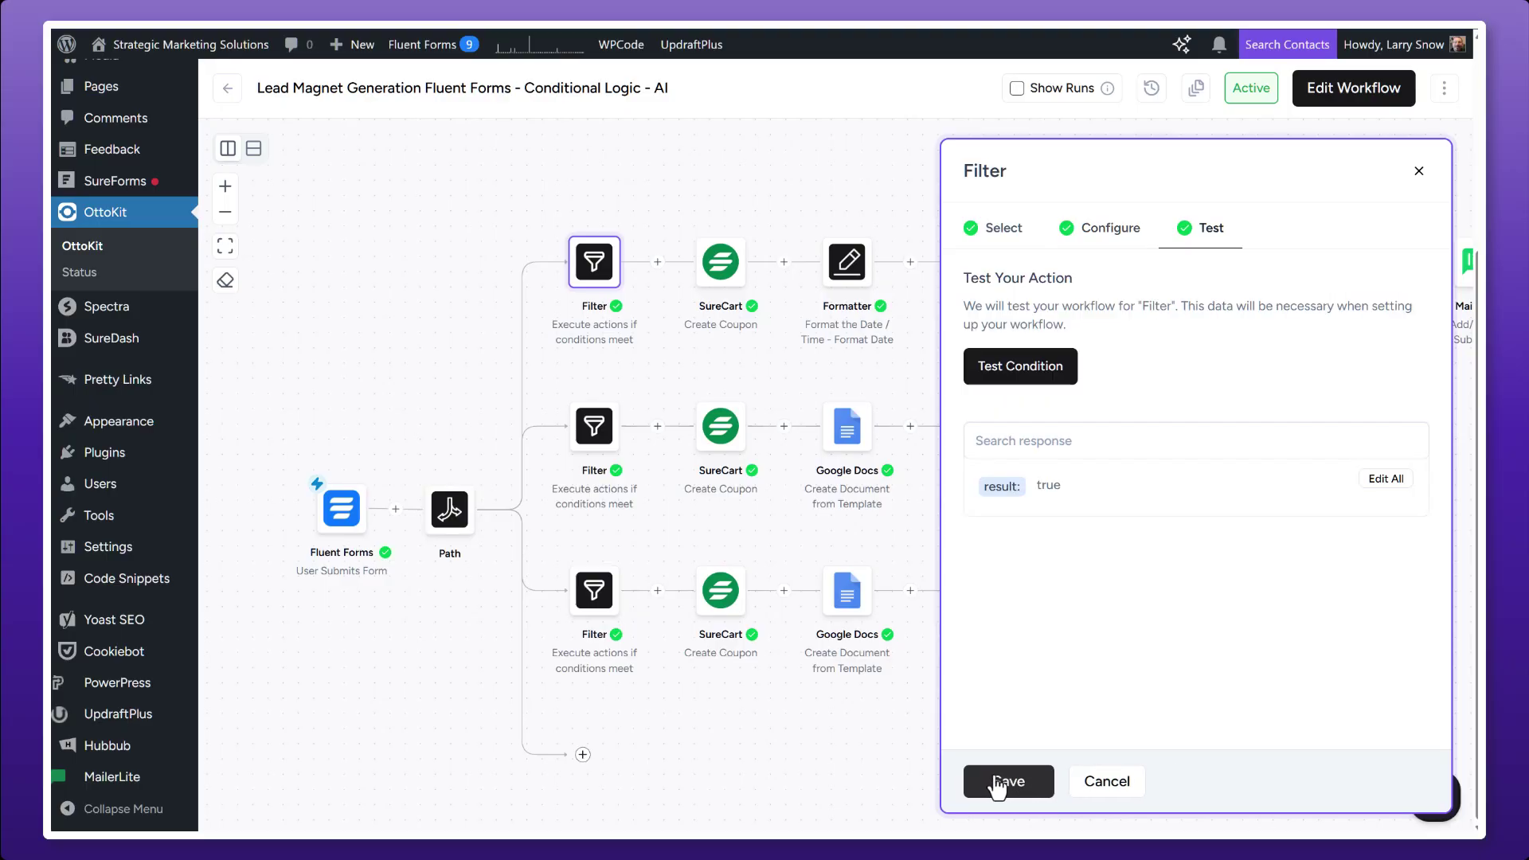
left_click(1001, 781)
key("Return")
left_click(1267, 89)
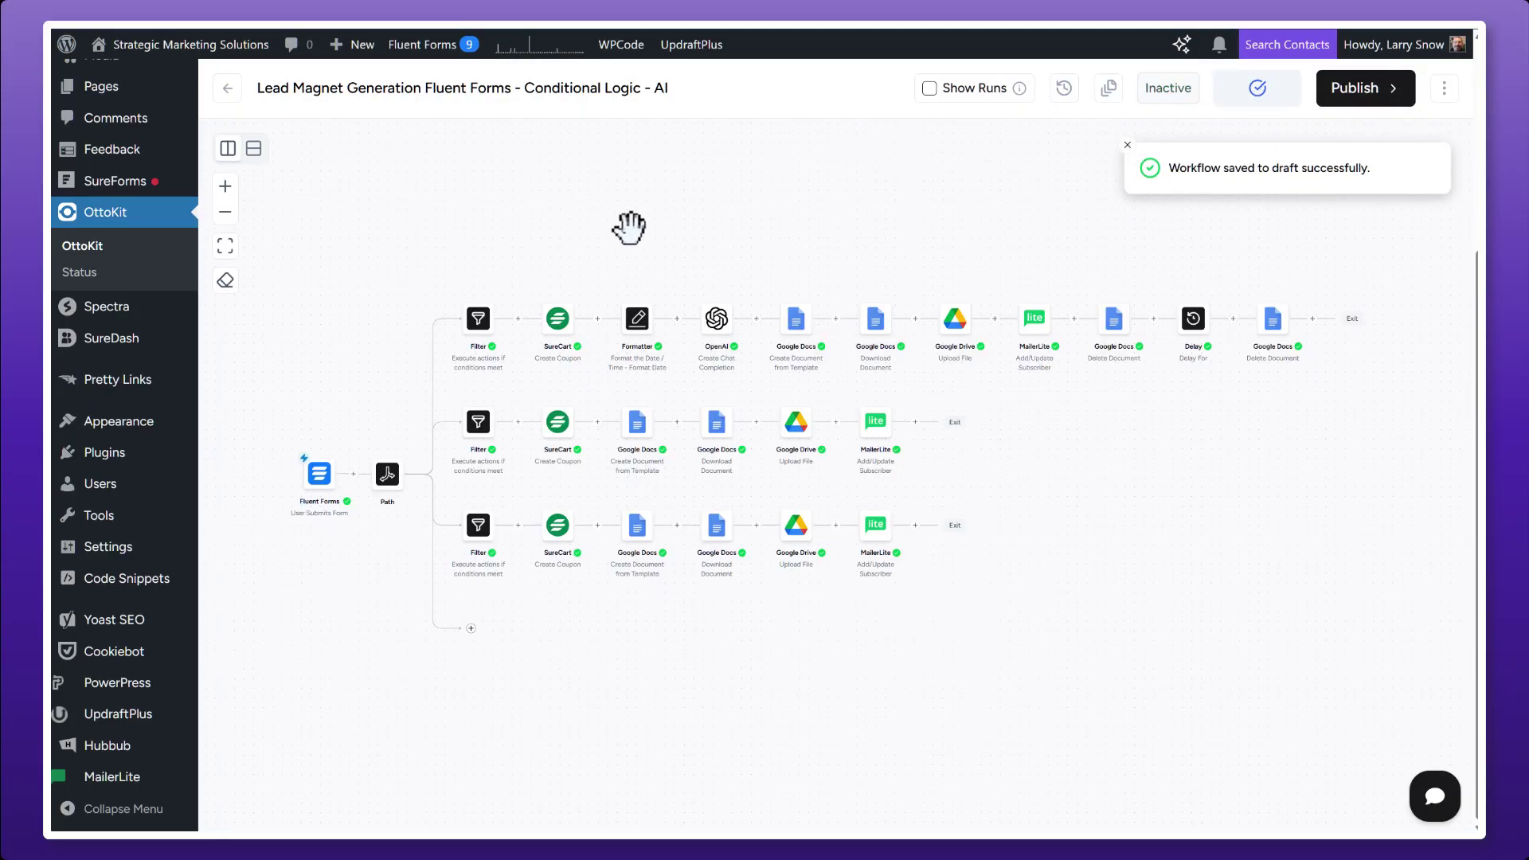
Open the top branch's SureCart step and look through its available events, keeping Create Coupon selected
scroll(622, 260, "up", 3)
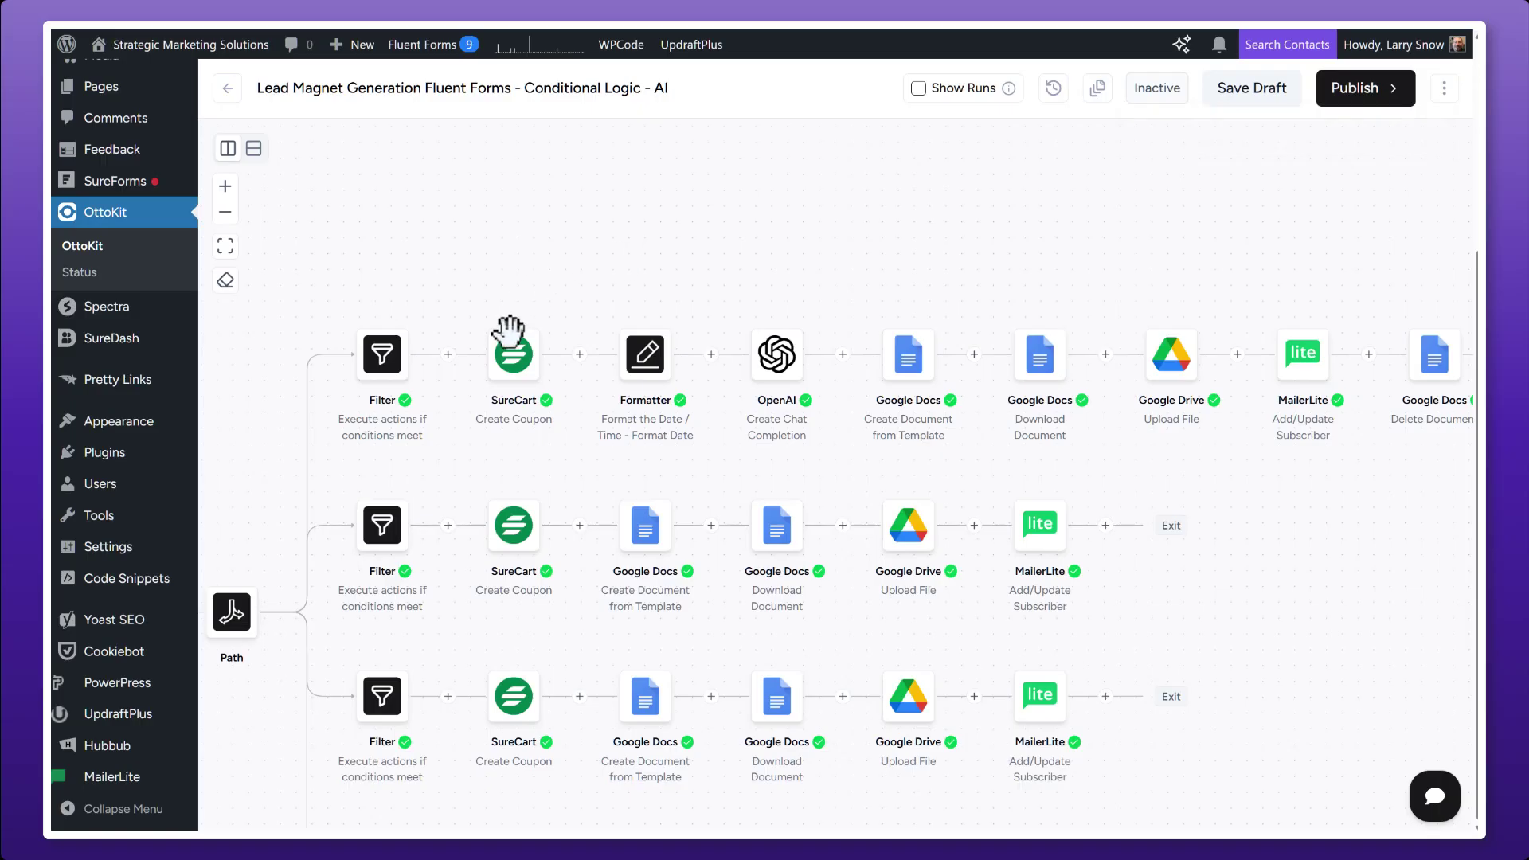
mouse_move(547, 309)
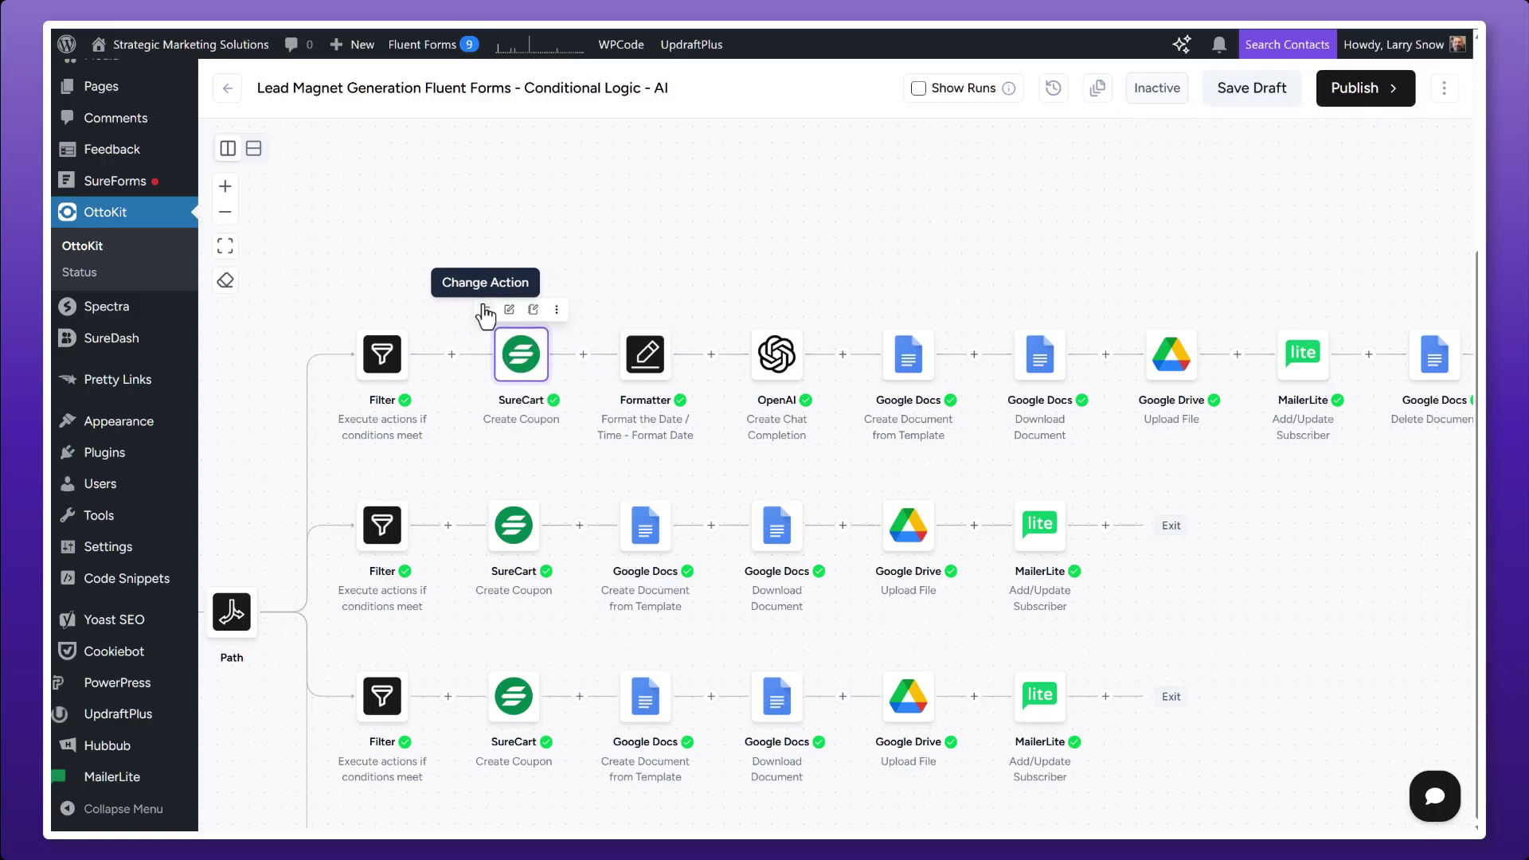
left_click_drag(512, 351, 518, 351)
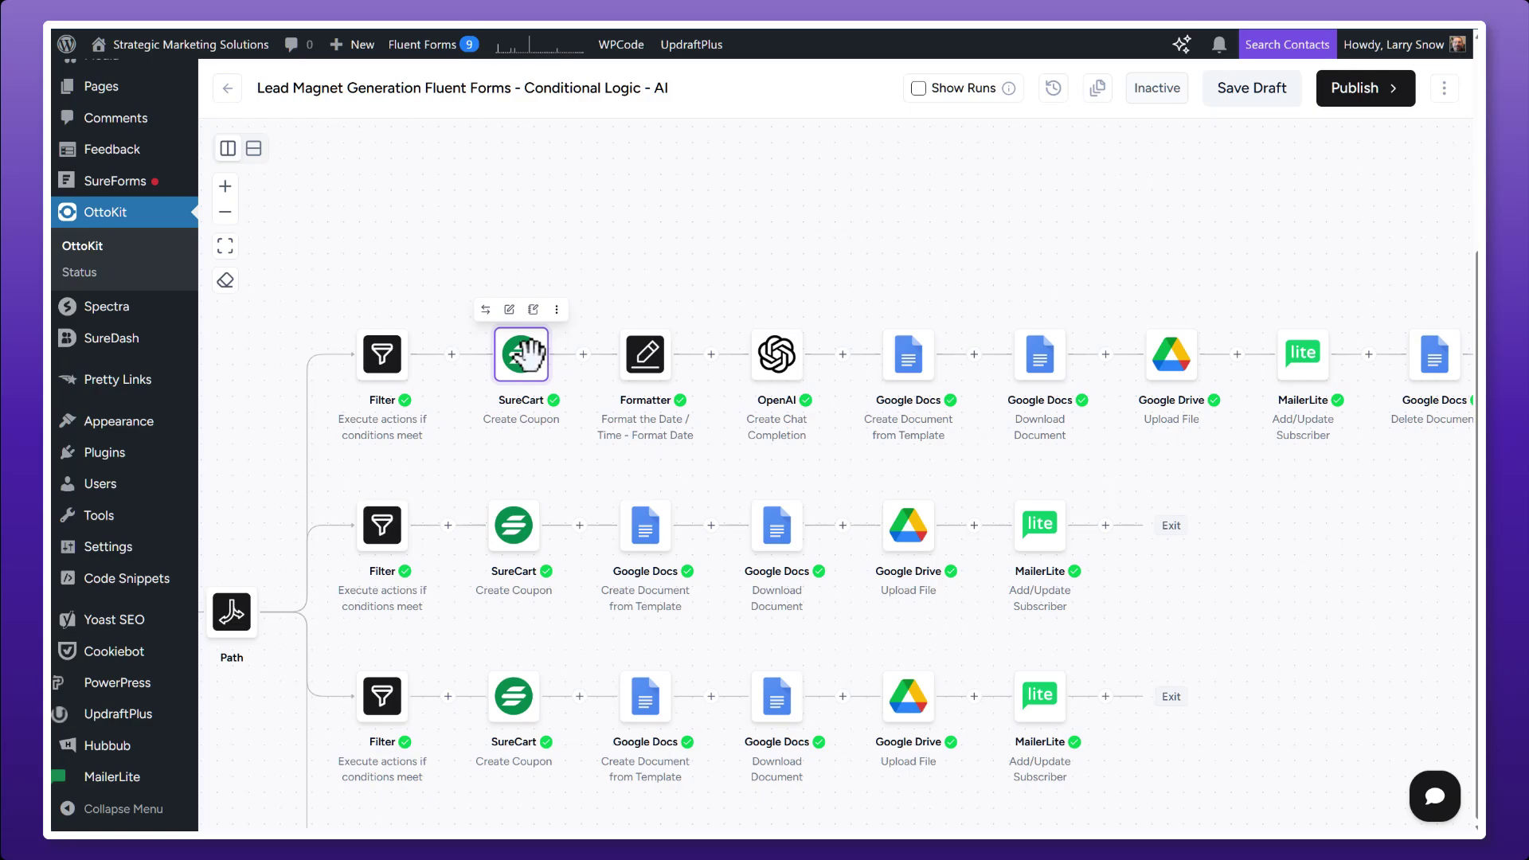
left_click(526, 353)
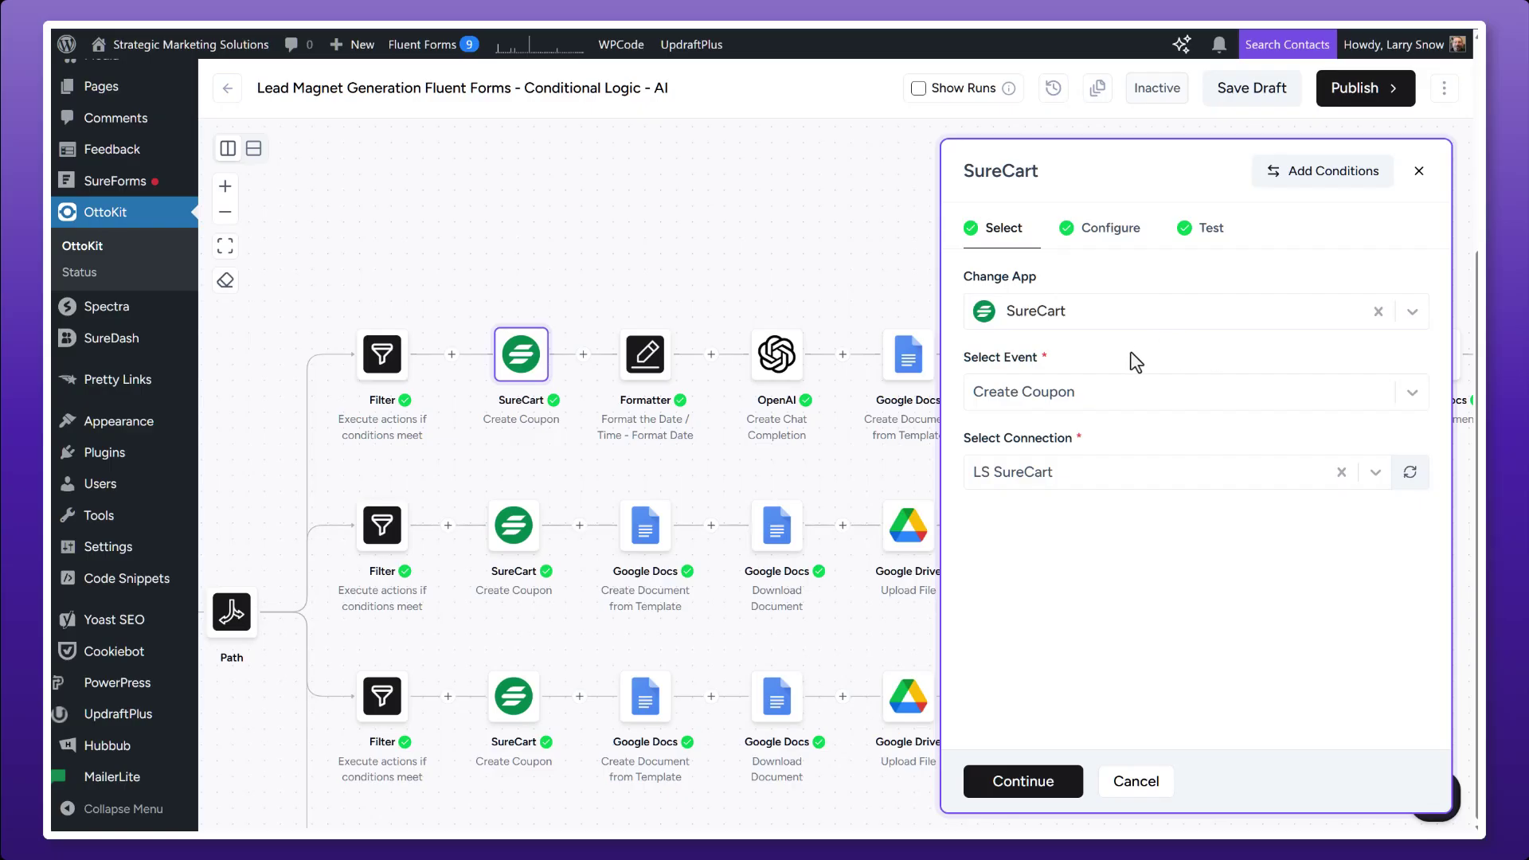
left_click(1113, 408)
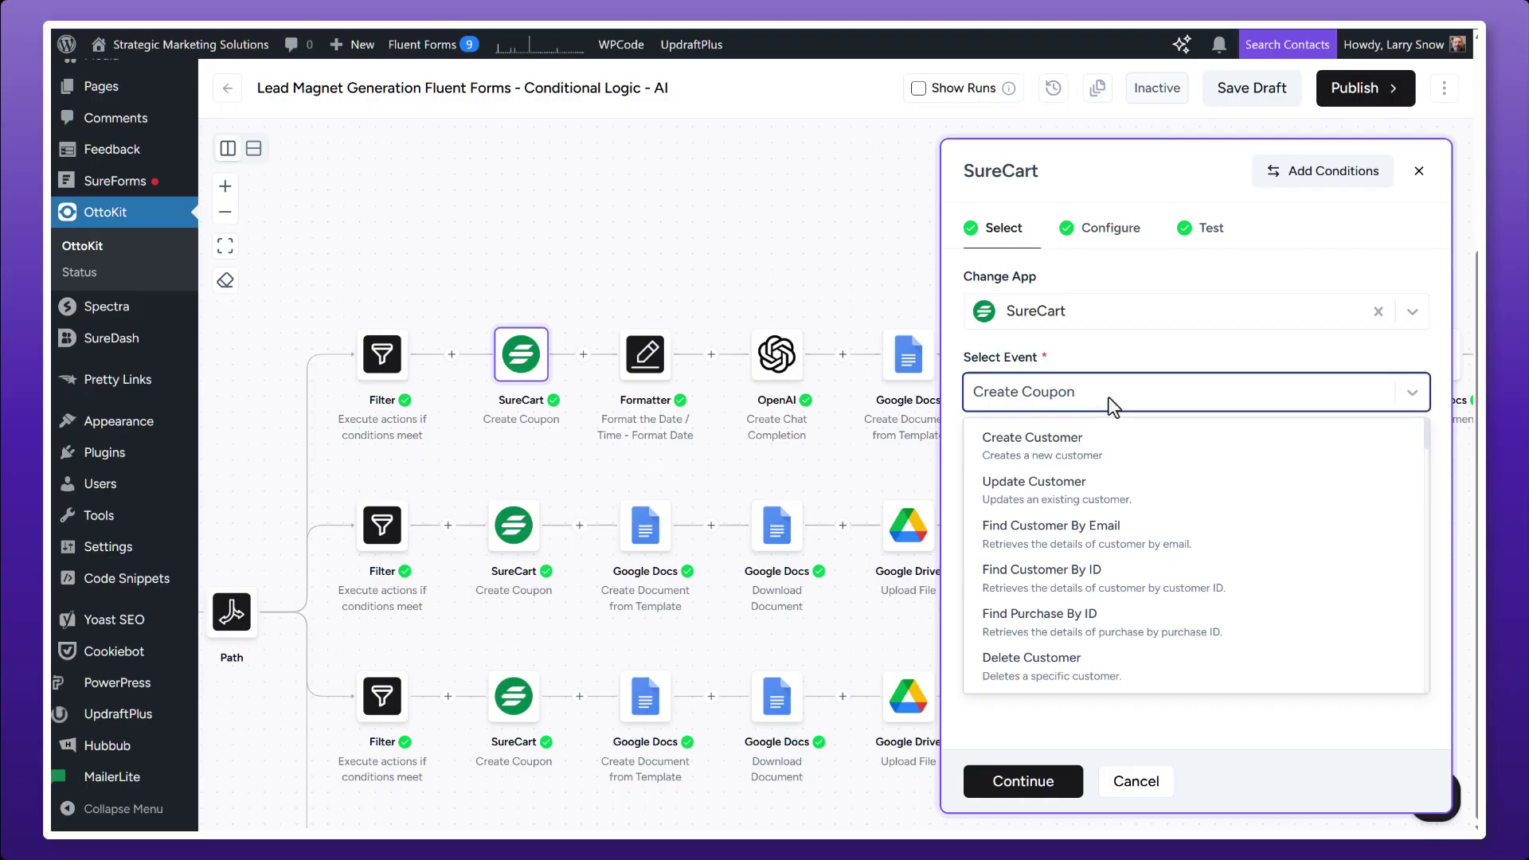
left_click(1114, 407)
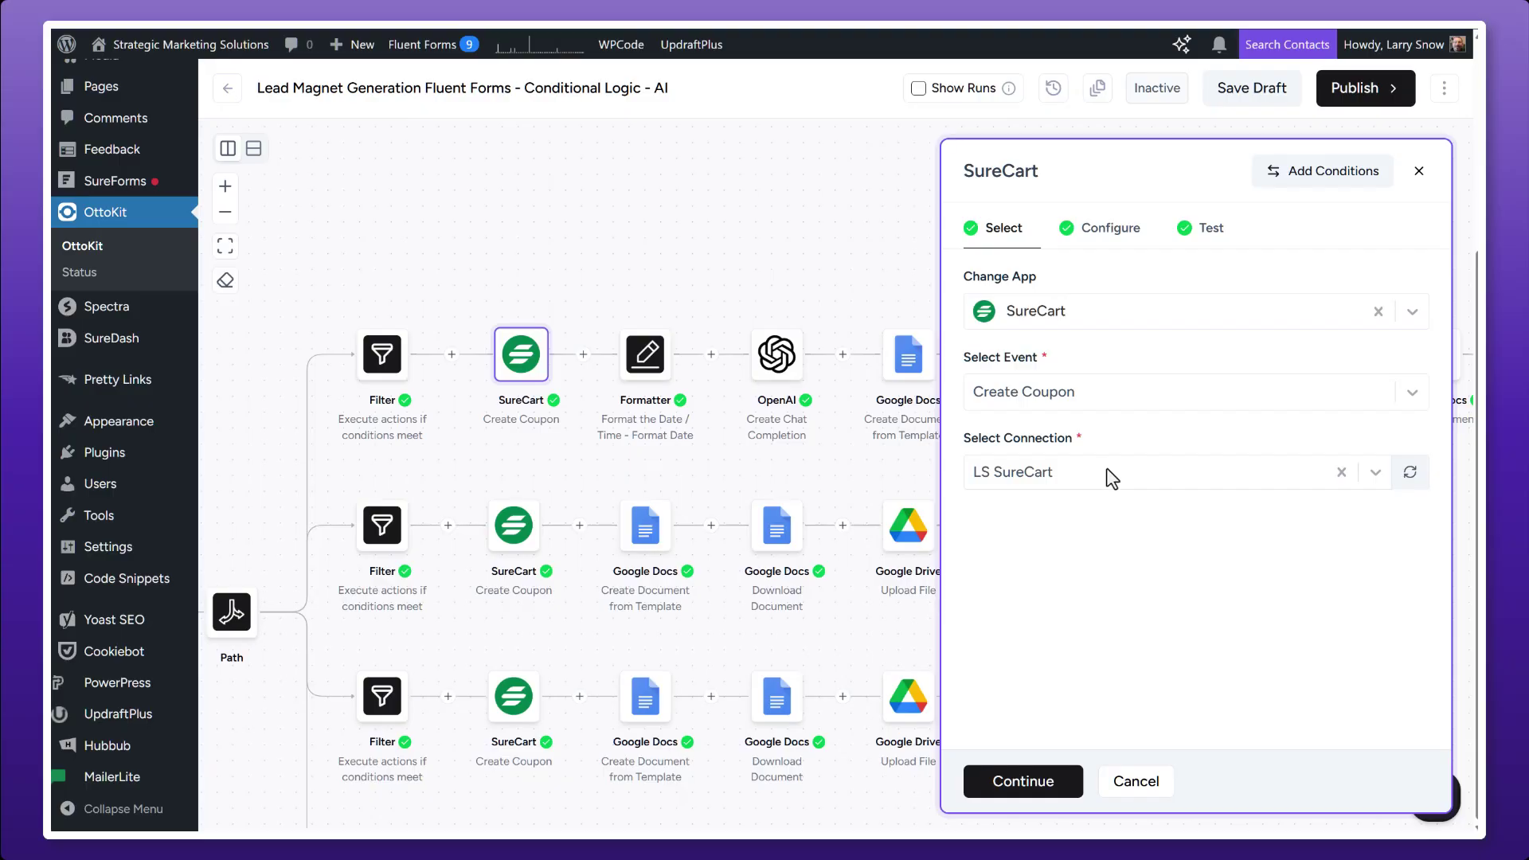
Review the SureCart coupon's discount settings and optional fields, including usage limits and product restrictions, and close the step
left_click(1118, 233)
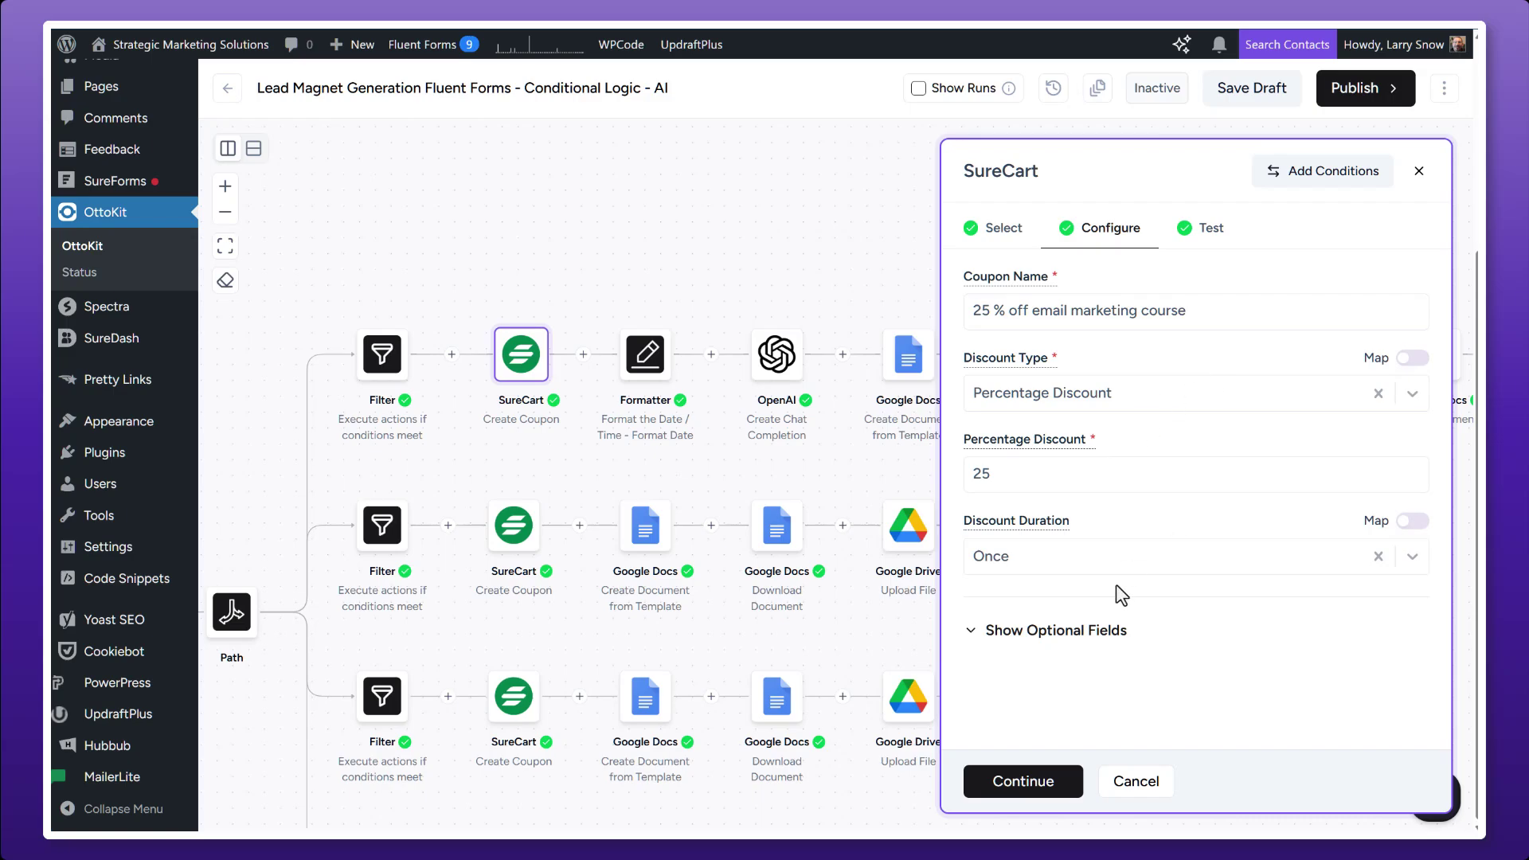
left_click(1091, 633)
scroll(1217, 563, "down", 1)
scroll(1224, 573, "down", 4)
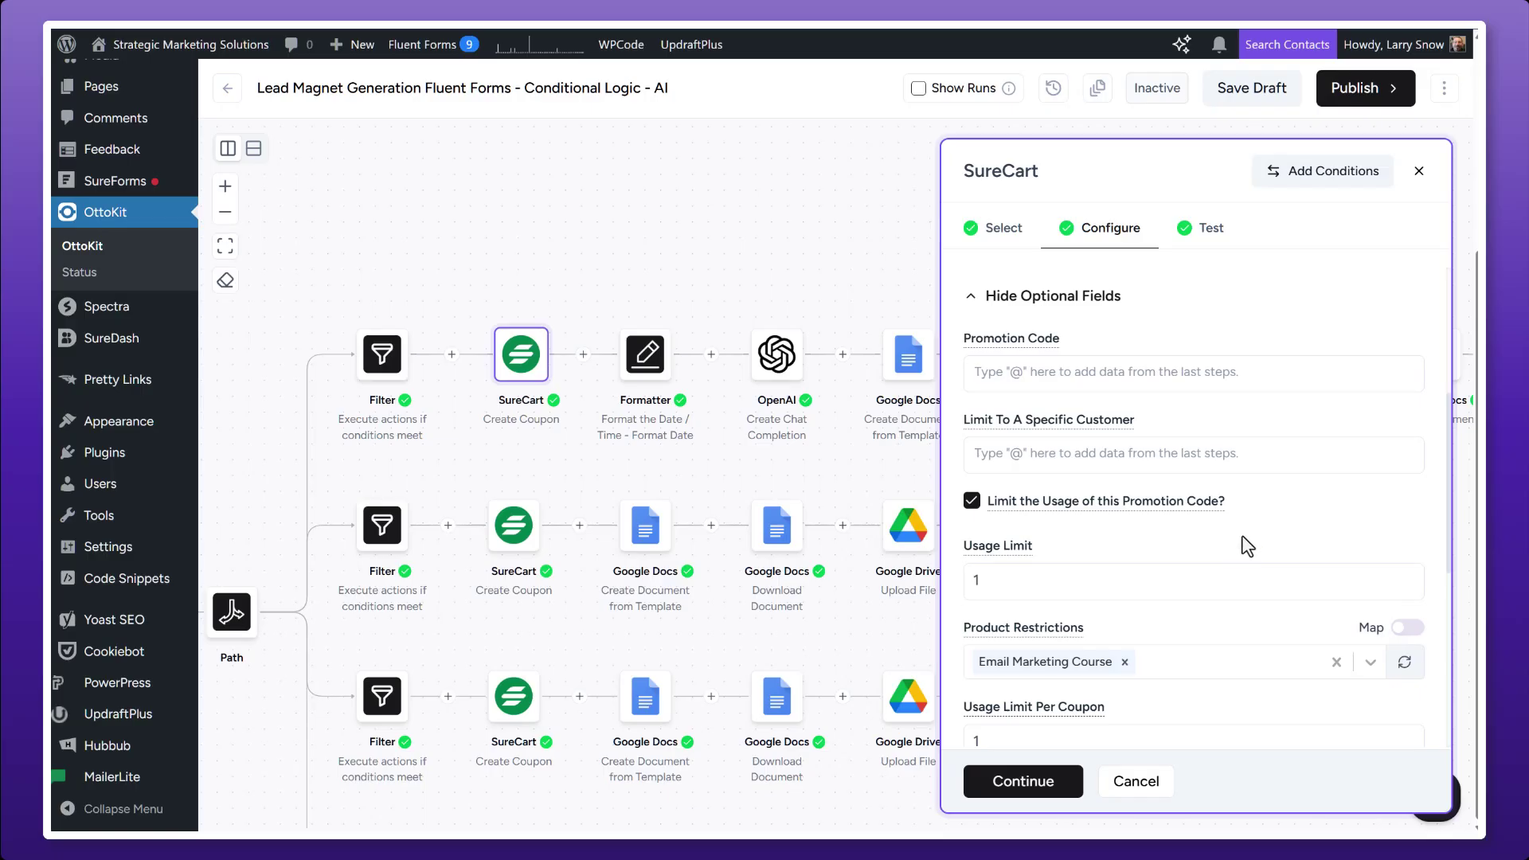
scroll(1247, 547, "down", 1)
scroll(1247, 547, "down", 1)
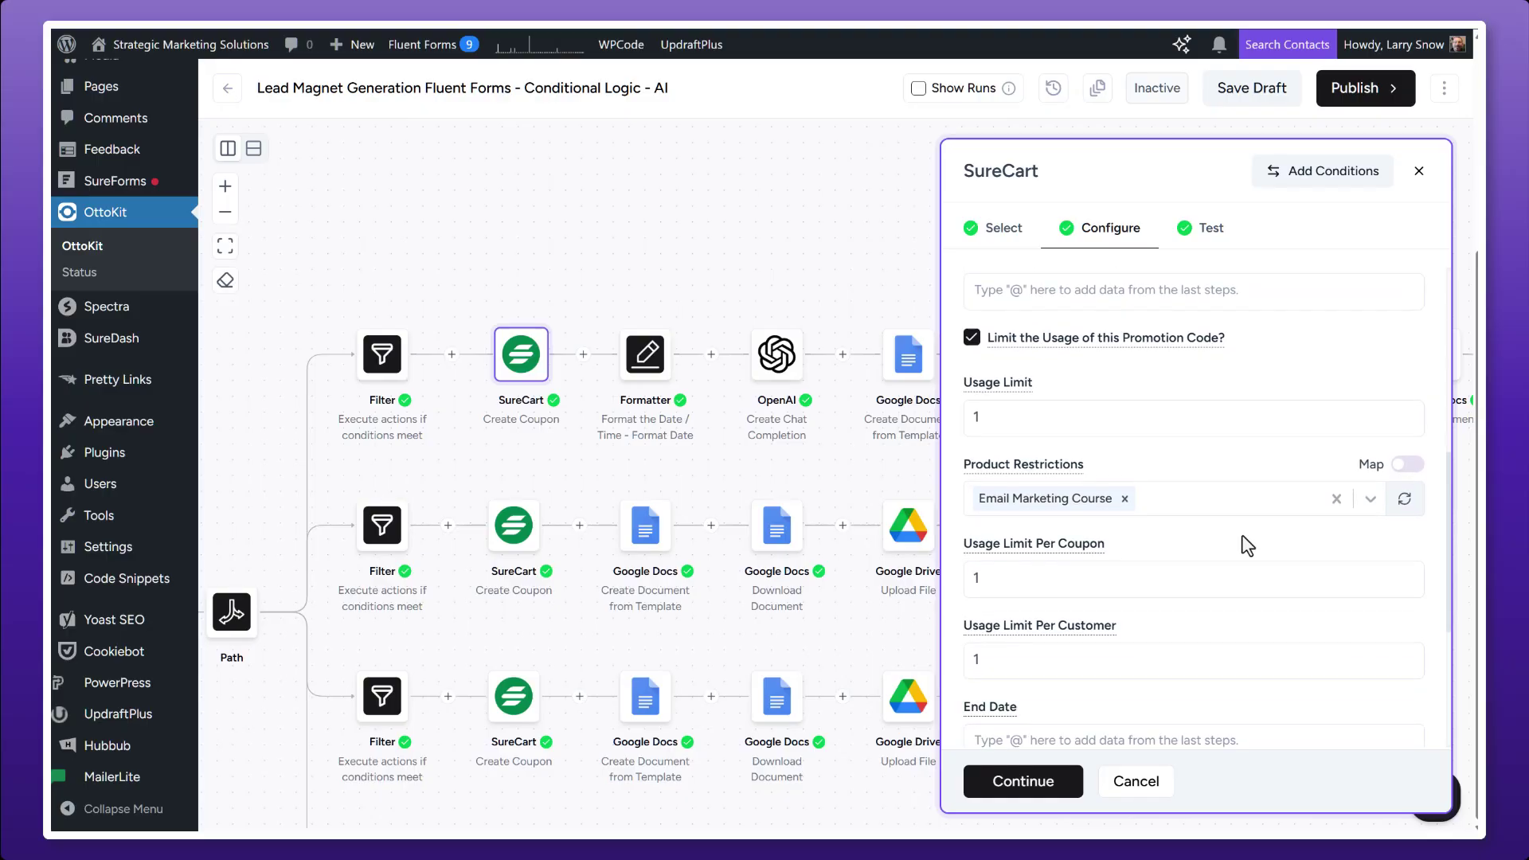
scroll(1248, 546, "down", 3)
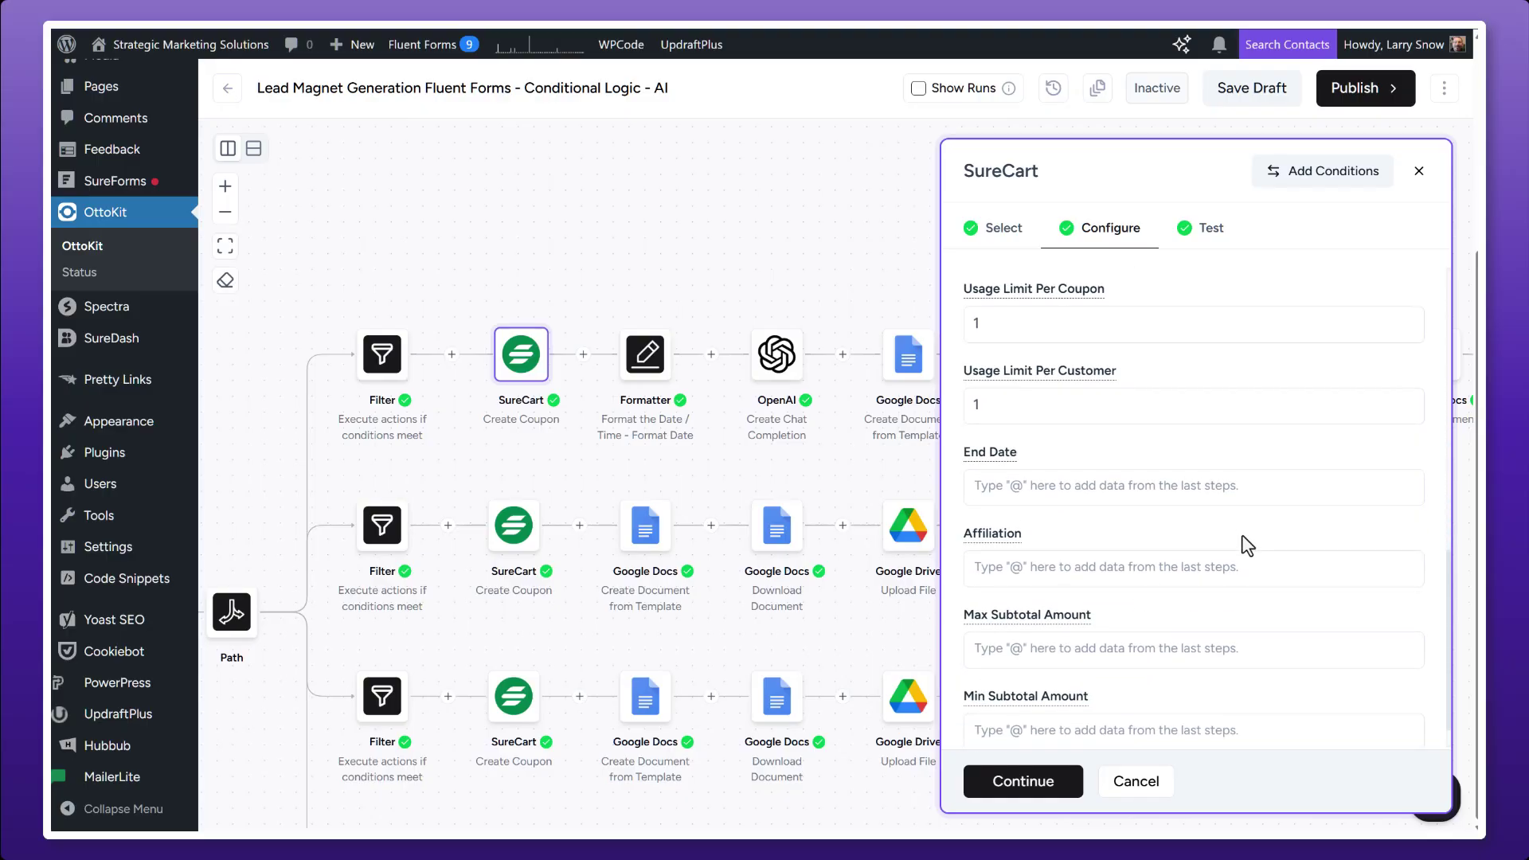
scroll(1248, 546, "down", 1)
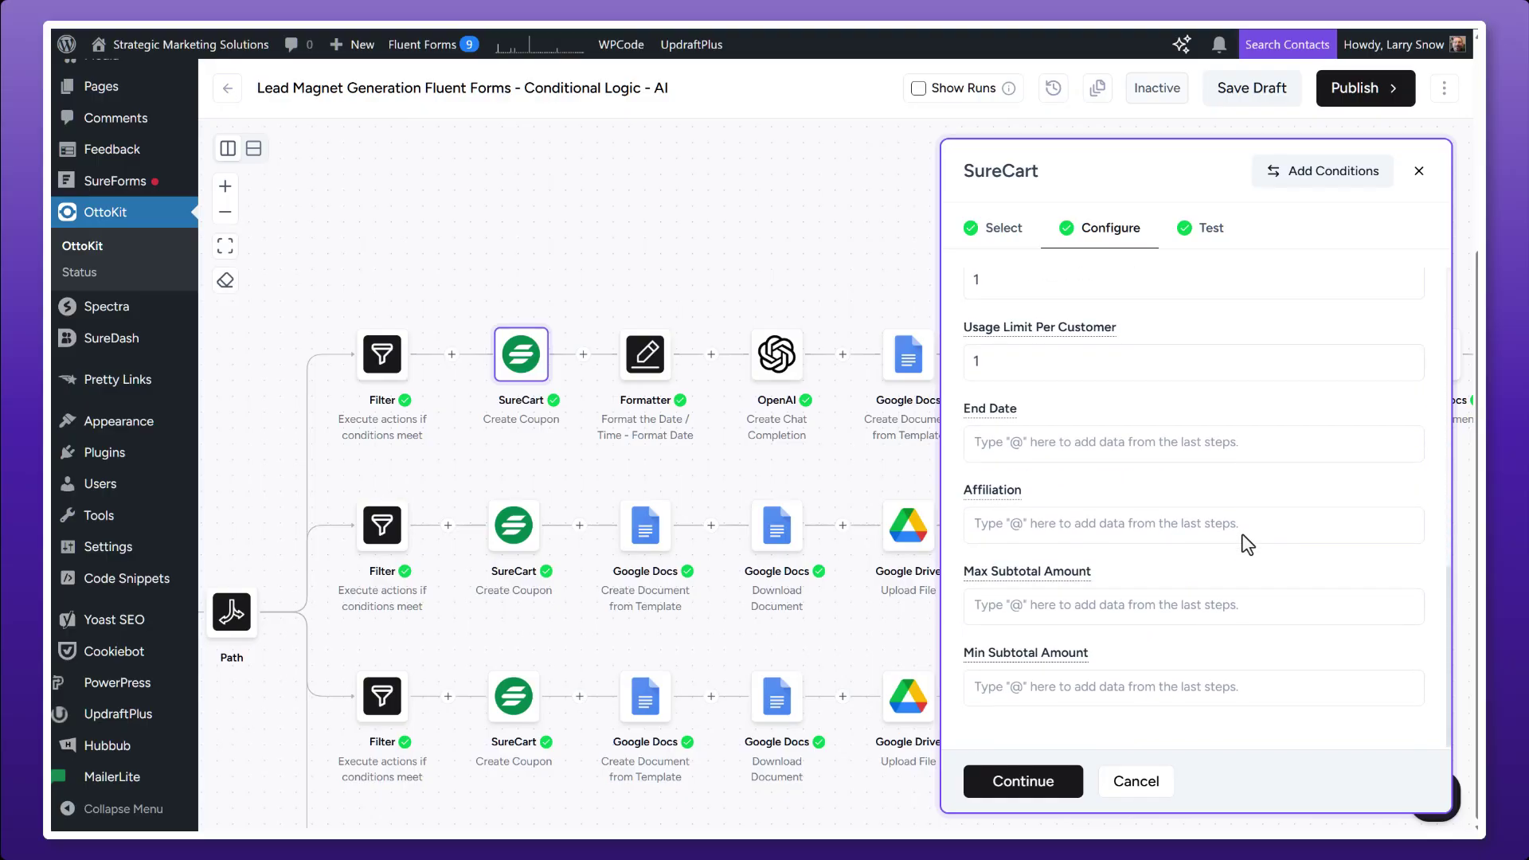
left_click(1419, 170)
Review the top branch's Formatter step and its Format Date configuration, and leave it without saving
mouse_move(649, 356)
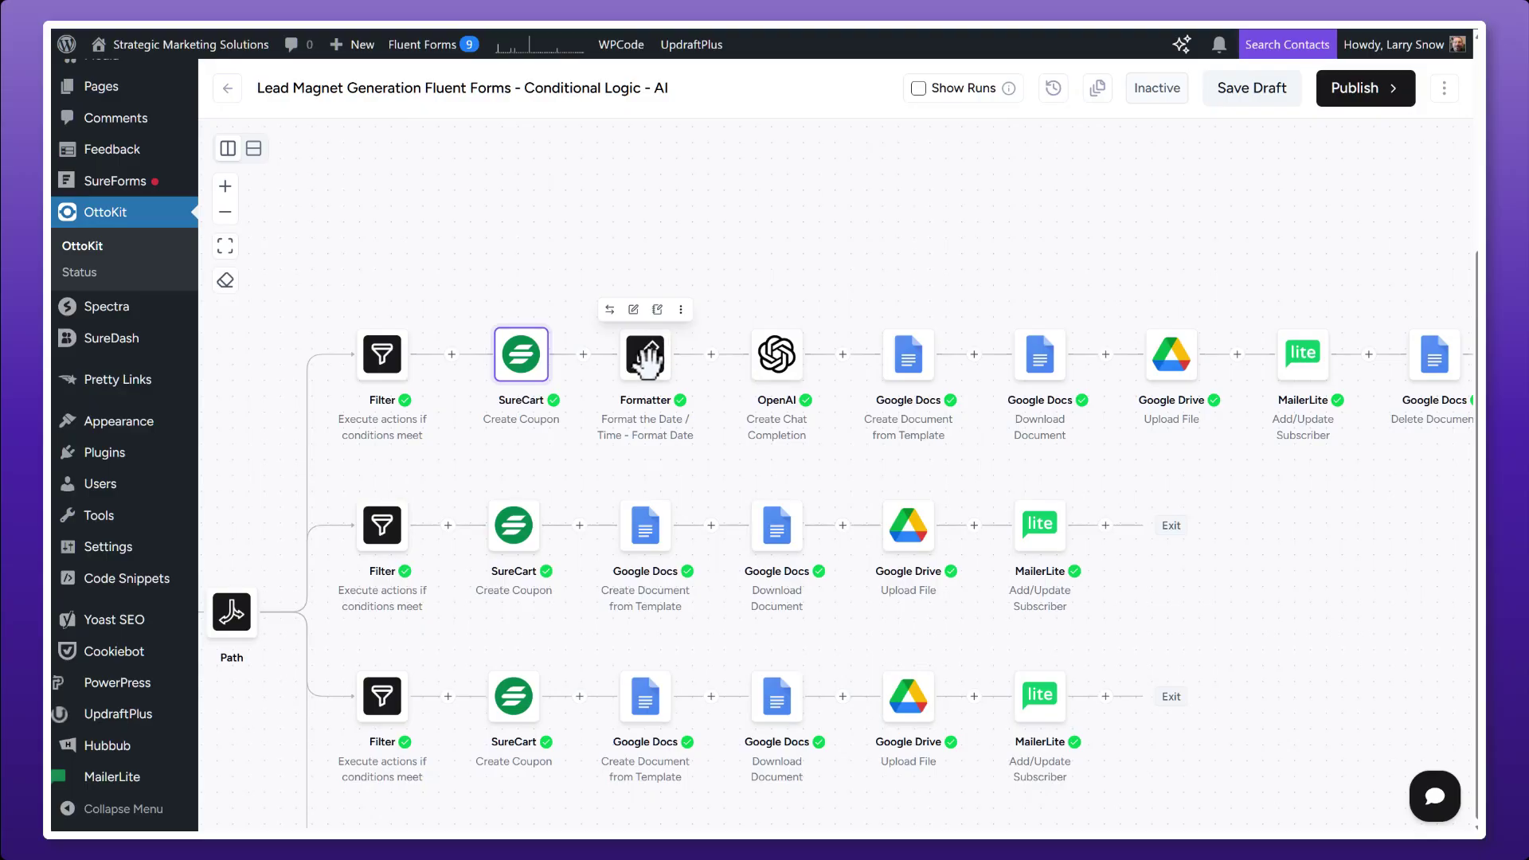
left_click(649, 356)
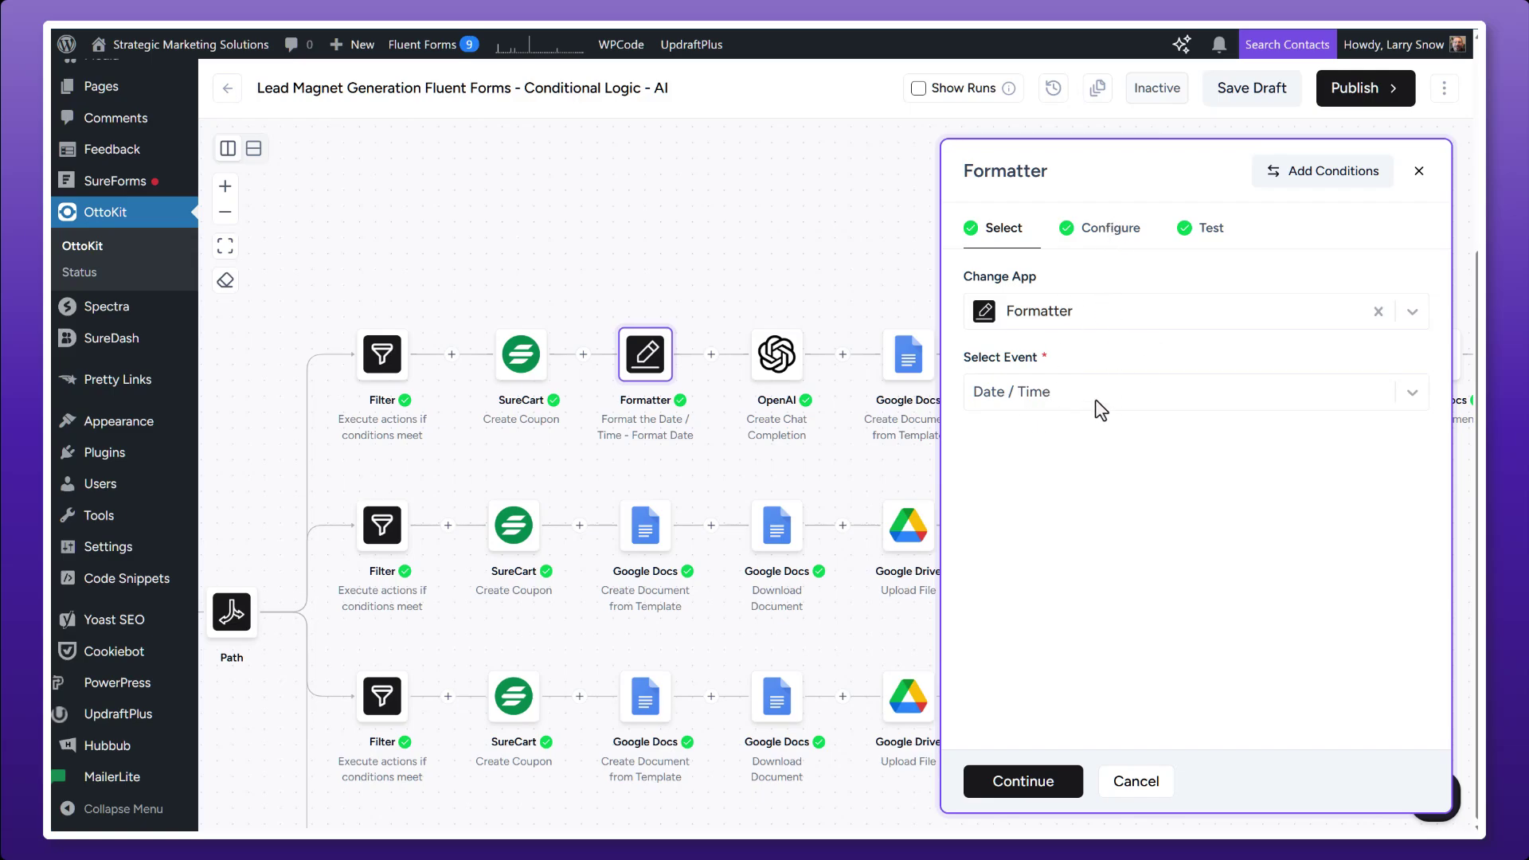
left_click(1123, 239)
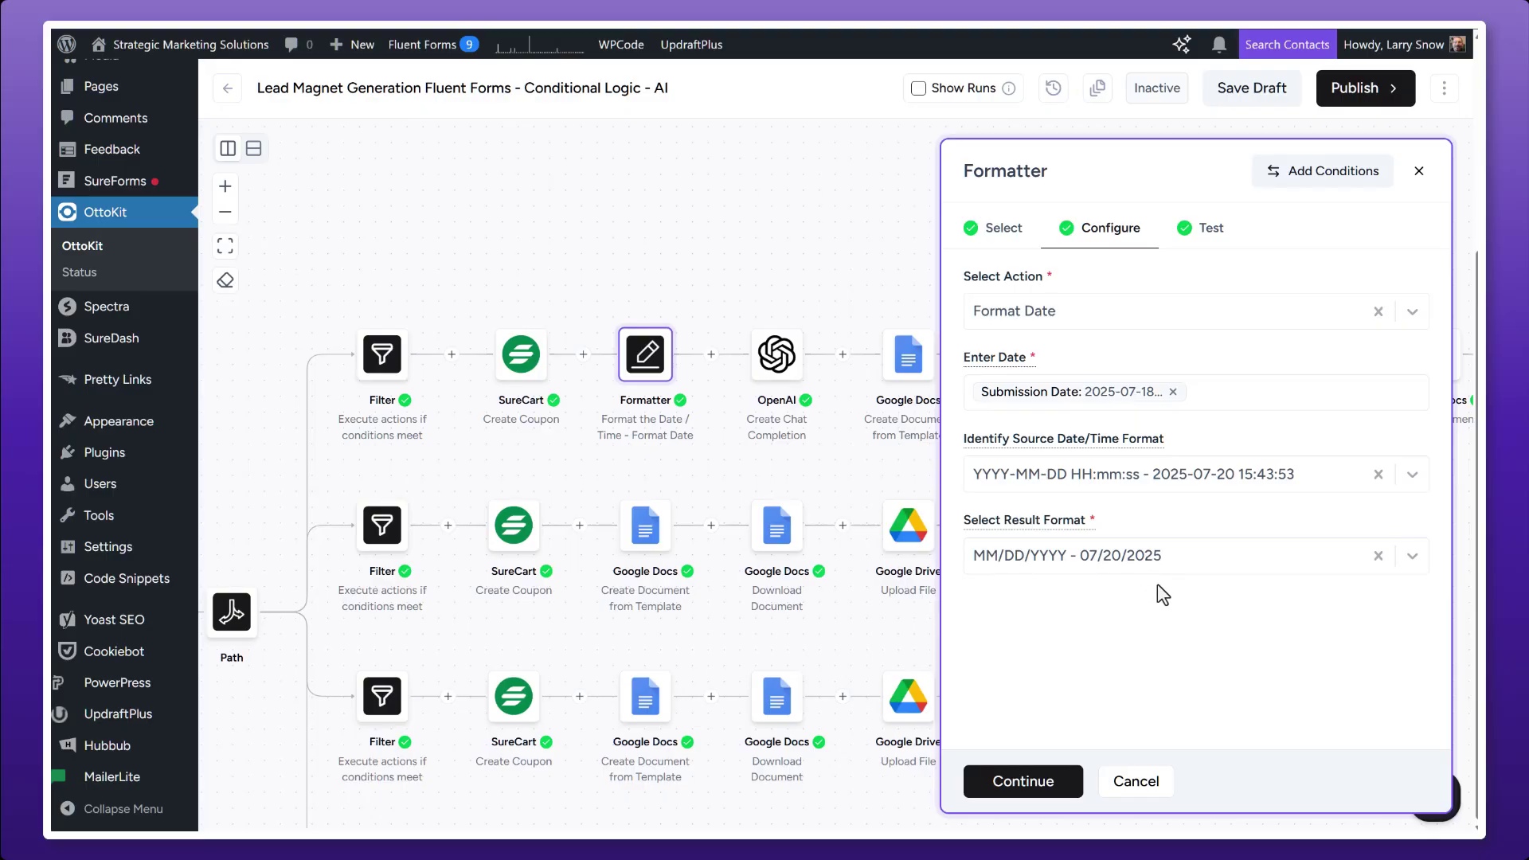
left_click(1136, 782)
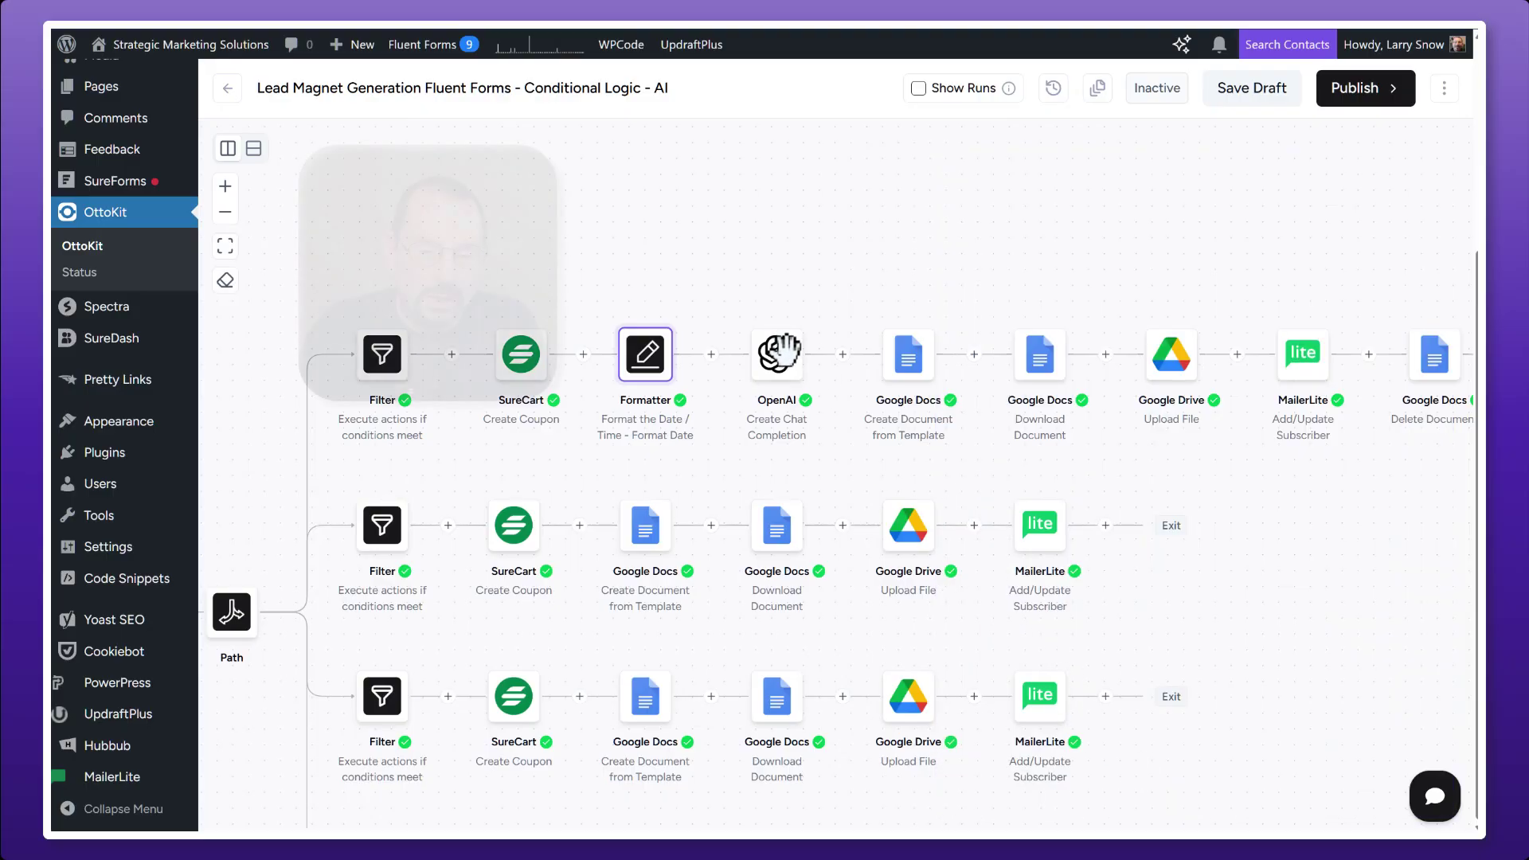
Review the top branch's OpenAI step, including its event, connection, model, AI role and message, and close it without saving
left_click(773, 358)
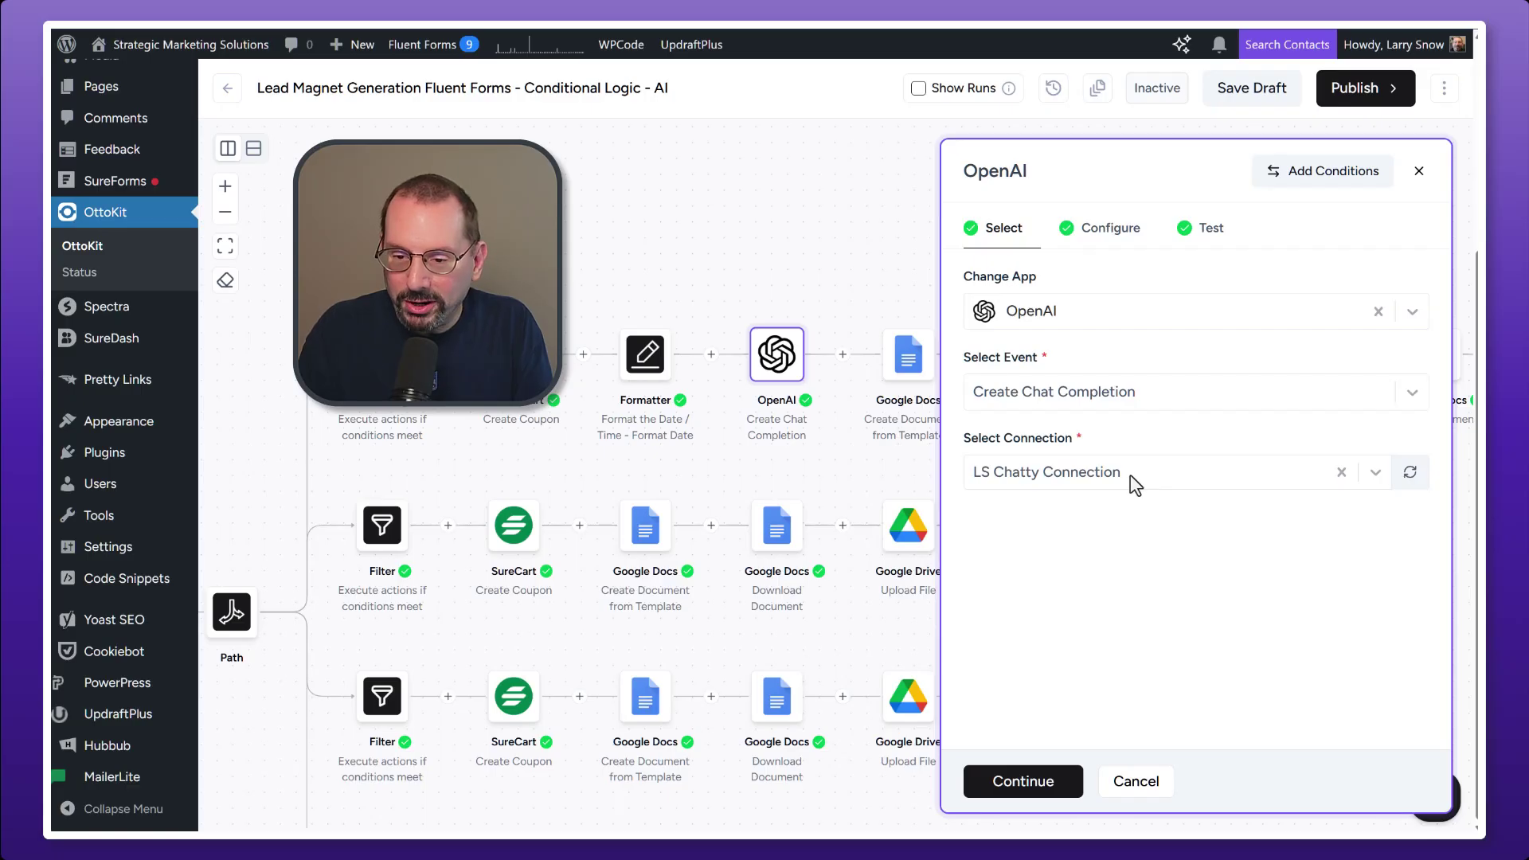
left_click(1101, 243)
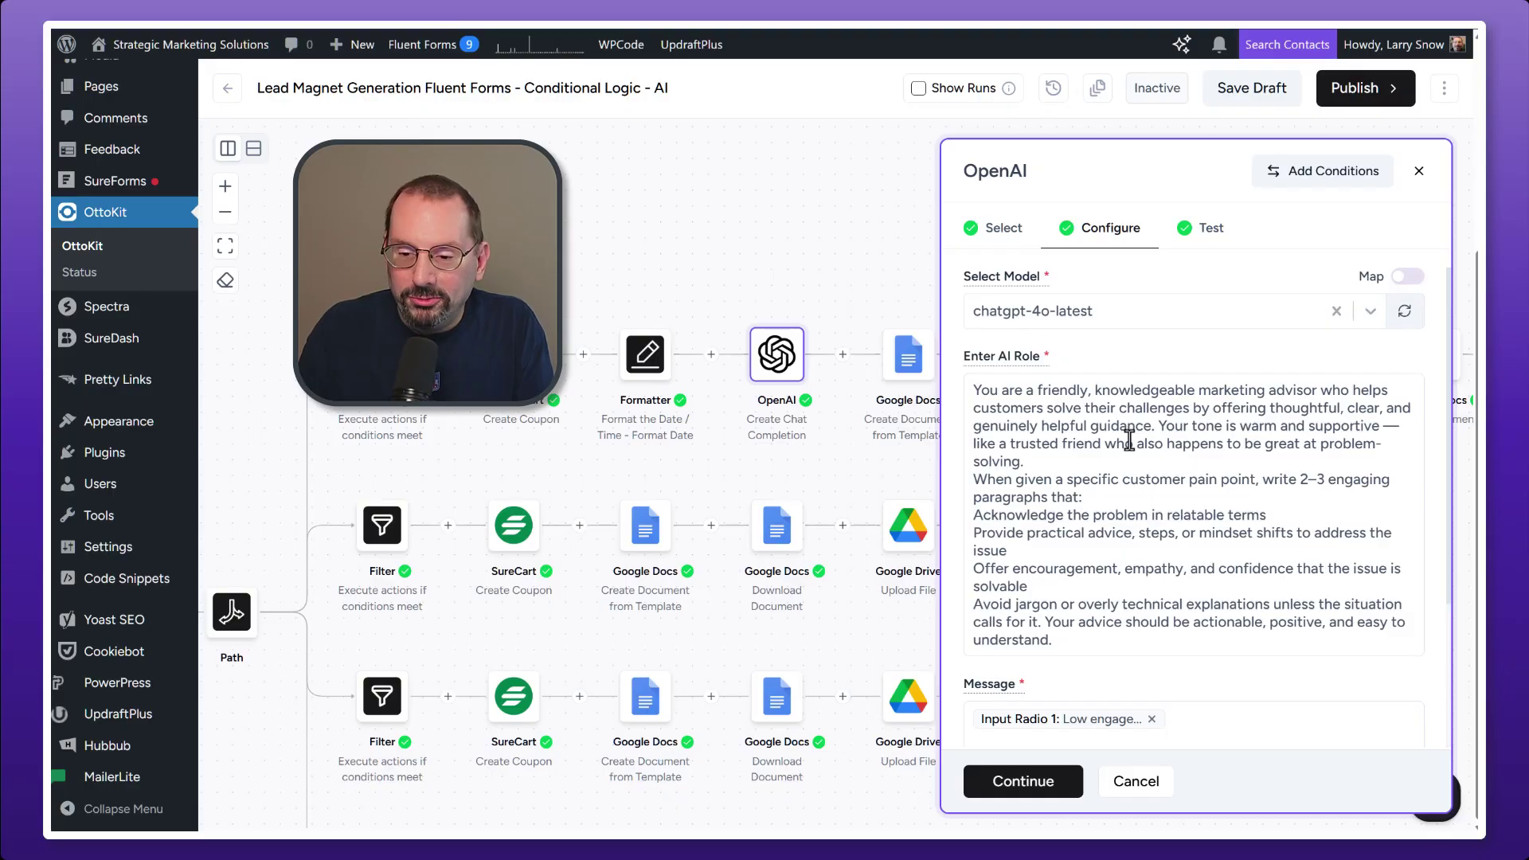
scroll(1130, 441, "down", 1)
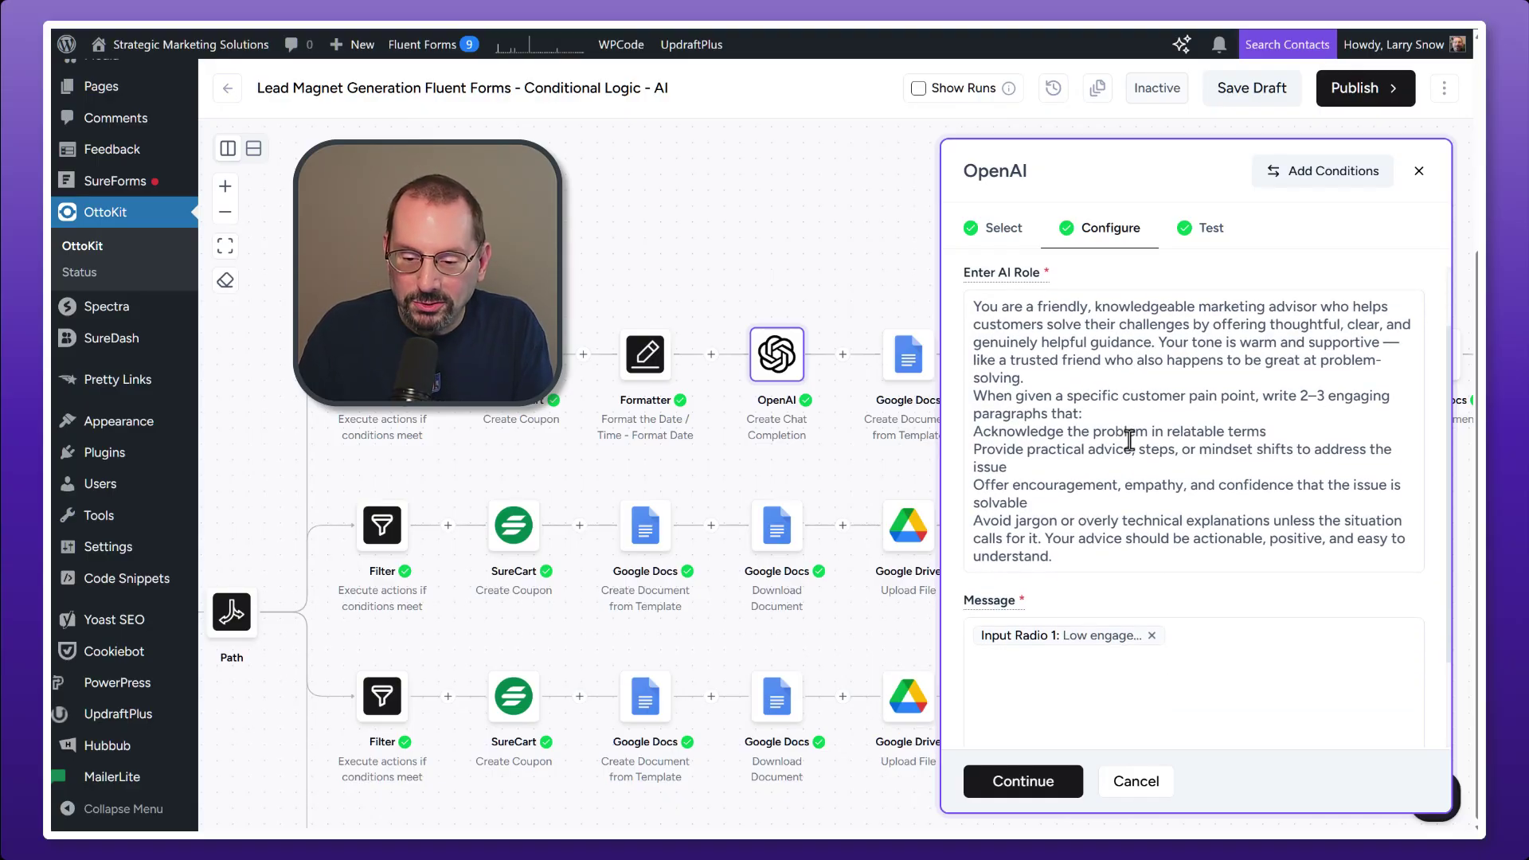
scroll(1152, 425, "down", 1)
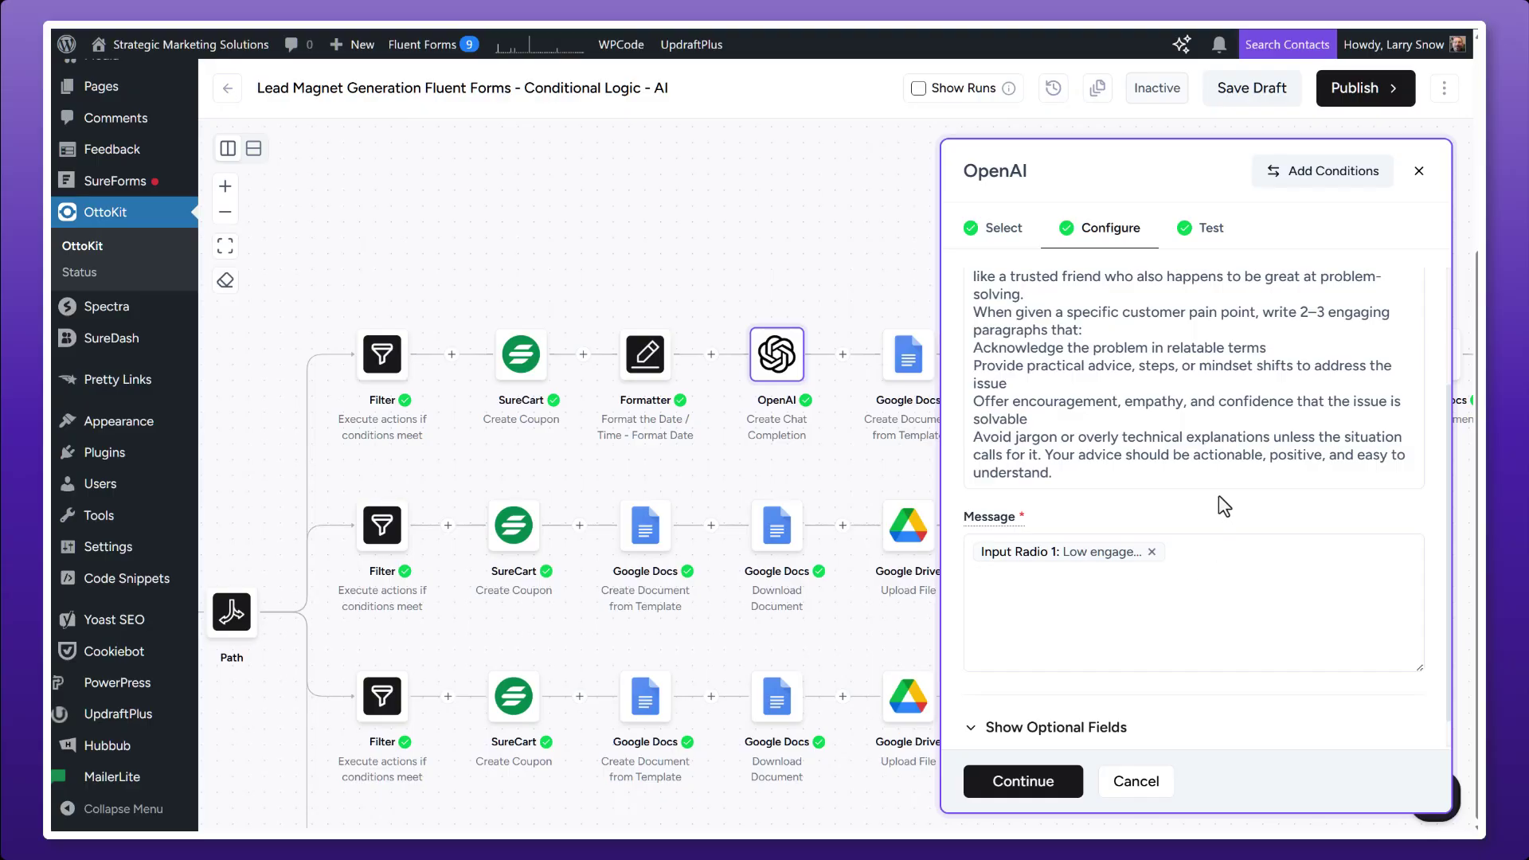
key("Escape")
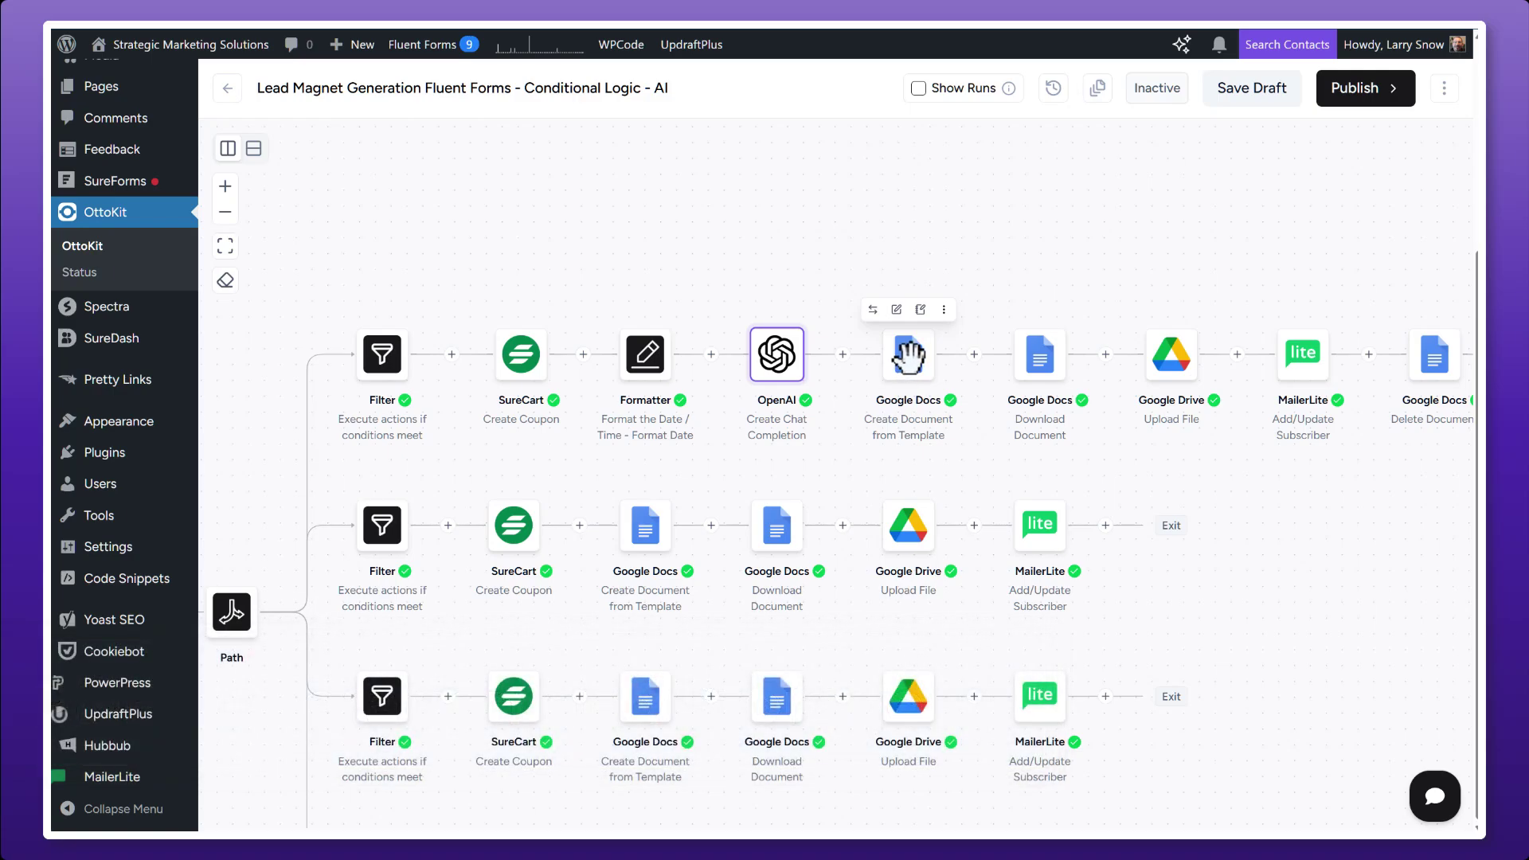
Open the top branch's Create Document from Template step and examine the {date} and {firstname} placeholders in the Email Marketing Report template in Google Docs
left_click(908, 355)
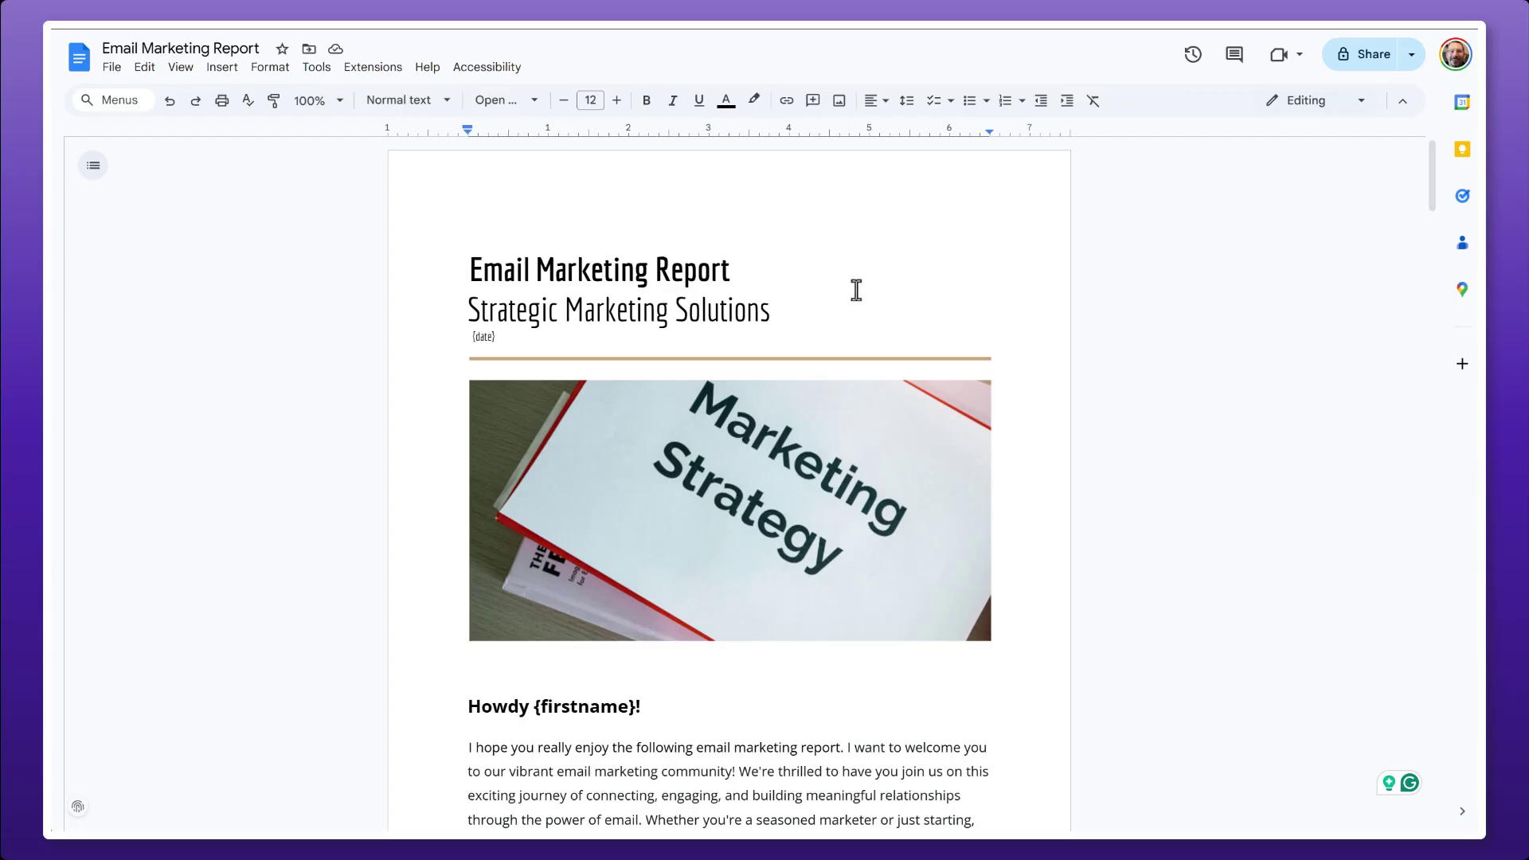
left_click_drag(497, 336, 468, 331)
scroll(465, 547, "down", 3)
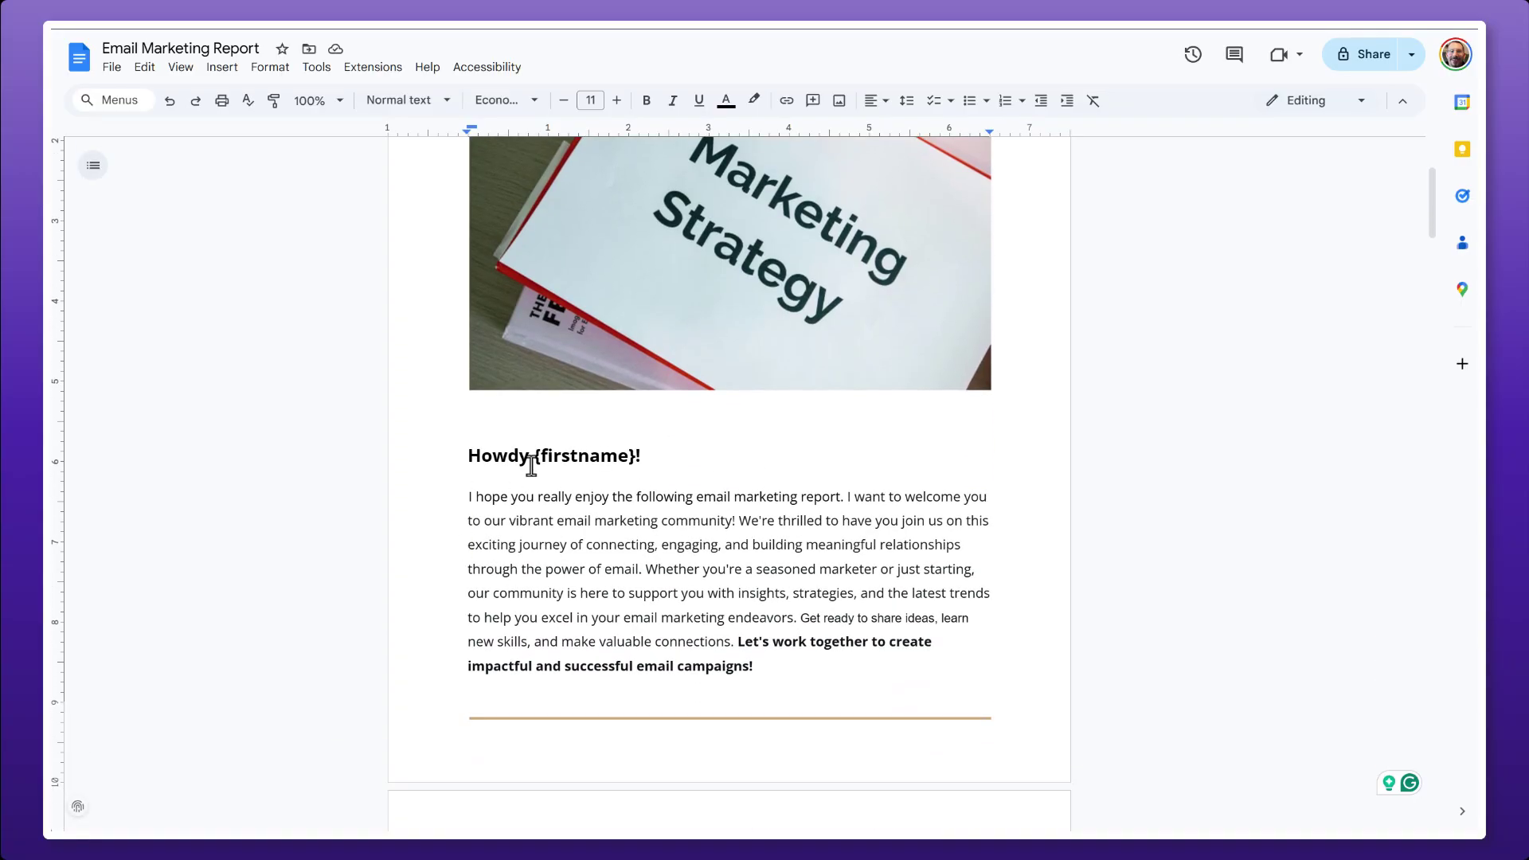
left_click_drag(534, 455, 635, 455)
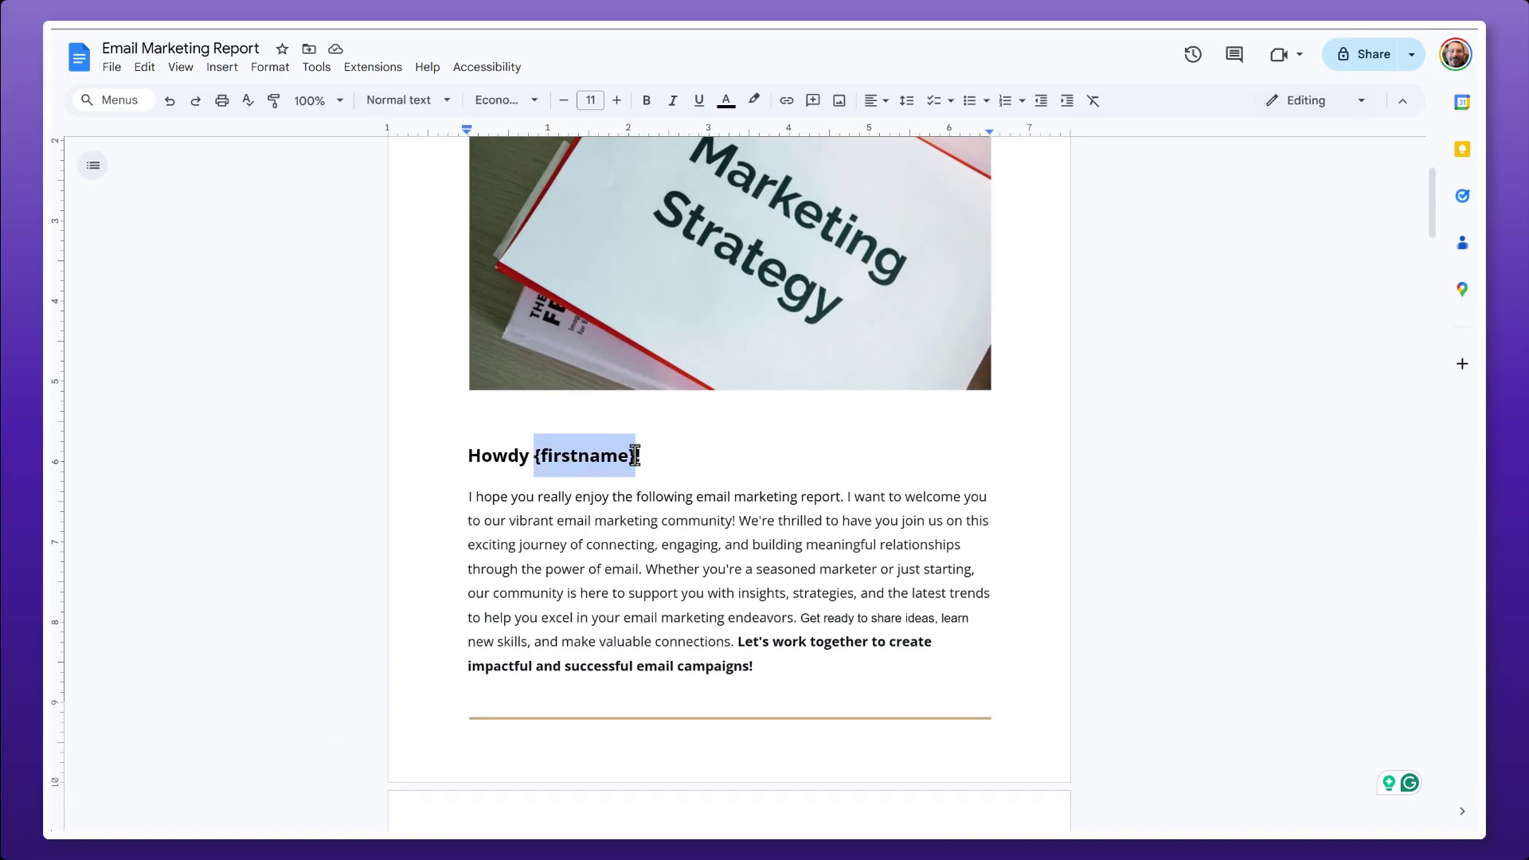
scroll(685, 506, "down", 6)
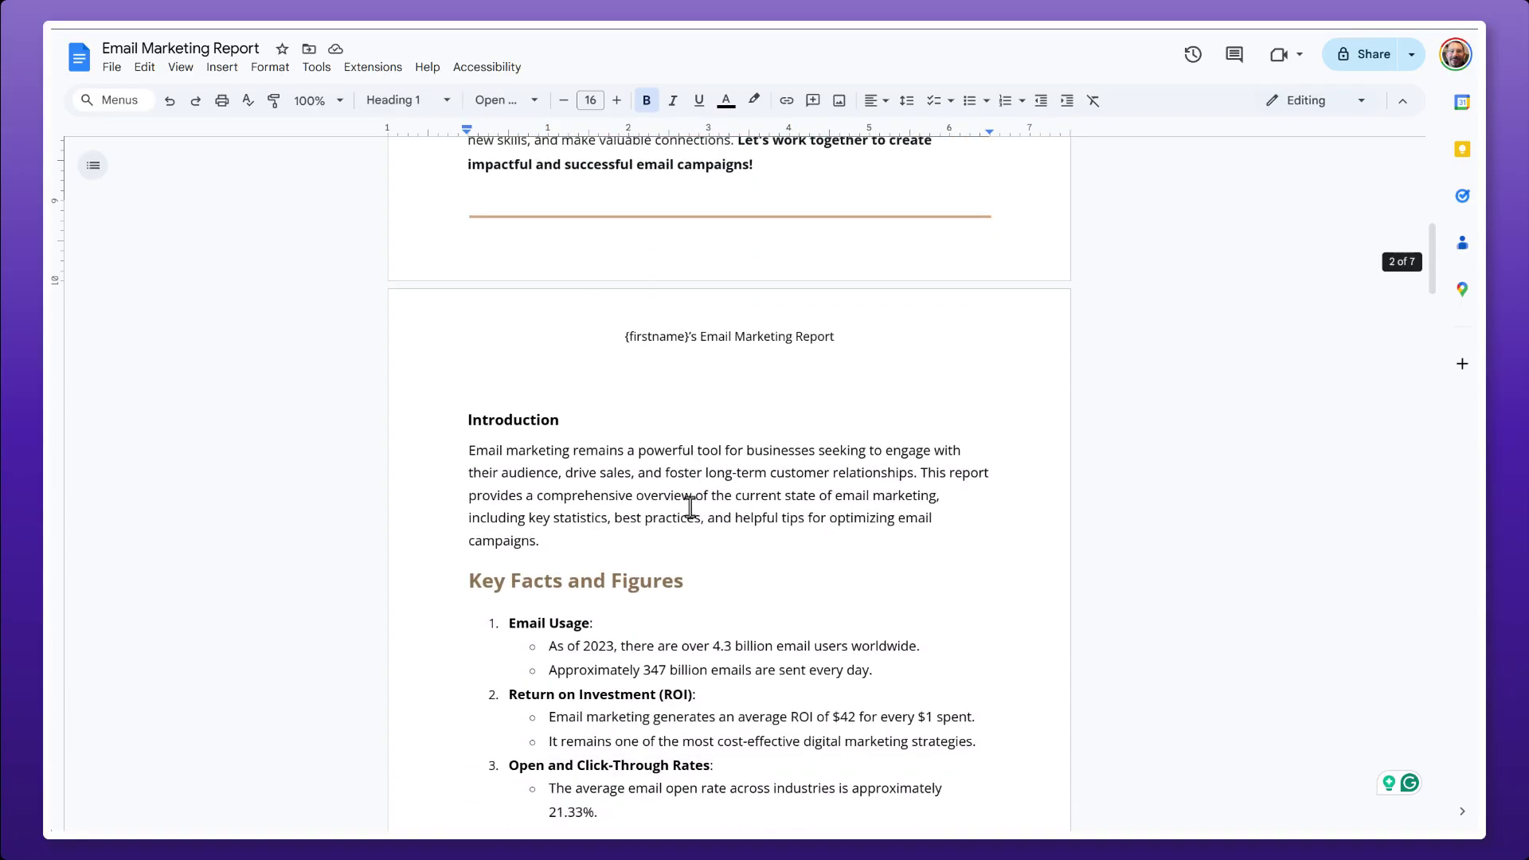
left_click(687, 338)
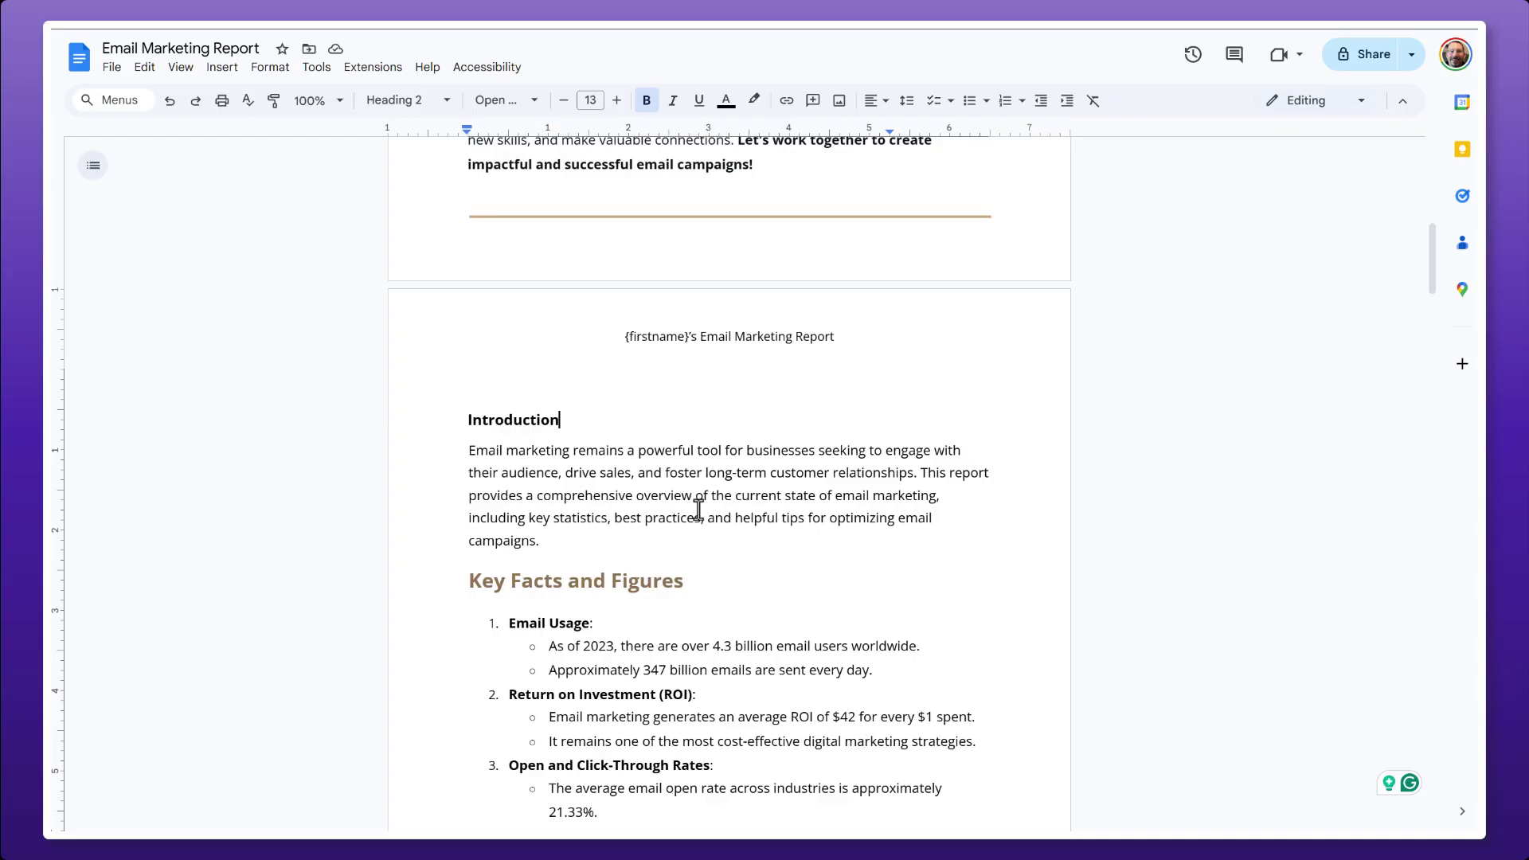
Read through the report template's body sections down to the Tips for Solving Your {issue} heading
scroll(698, 510, "down", 4)
scroll(699, 510, "down", 5)
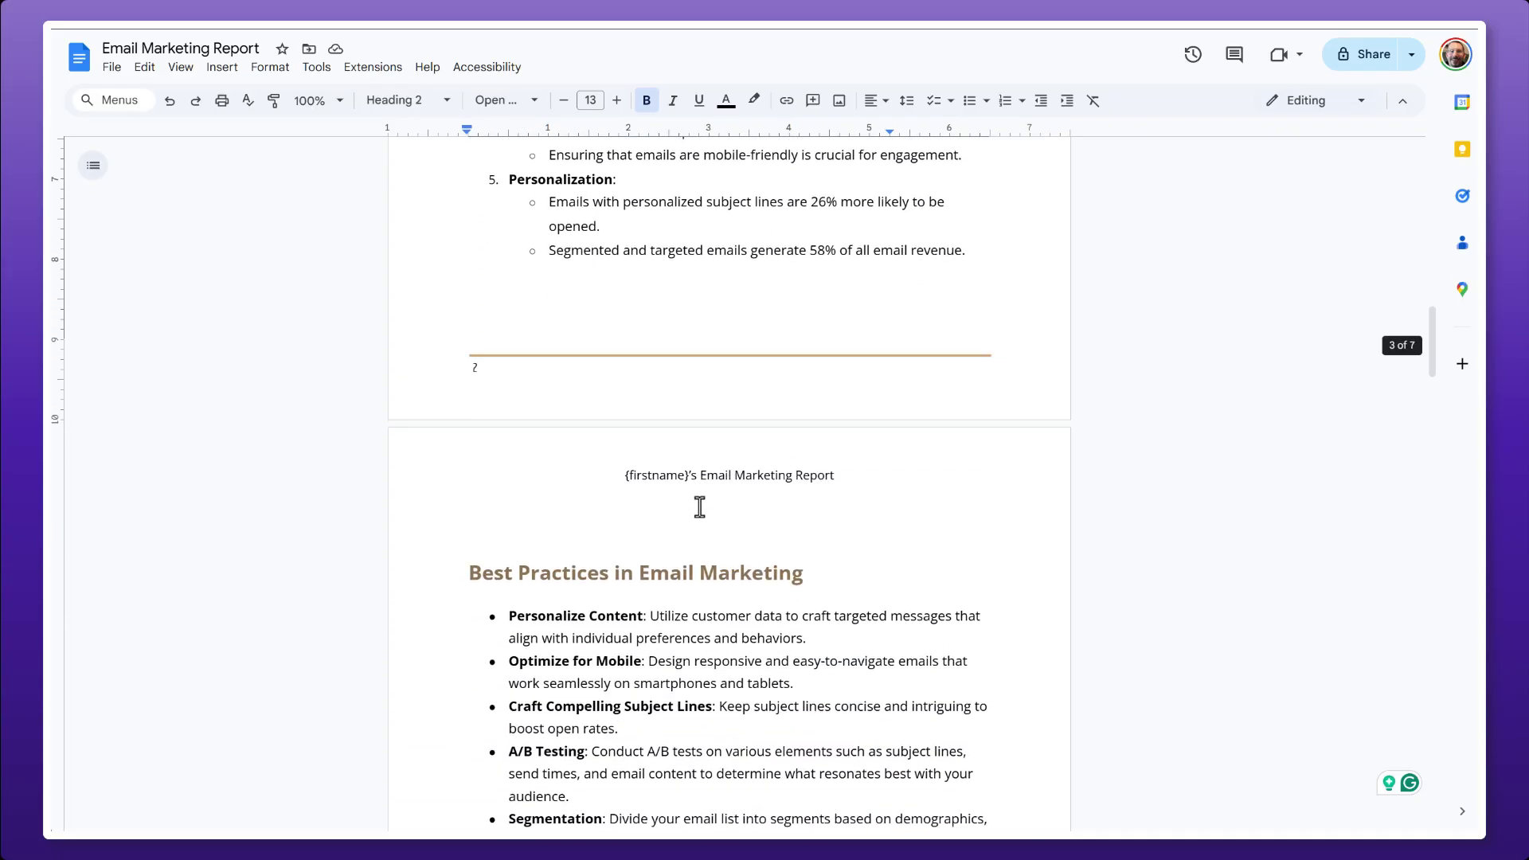
scroll(699, 508, "down", 5)
scroll(699, 507, "down", 15)
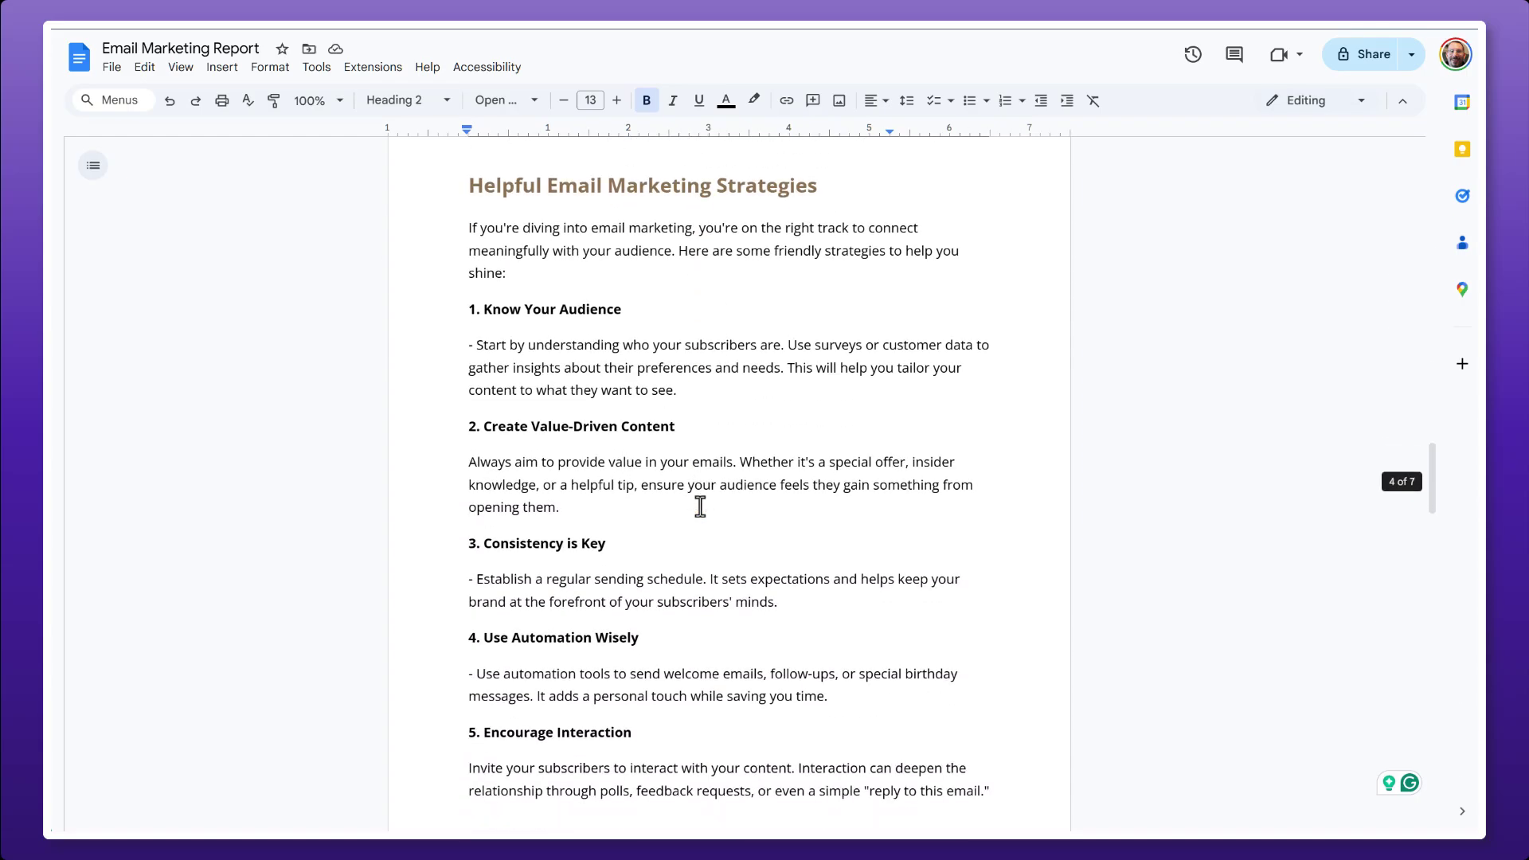
scroll(700, 507, "down", 13)
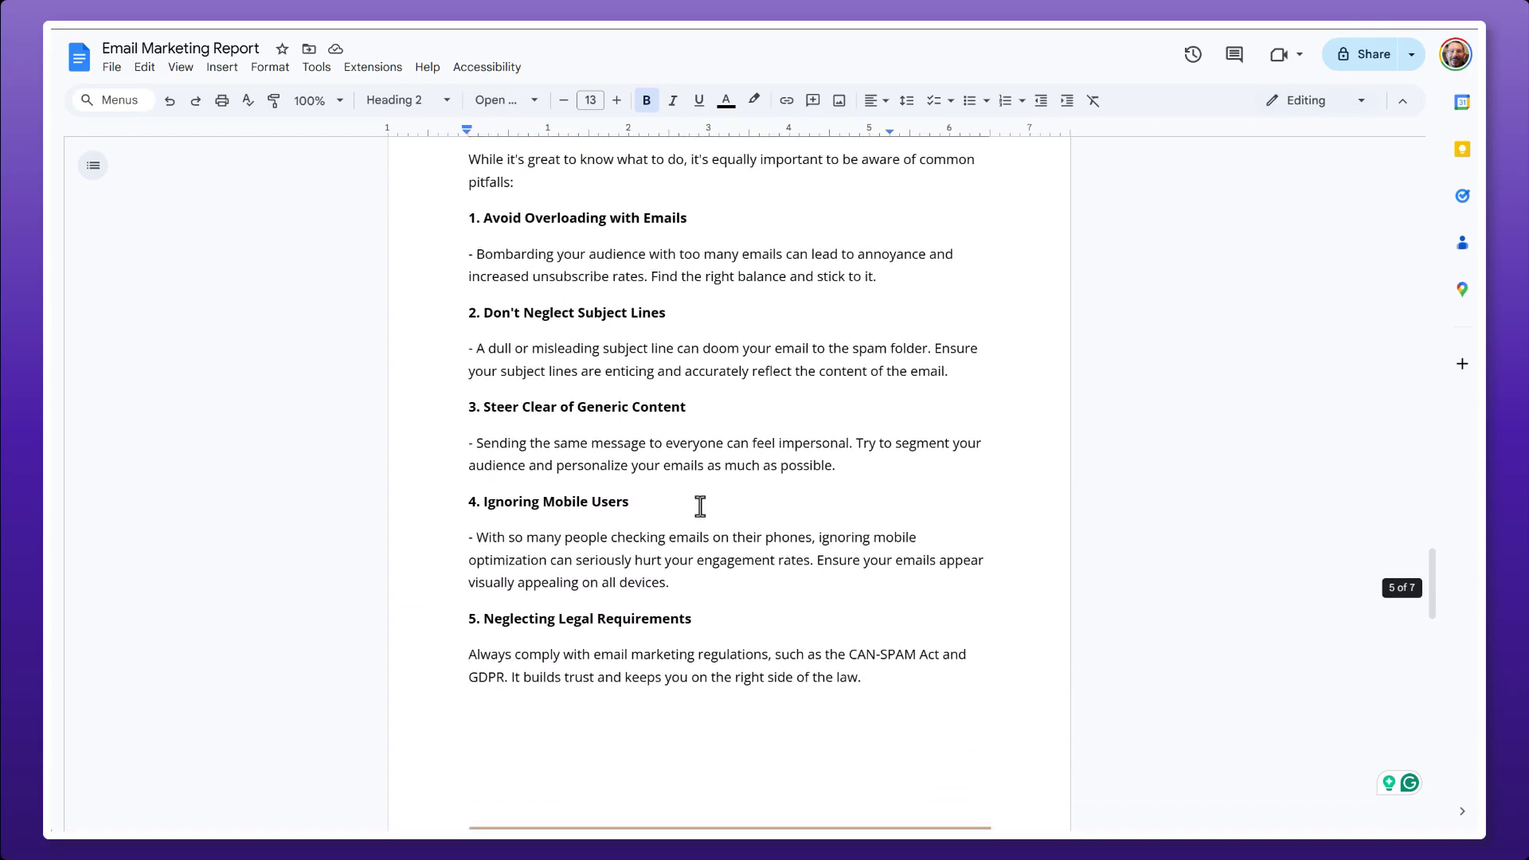
scroll(701, 507, "down", 7)
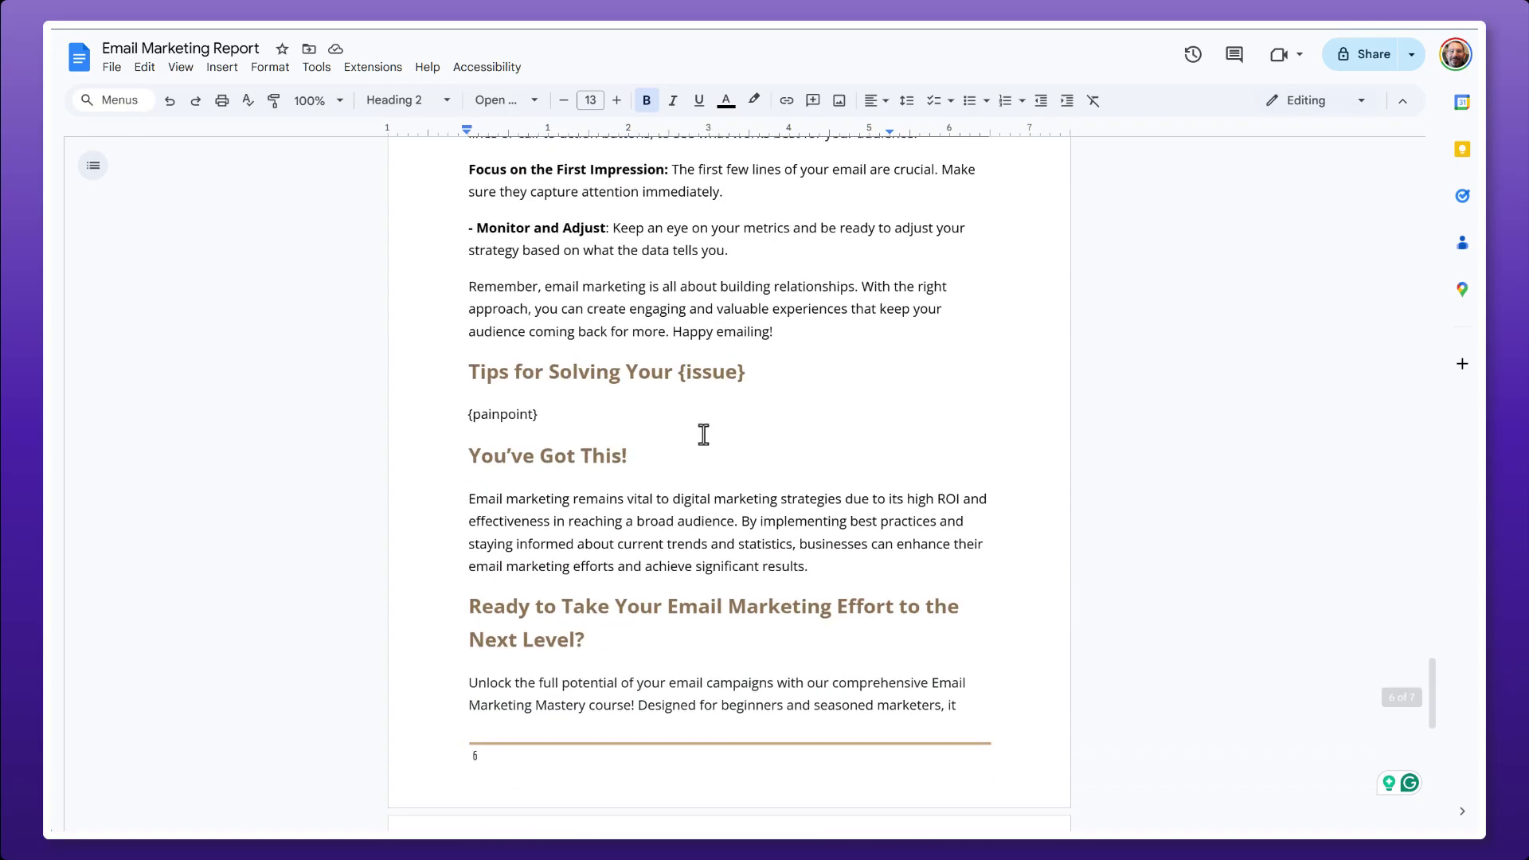
Highlight the {issue}, {painpoint} and {coupon} placeholders near the end of the report template and go back up through the document
left_click_drag(747, 372, 676, 368)
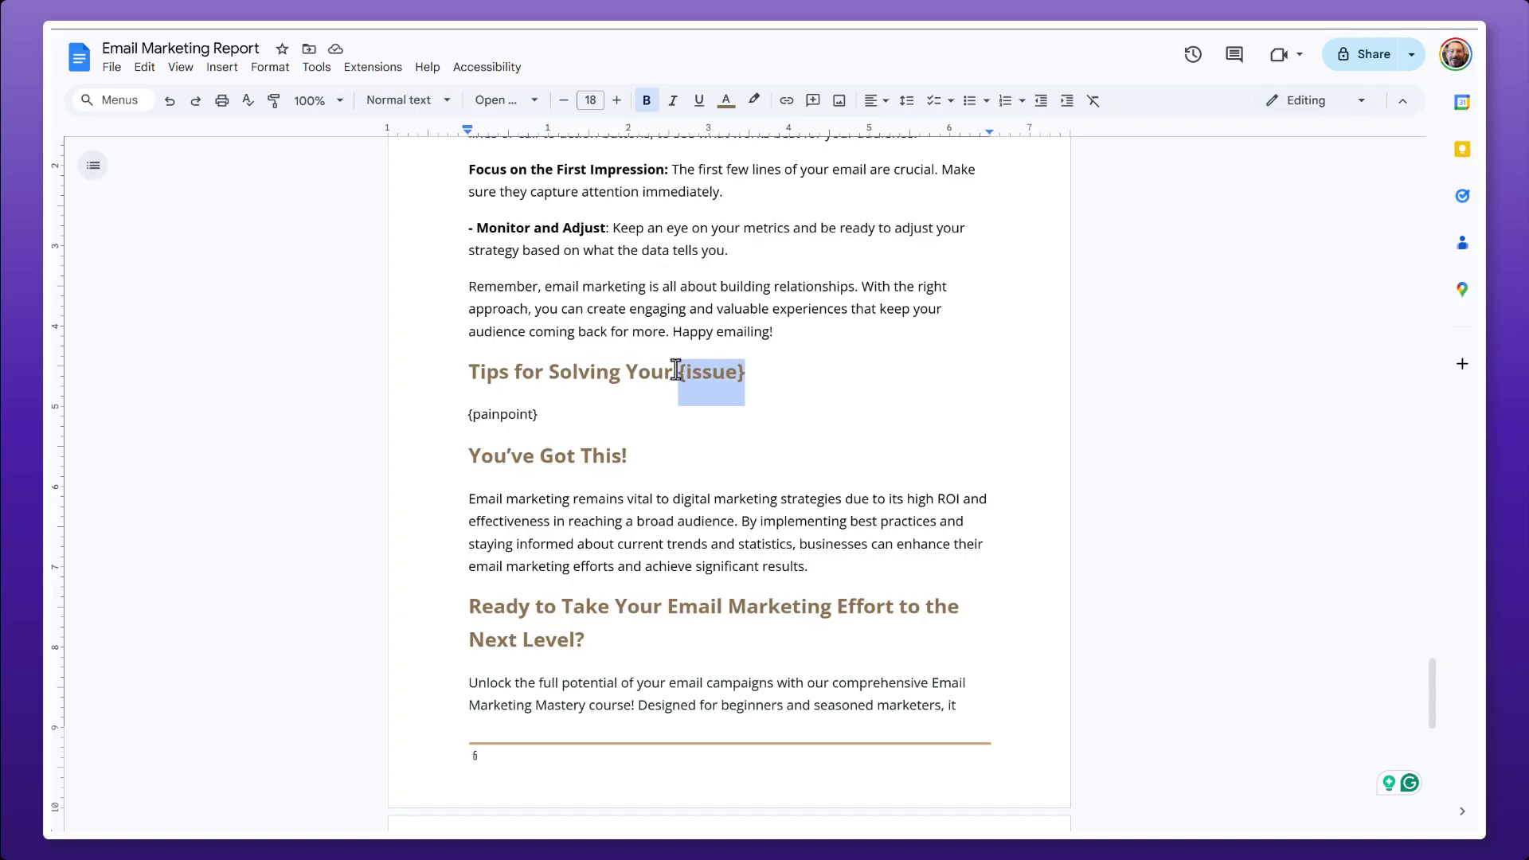
left_click(557, 414)
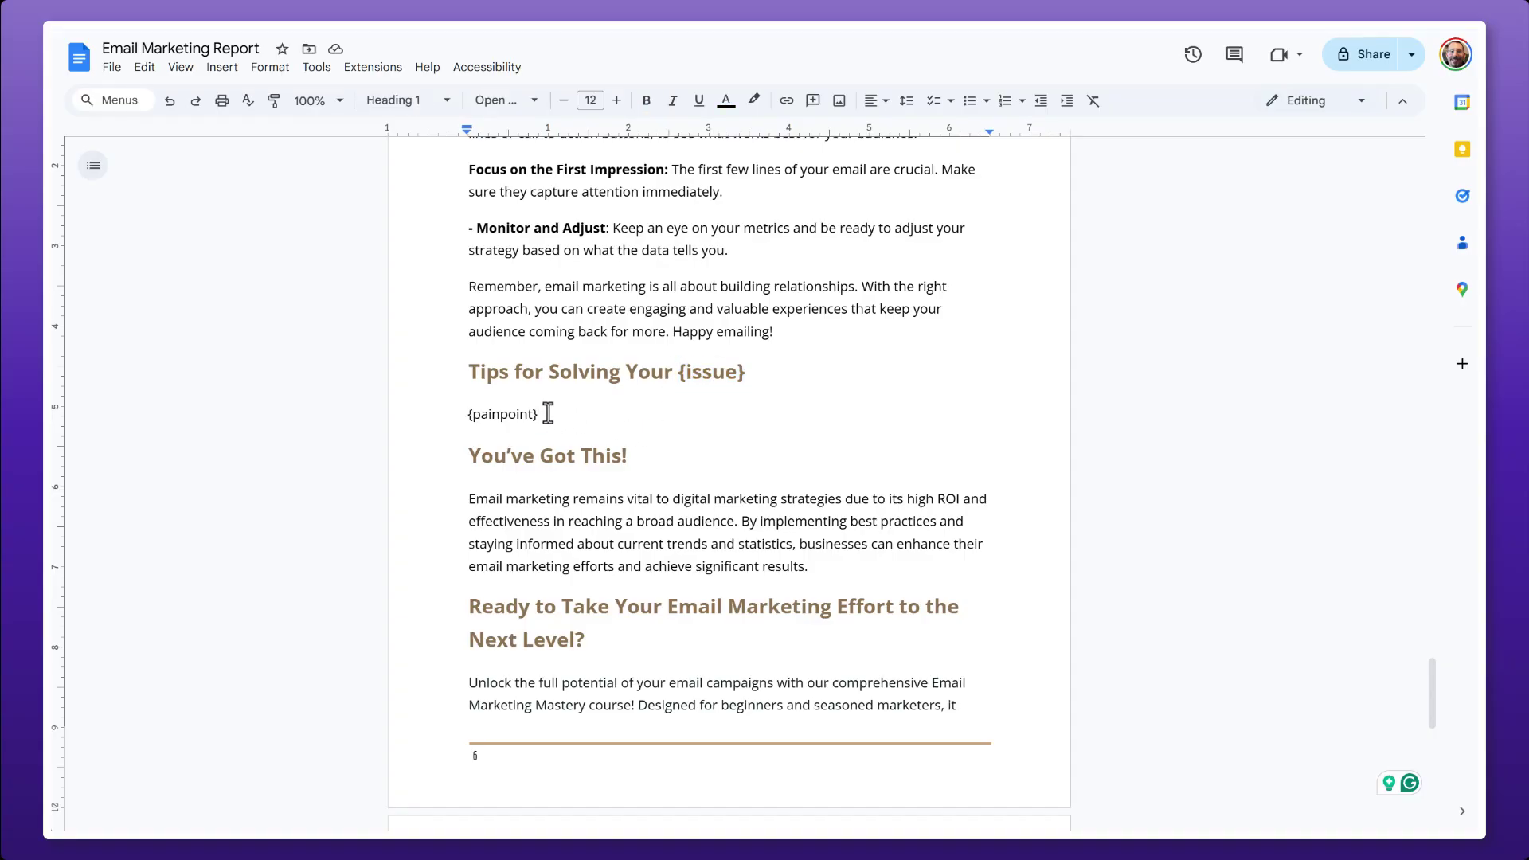
left_click_drag(548, 414, 475, 412)
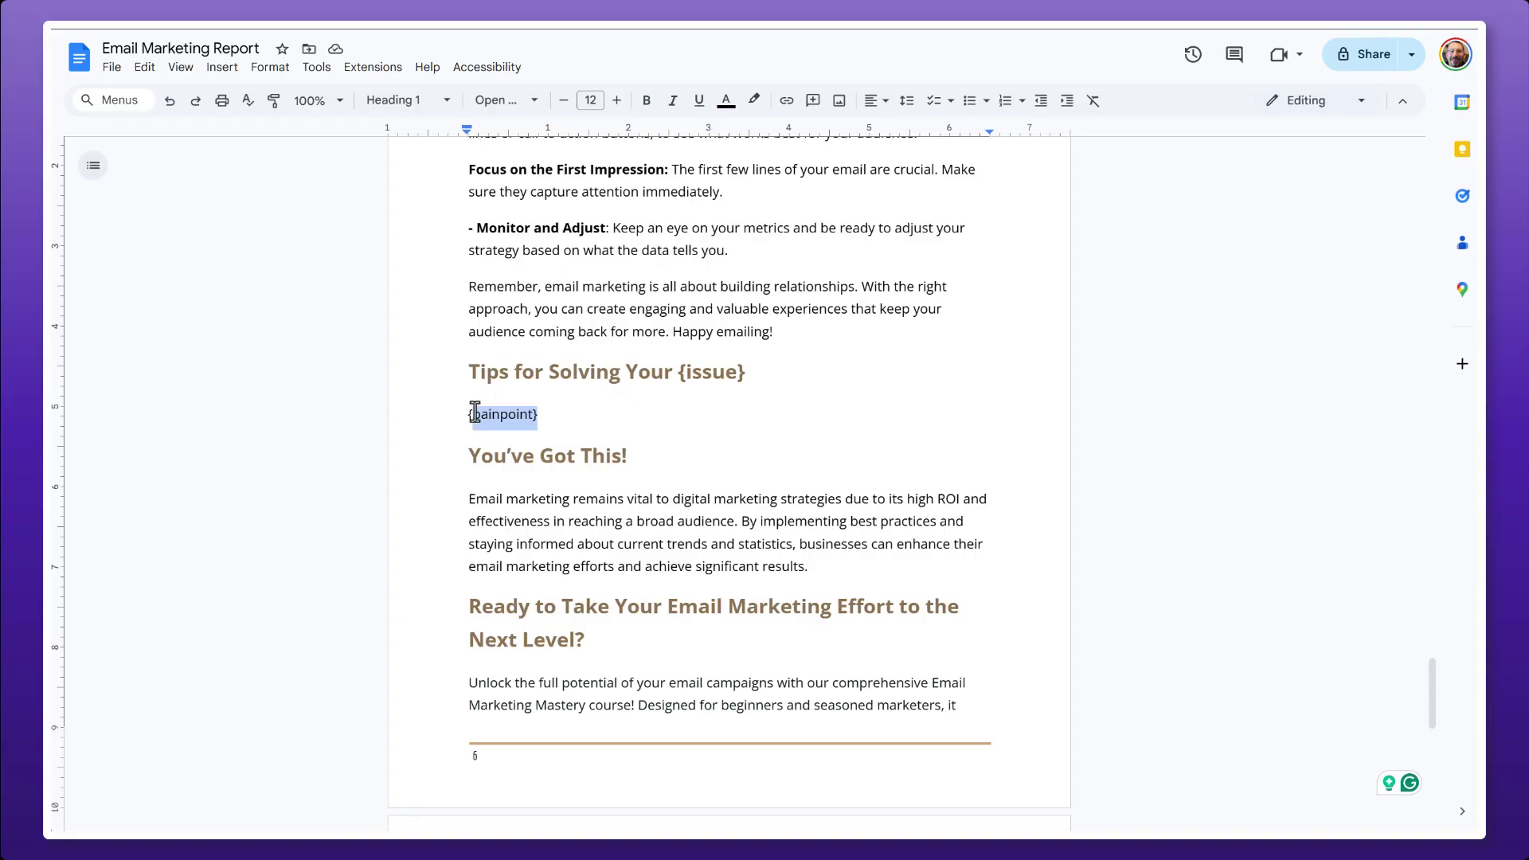
scroll(555, 430, "down", 3)
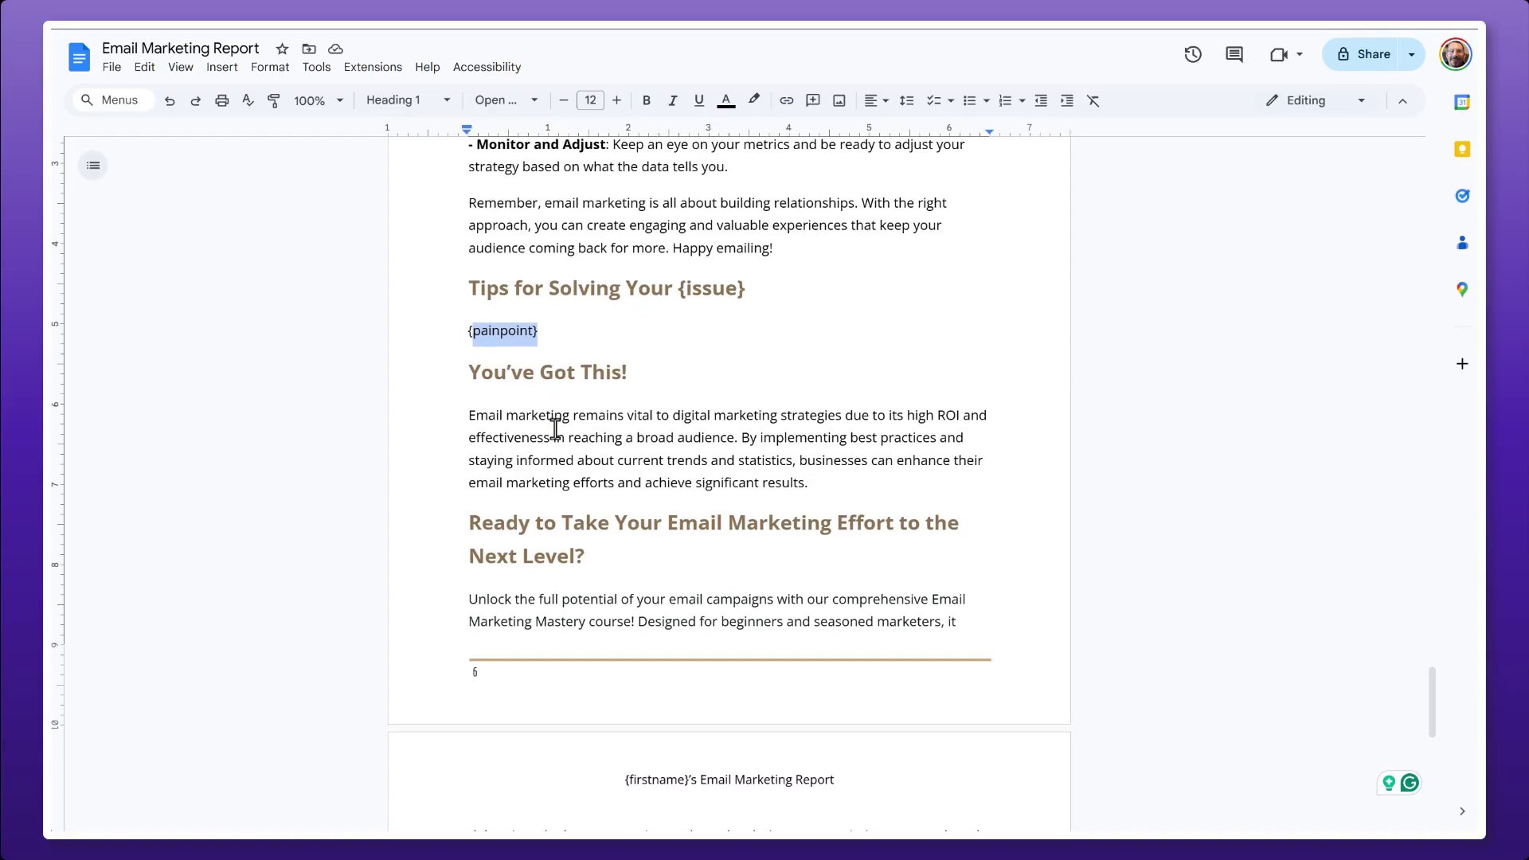
scroll(555, 430, "down", 3)
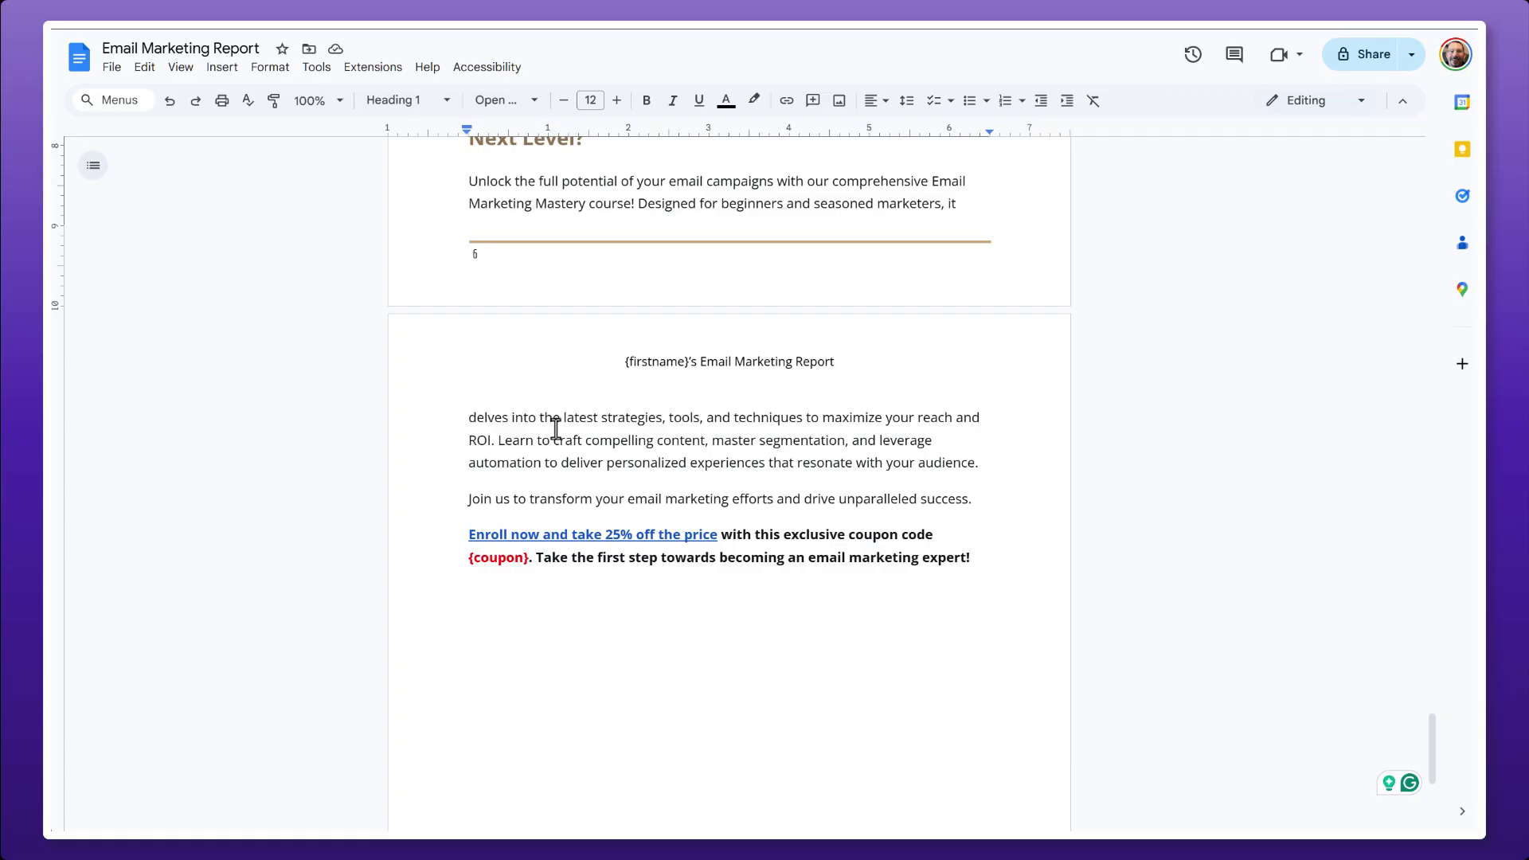
left_click(476, 558)
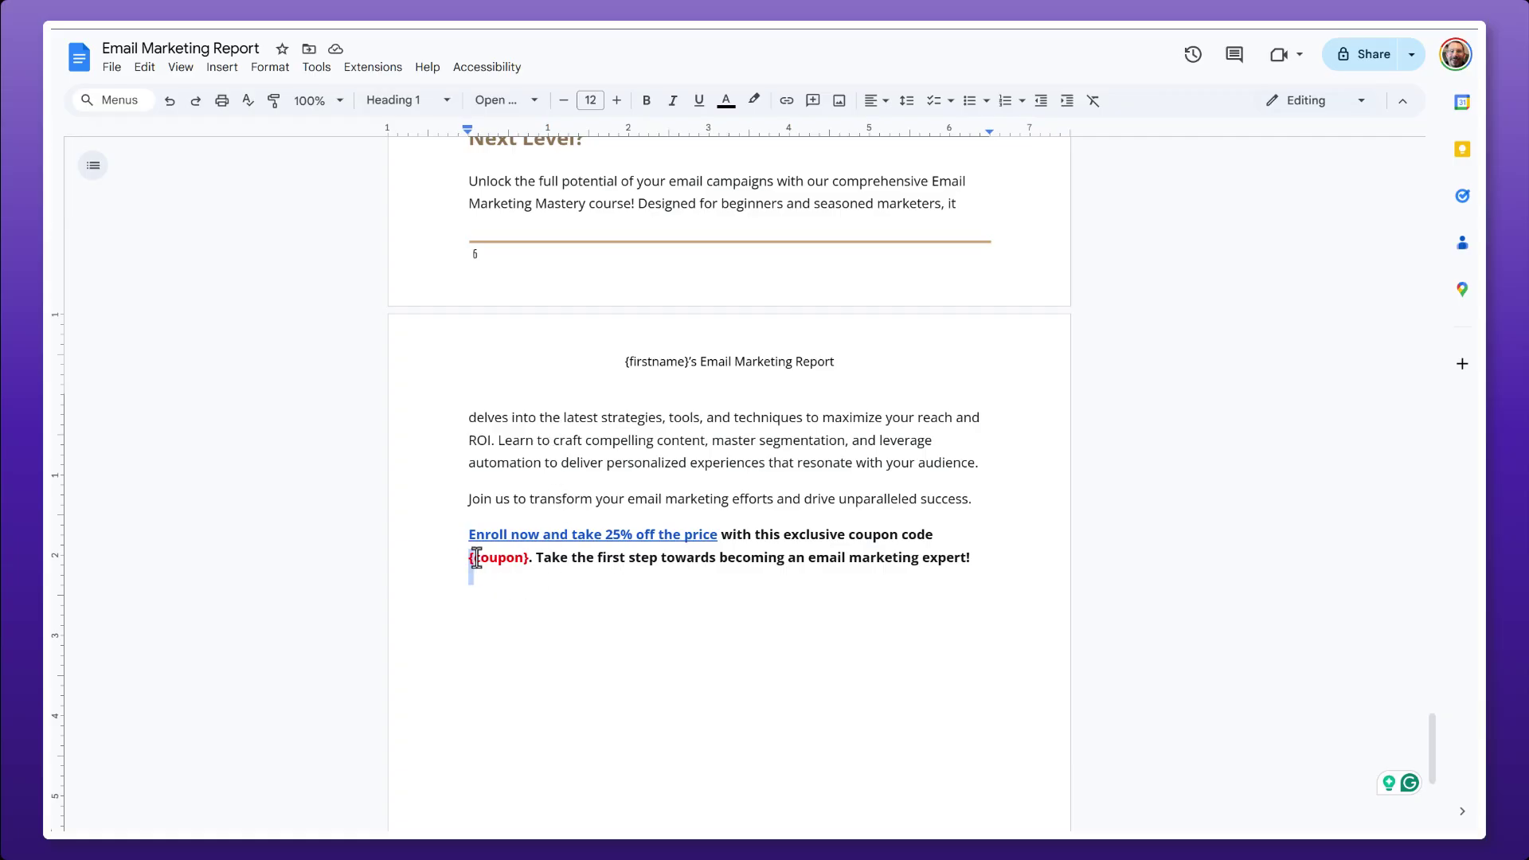
left_click_drag(476, 557, 529, 553)
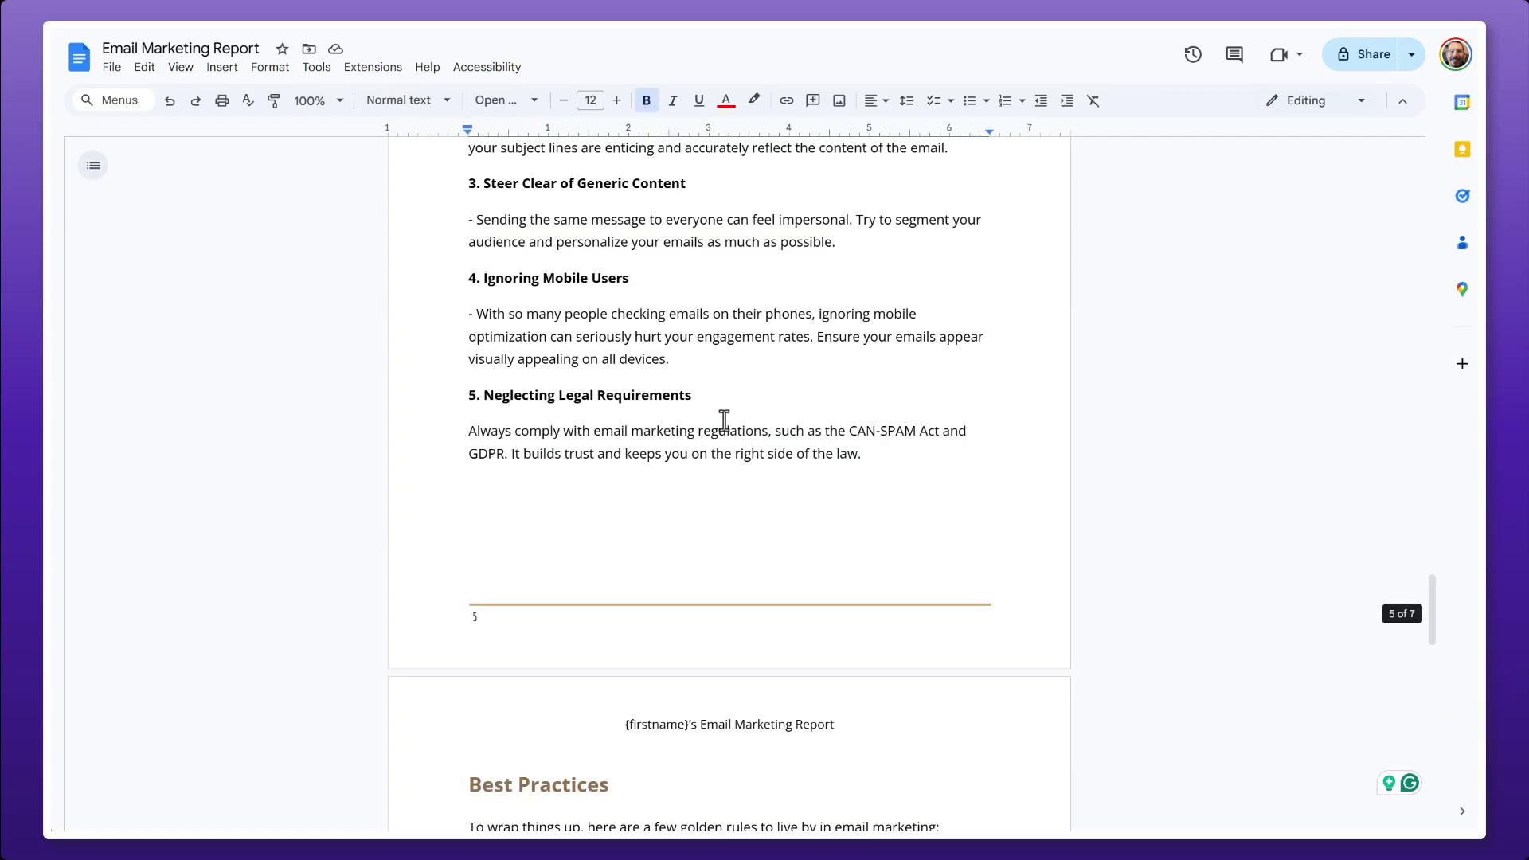
scroll(724, 420, "up", 6)
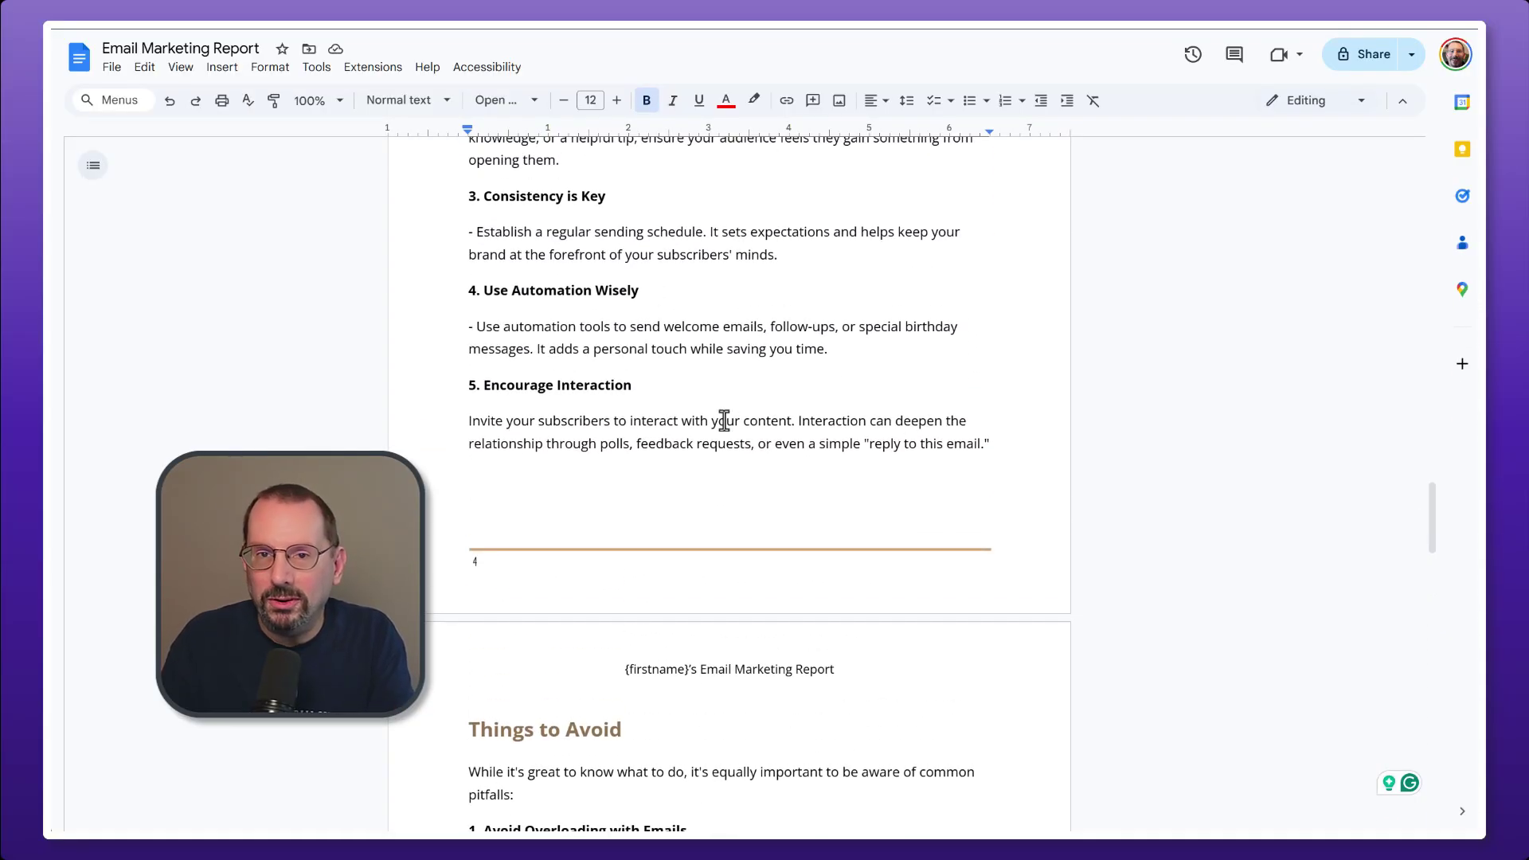
scroll(725, 421, "up", 1)
scroll(724, 420, "up", 7)
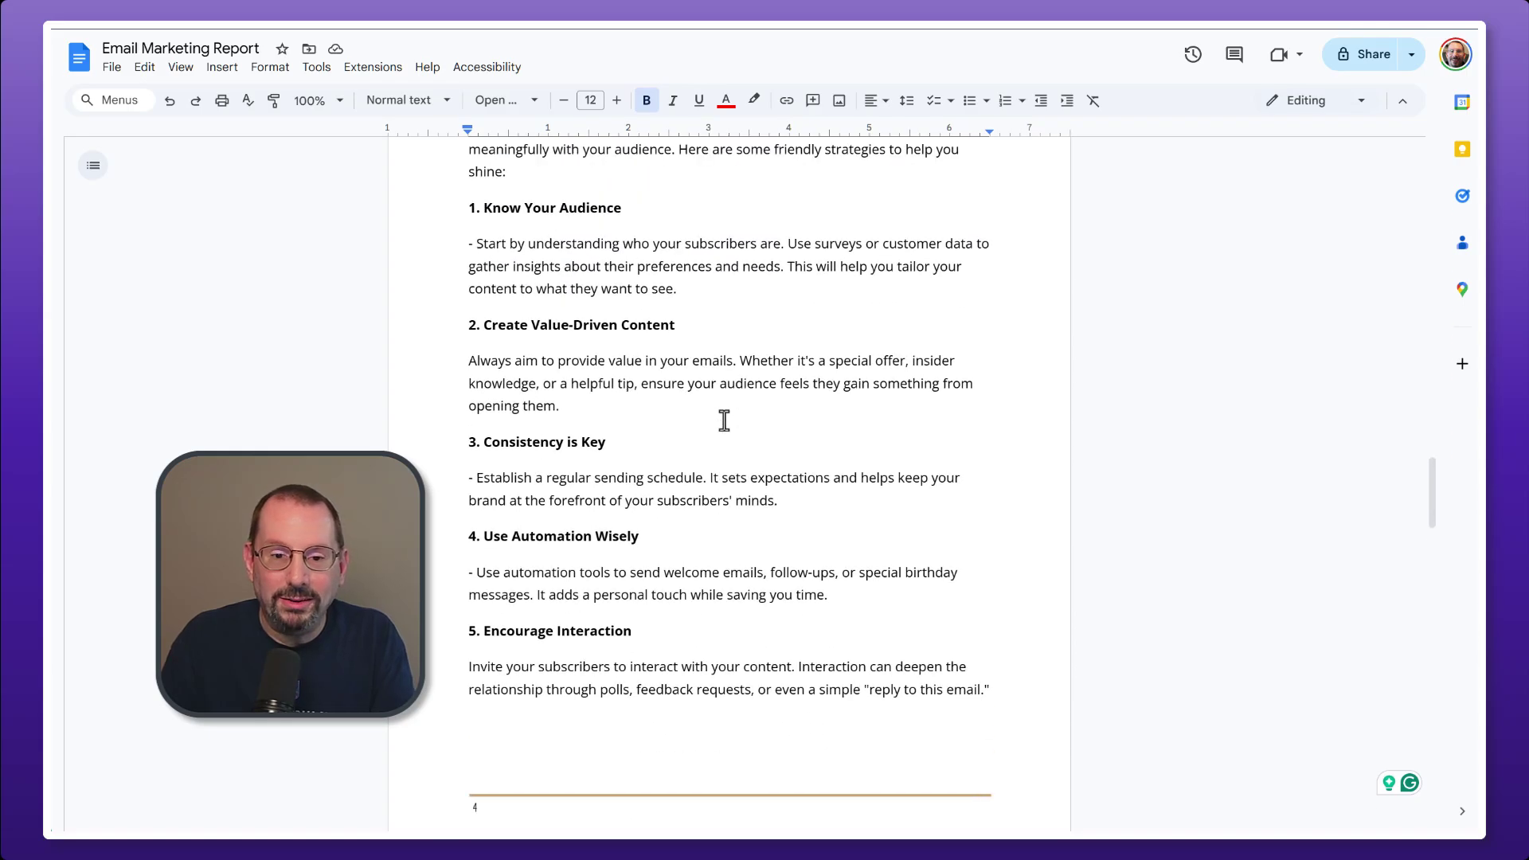
scroll(725, 420, "up", 5)
scroll(724, 421, "up", 6)
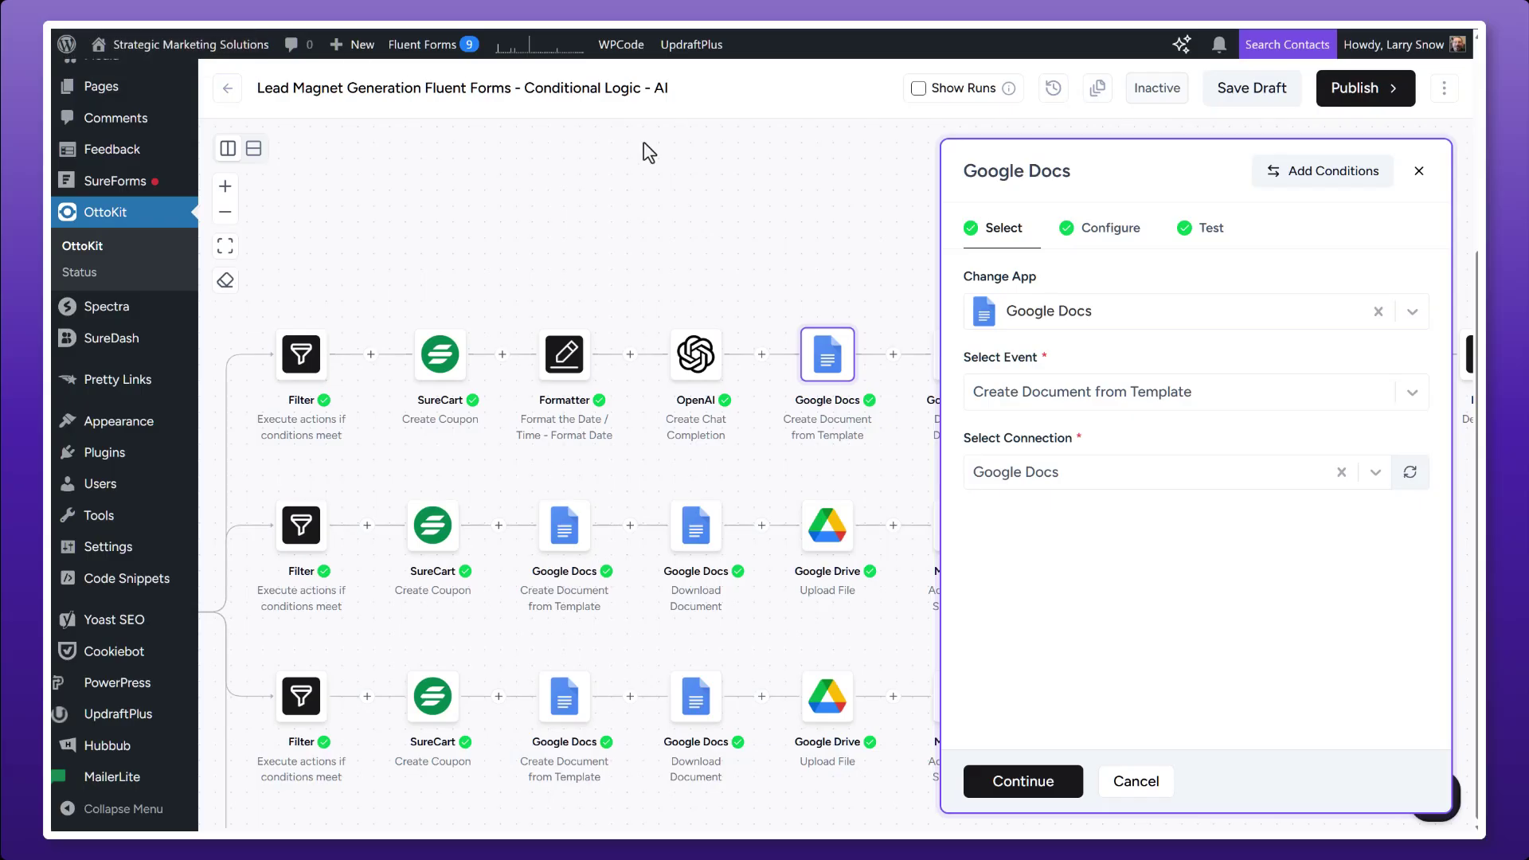
Back in OttoKit, review the Google Docs step's template, document name, location and placeholder field mappings
left_click(1122, 231)
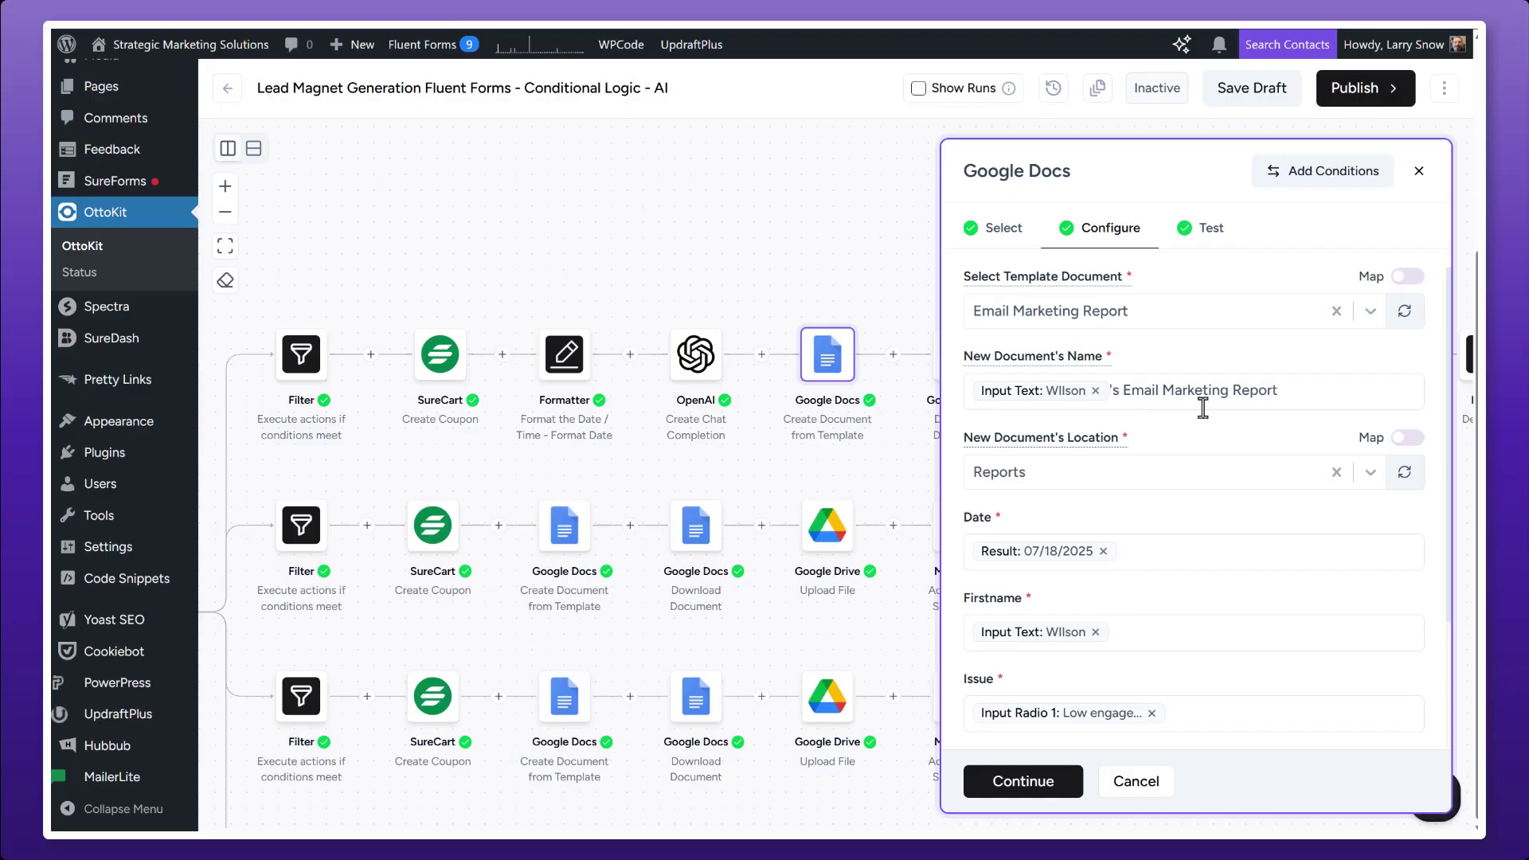
scroll(1179, 394, "down", 1)
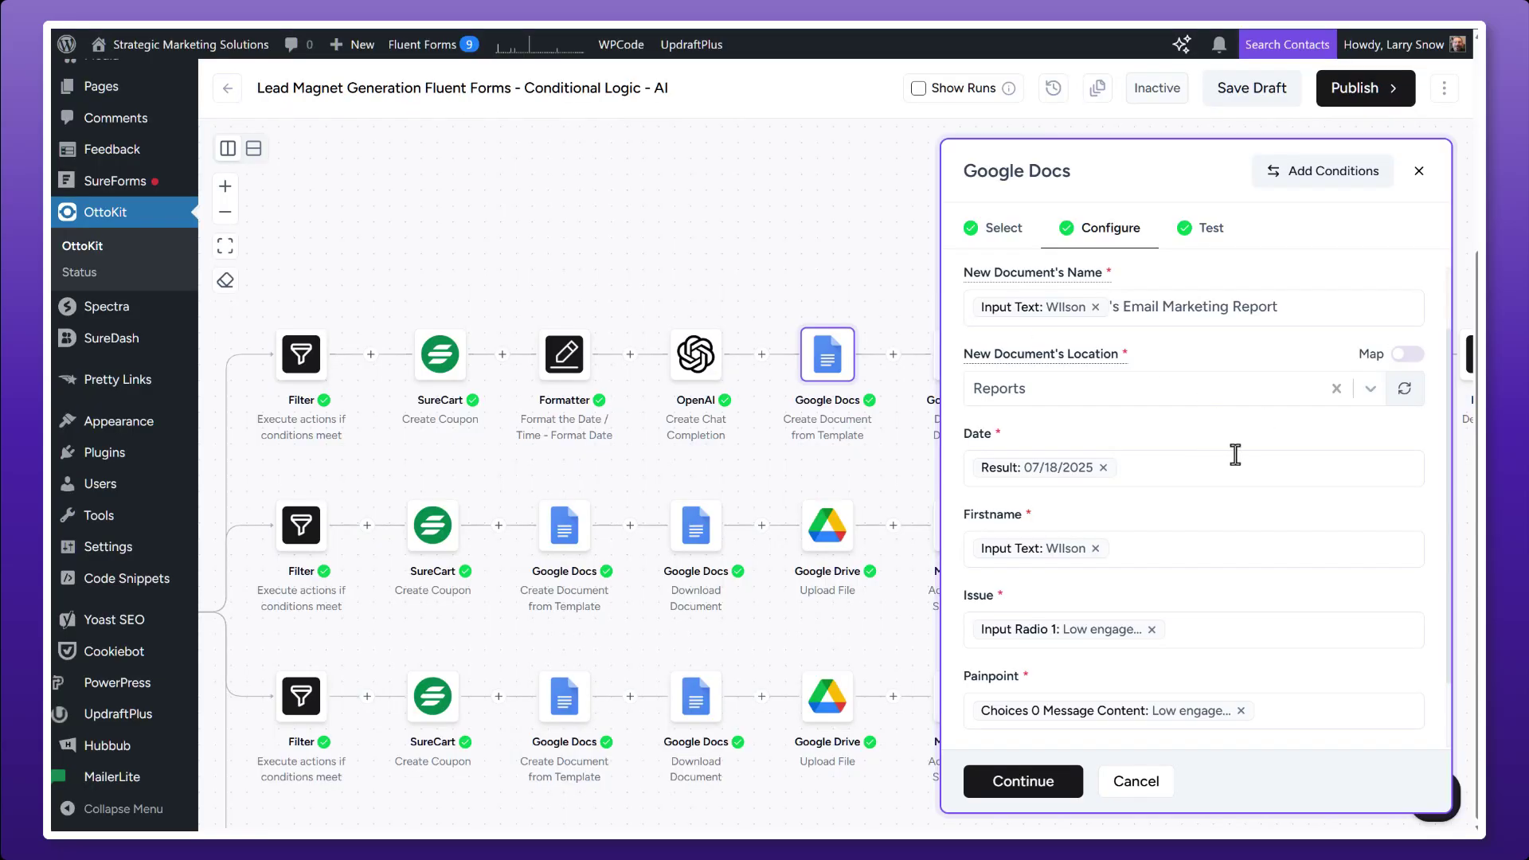
scroll(1257, 447, "down", 1)
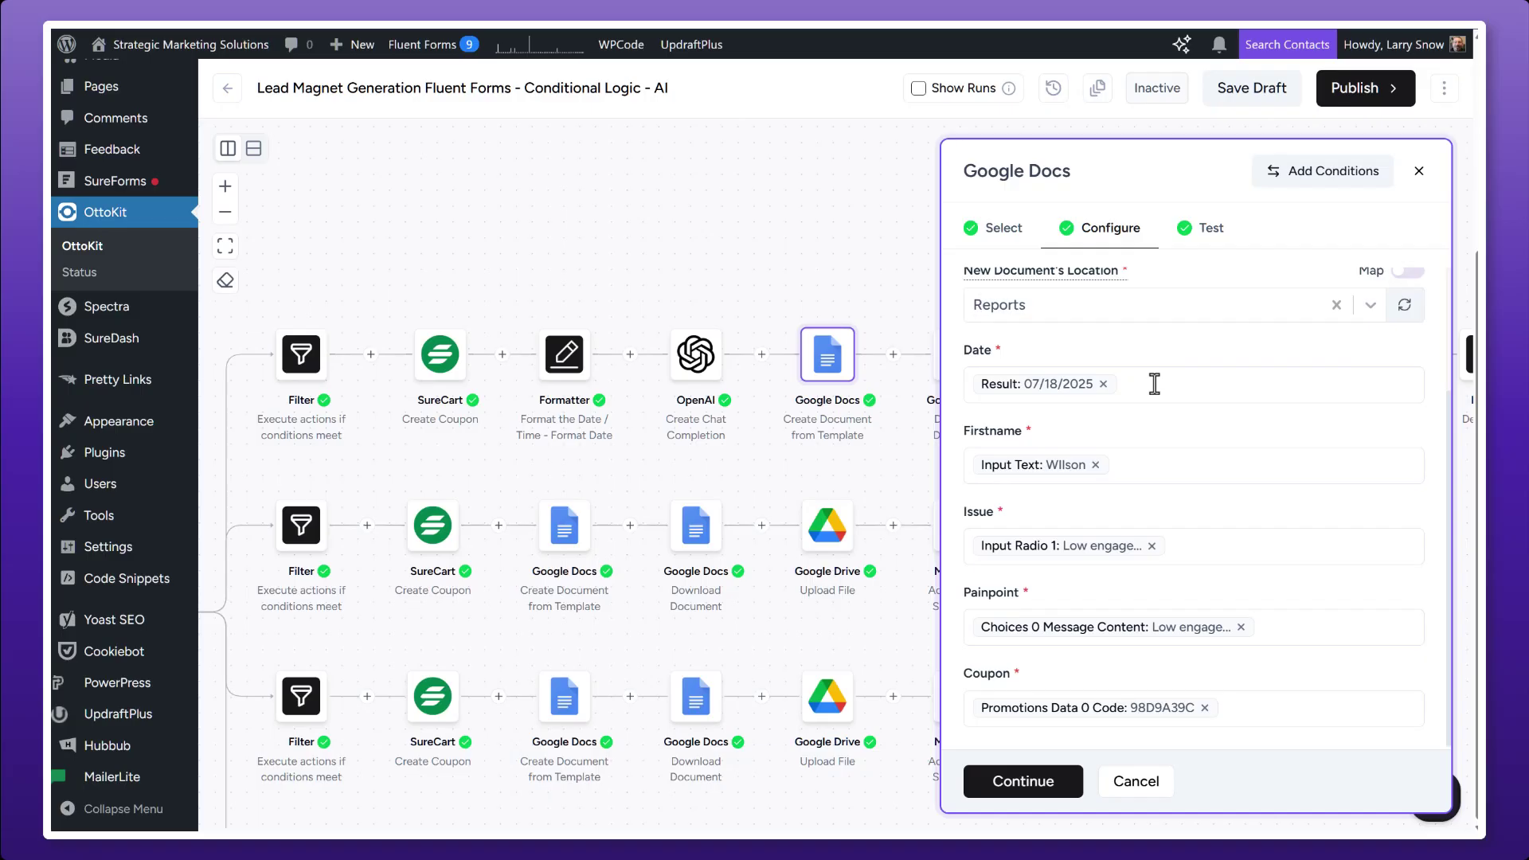
Look up the FluentForm data available for the Firstname field and remove the extra @ without changing the mapping
left_click(1156, 463)
type("@")
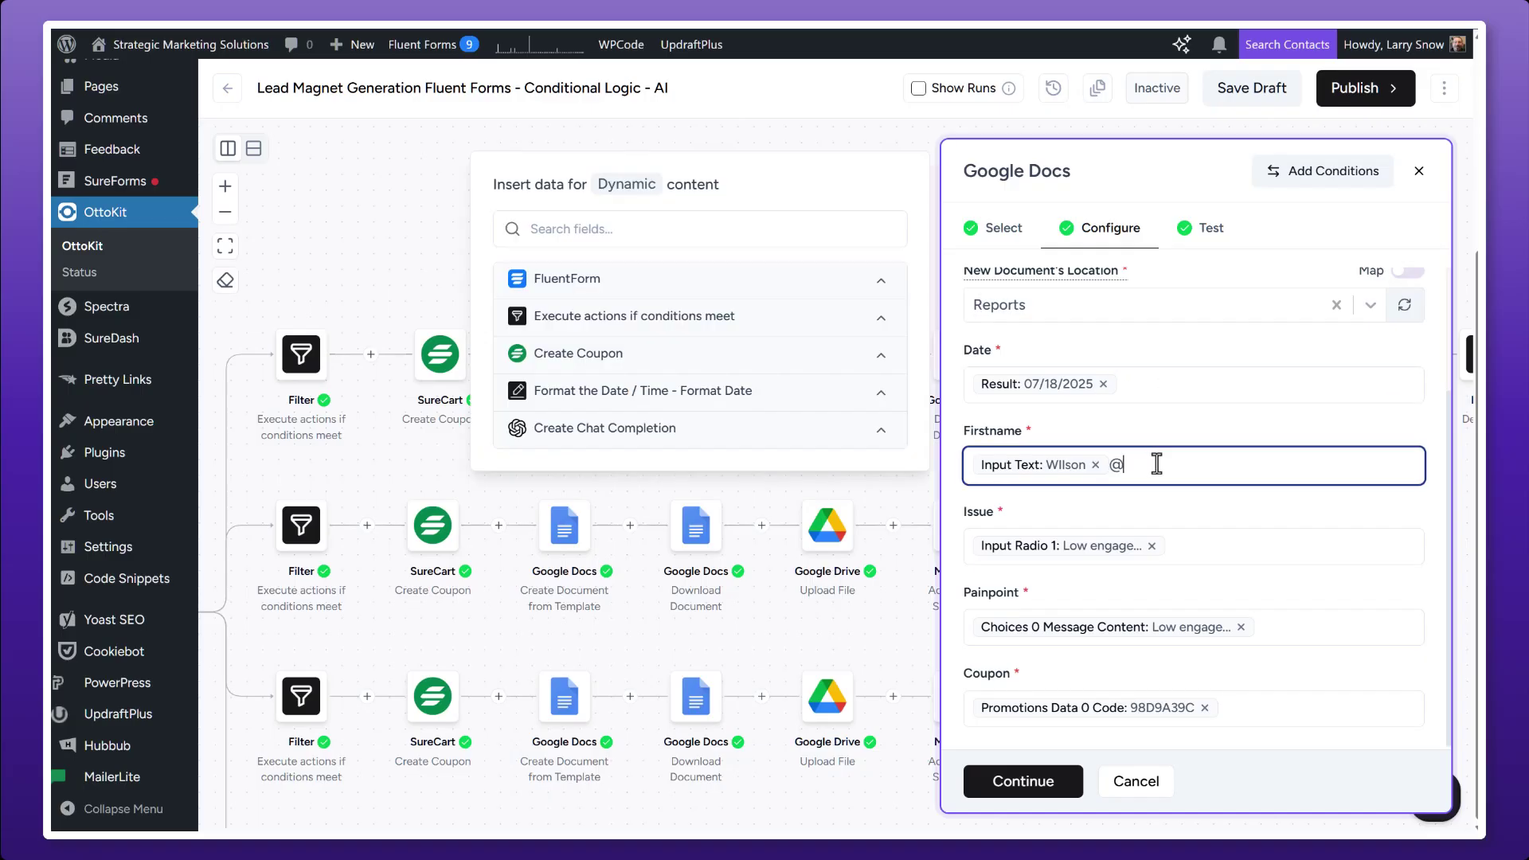
left_click(701, 281)
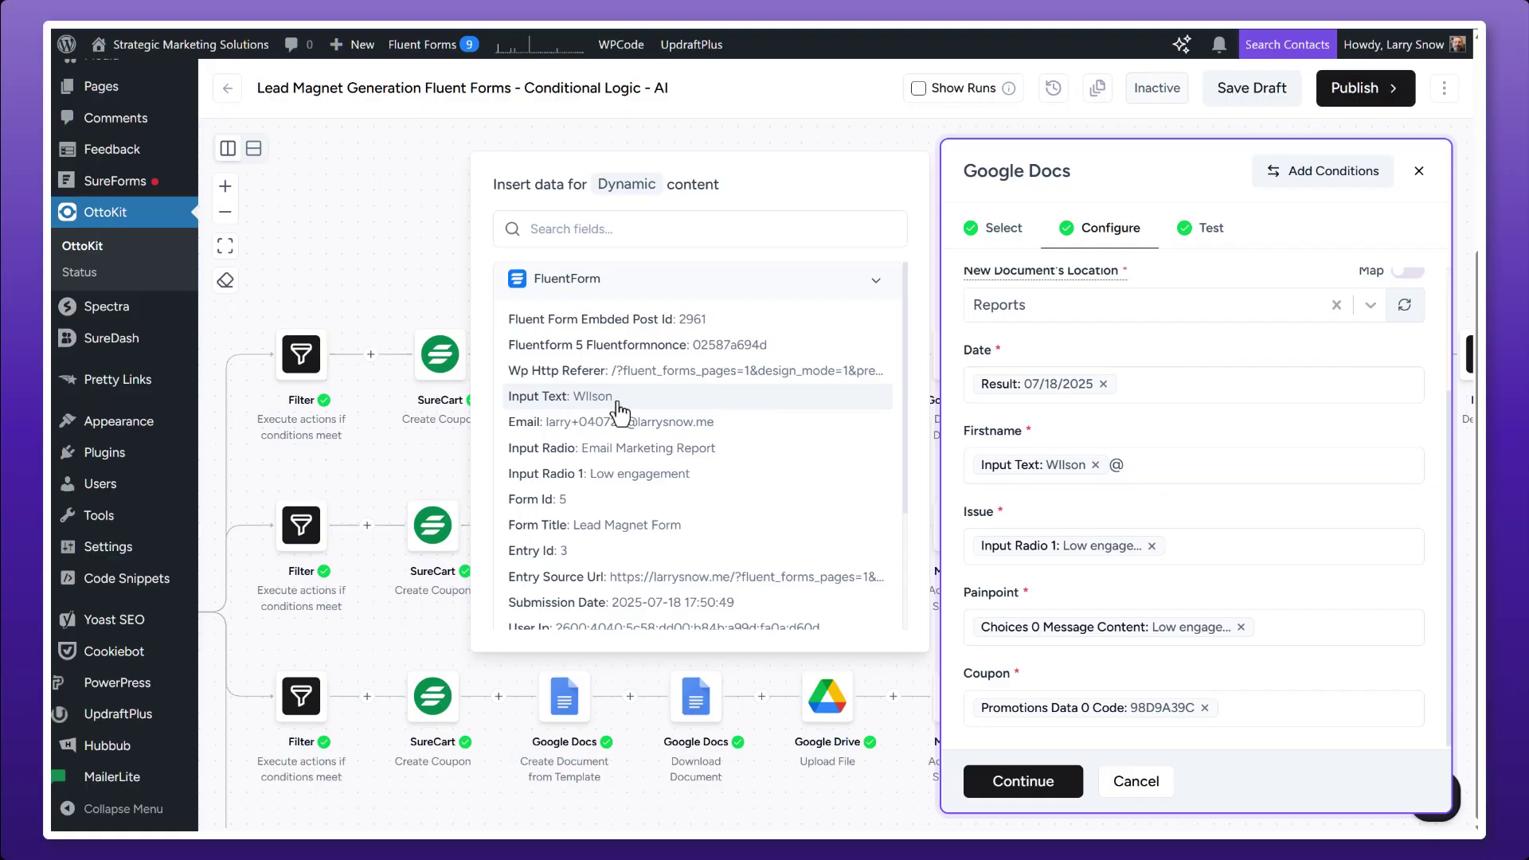
left_click(1177, 464)
key("BackSpace")
scroll(1202, 466, "up", 1)
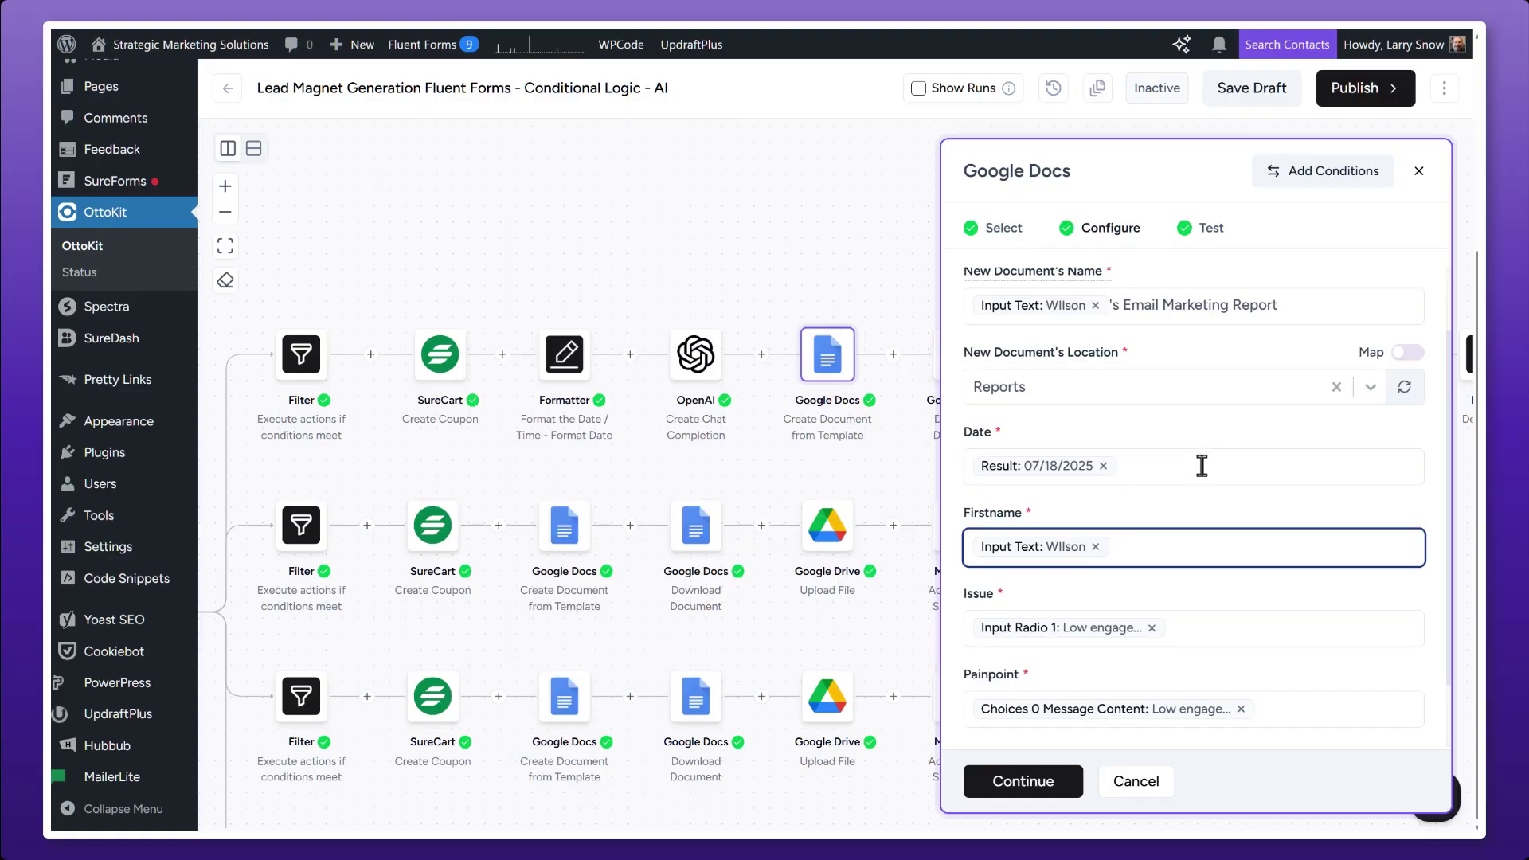
left_click(1209, 513)
Look up the FluentForm data available for the Issue field, including Input Radio 1, and remove the extra @
scroll(1209, 513, "down", 1)
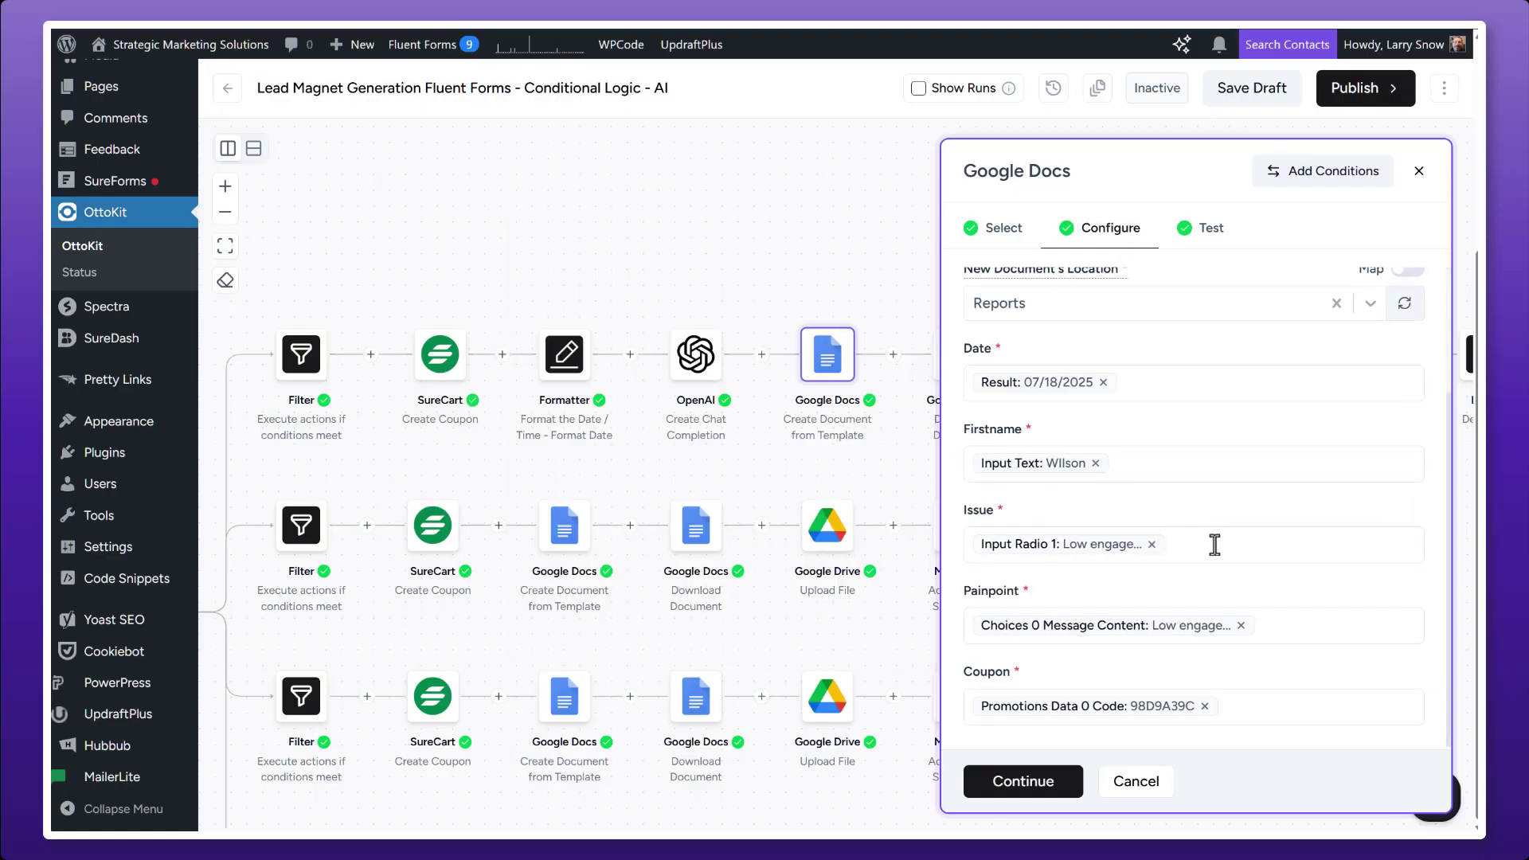
left_click(1215, 545)
type("@")
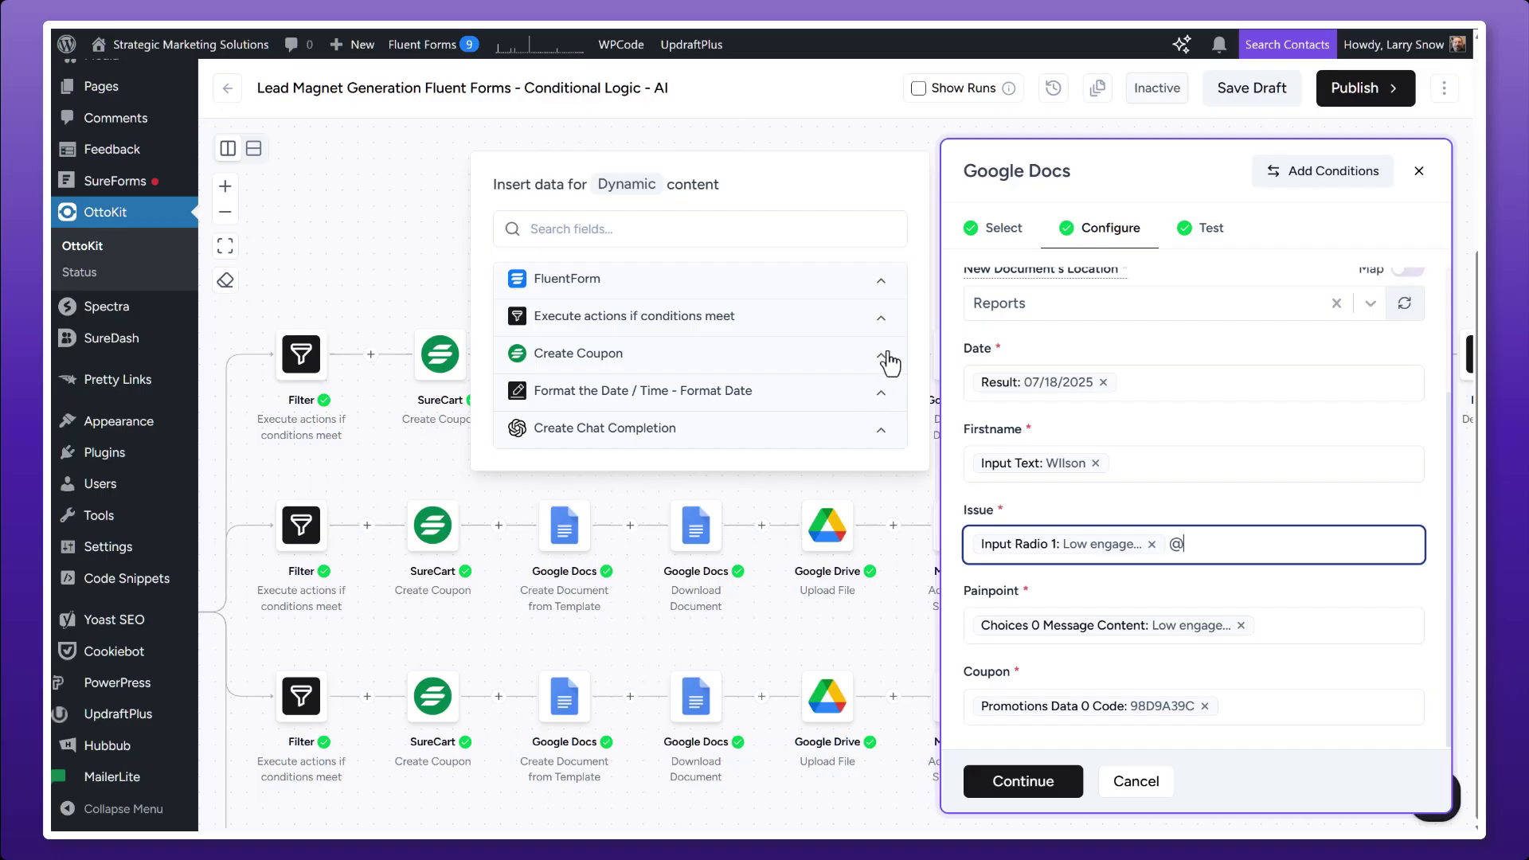
left_click(879, 284)
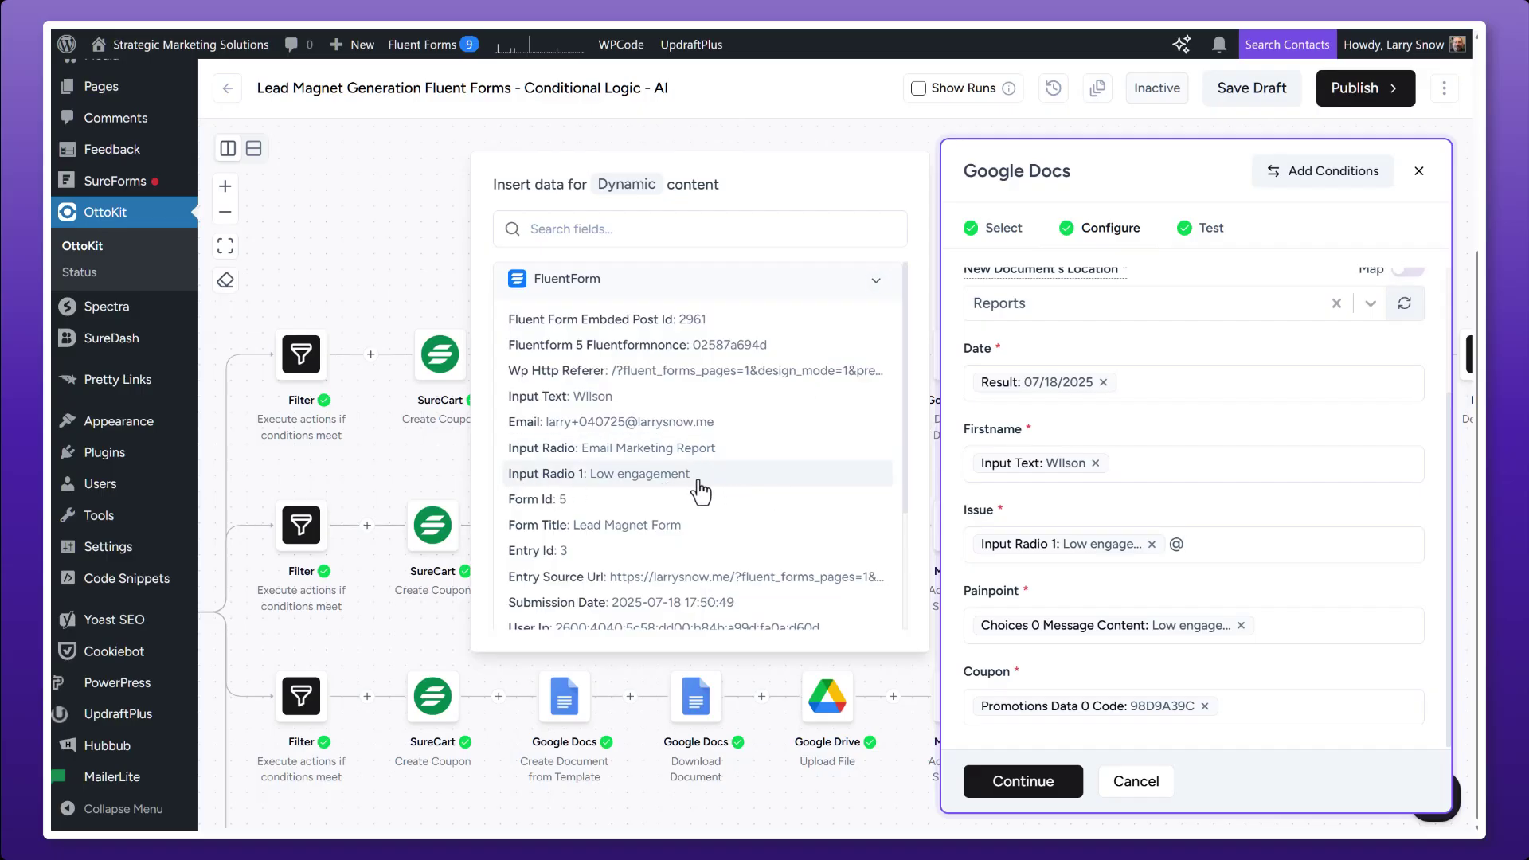
left_click(860, 291)
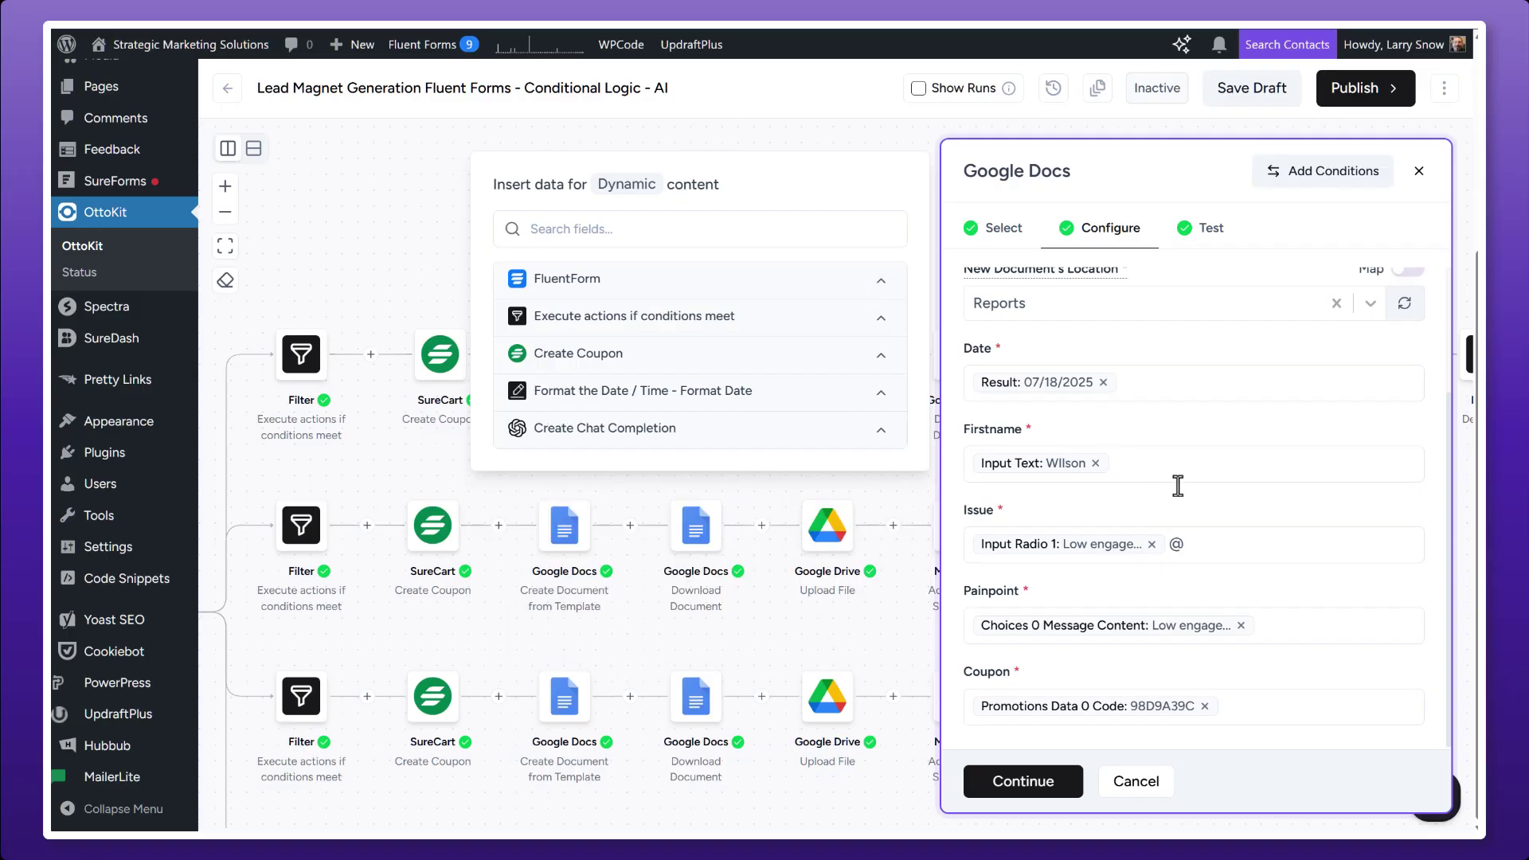
left_click(1206, 544)
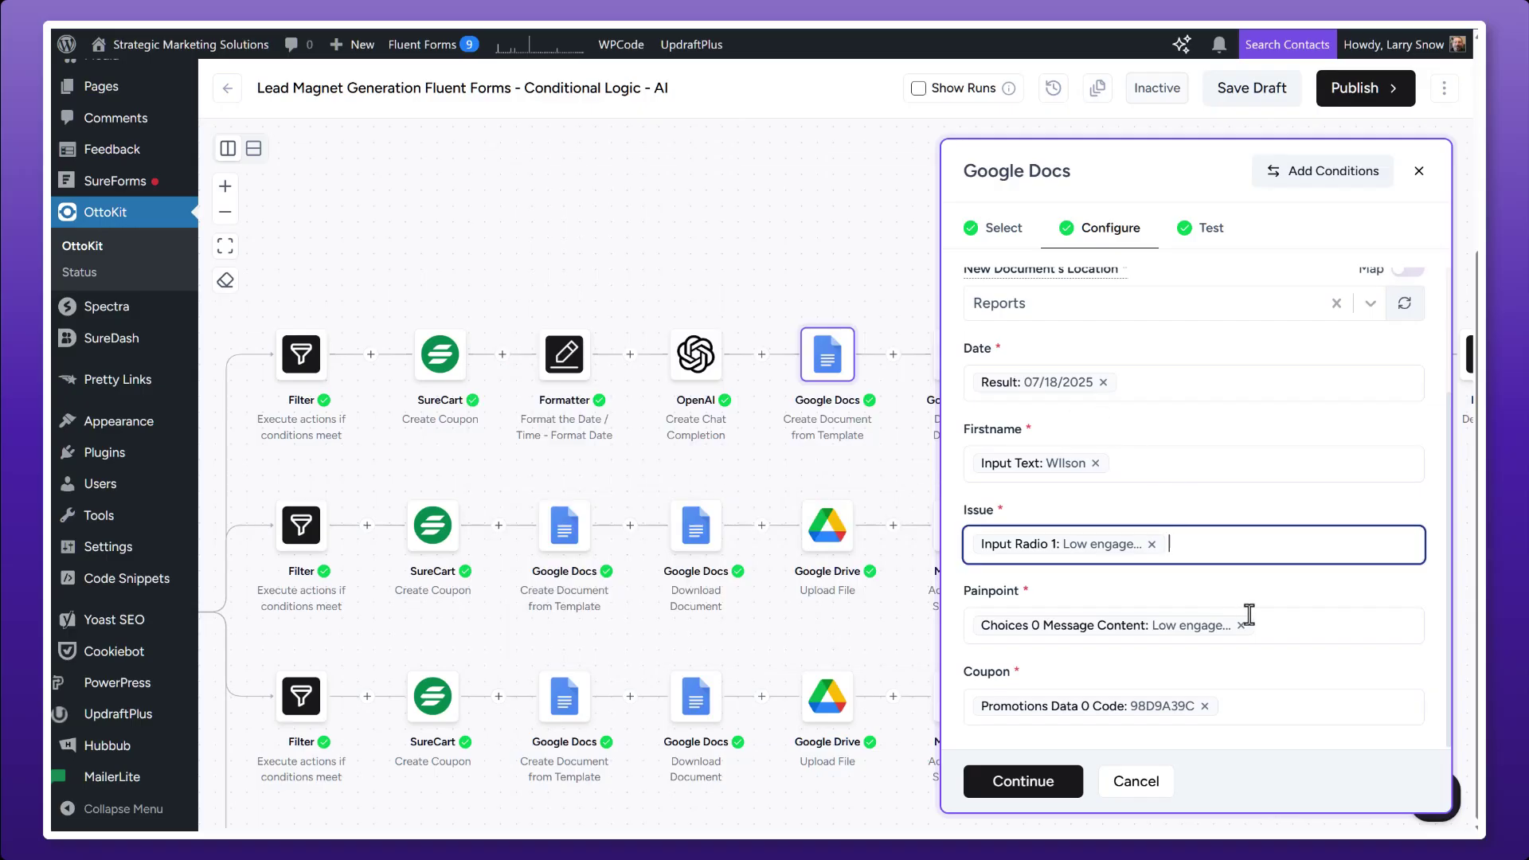
Look up the Create Chat Completion data available for the Painpoint field, including Choices 0 Message Content, and remove the extra @
left_click(1275, 624)
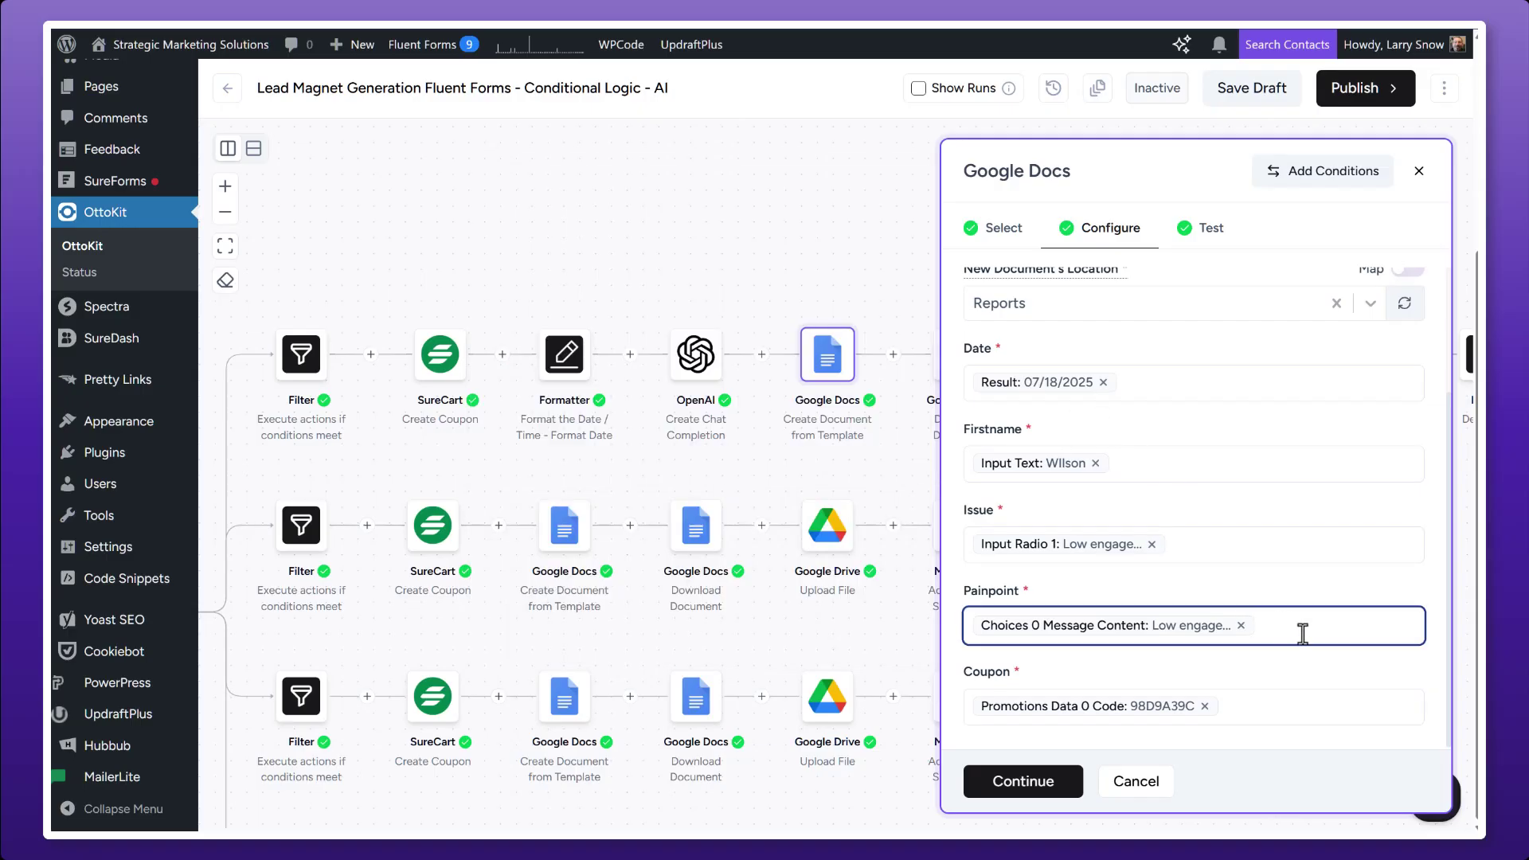
type("@")
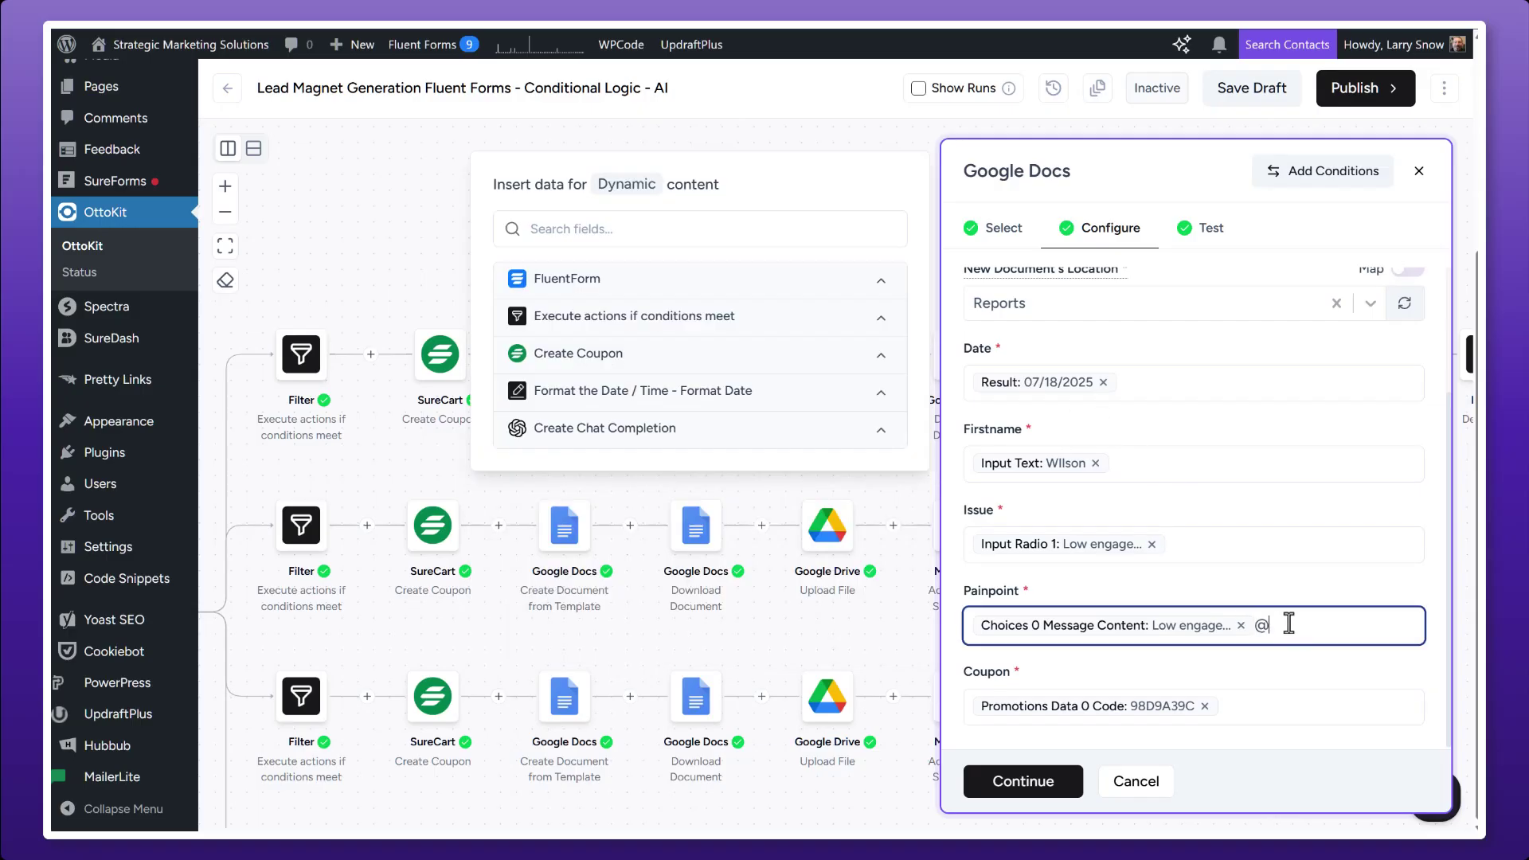
left_click(880, 434)
scroll(817, 510, "down", 2)
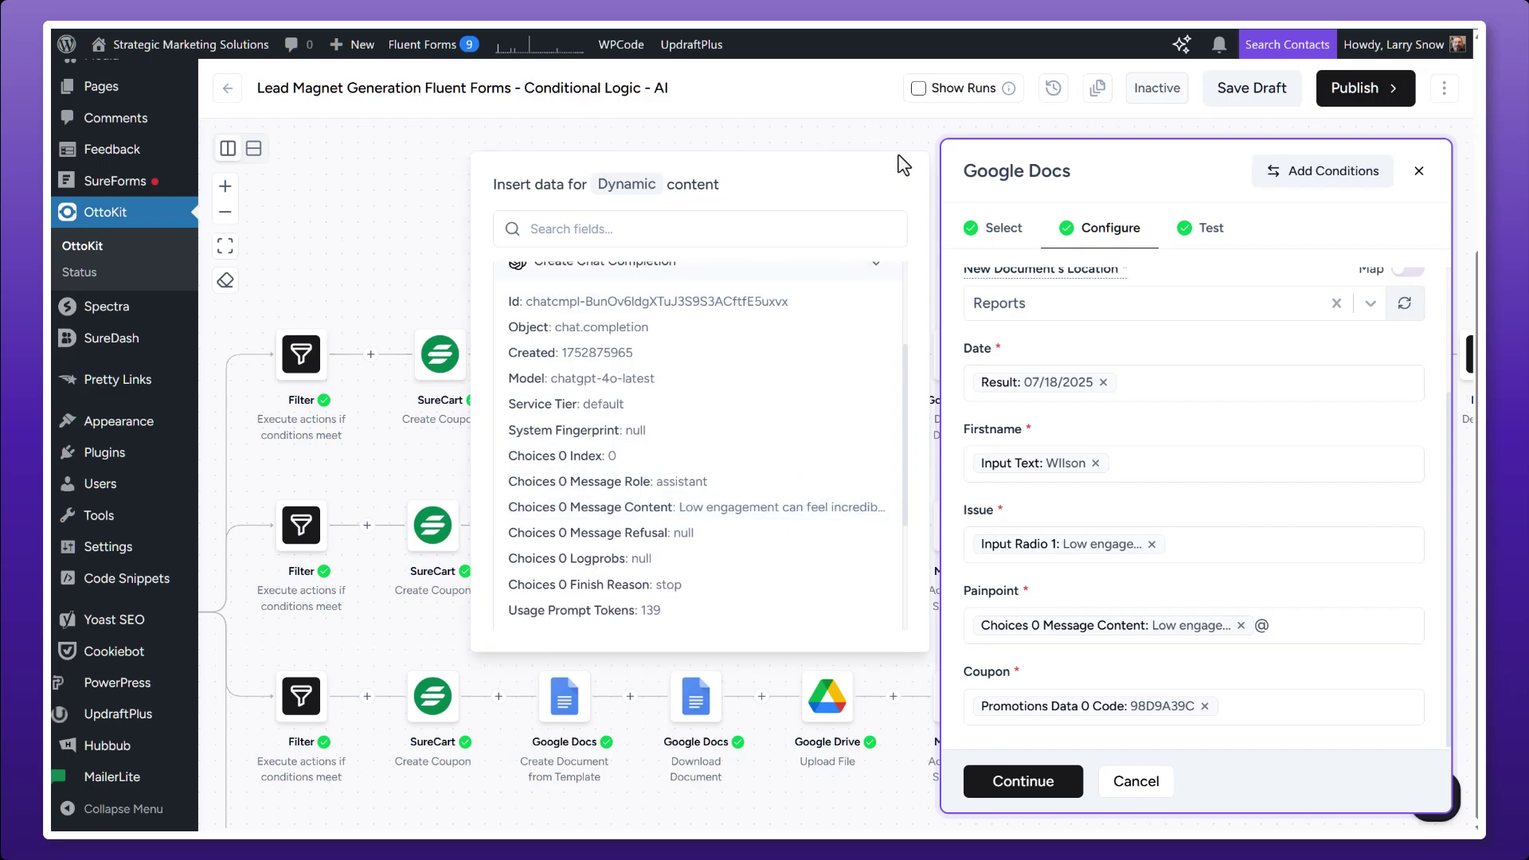
left_click(1210, 633)
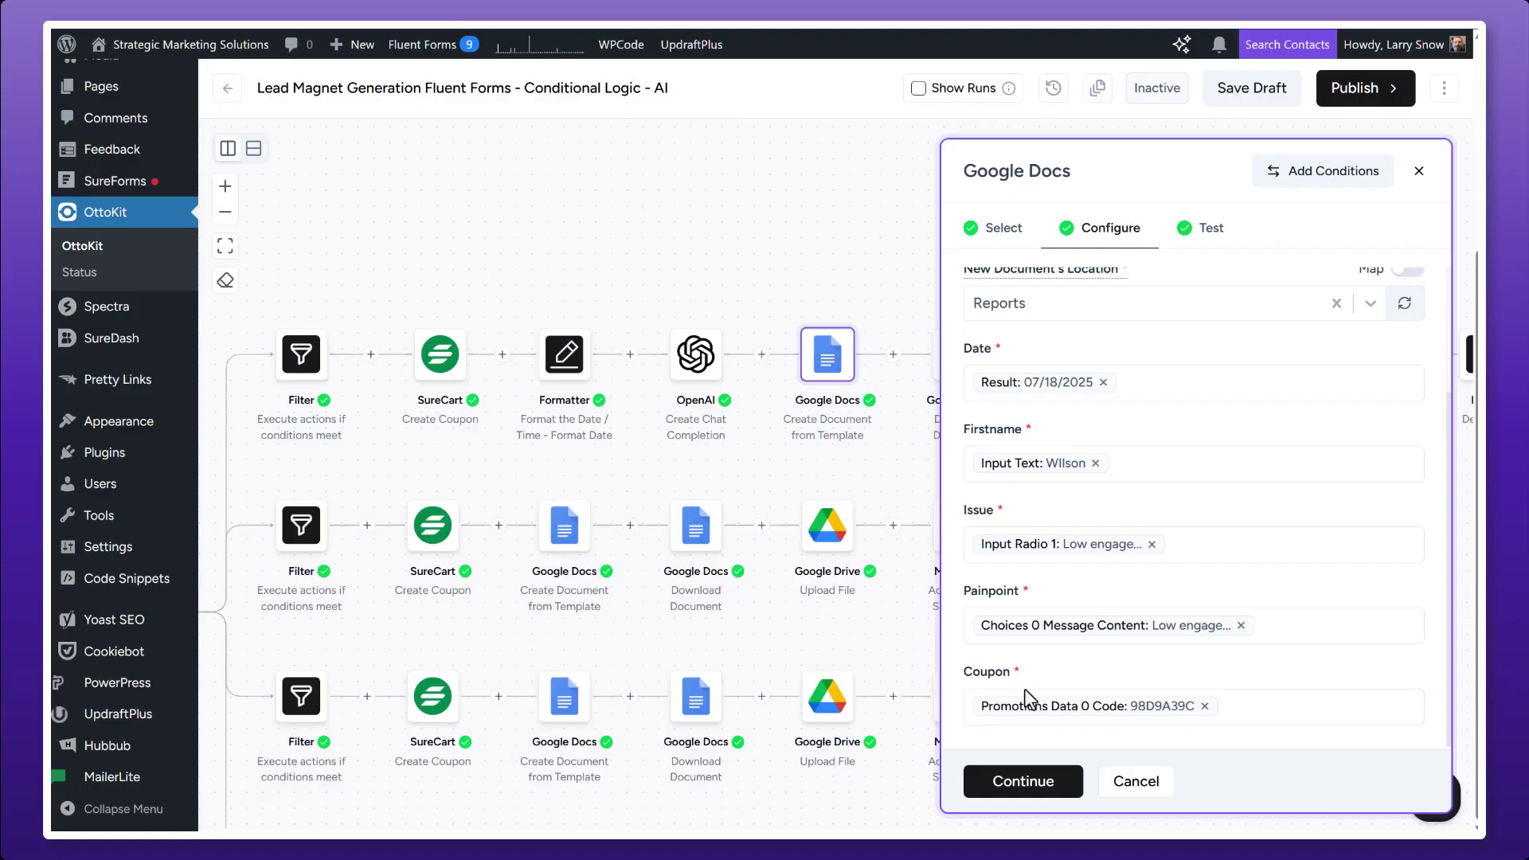
Look through the Create Coupon data available for the Coupon field, including the promotions entries
left_click(1257, 708)
type("@")
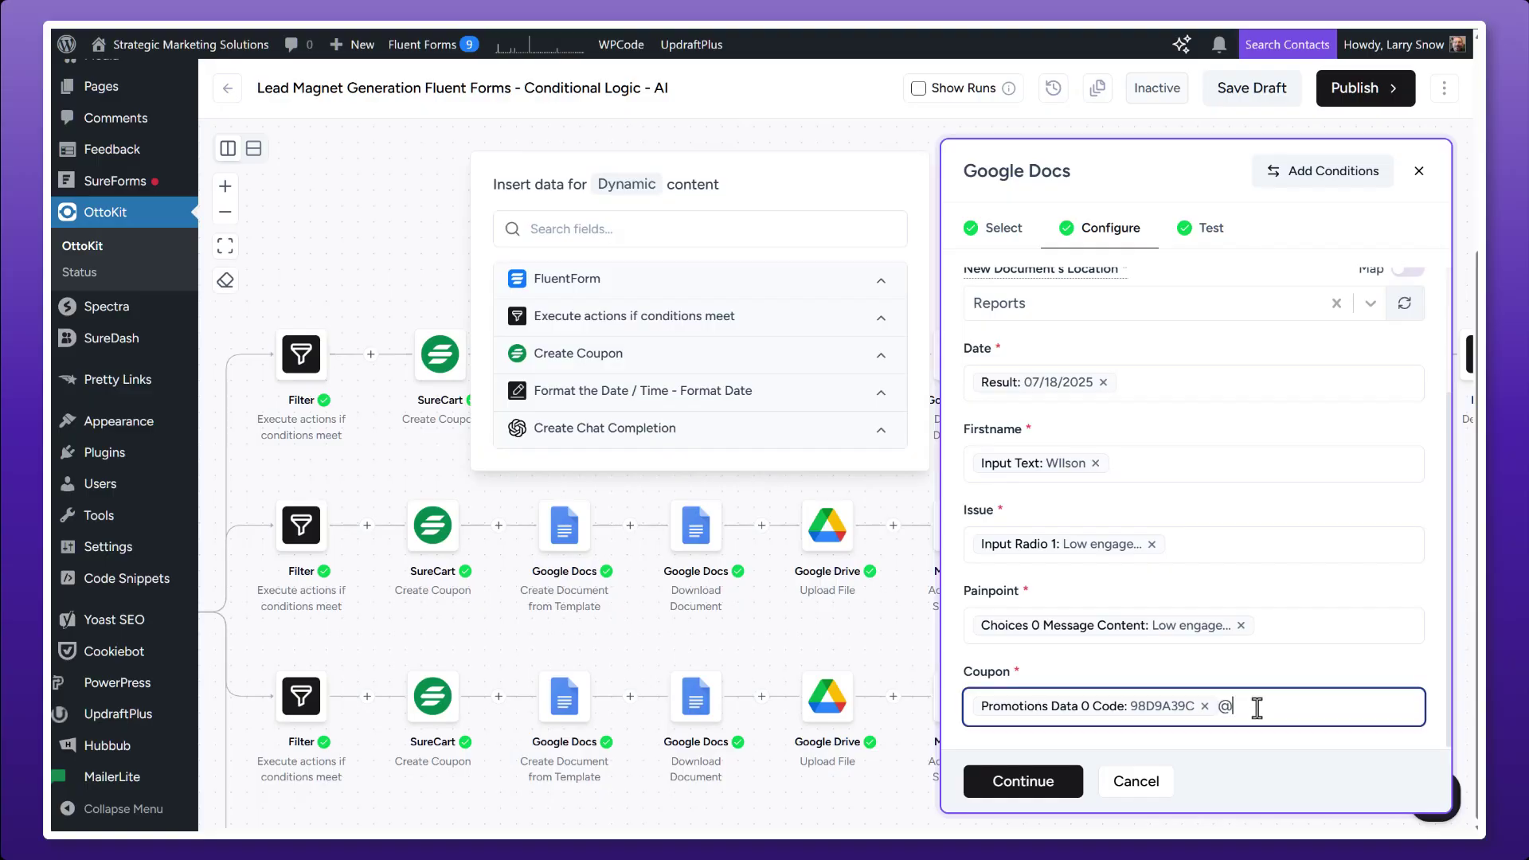
left_click(602, 356)
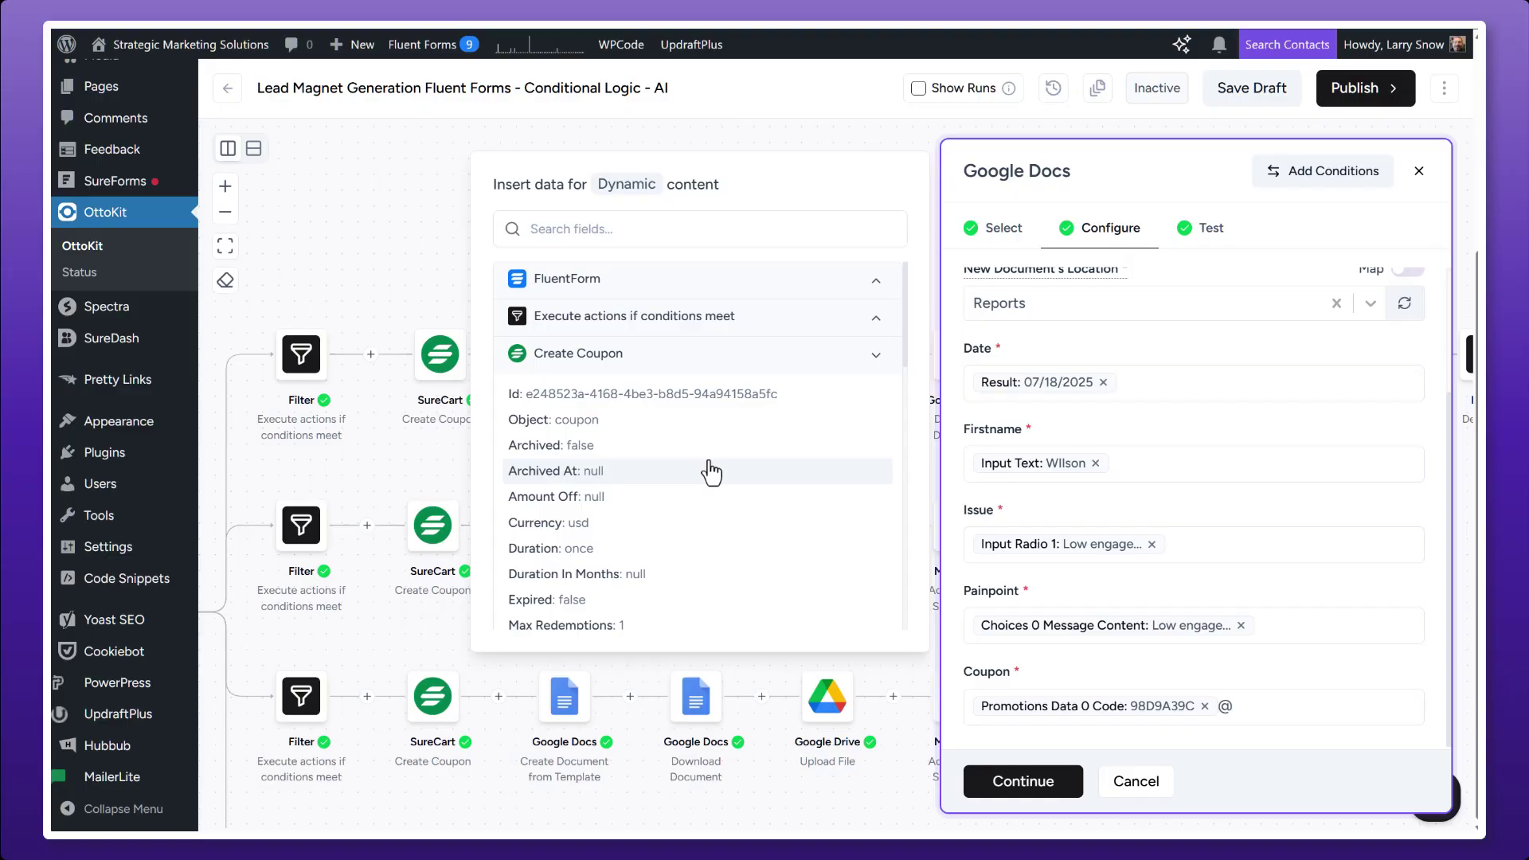
key("Up")
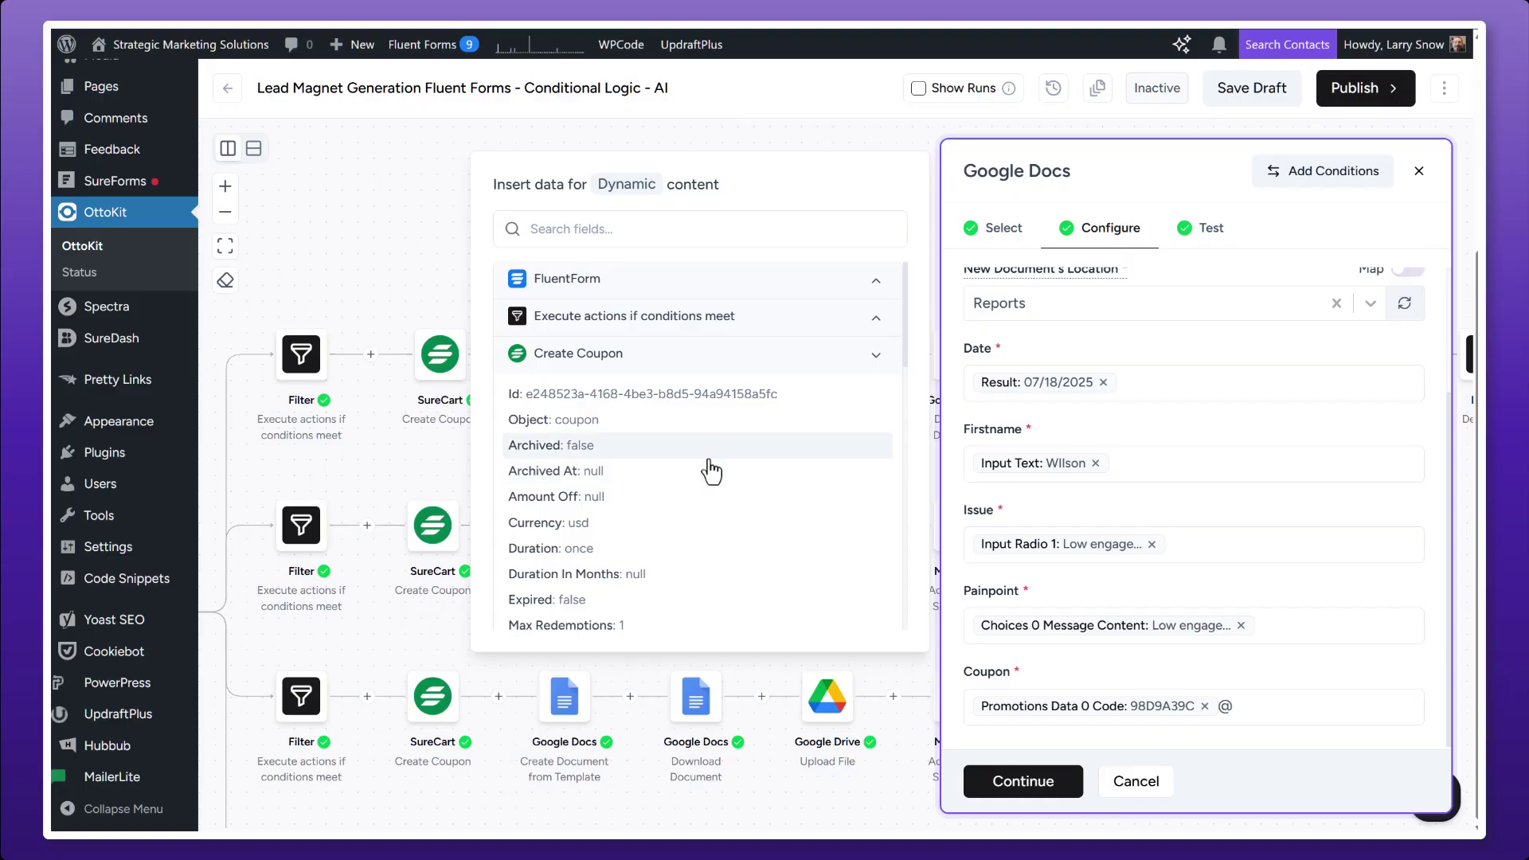
scroll(711, 472, "down", 5)
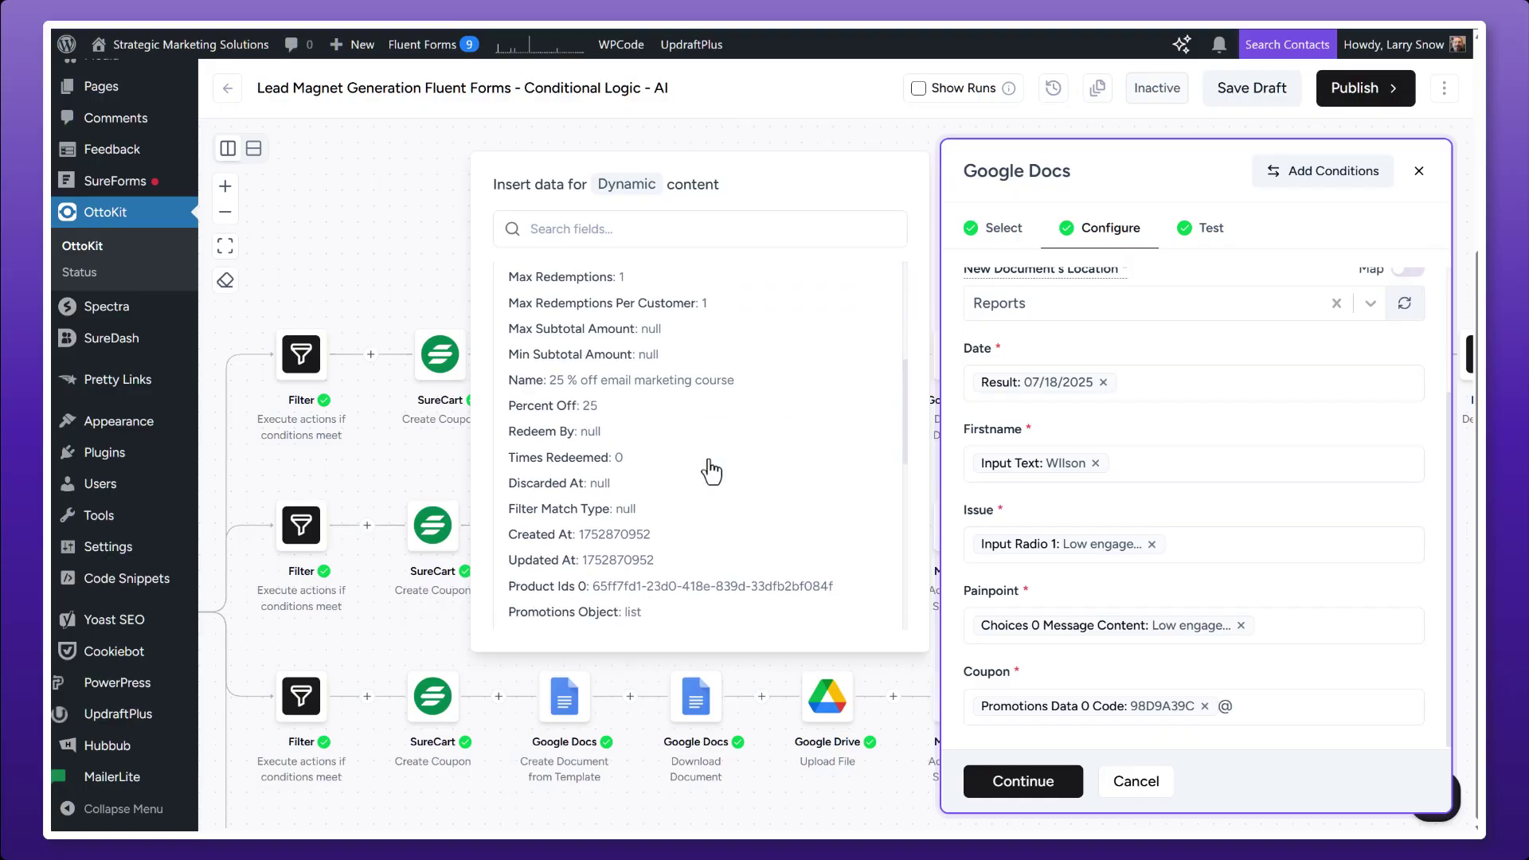
scroll(709, 470, "down", 1)
Search the Coupon field's available data for "code", remove the extra @ and close the Google Docs step's settings
left_click(638, 231)
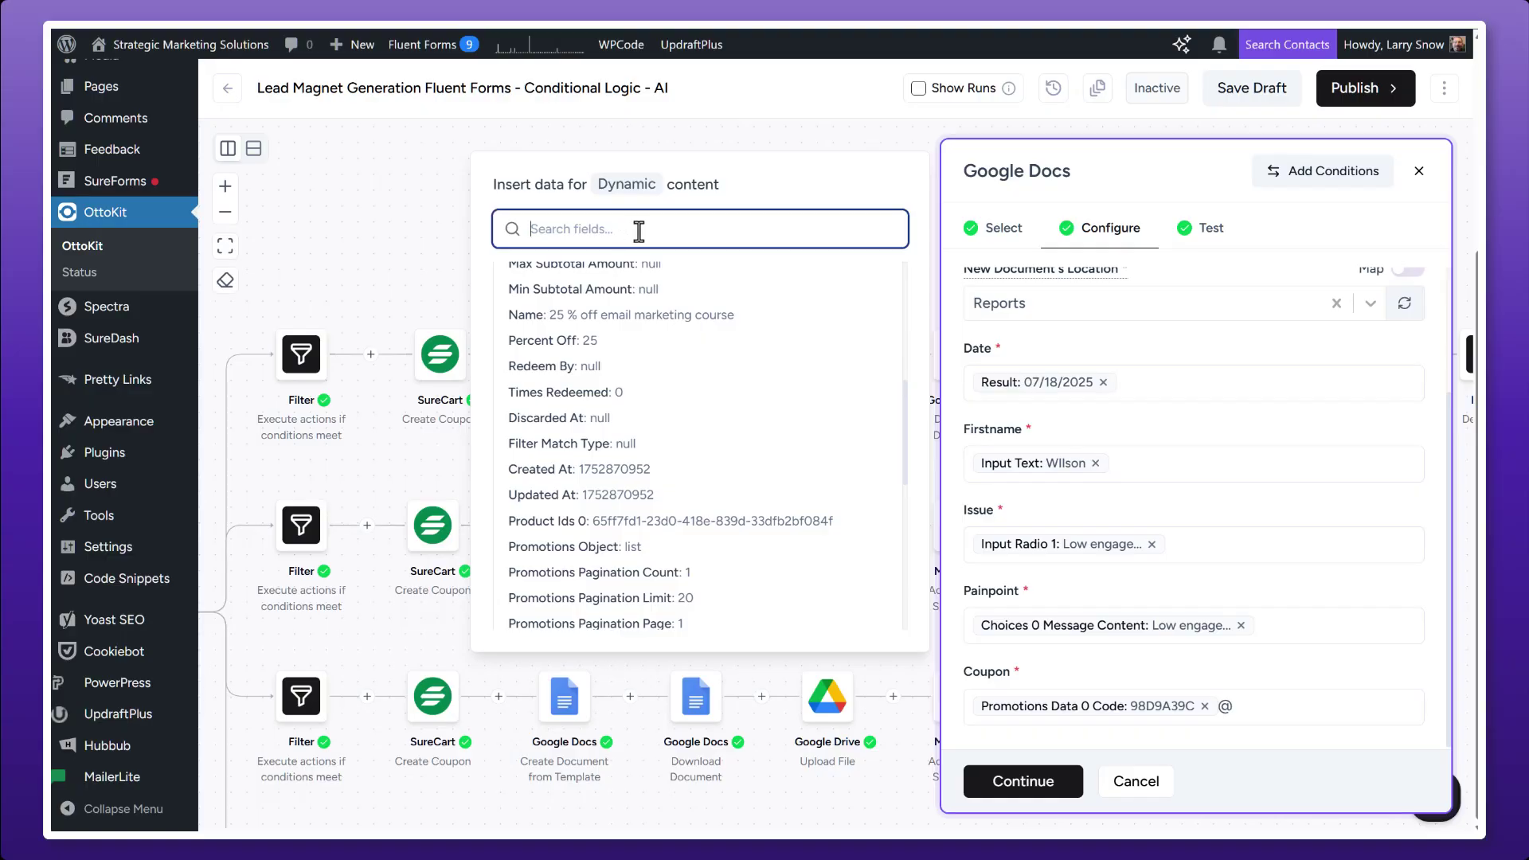
type("code")
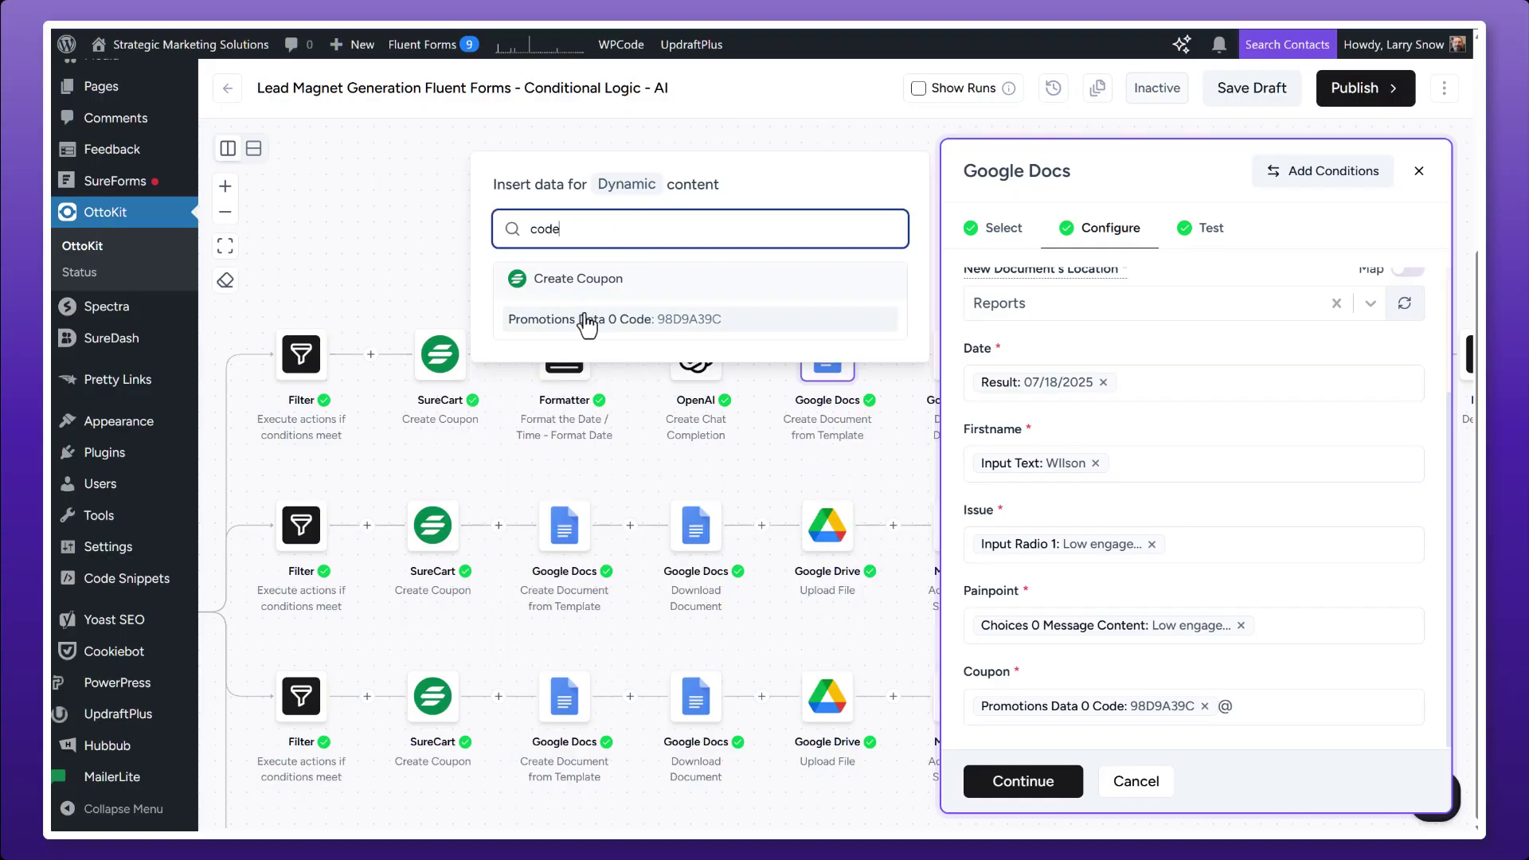
left_click(1271, 707)
key("BackSpace")
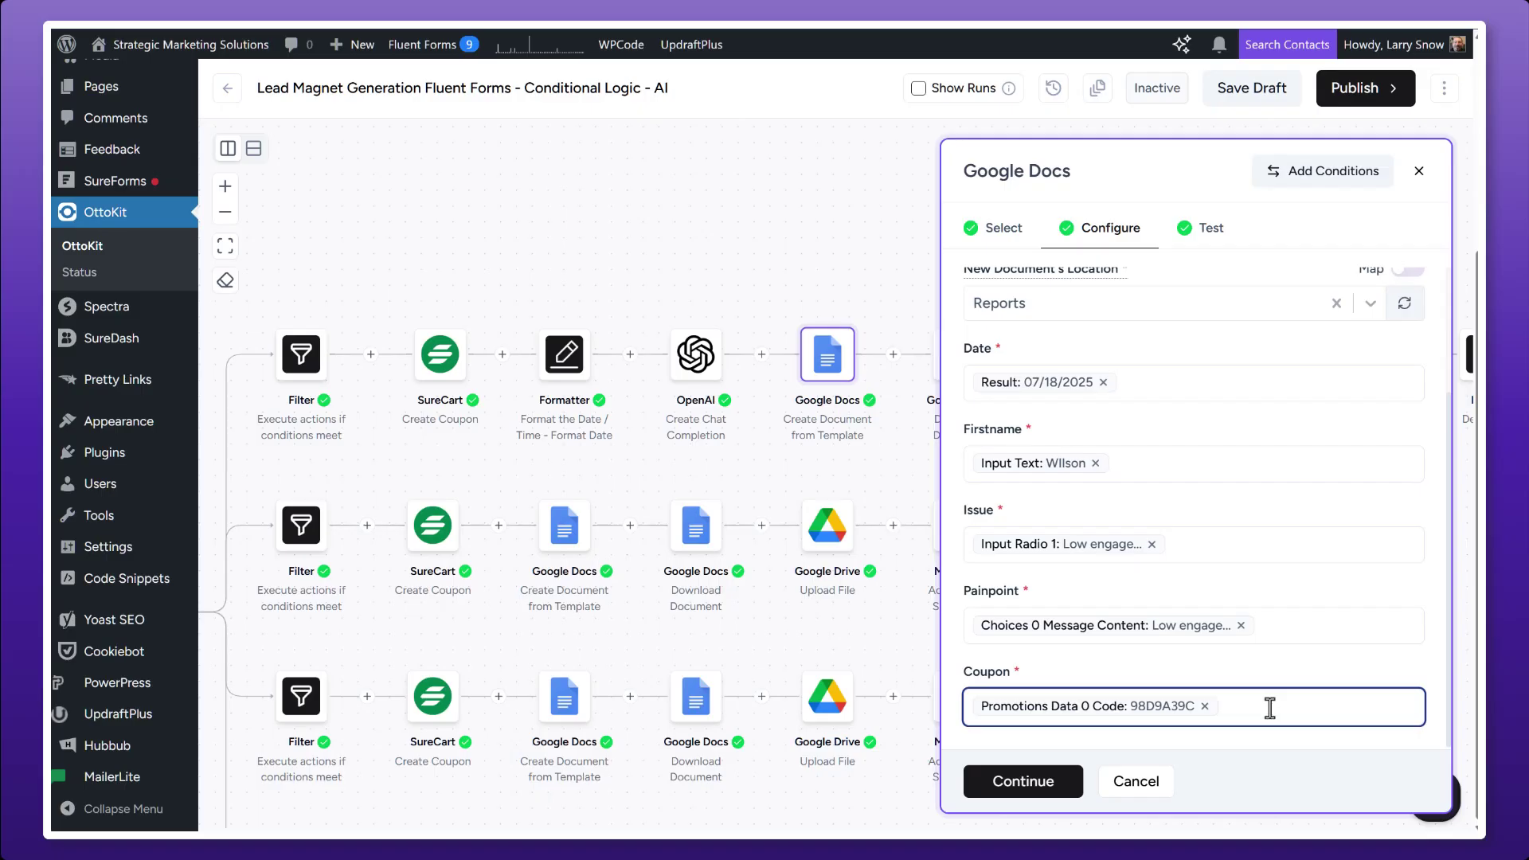
left_click(1279, 674)
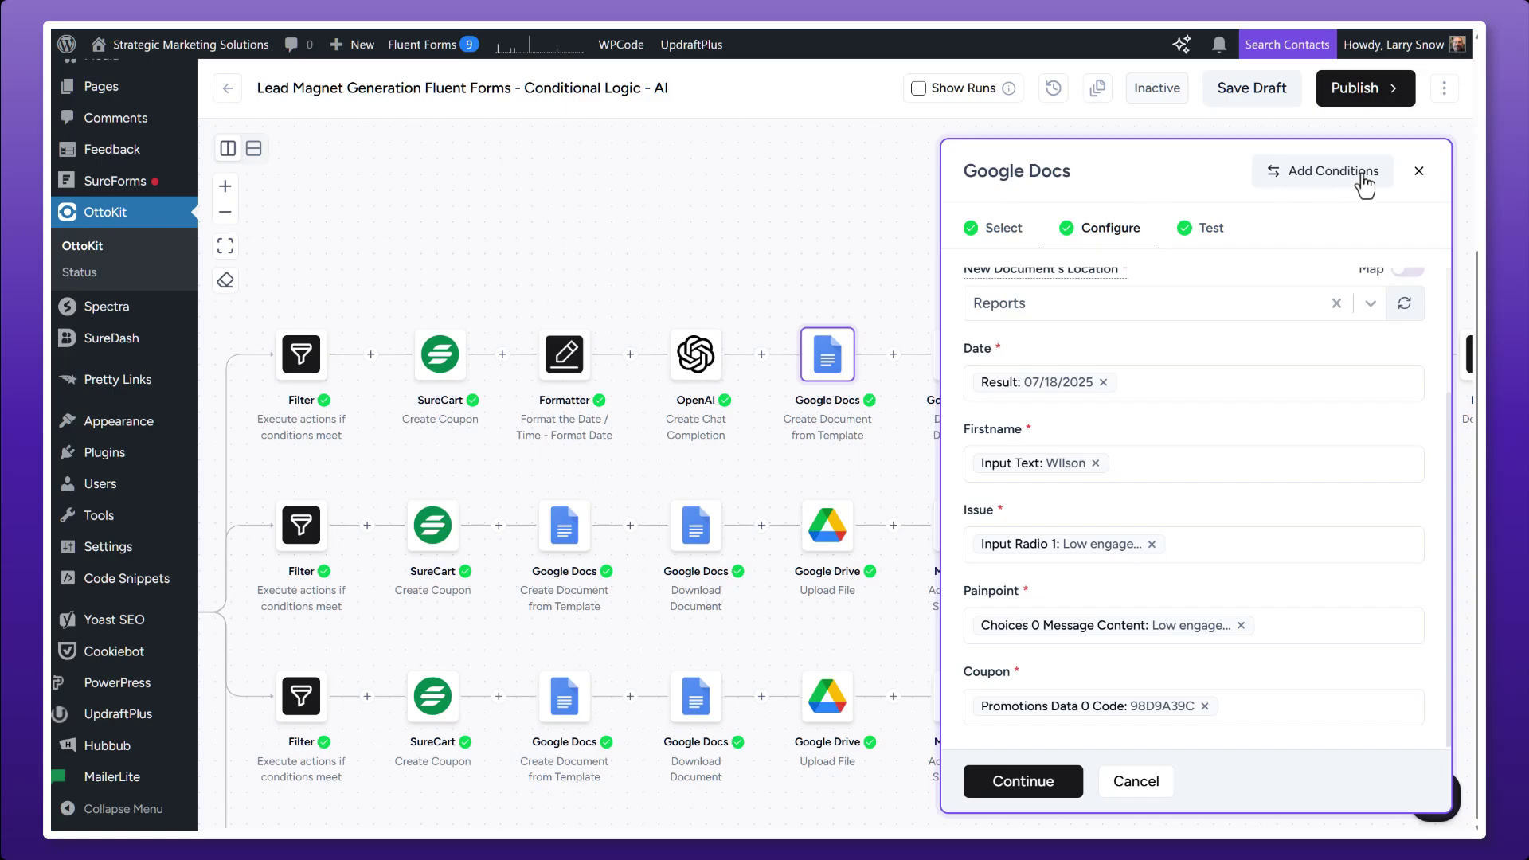
left_click(1420, 173)
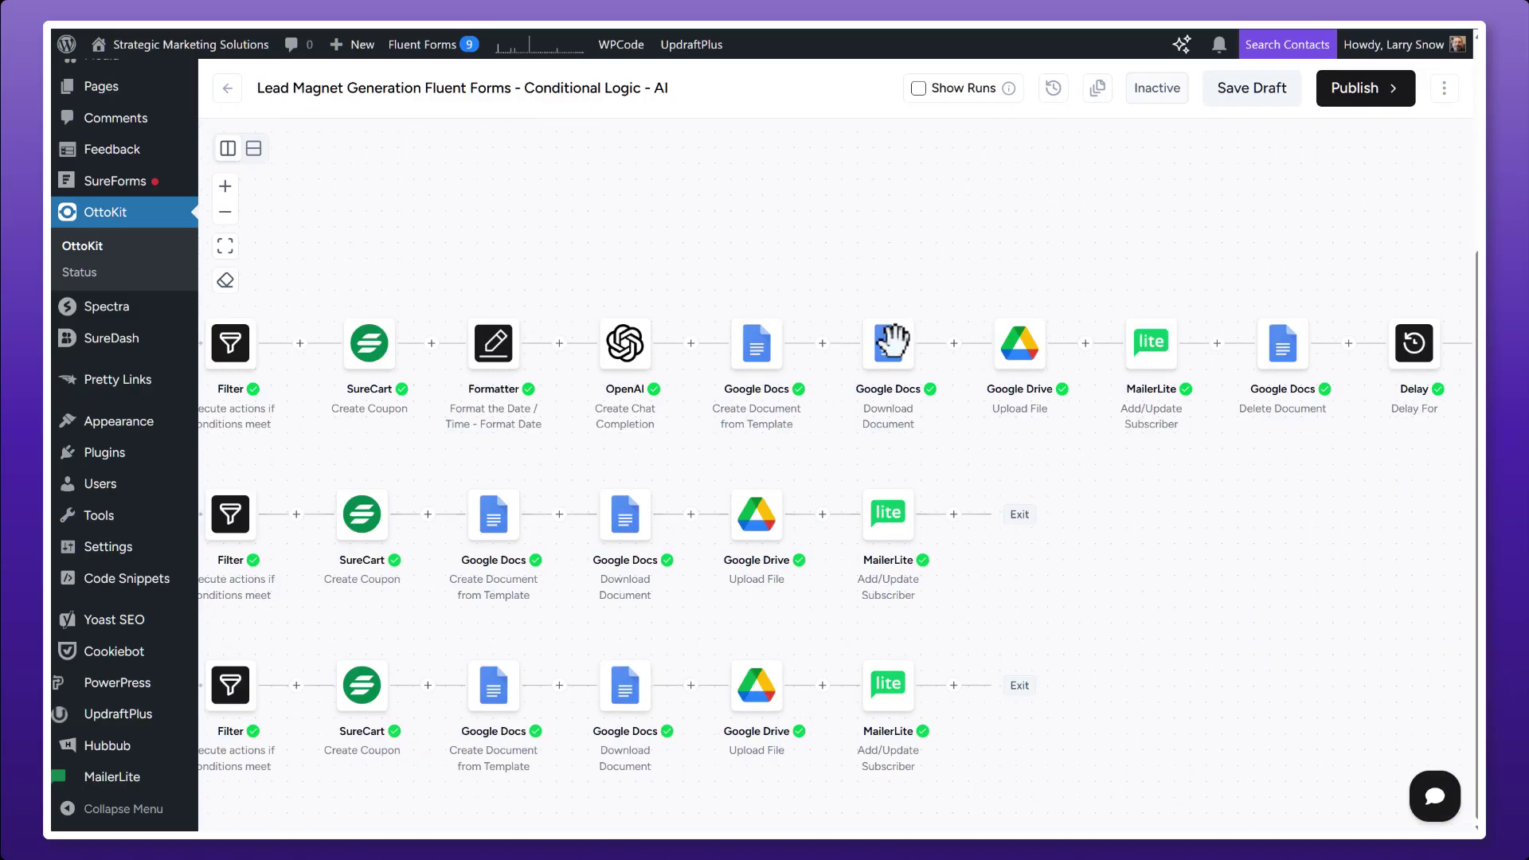
Review the Download Document step's settings and look up the Create Document from Template data, including Documentid, available for Select Document
mouse_move(888, 344)
left_click(888, 344)
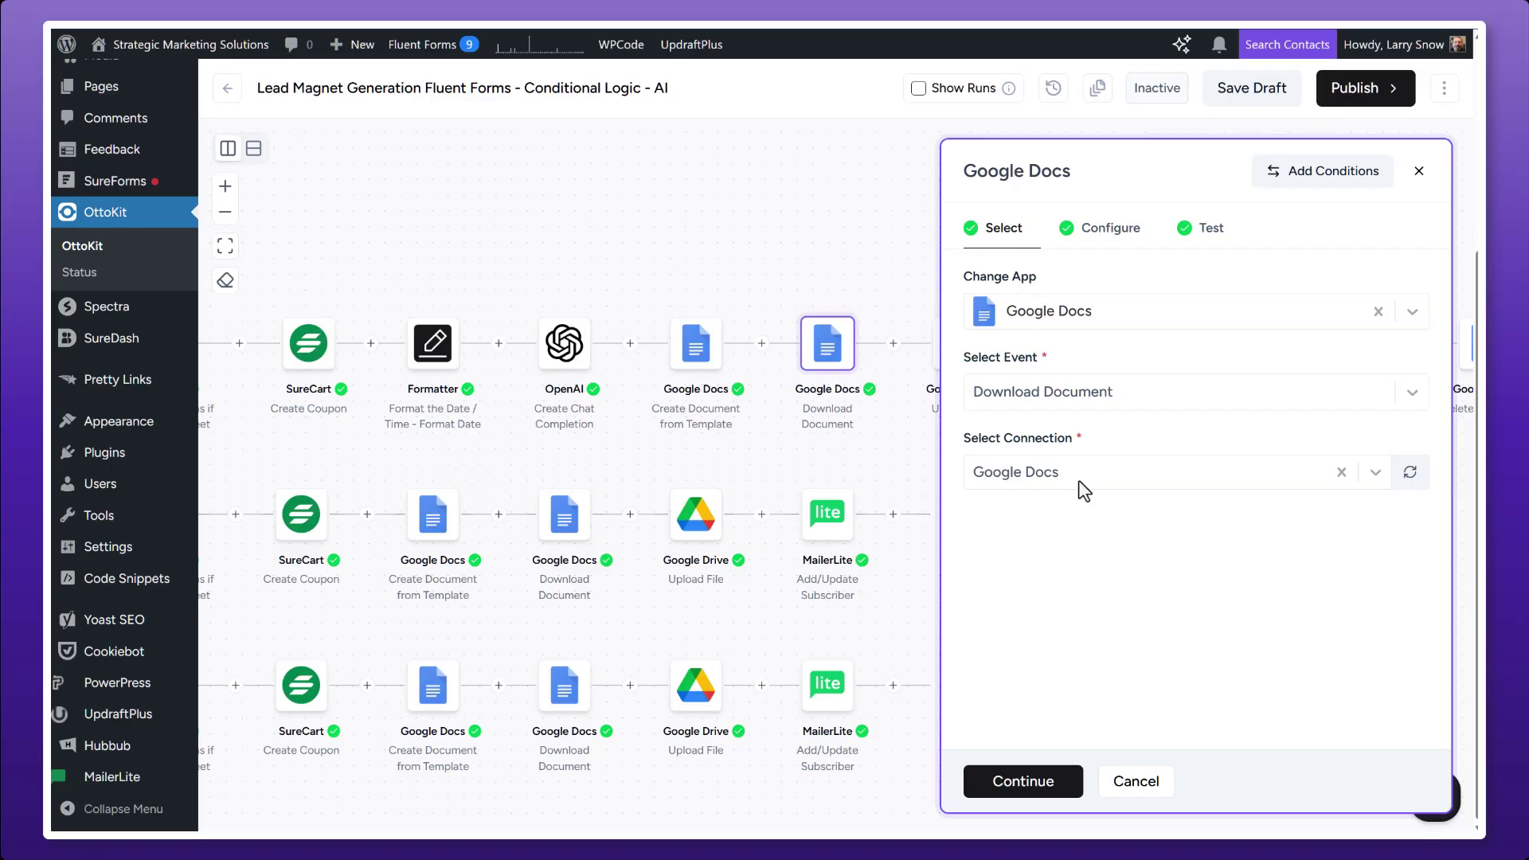
left_click(1126, 231)
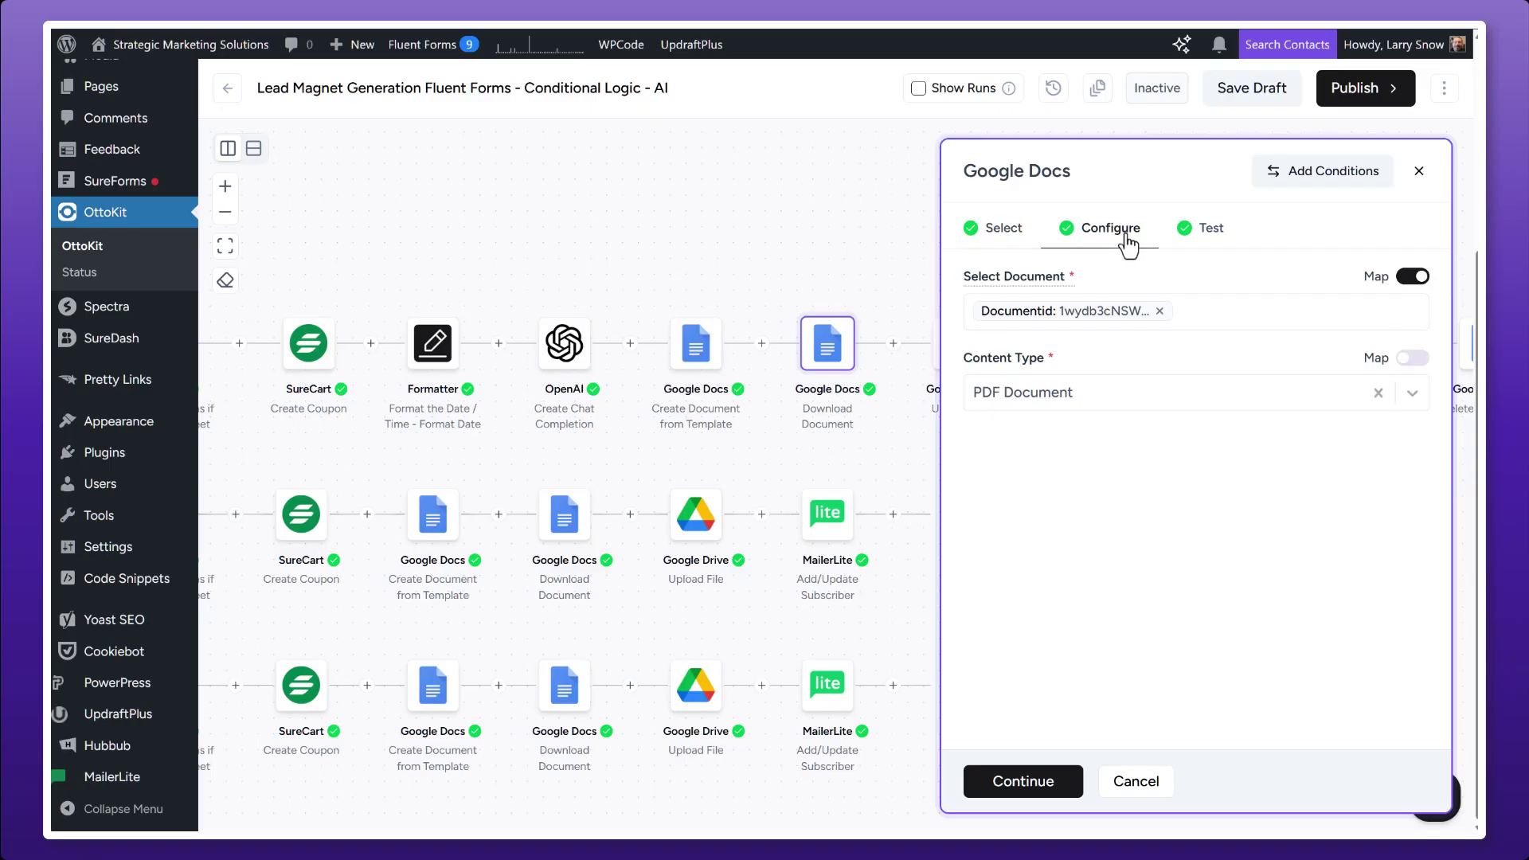
left_click(1193, 317)
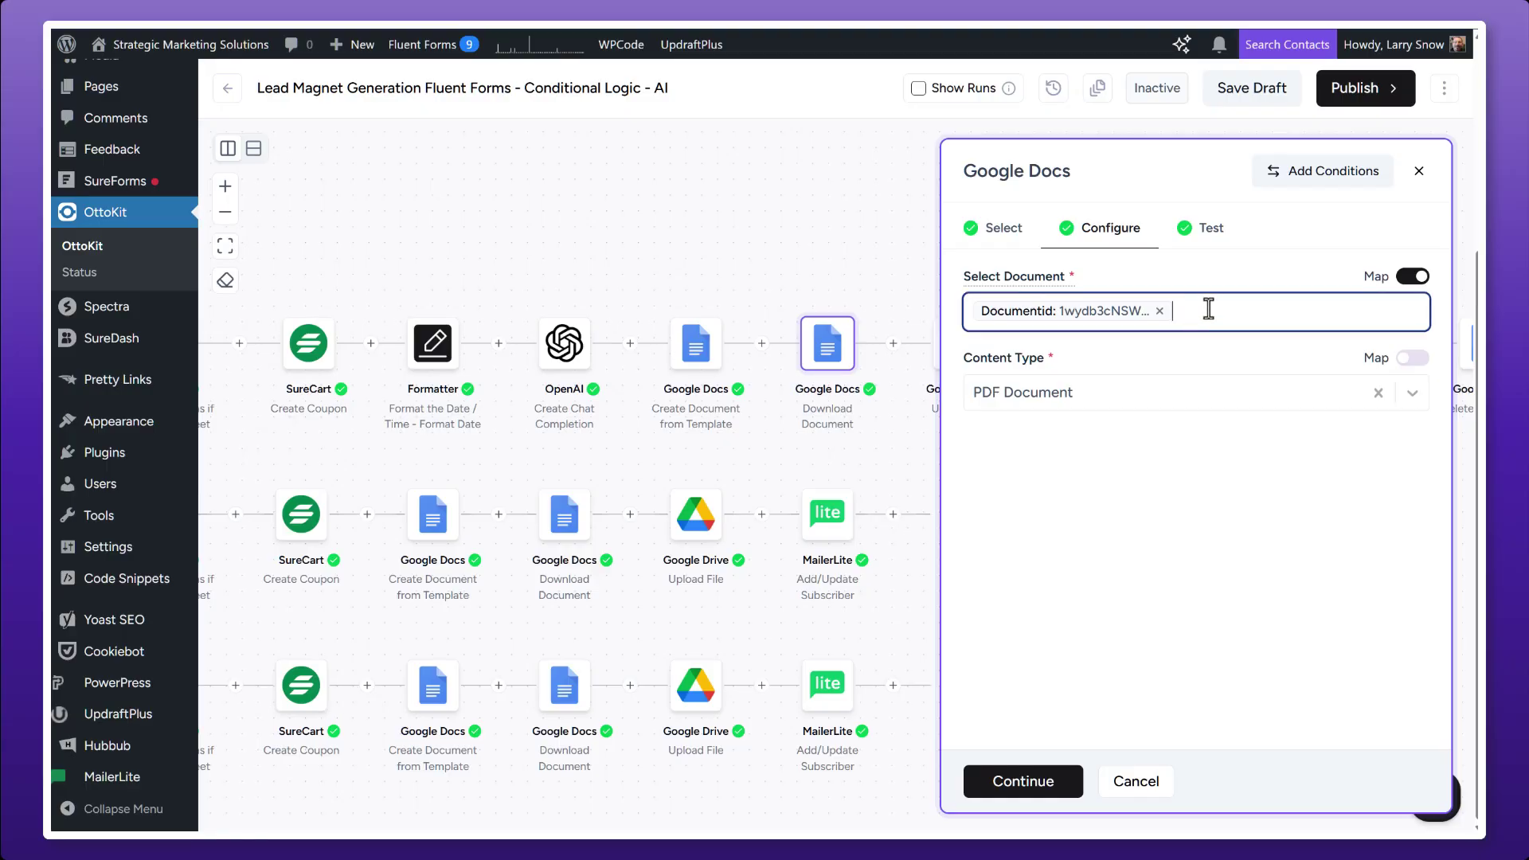
type("@")
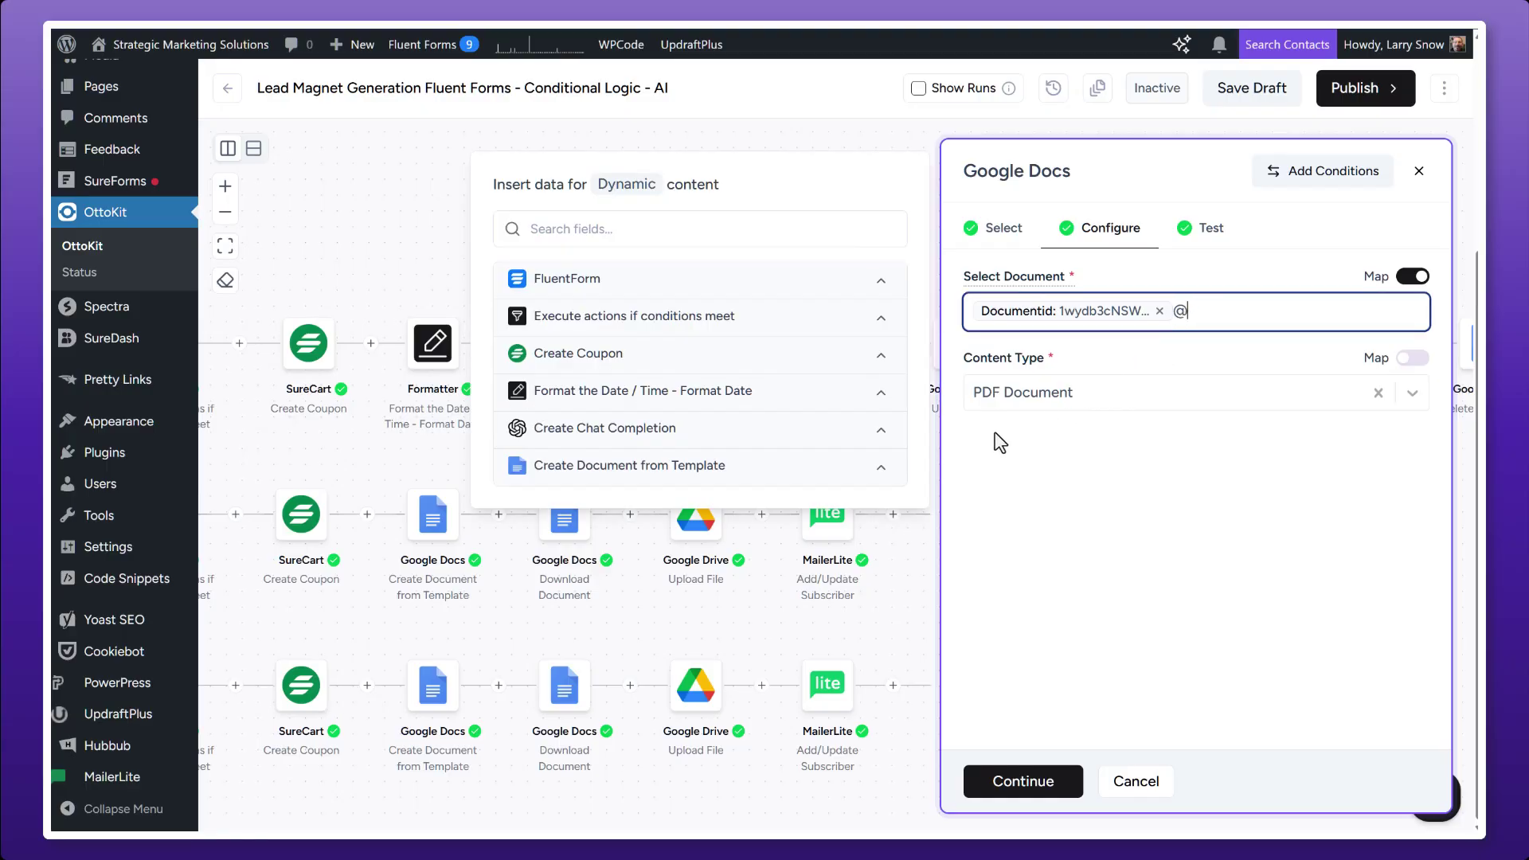
left_click(878, 472)
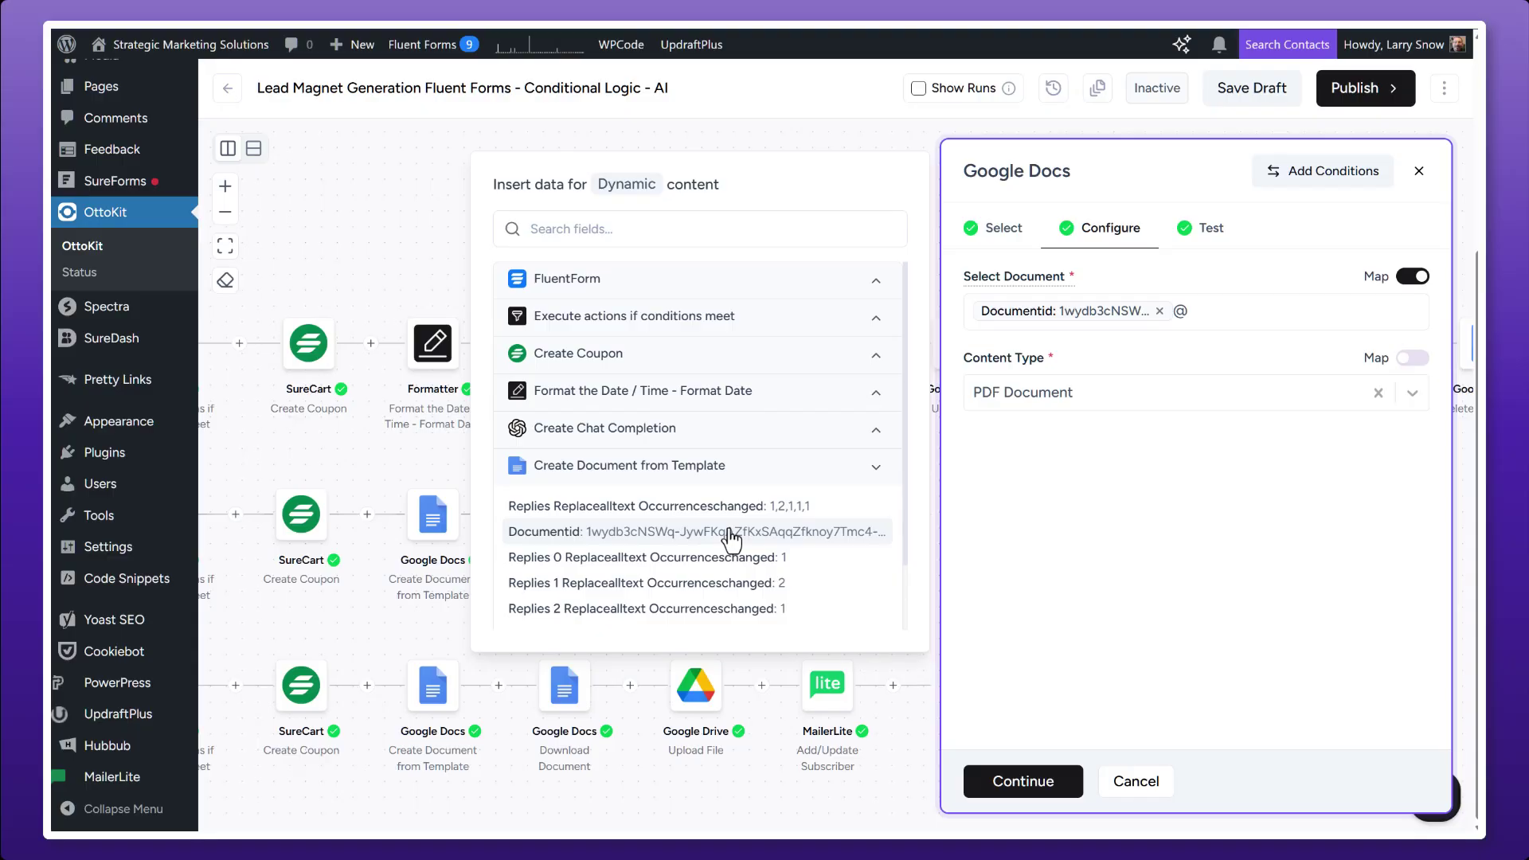
left_click(1083, 400)
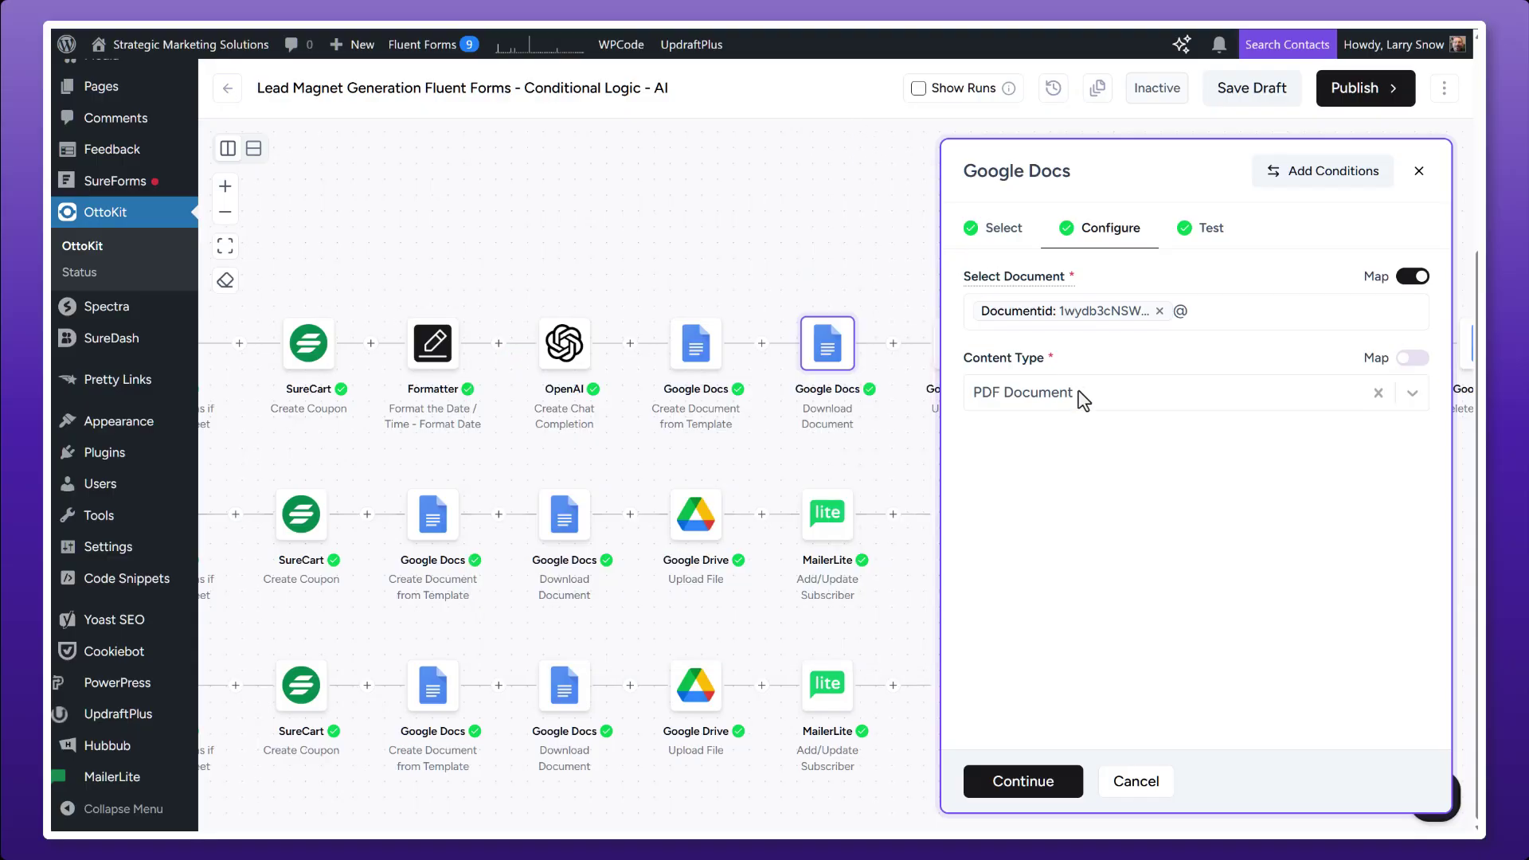
Check the available Content Type options without changing PDF Document, and close the Download Document step's settings without continuing
left_click(1045, 402)
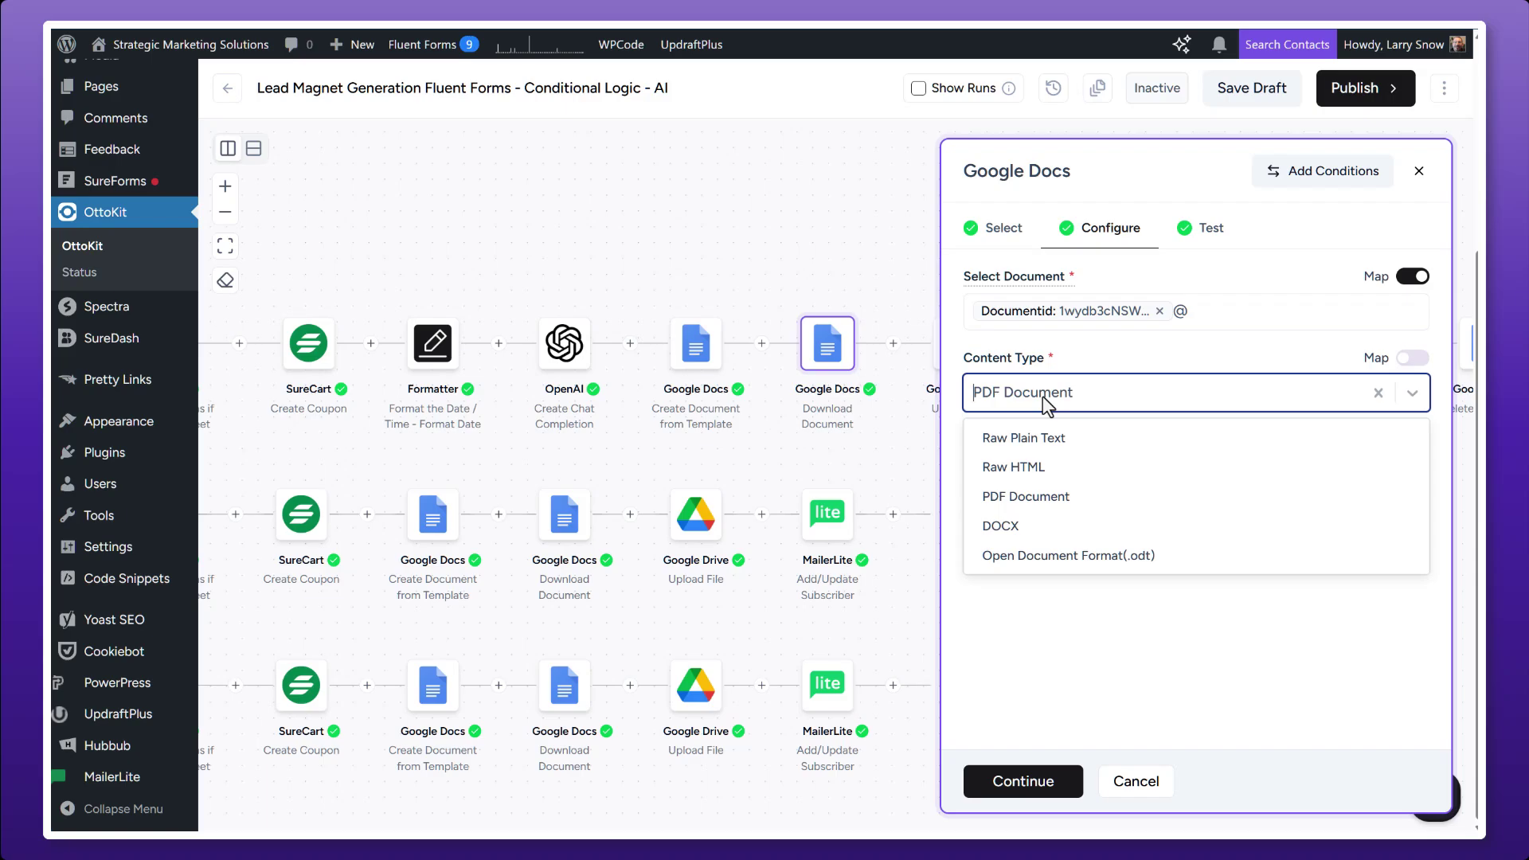
left_click(1096, 362)
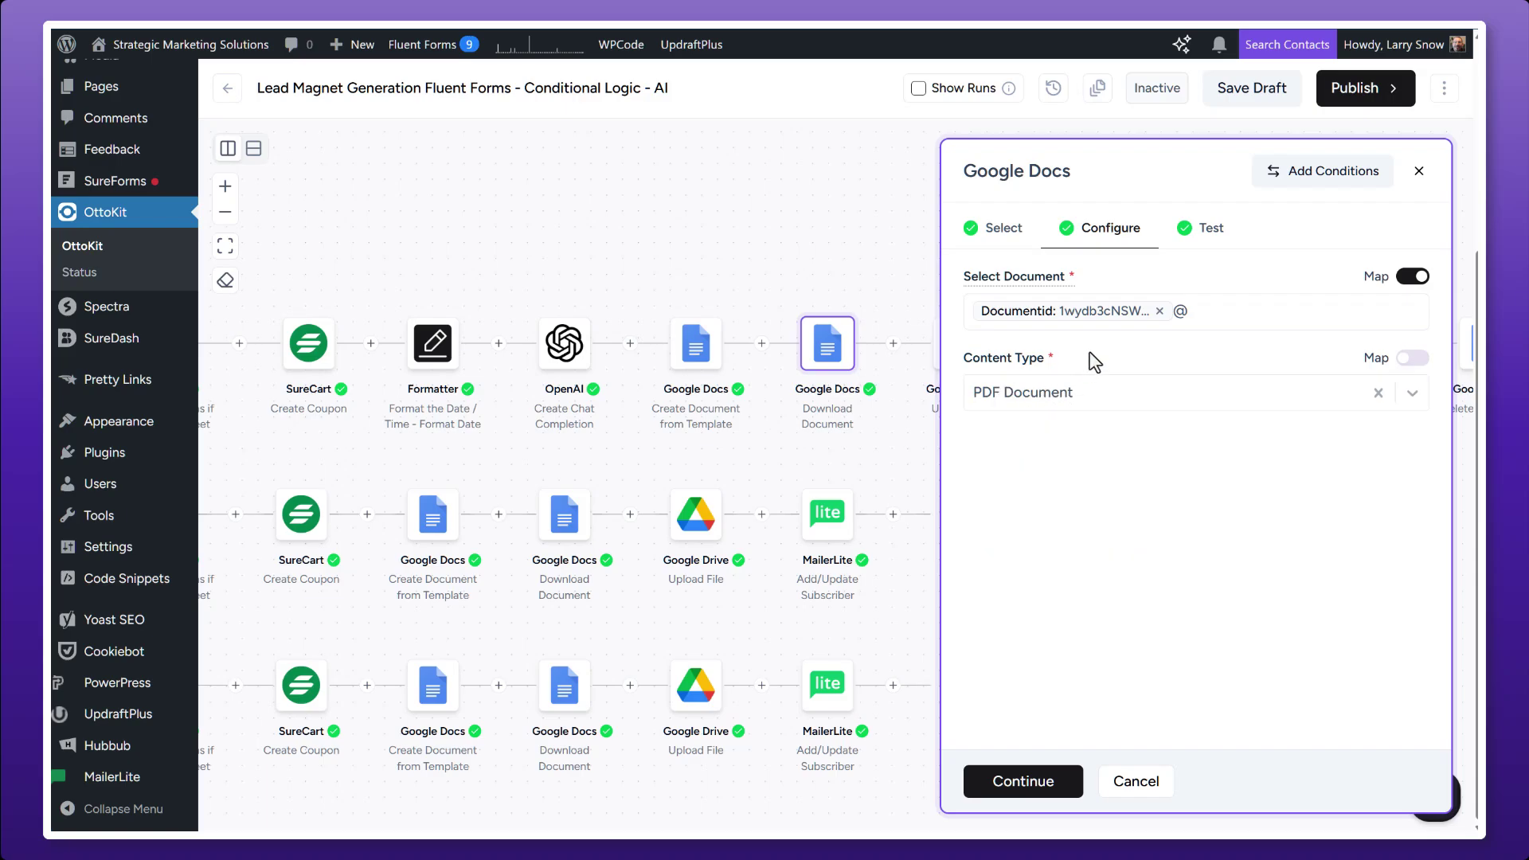
left_click(1147, 787)
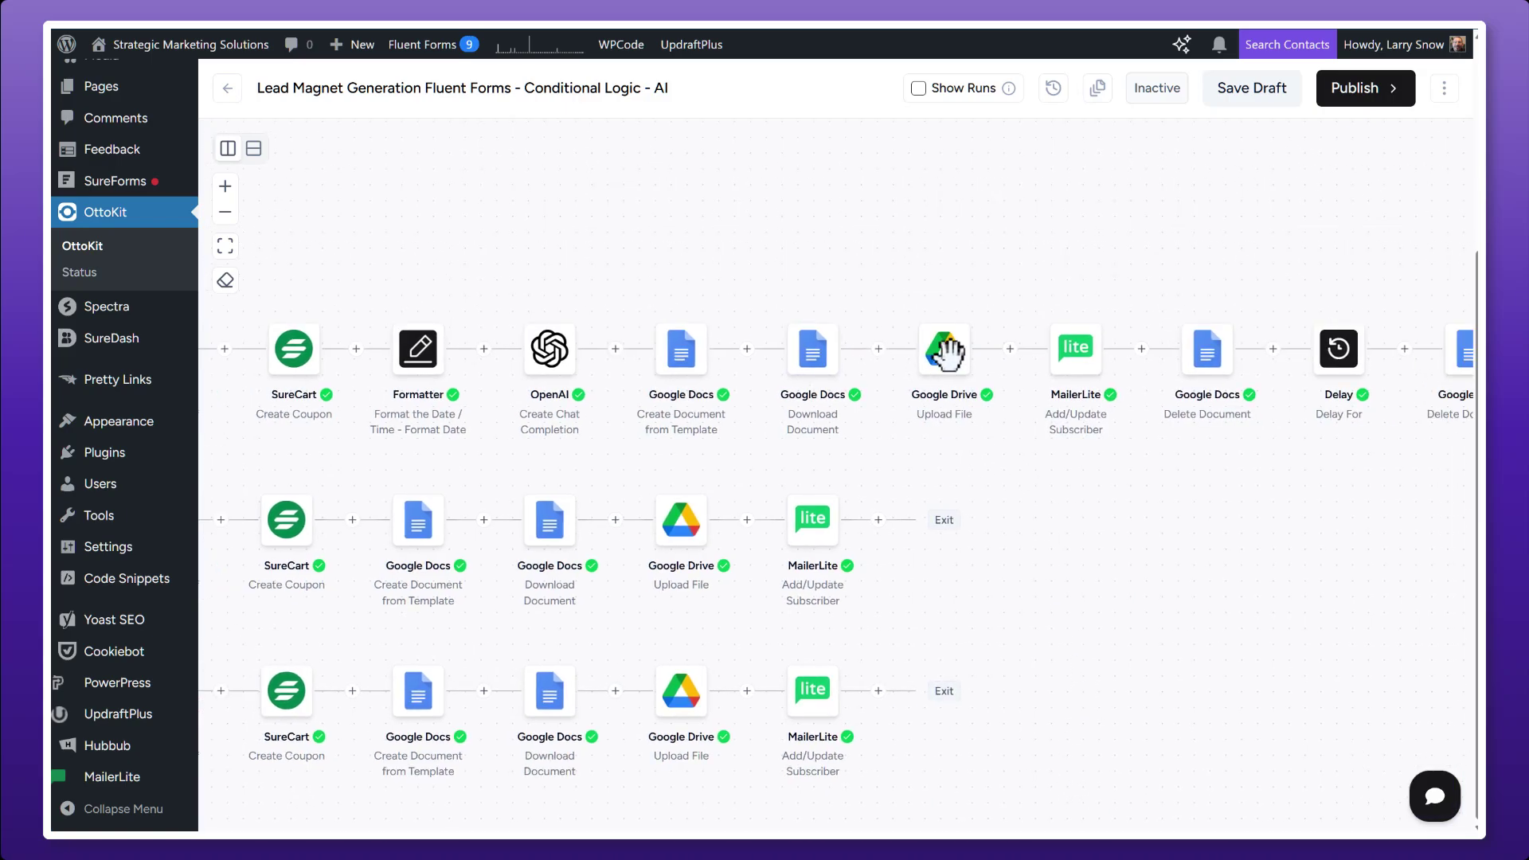
Review the Google Drive Upload File step's configuration, look up the Download Document data for File URL, and remove the extra @
left_click(946, 351)
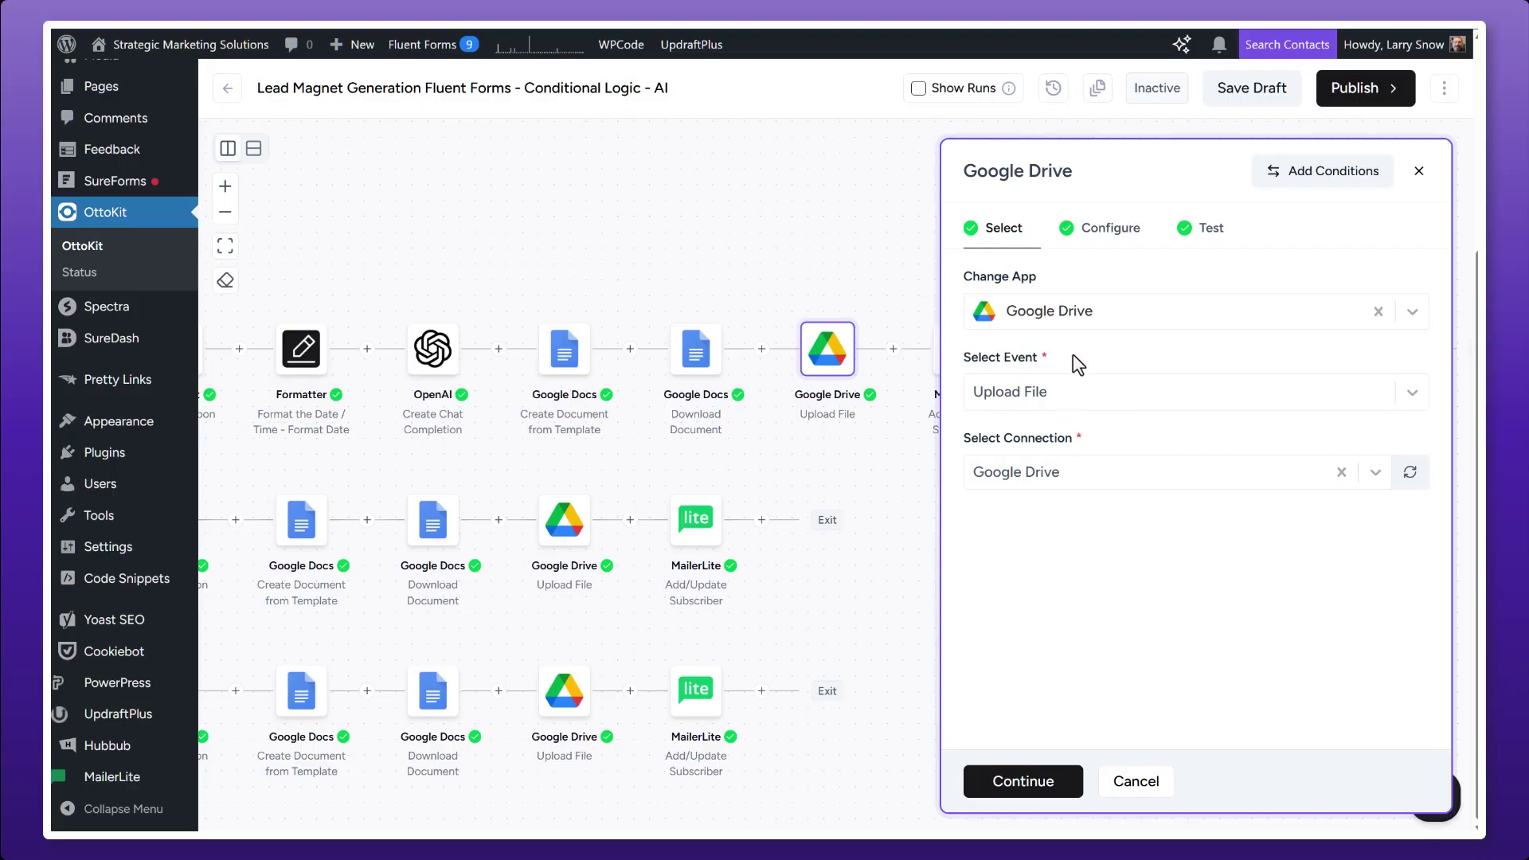
left_click(1110, 240)
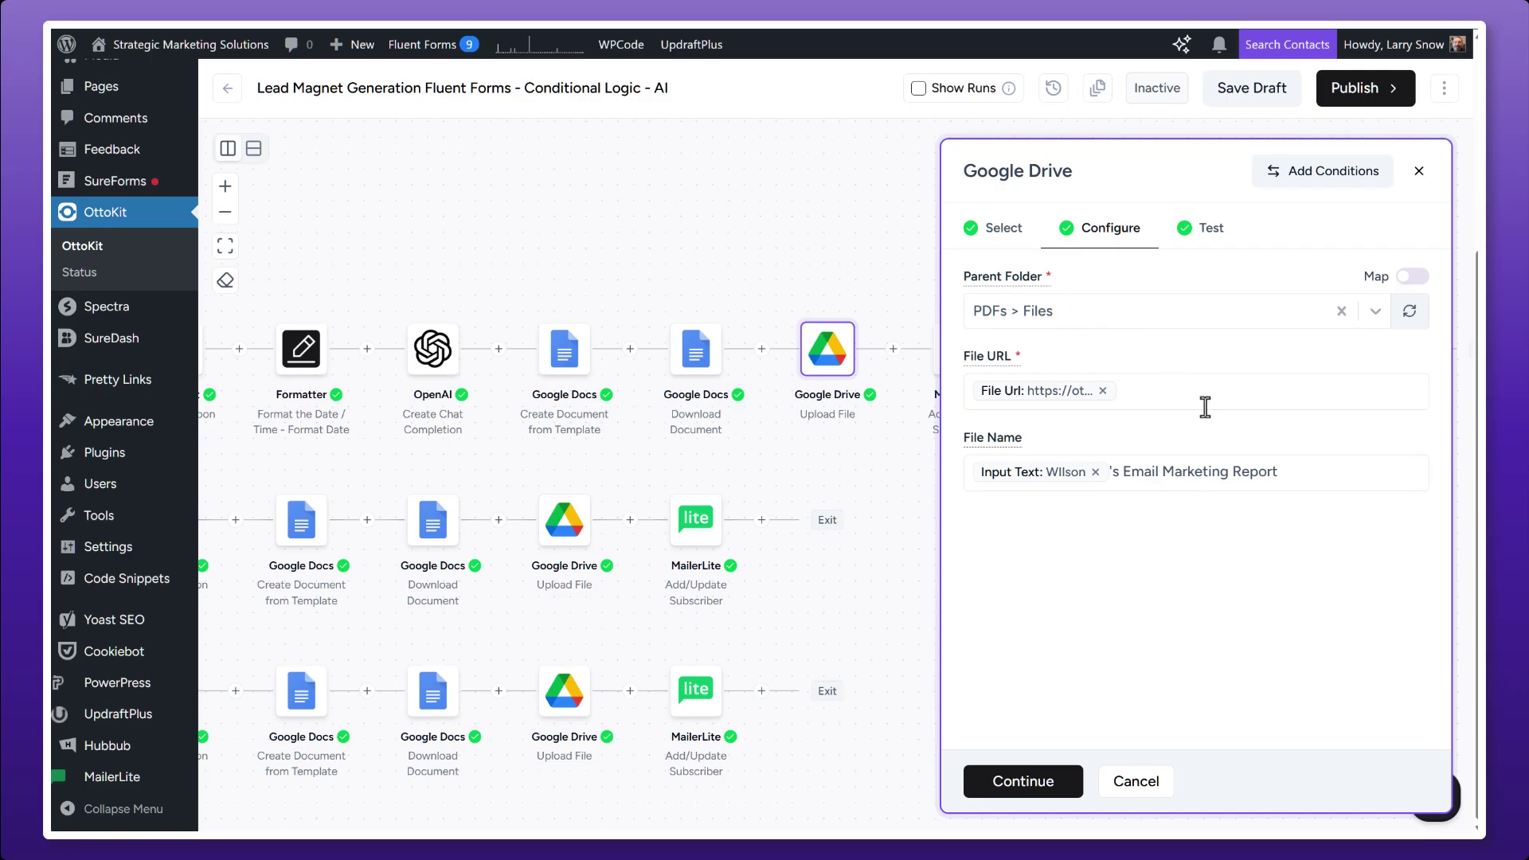
left_click(1170, 388)
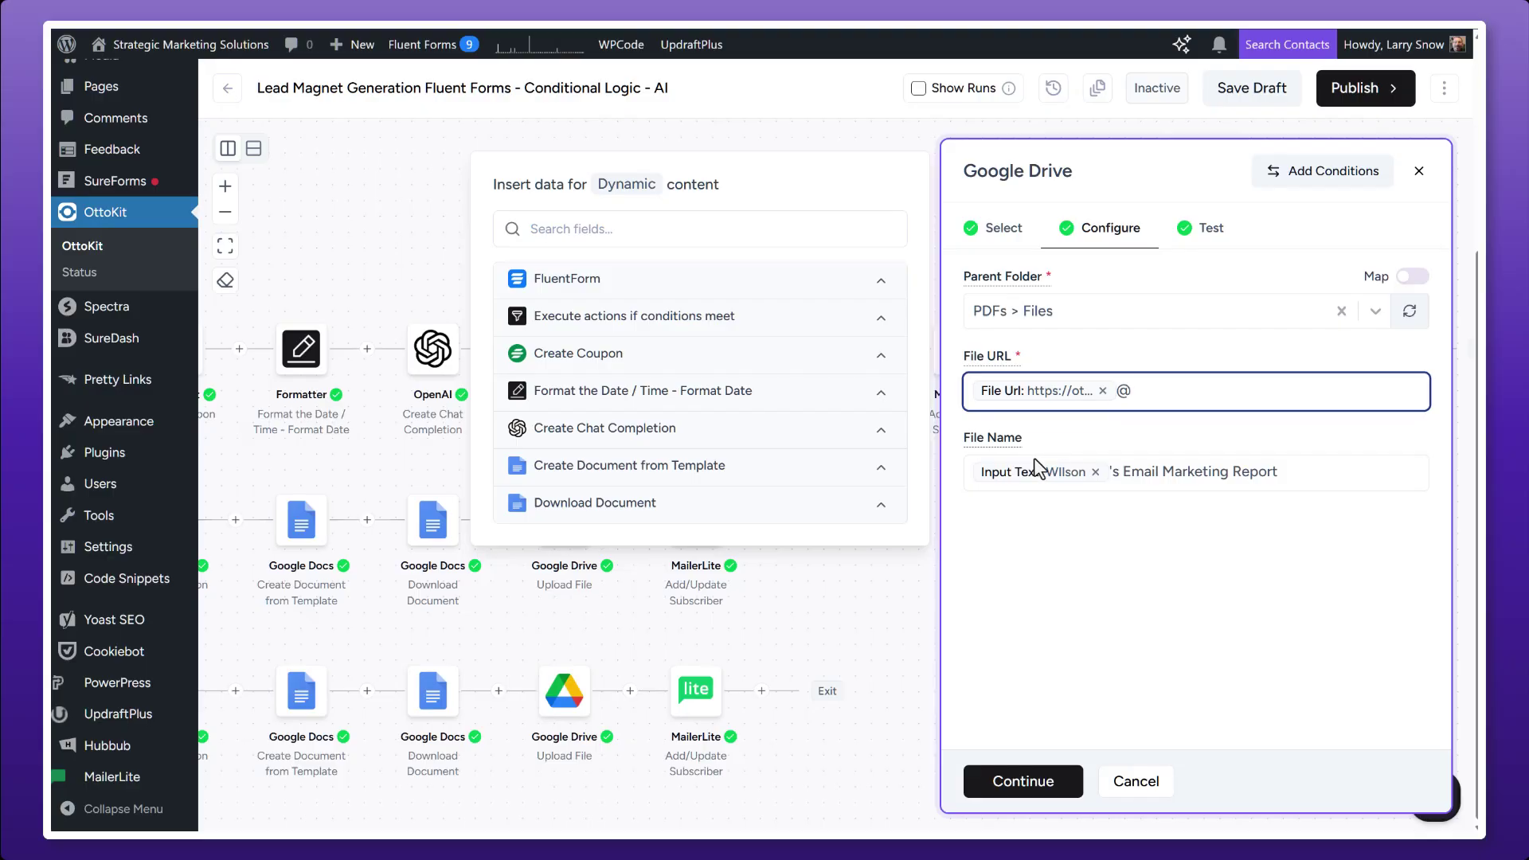
left_click(881, 510)
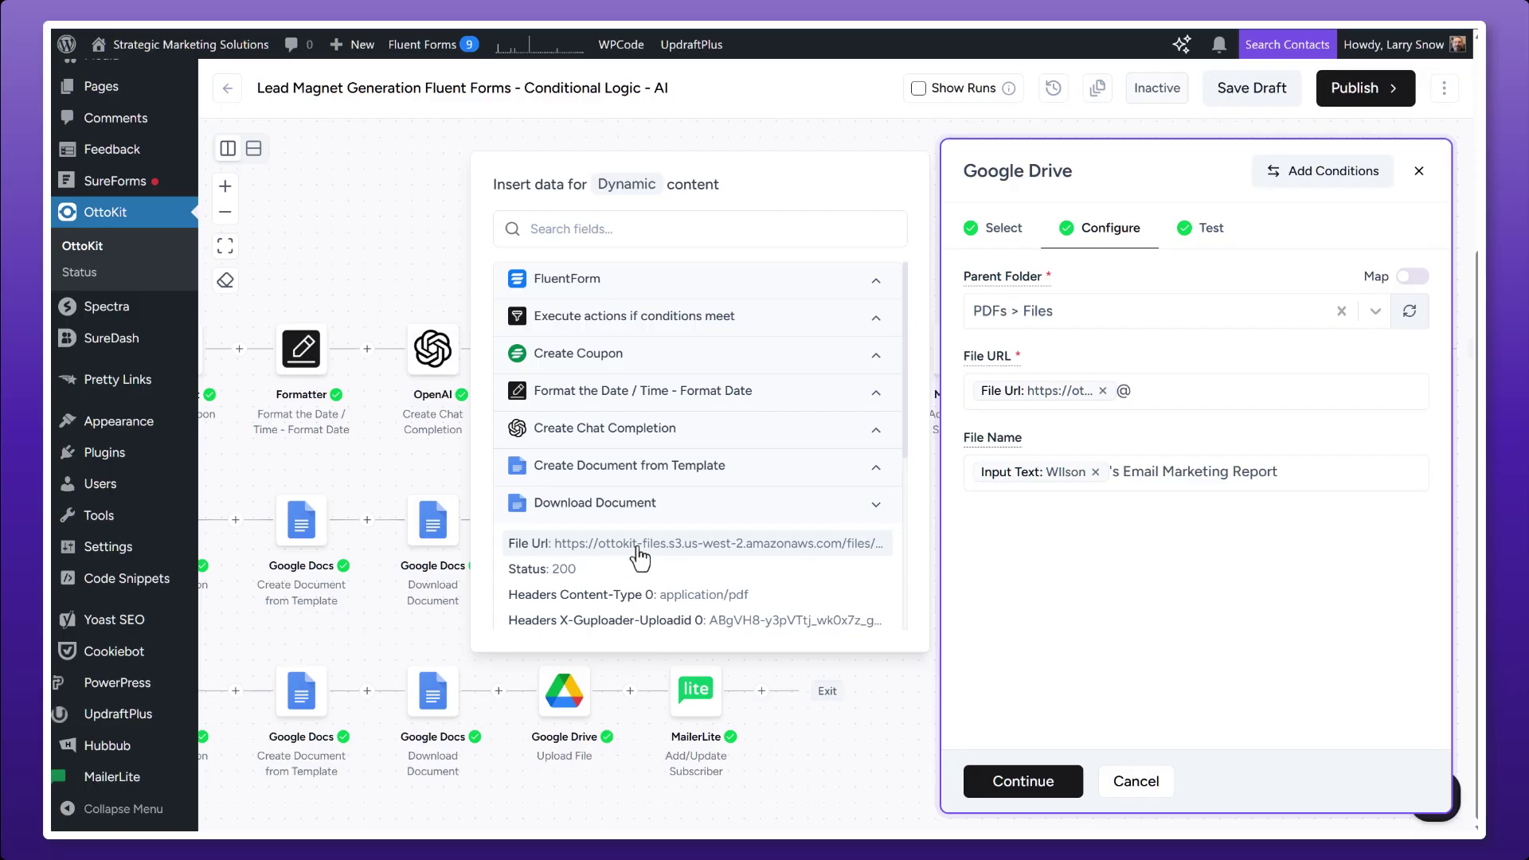
left_click(1160, 392)
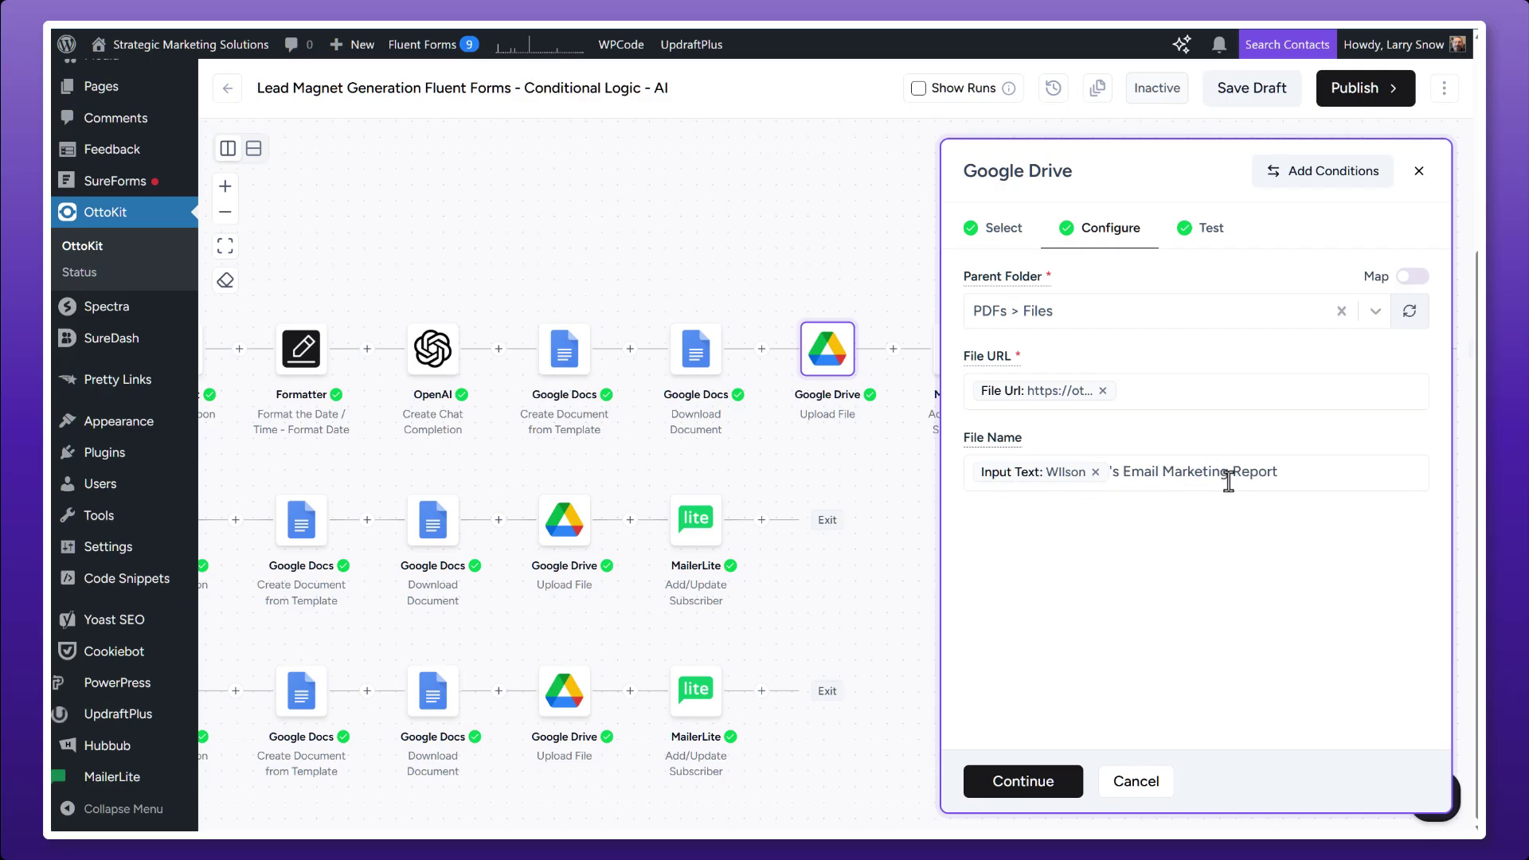
Leave the Google Drive step and review the MailerLite Add/Update Subscriber step's event, connection and configuration
left_click(916, 375)
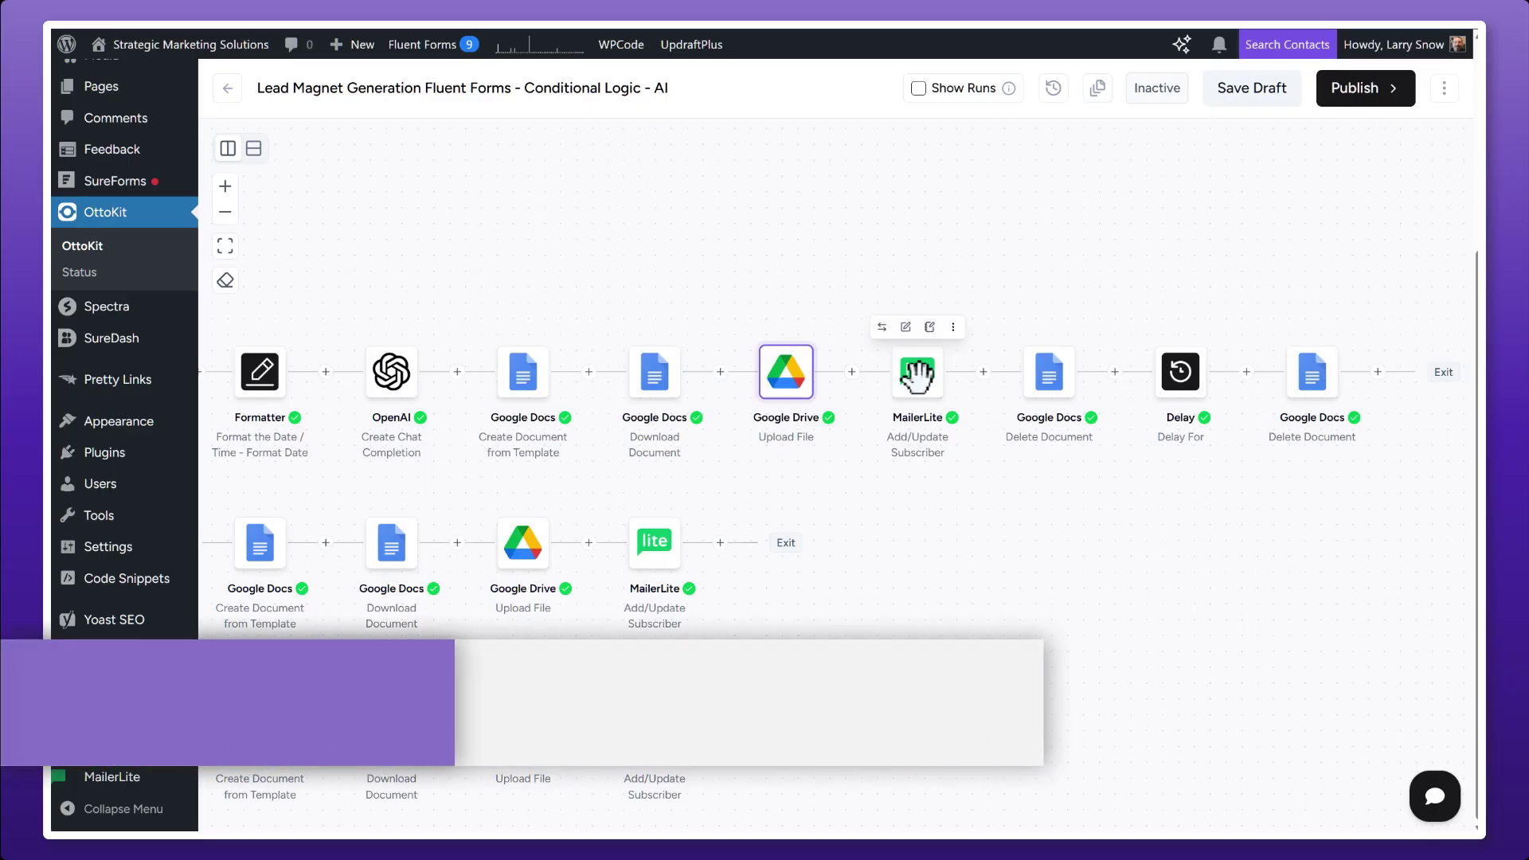
left_click(918, 374)
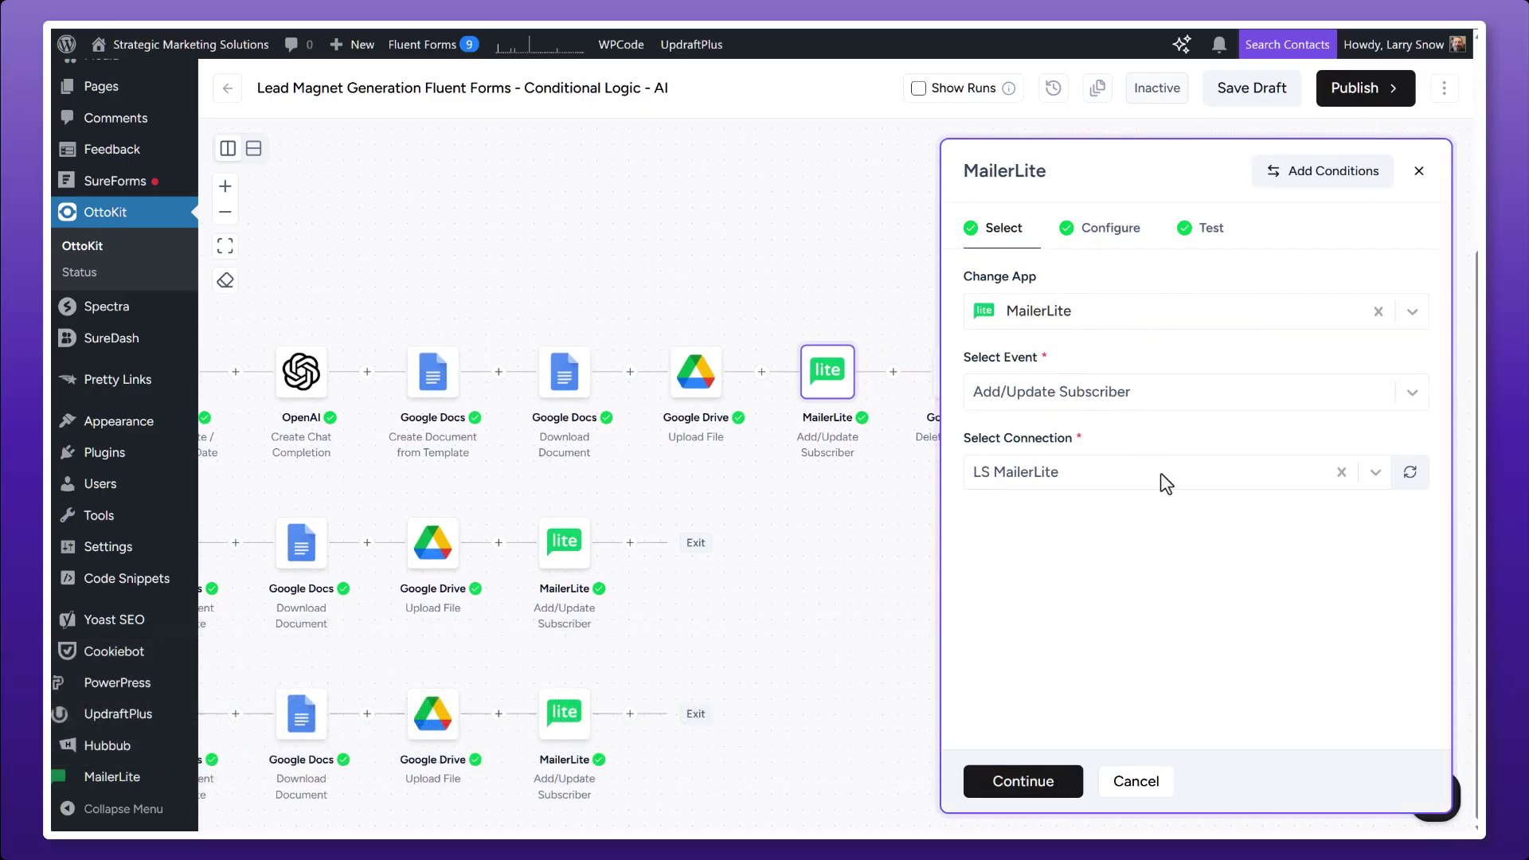
left_click(1110, 237)
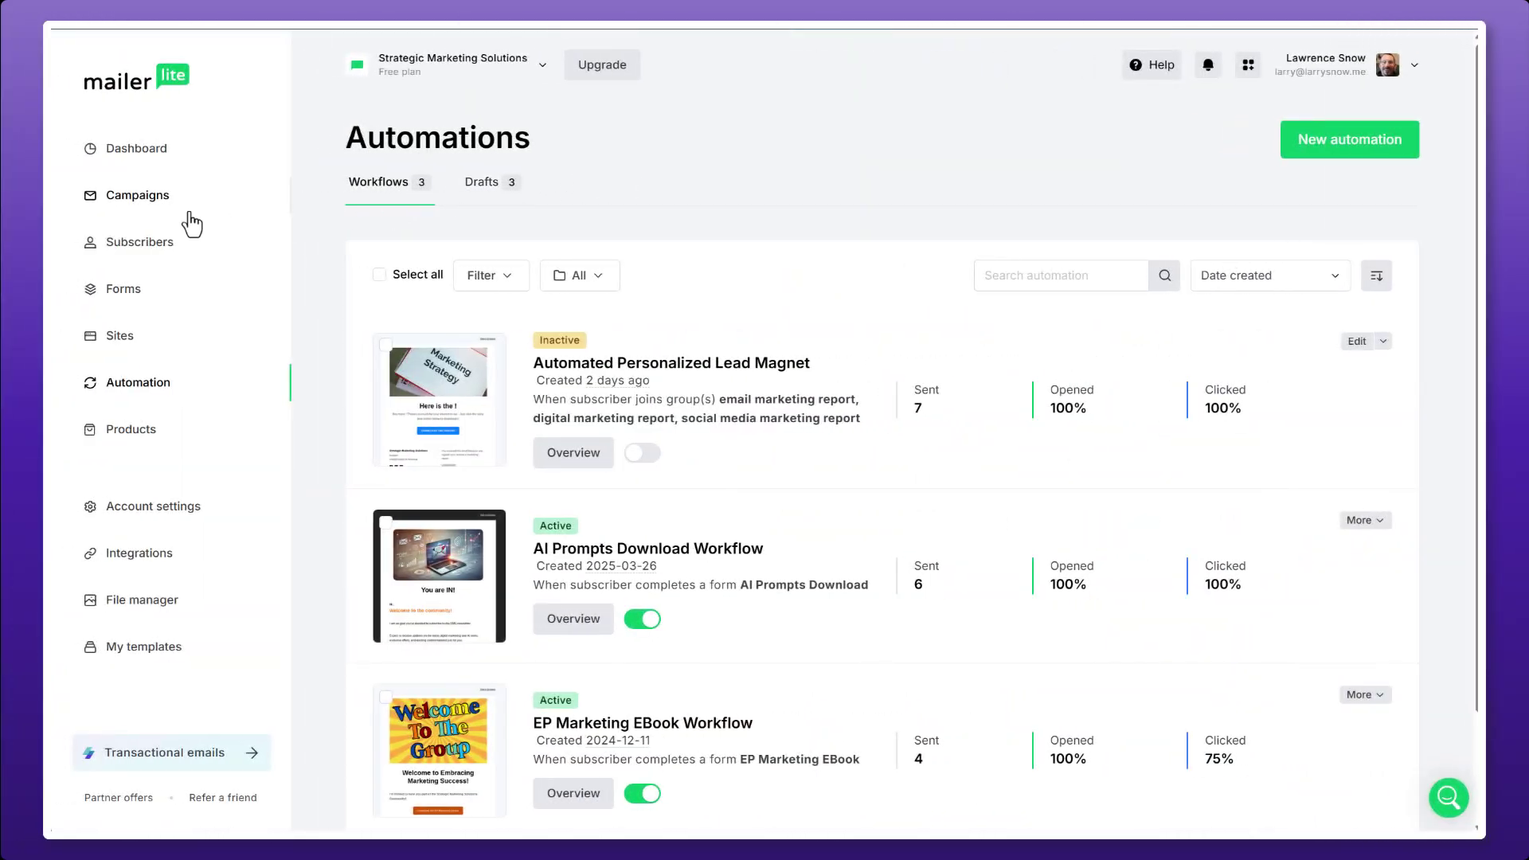
In MailerLite, open Subscribers in a new tab and examine the subscriber fields for the lead magnet custom fields
right_click(121, 249)
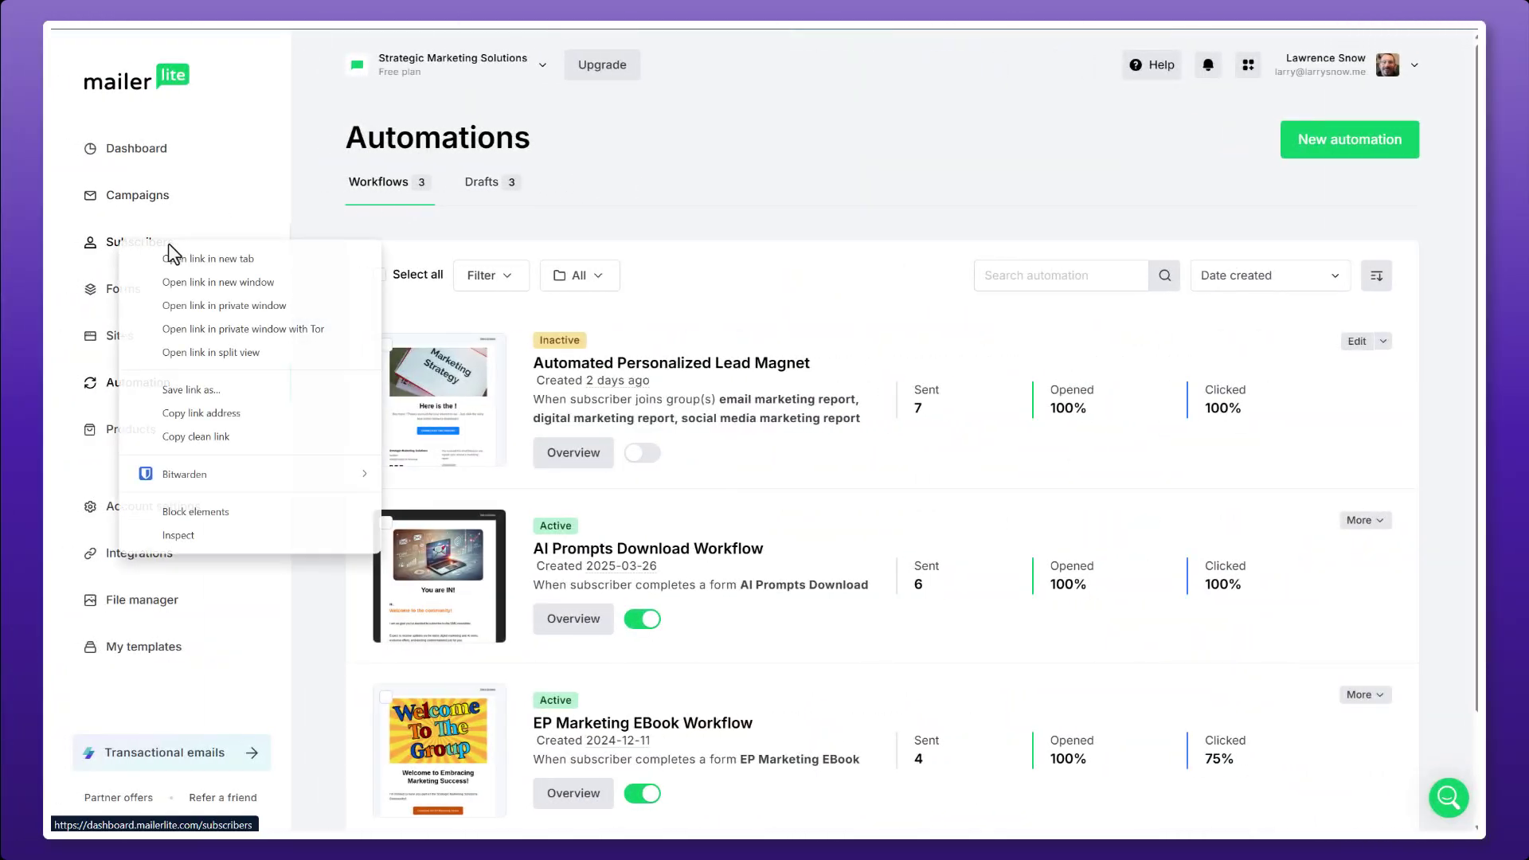
left_click(190, 252)
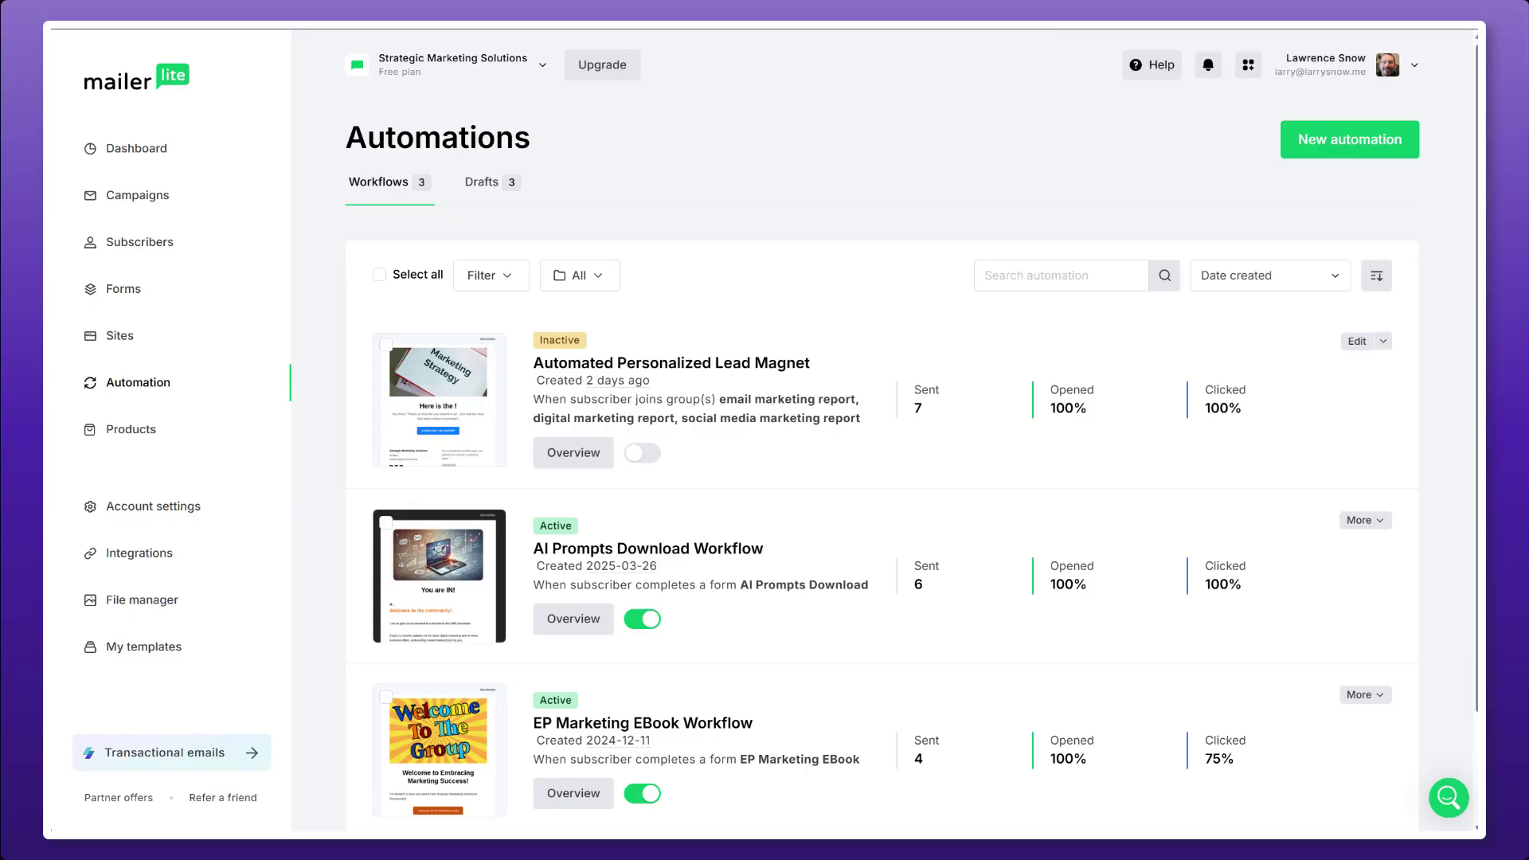
key("ctrl+Tab")
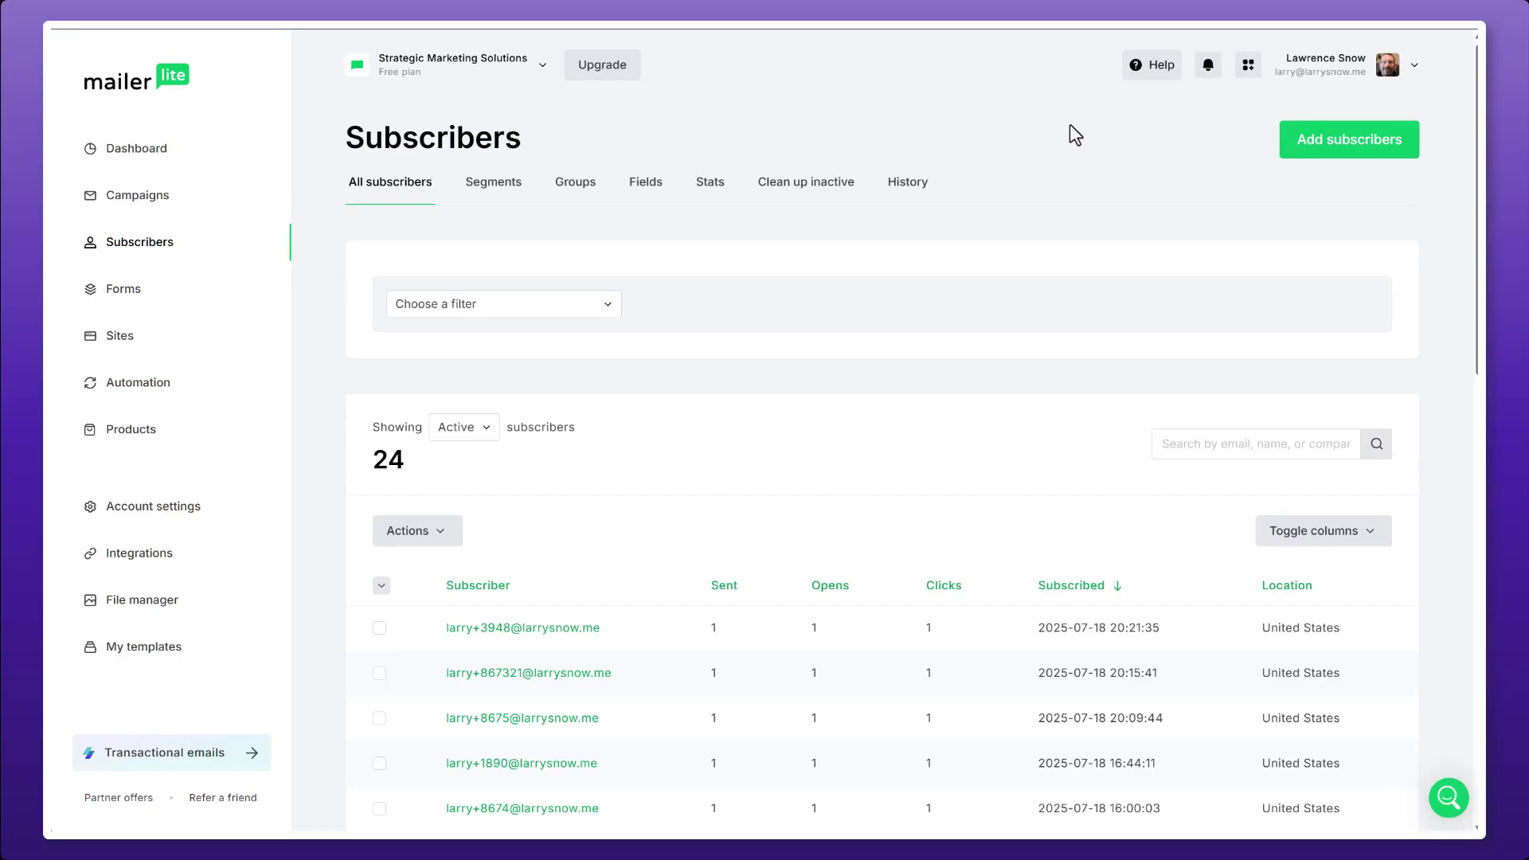
left_click(647, 192)
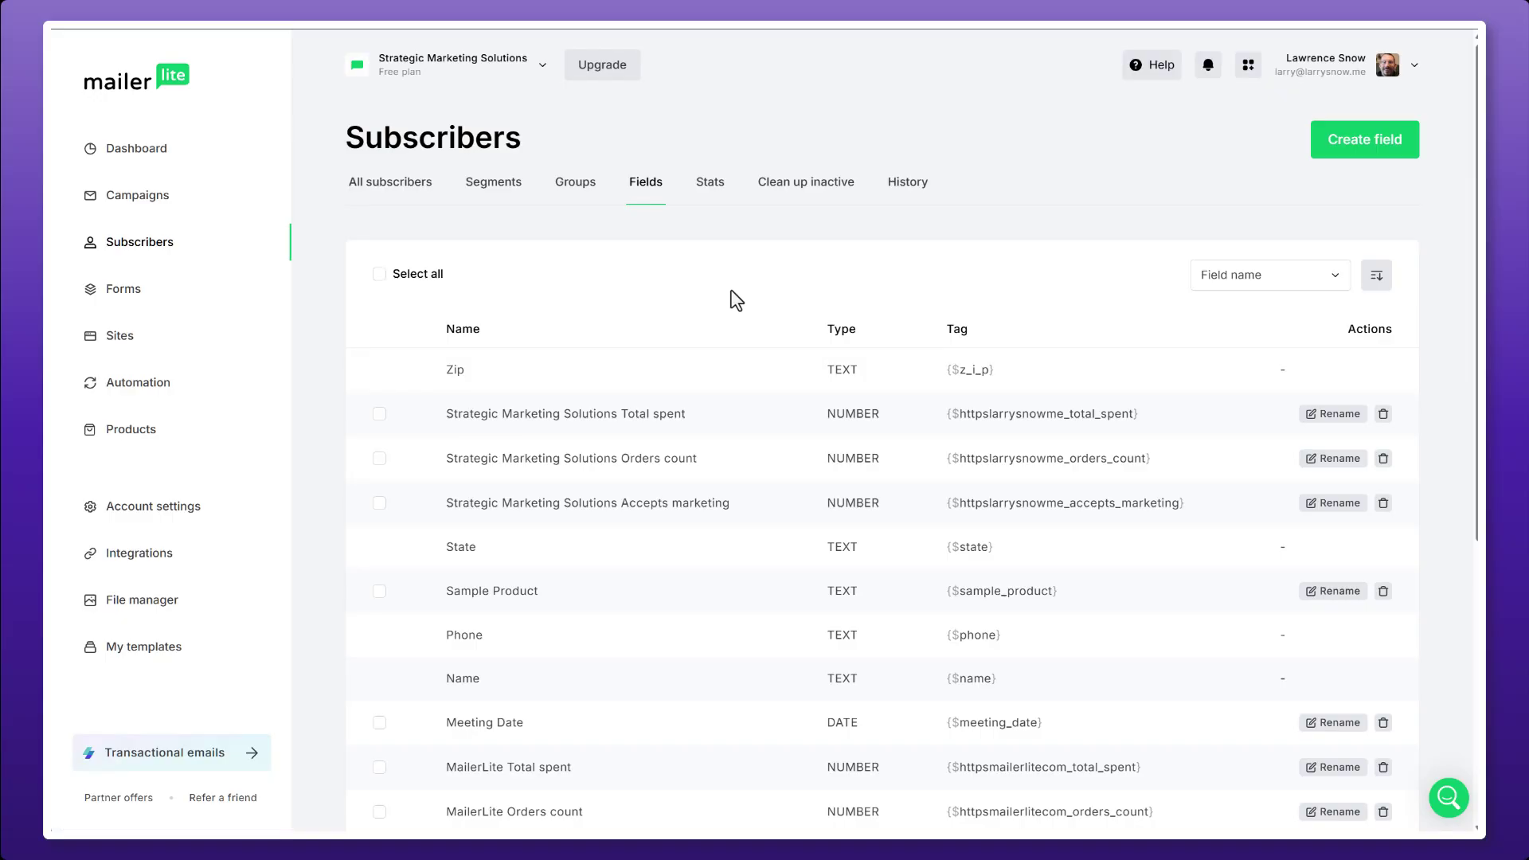
scroll(612, 491, "down", 3)
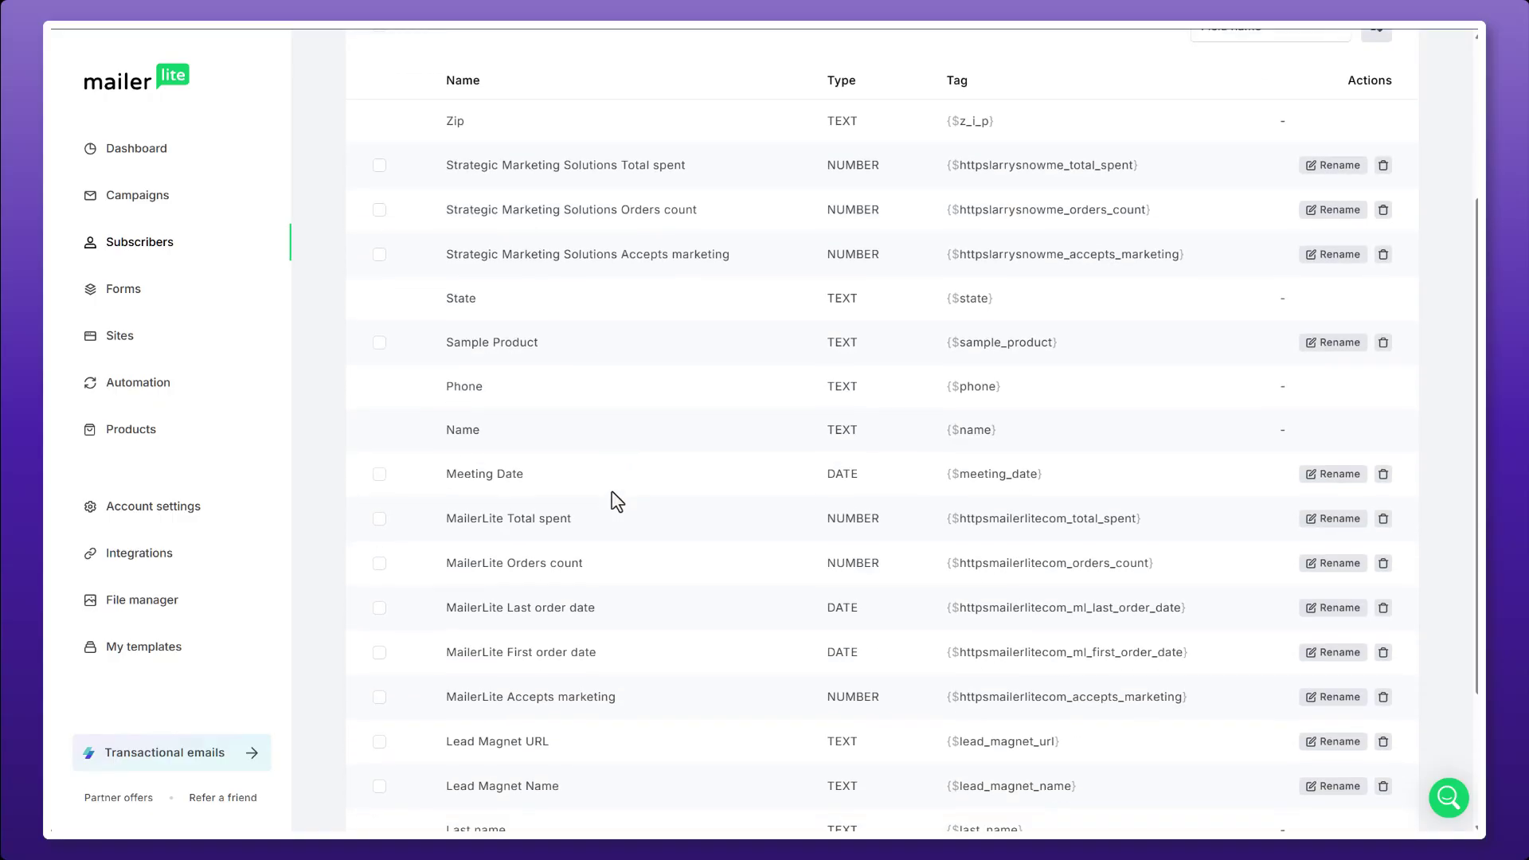
Locate the Lead Magnet Name and Lead Magnet URL custom fields in the subscriber fields list and highlight each name
scroll(624, 499, "down", 1)
scroll(660, 468, "down", 1)
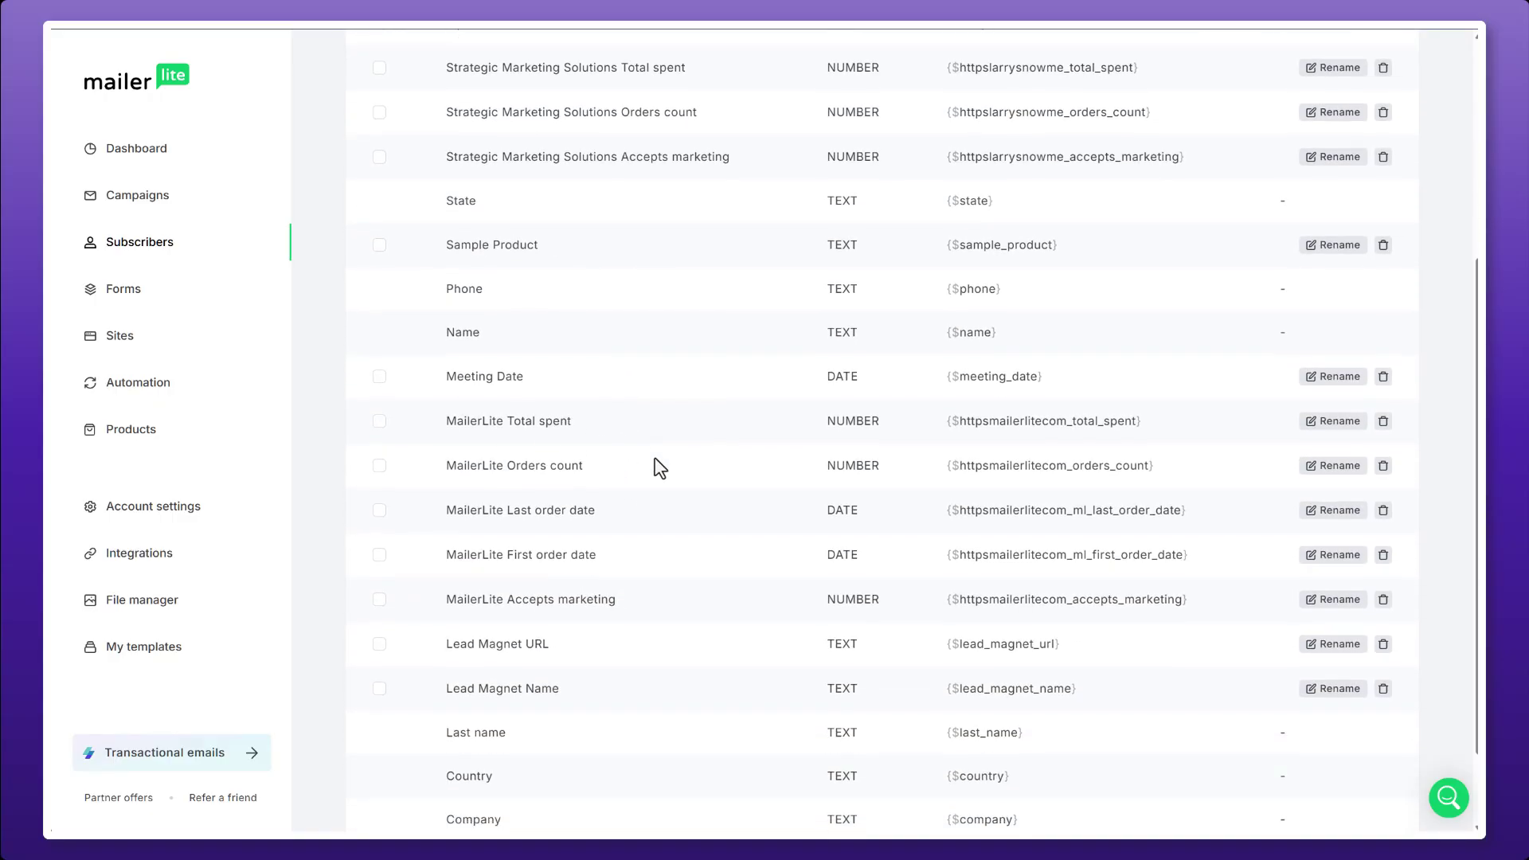
scroll(660, 468, "down", 1)
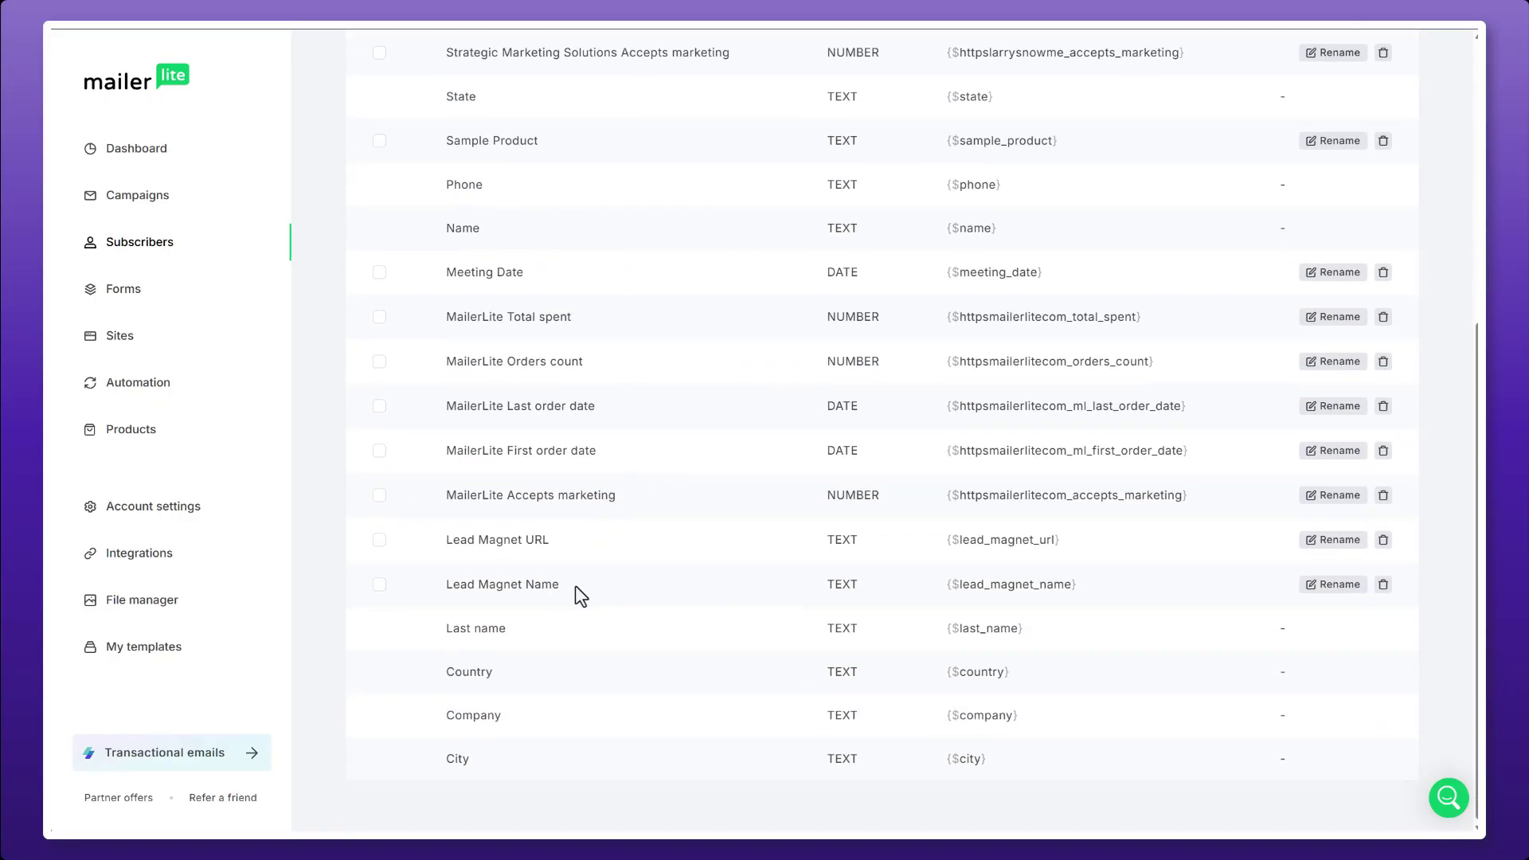
left_click_drag(575, 586, 431, 569)
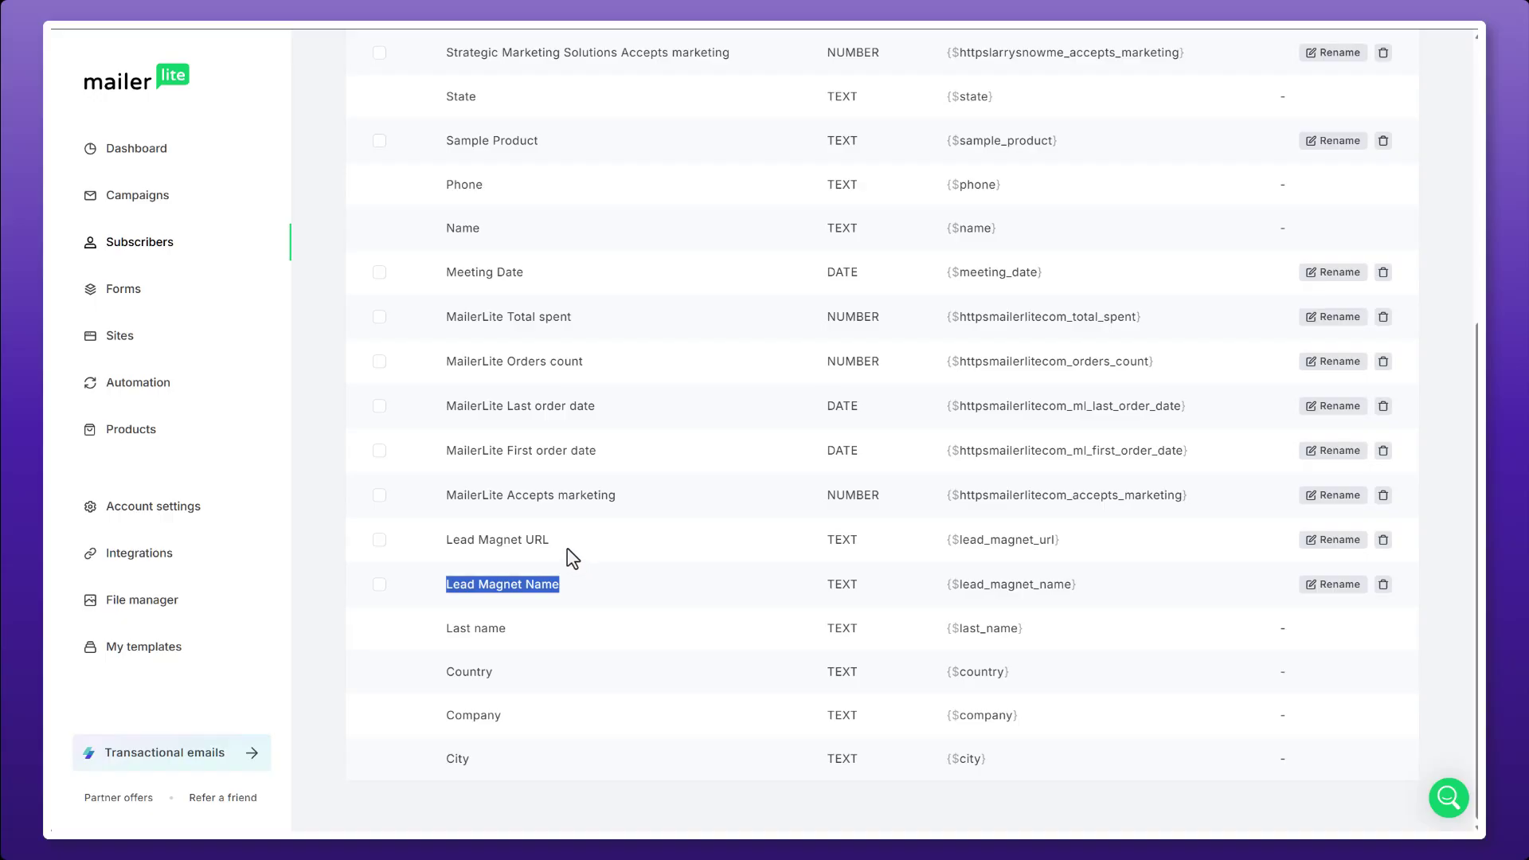
left_click_drag(568, 549, 447, 547)
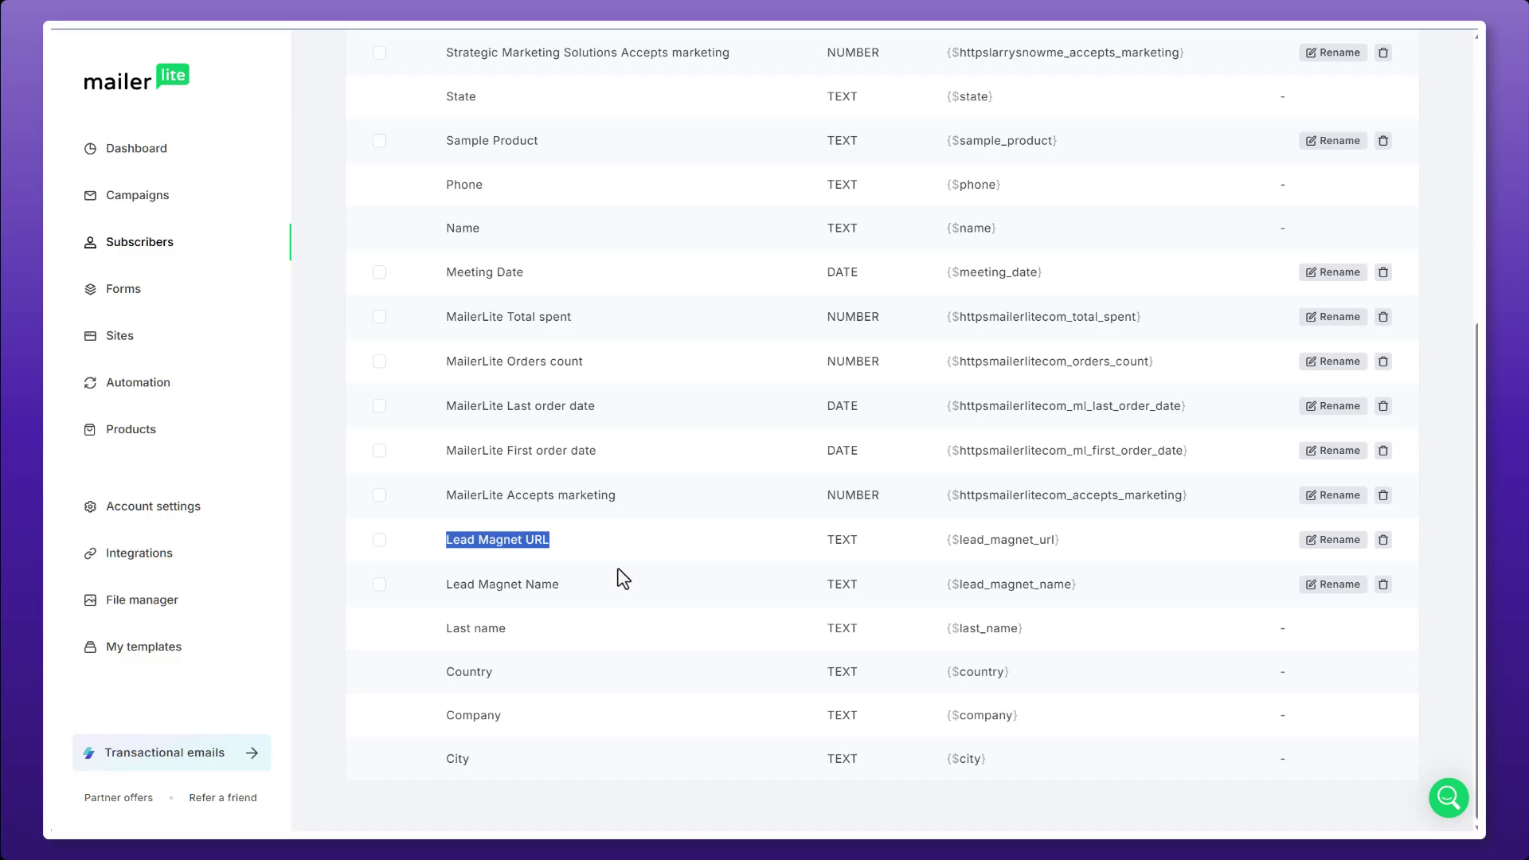
Review the subscriber segments and open the Email Marketing Report Sign Ups segment
scroll(624, 579, "up", 5)
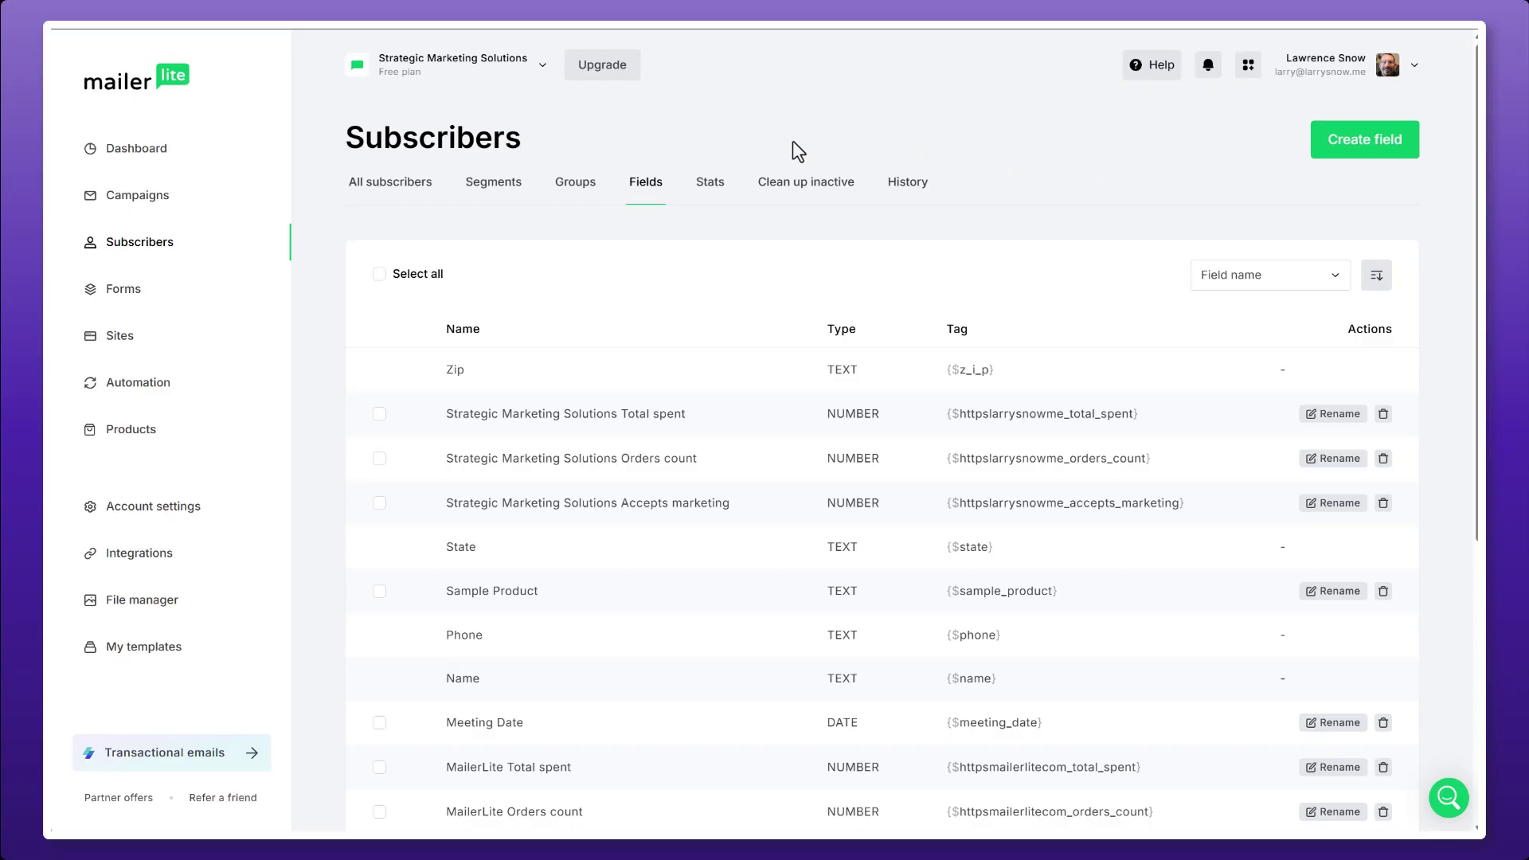
left_click(498, 200)
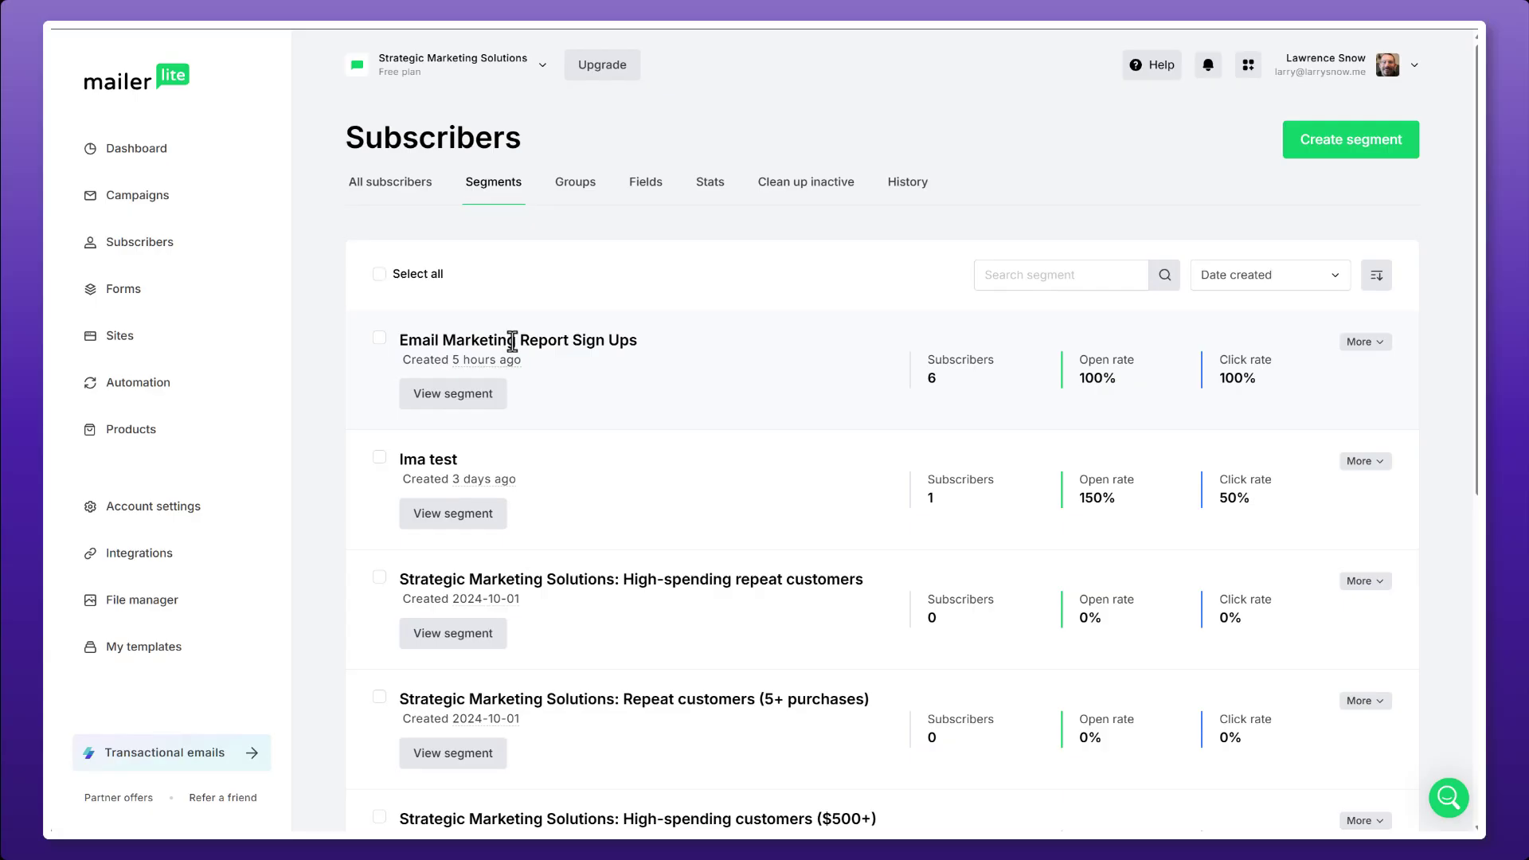
left_click(481, 407)
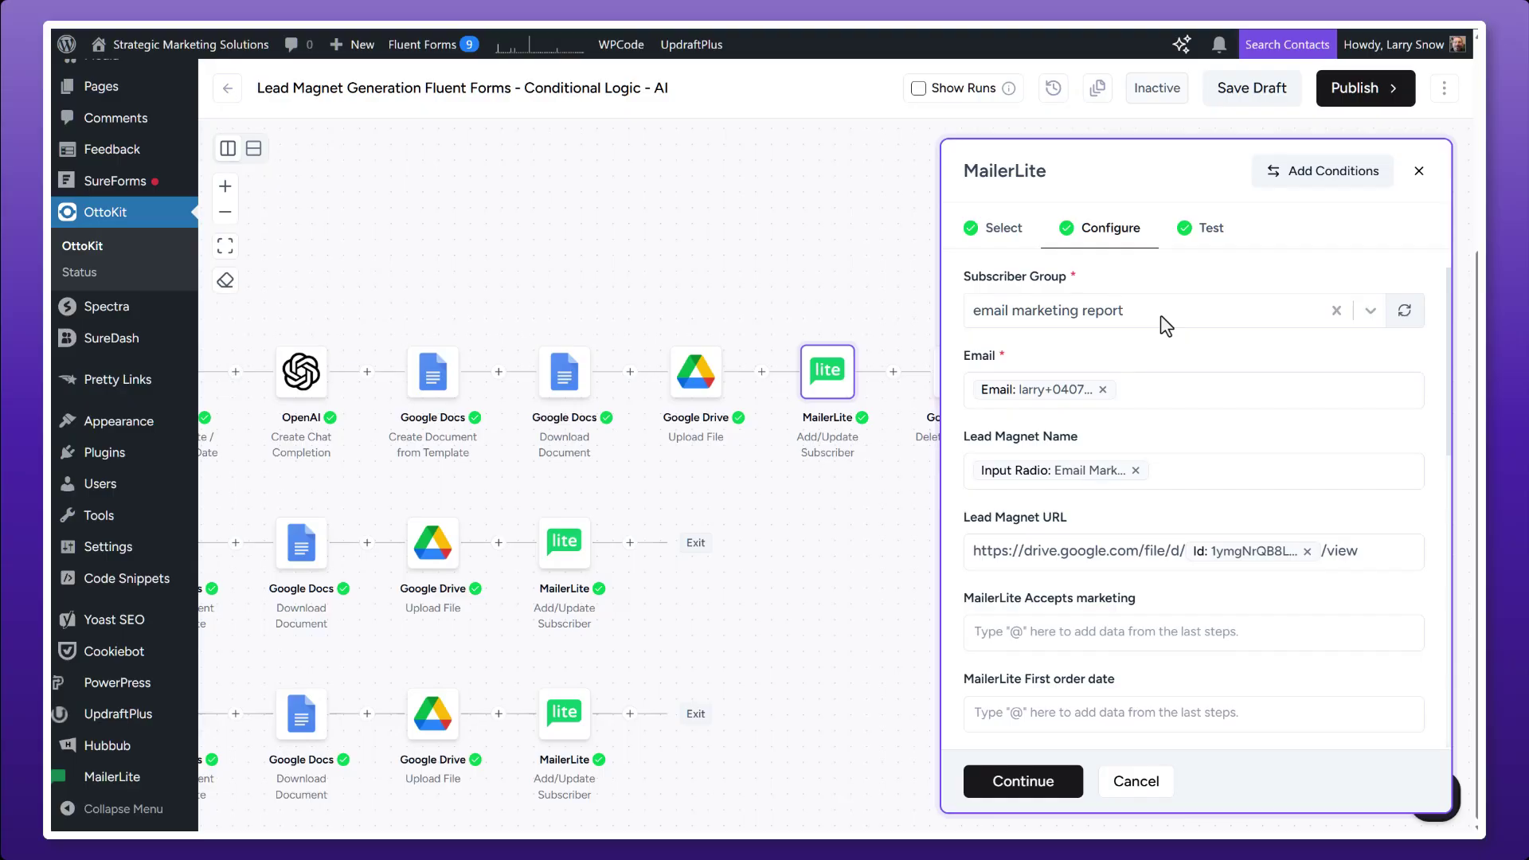
scroll(1224, 388, "down", 1)
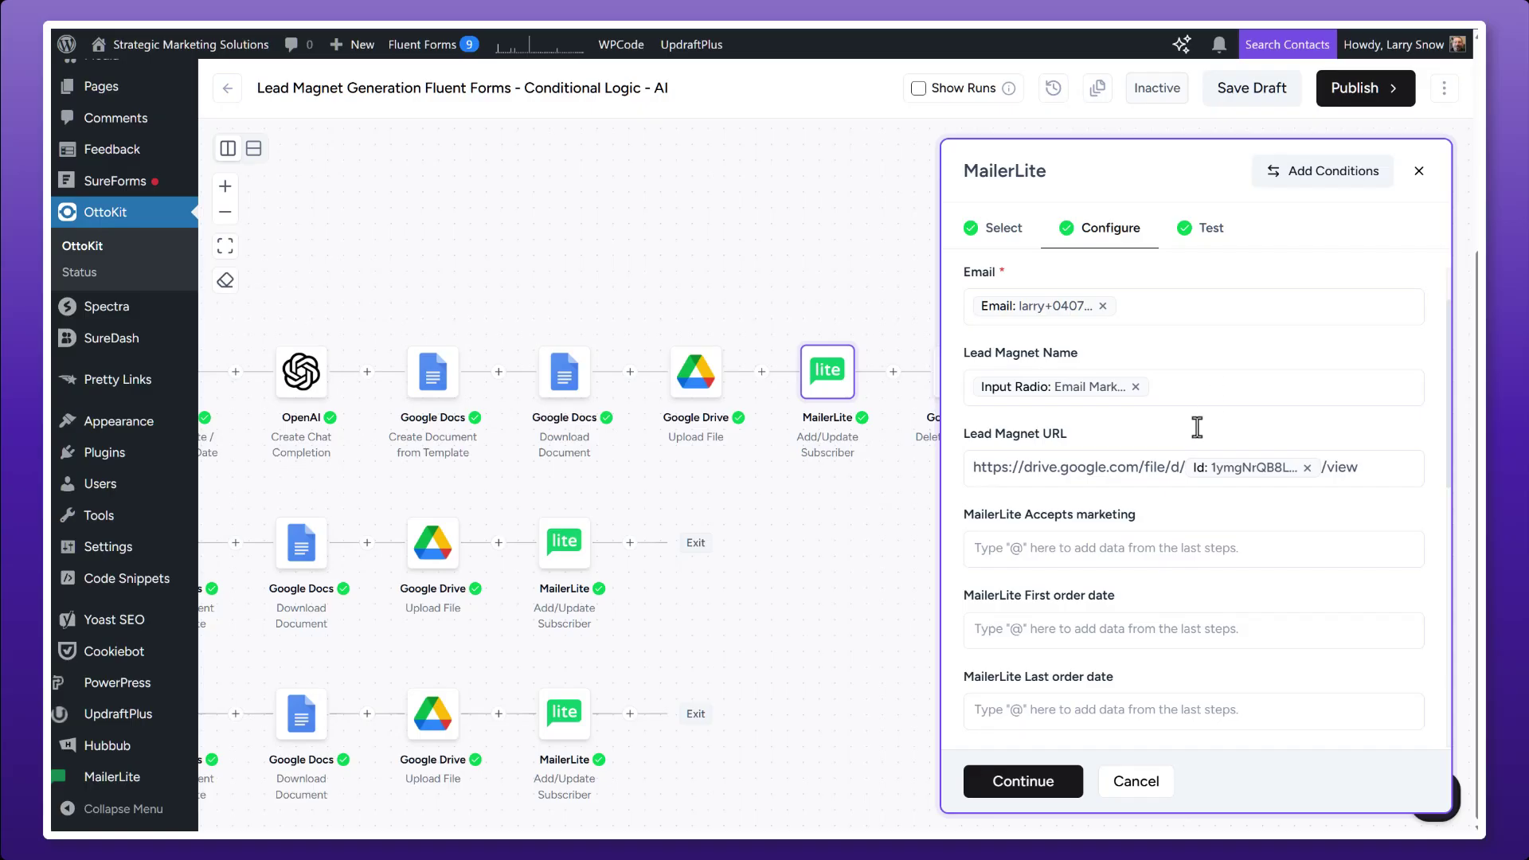
scroll(1182, 452, "down", 1)
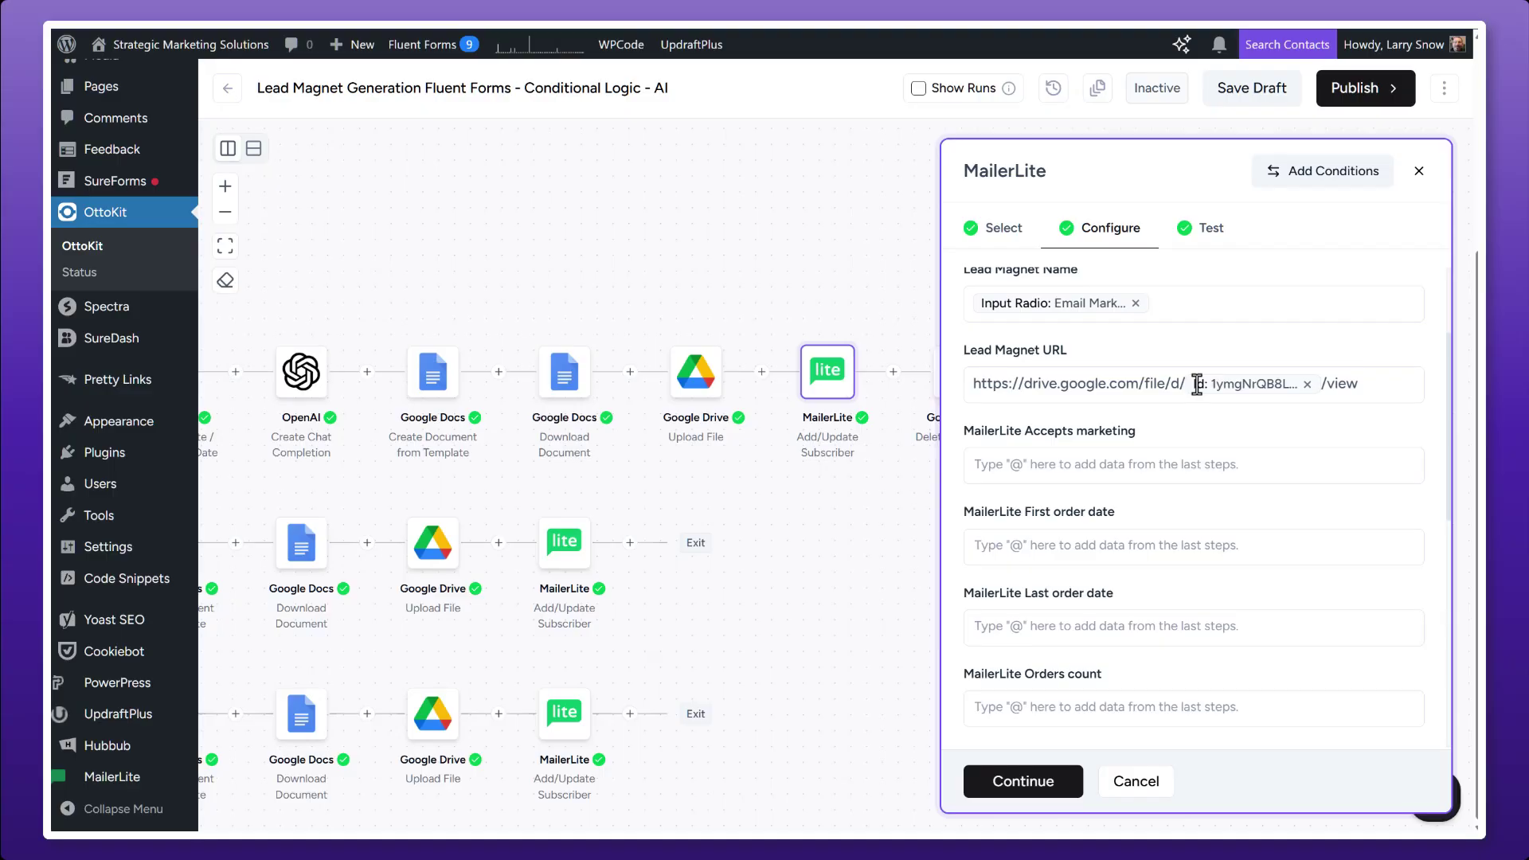
left_click(1307, 384)
left_click(1185, 383)
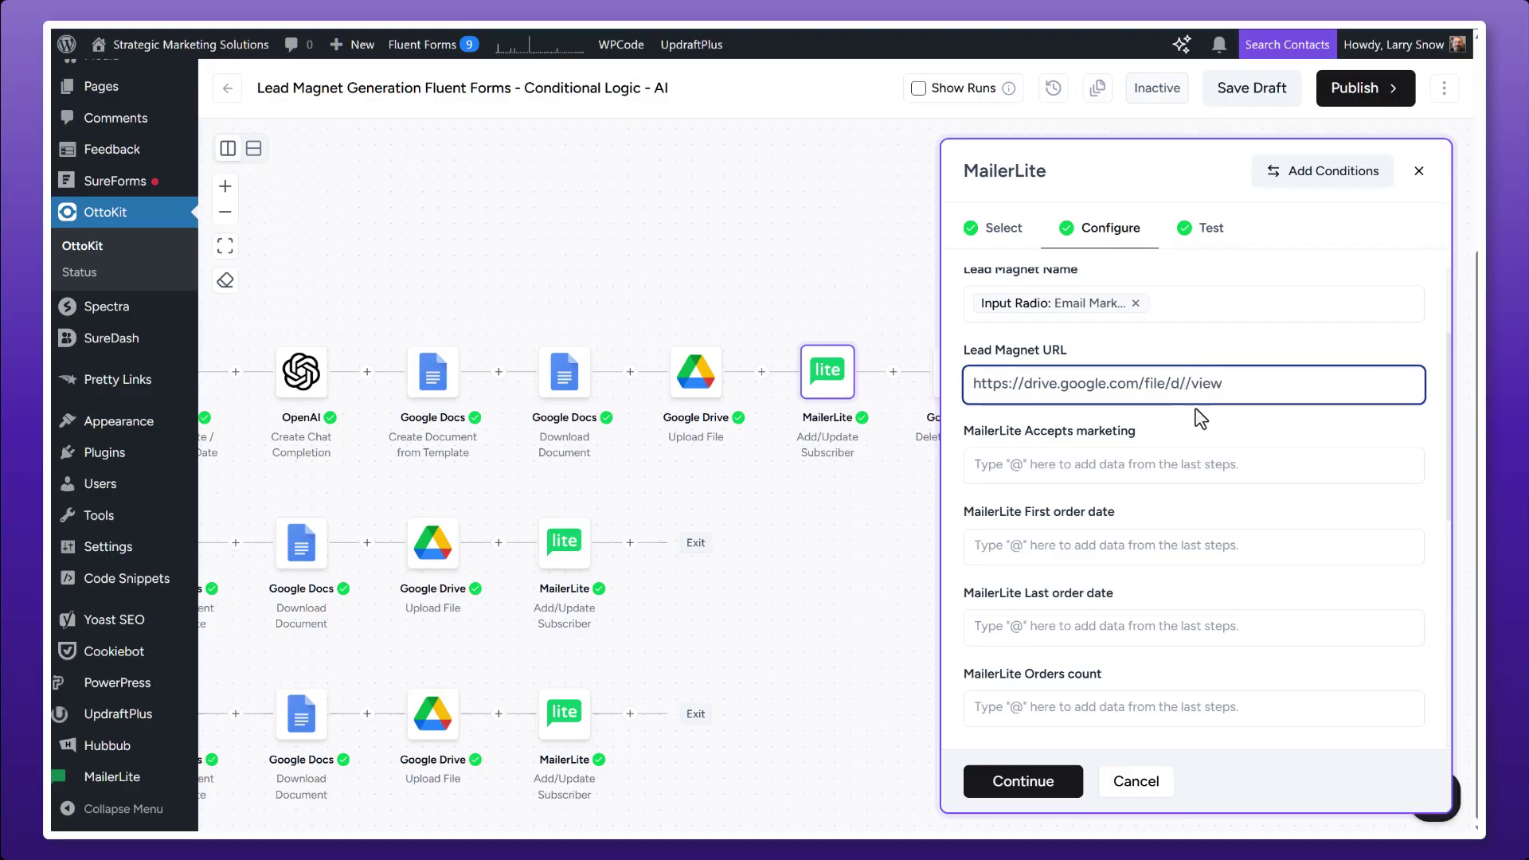
type("@")
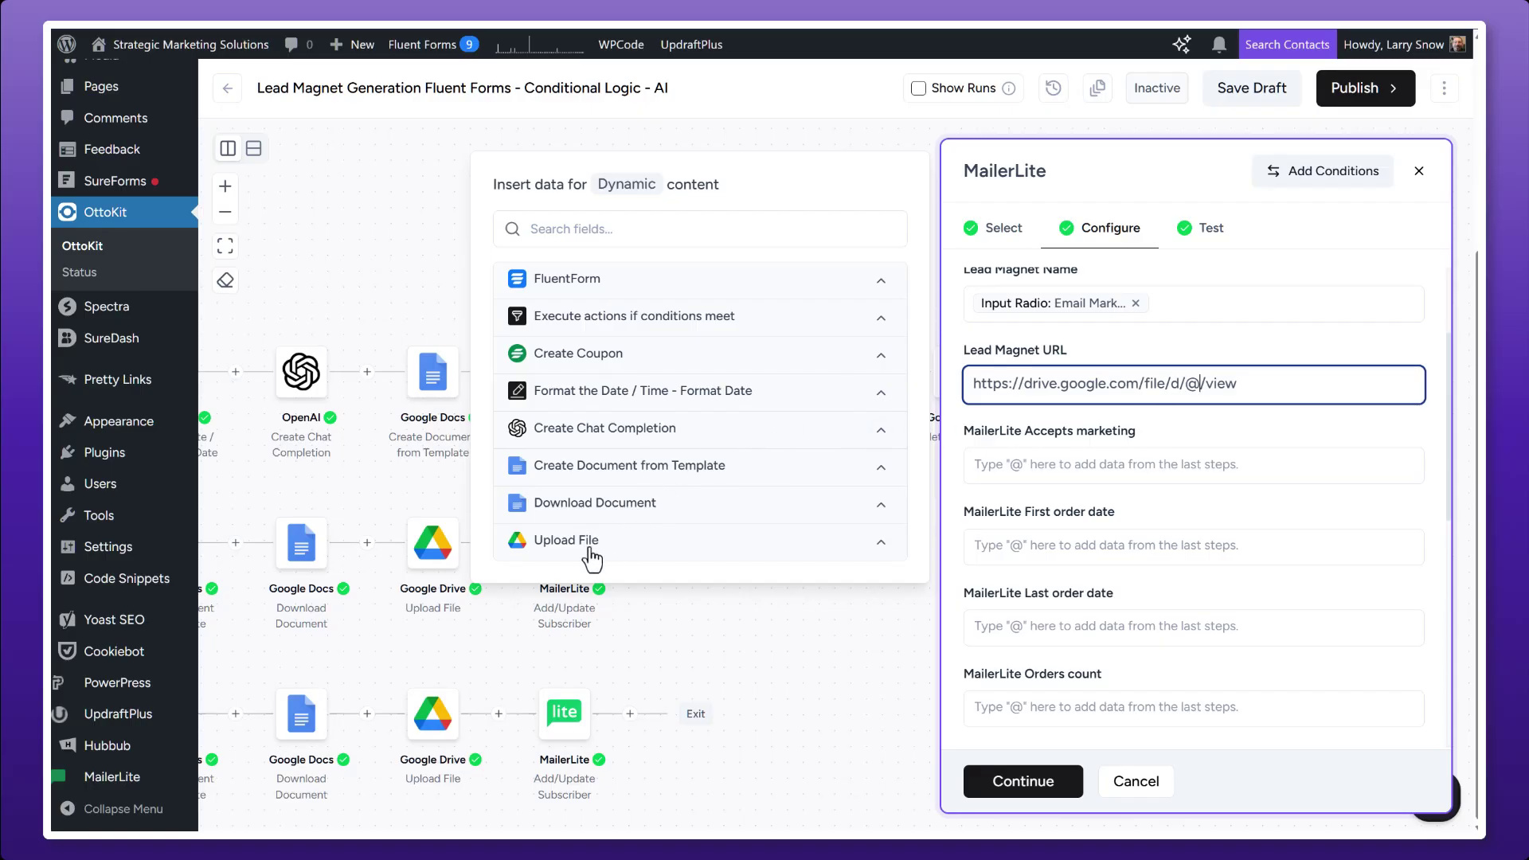
left_click(619, 541)
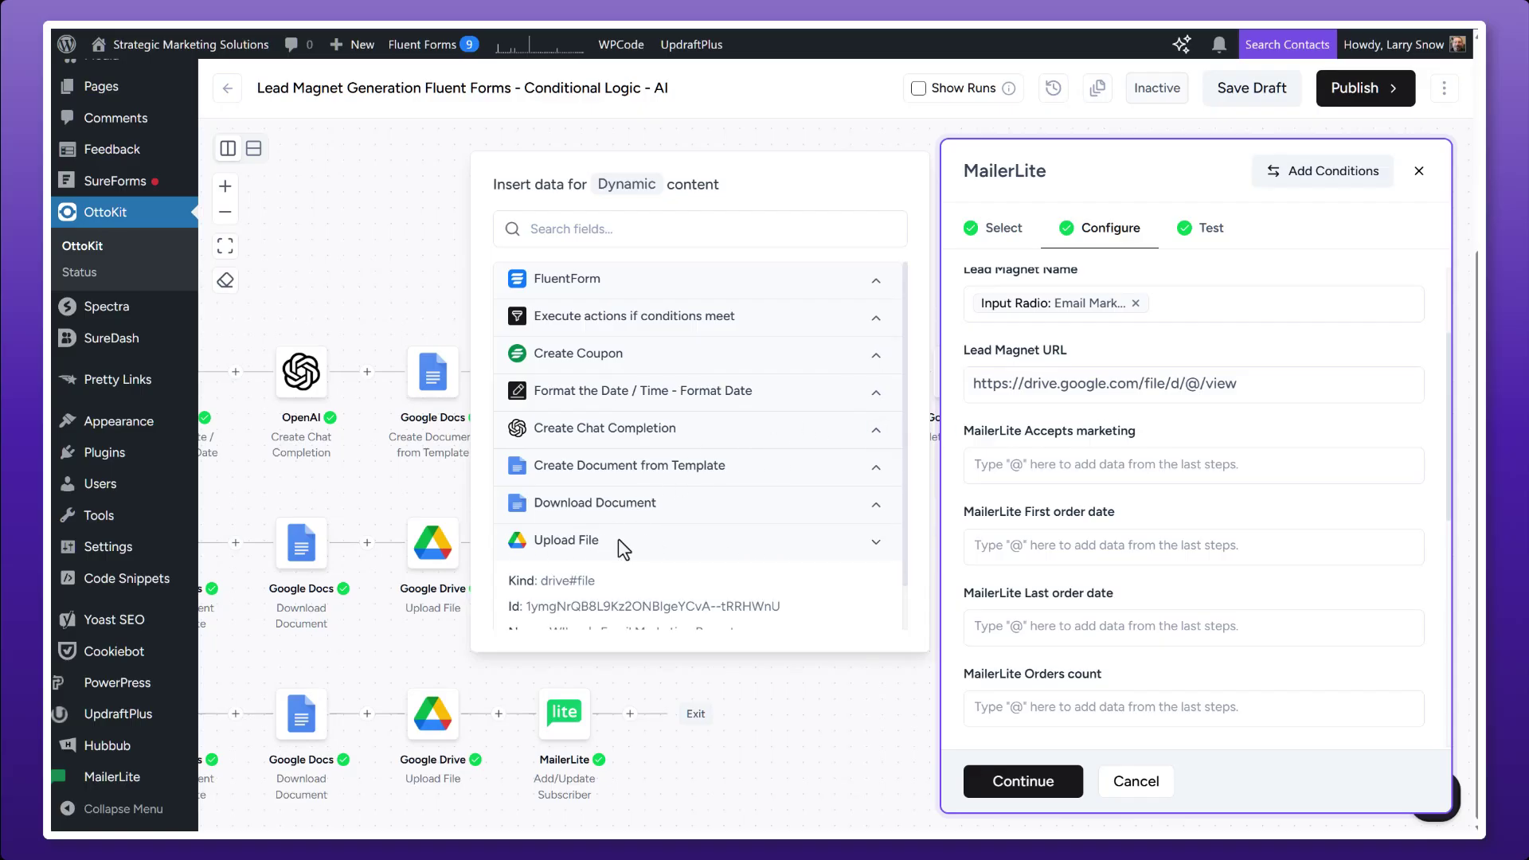
left_click(622, 608)
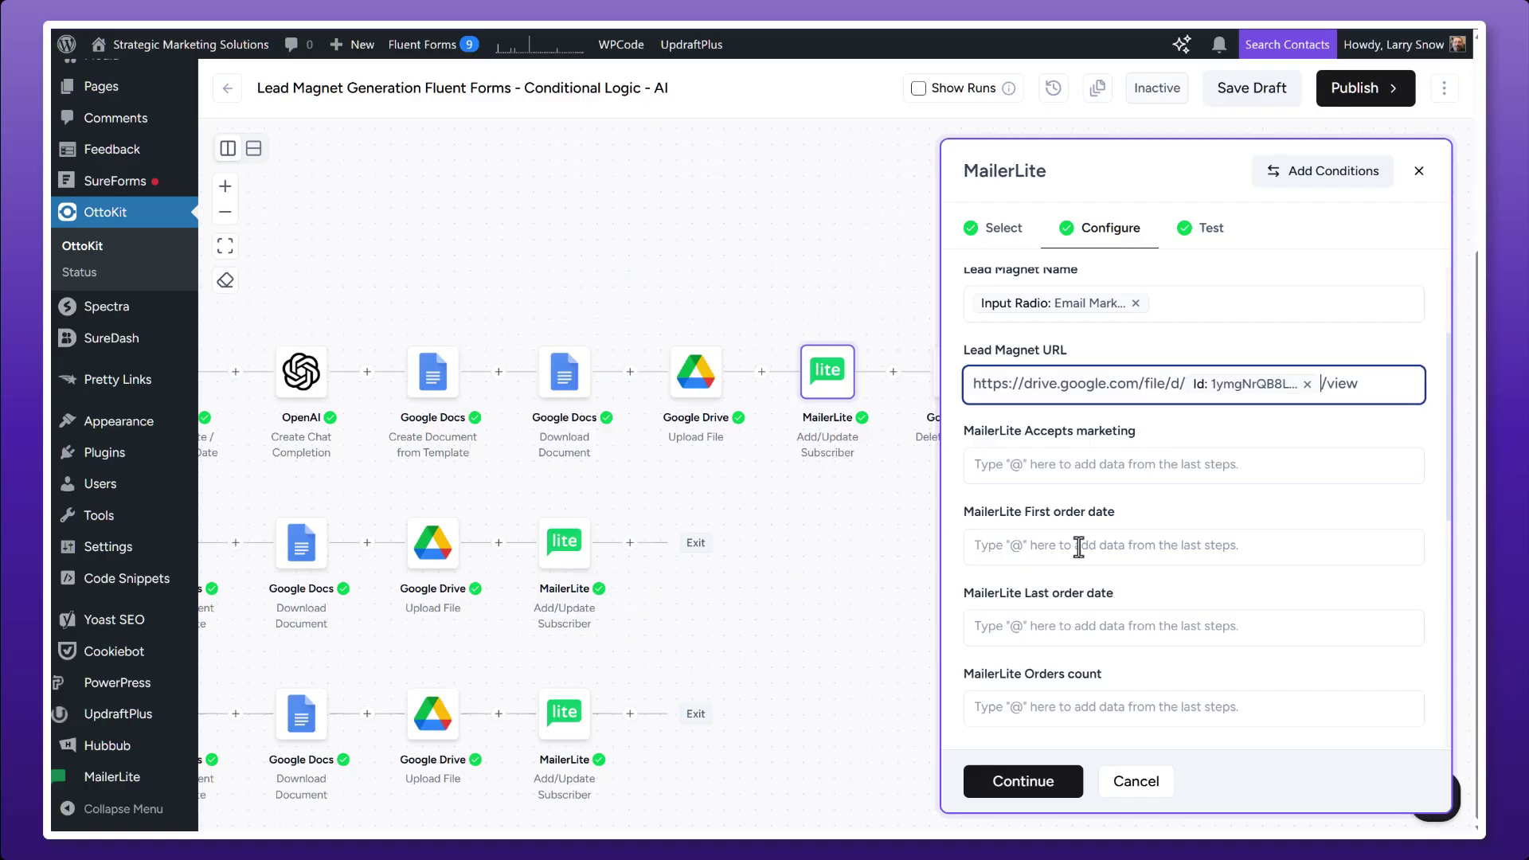
Review the MailerLite step's remaining fields, including the optional First Name mapping, and close its settings without continuing
scroll(1283, 519, "down", 3)
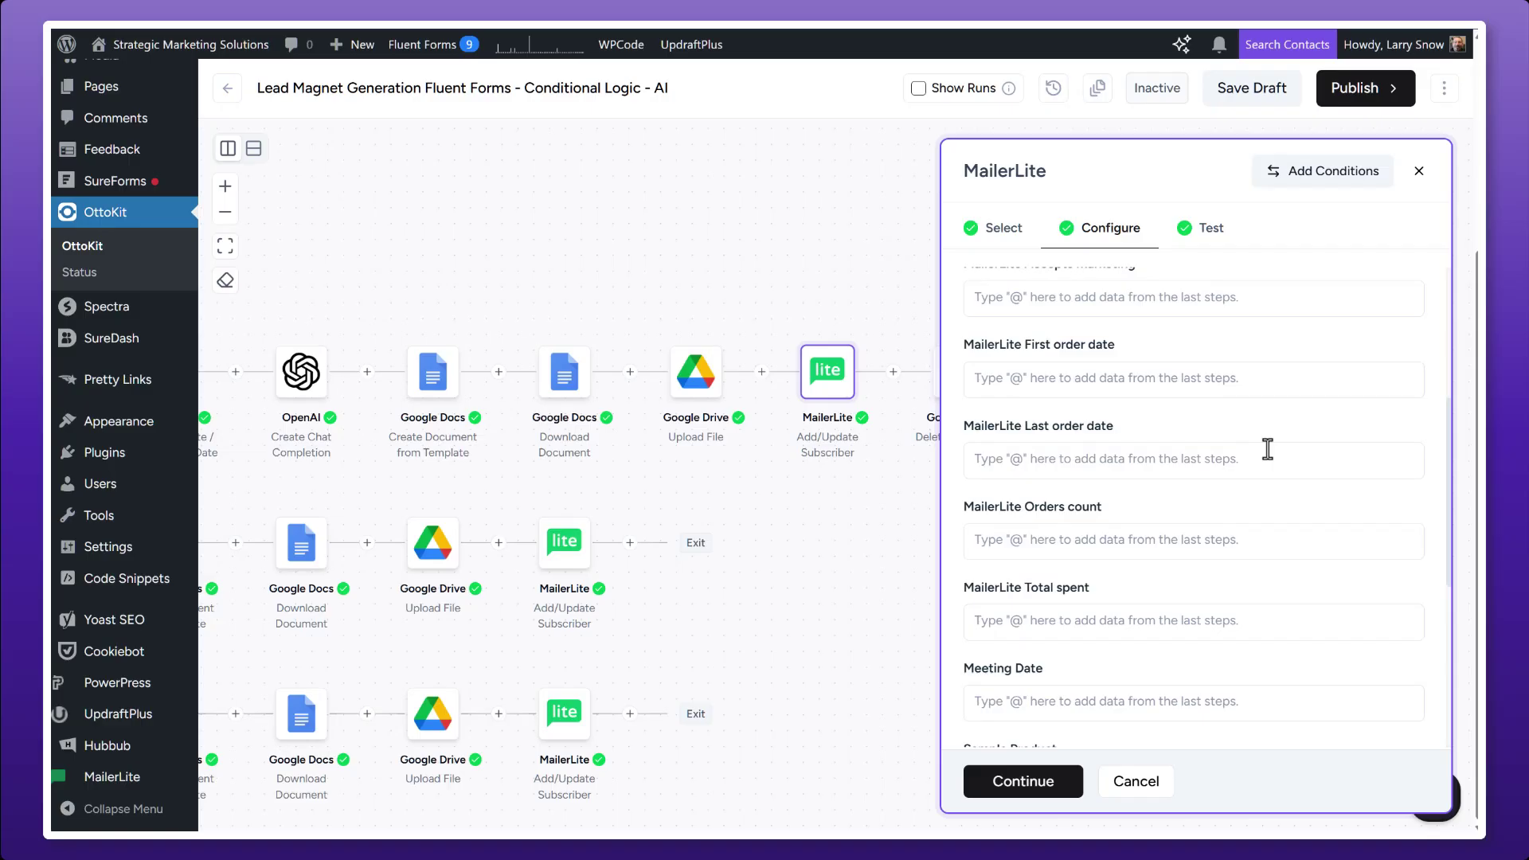
scroll(1268, 450, "down", 5)
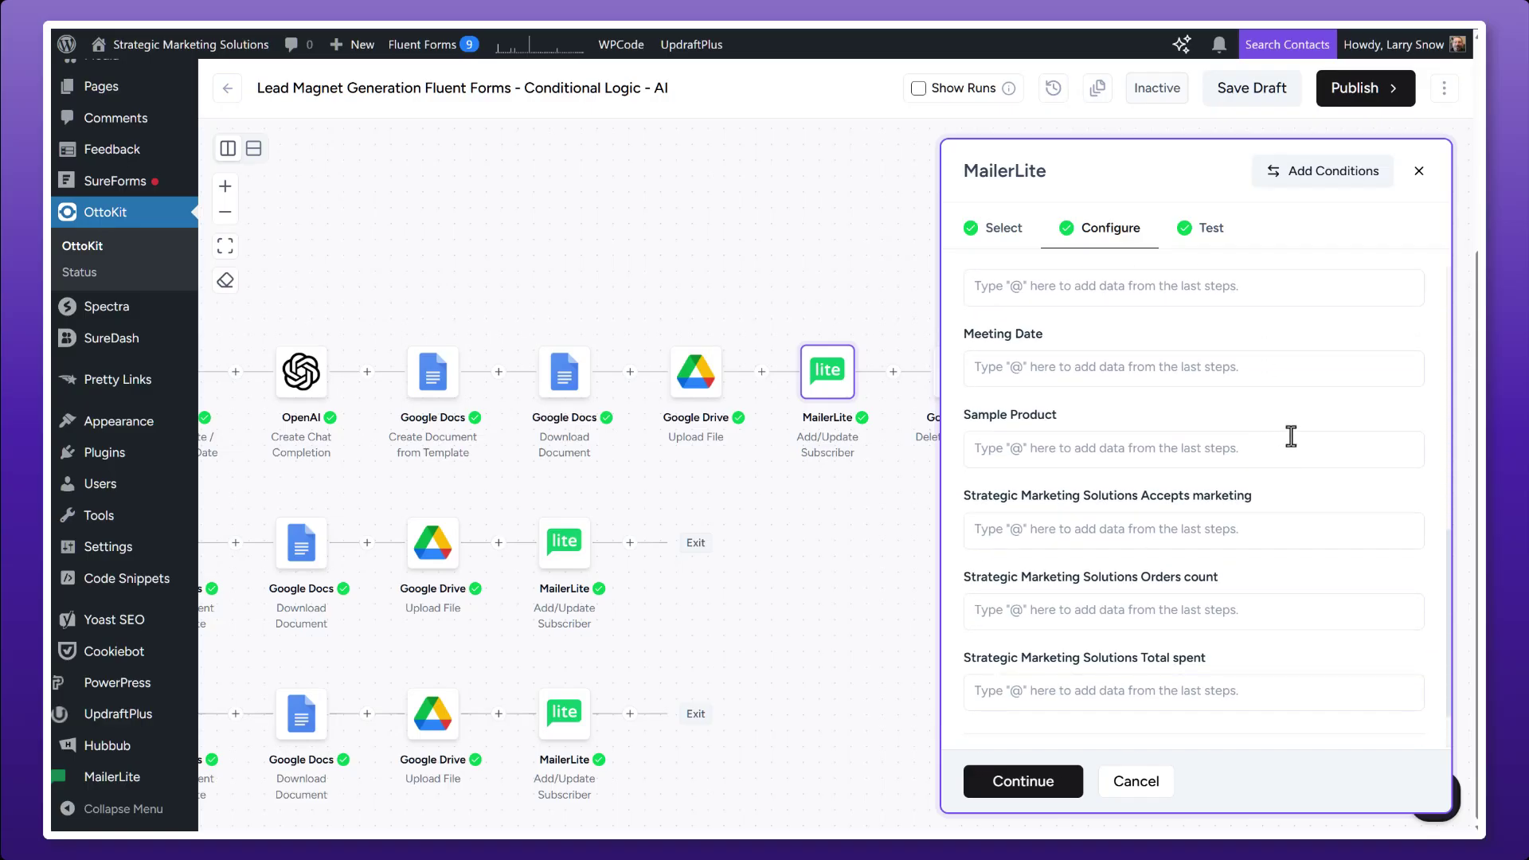
scroll(1291, 437, "down", 2)
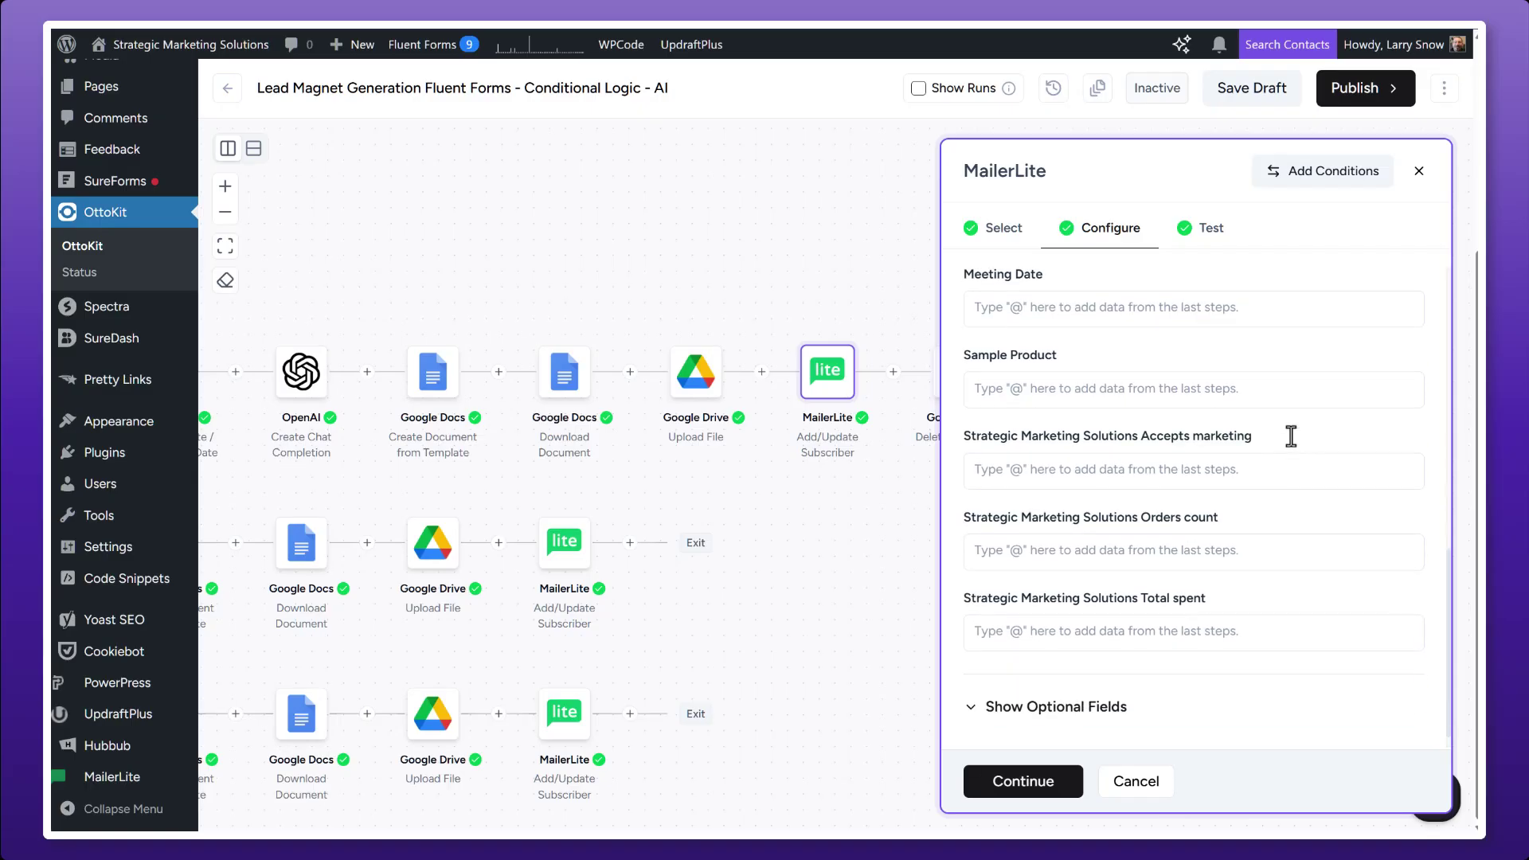
left_click(1046, 693)
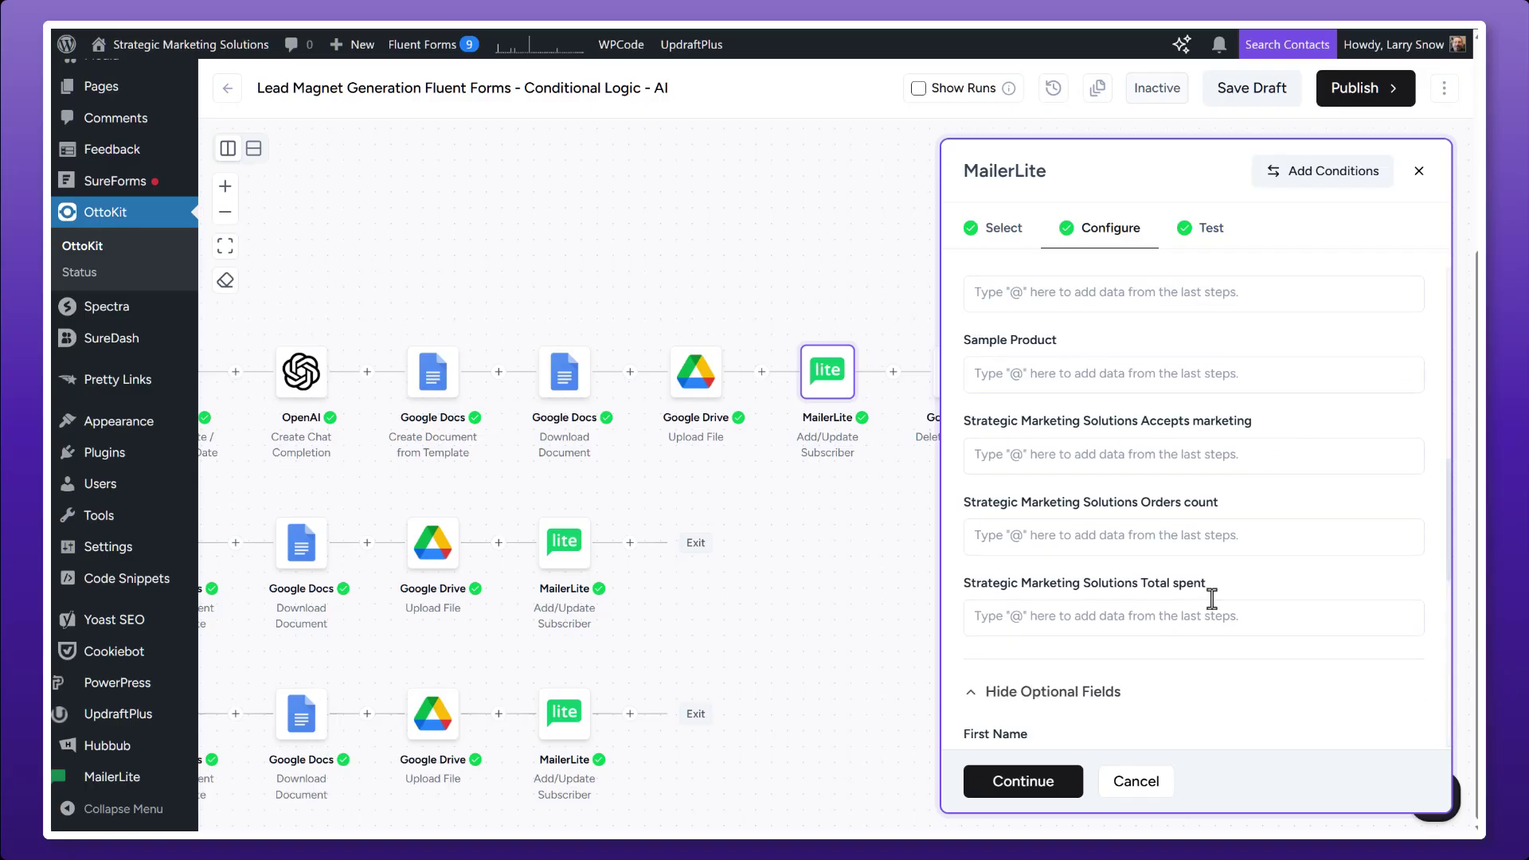
scroll(1304, 499, "down", 5)
scroll(1309, 499, "down", 2)
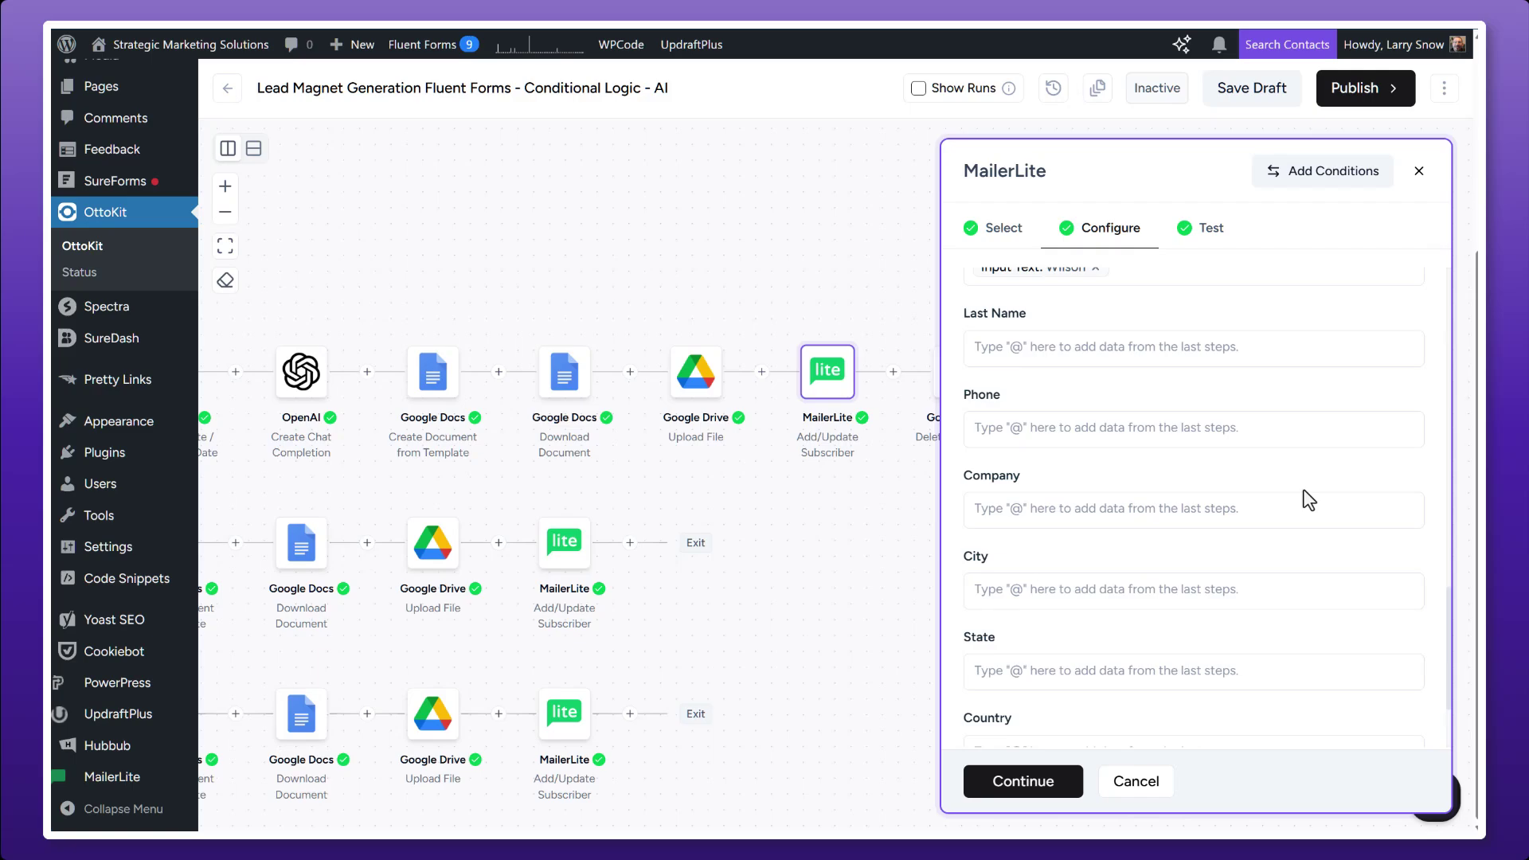
scroll(1309, 500, "up", 3)
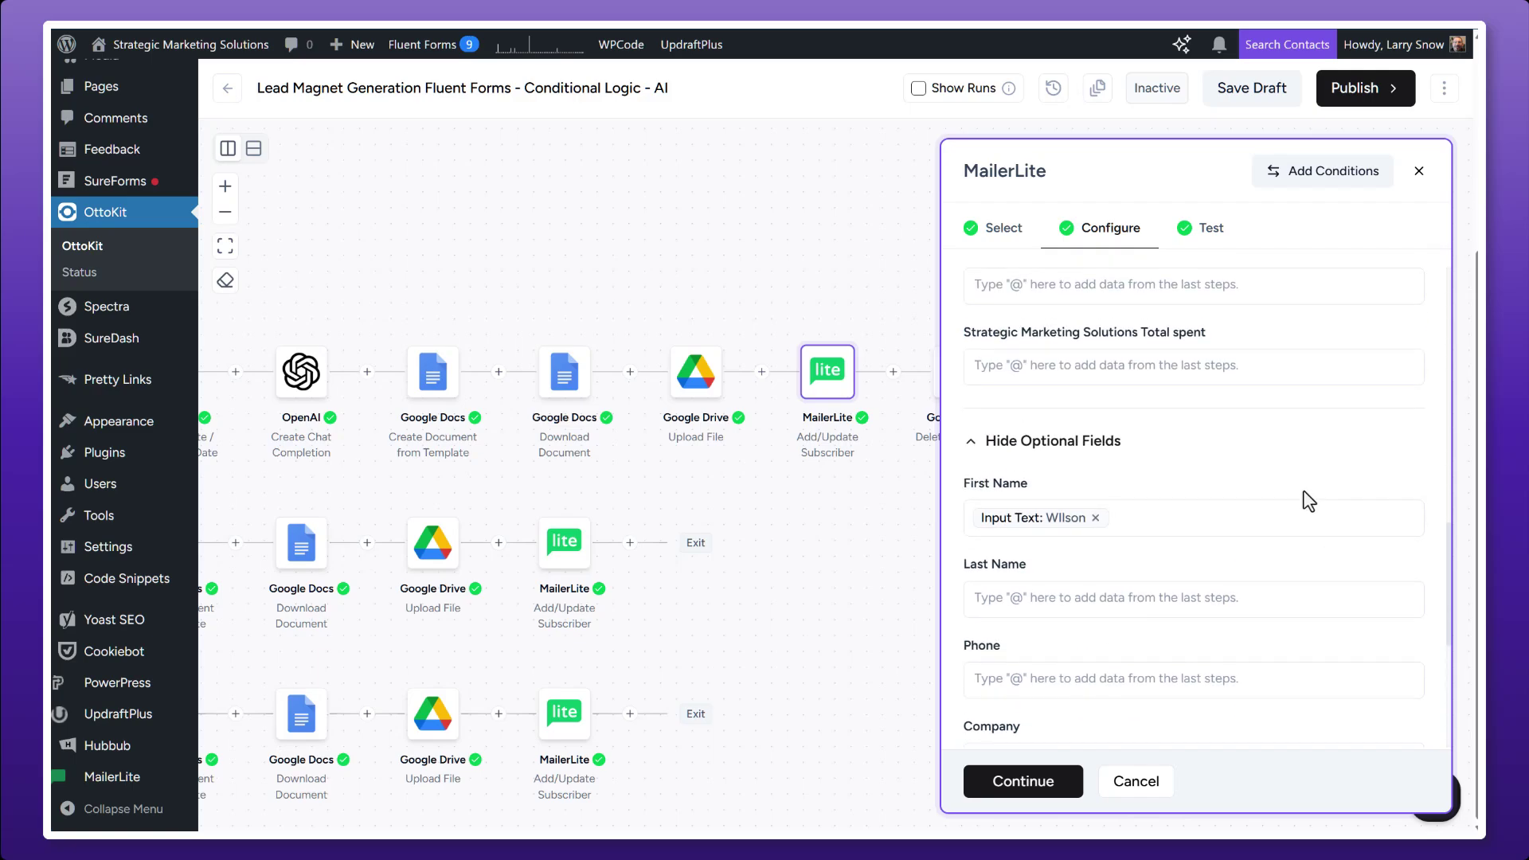
scroll(1309, 500, "down", 1)
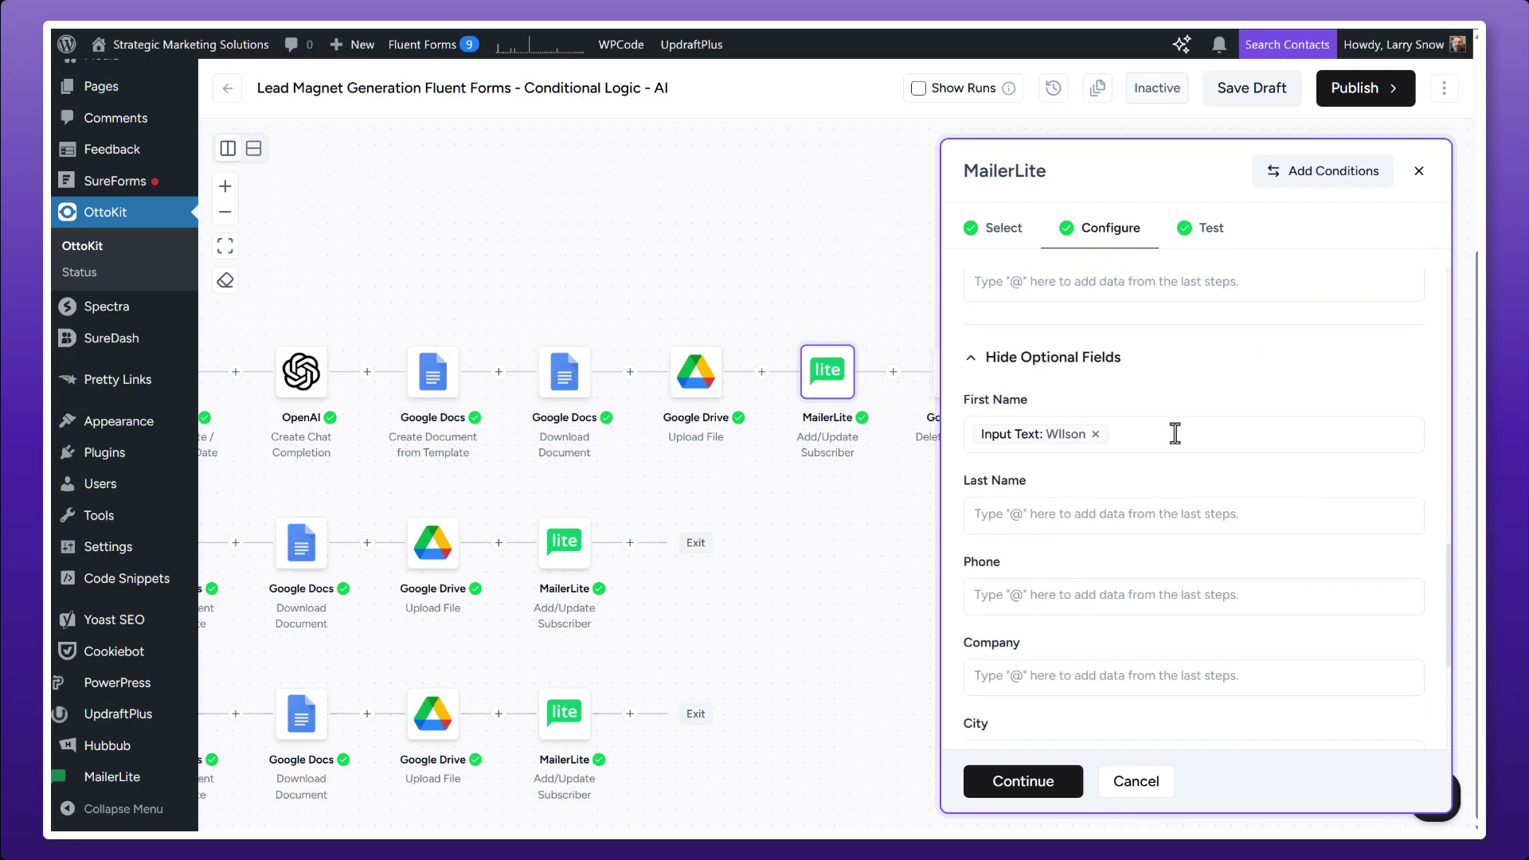
scroll(1175, 432, "up", 10)
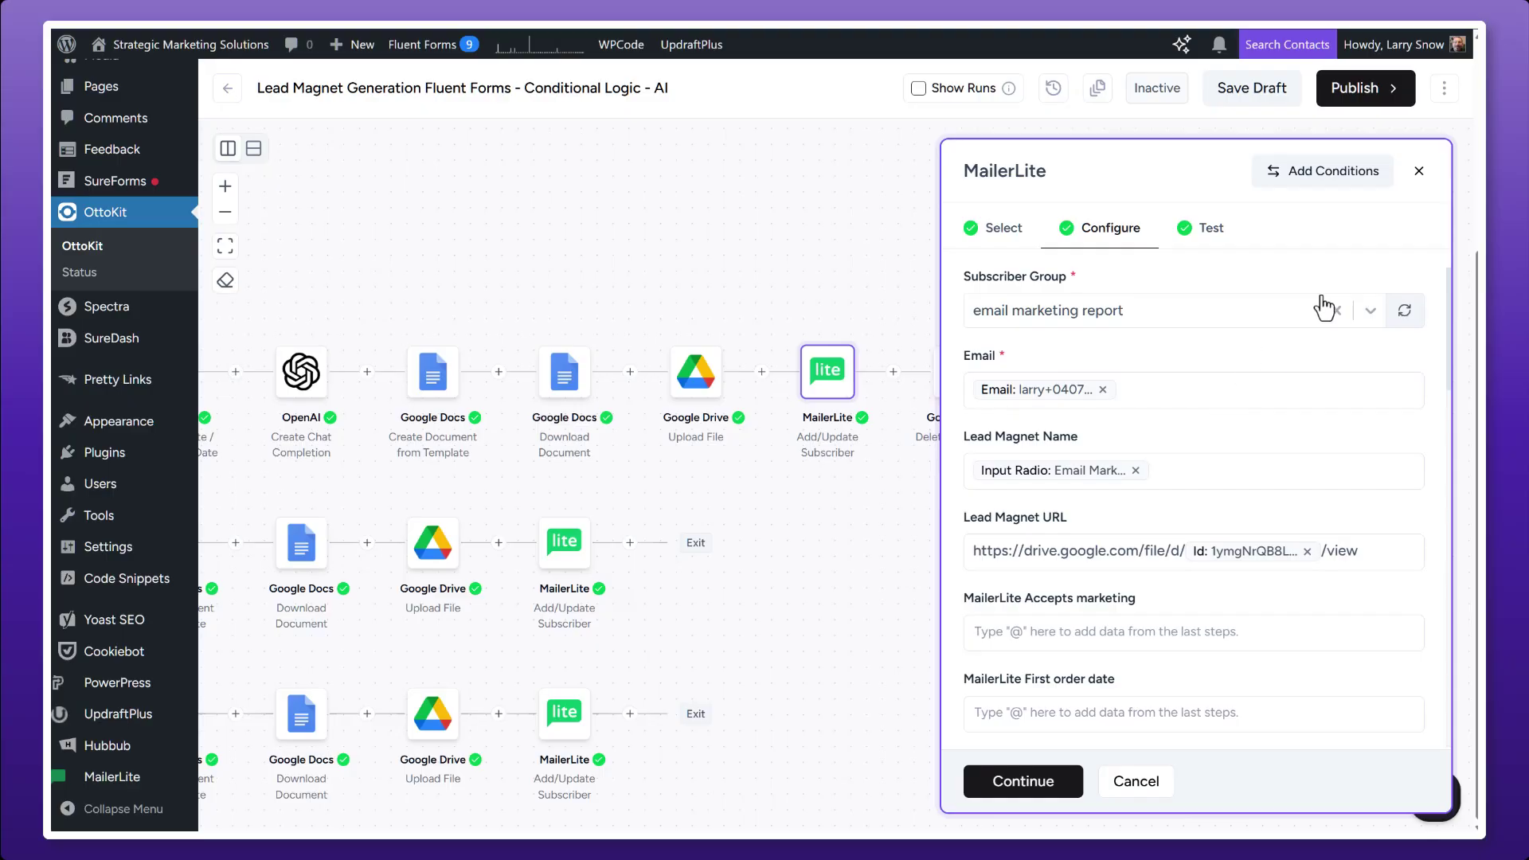
left_click(1148, 776)
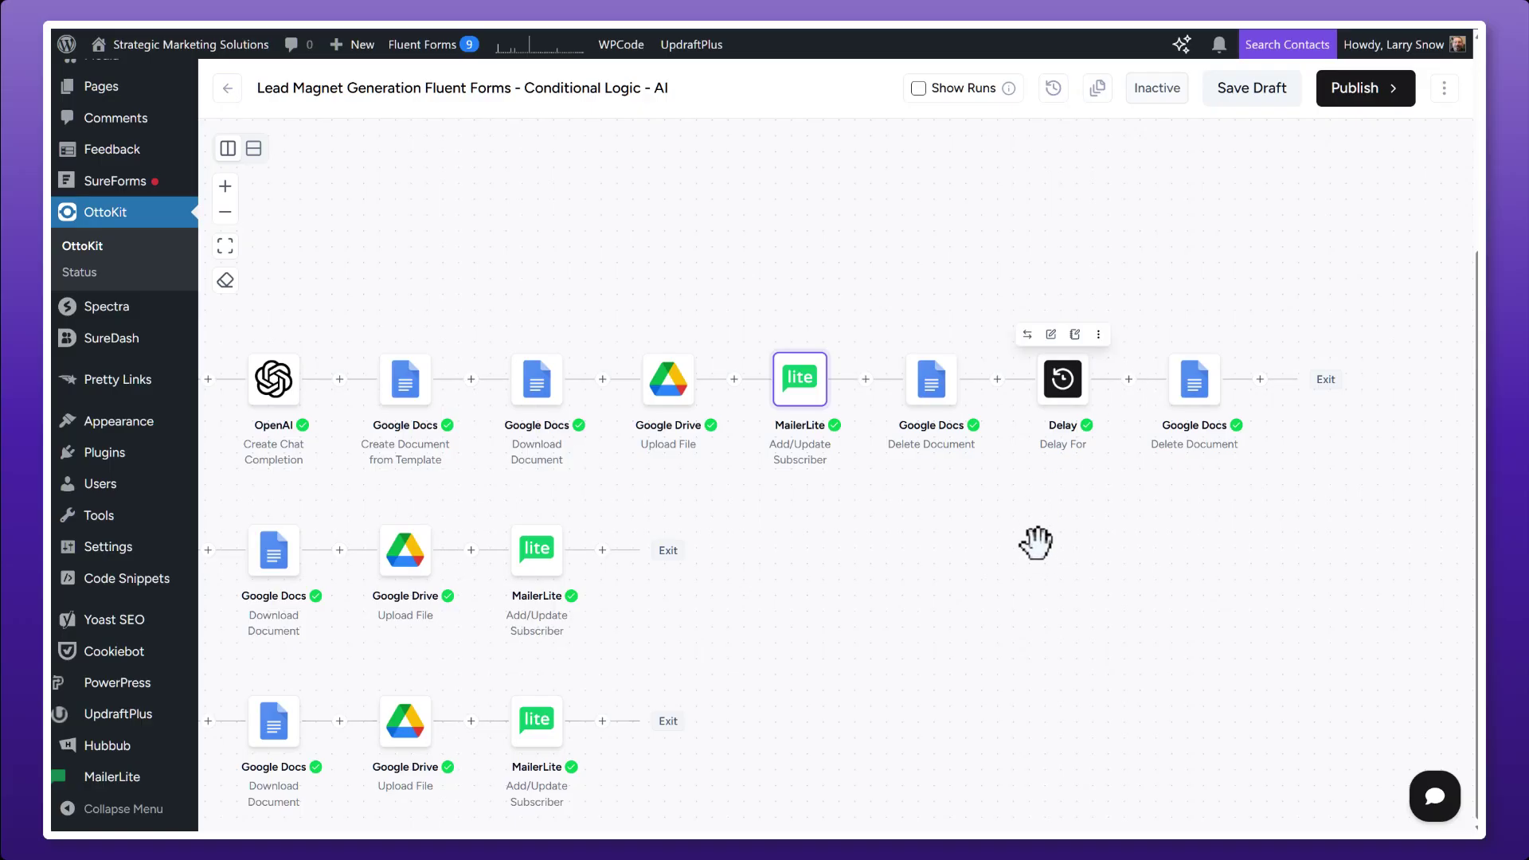
Review the event, connection and document mapping of the Delete Document step after MailerLite, and close it without continuing
left_click(929, 379)
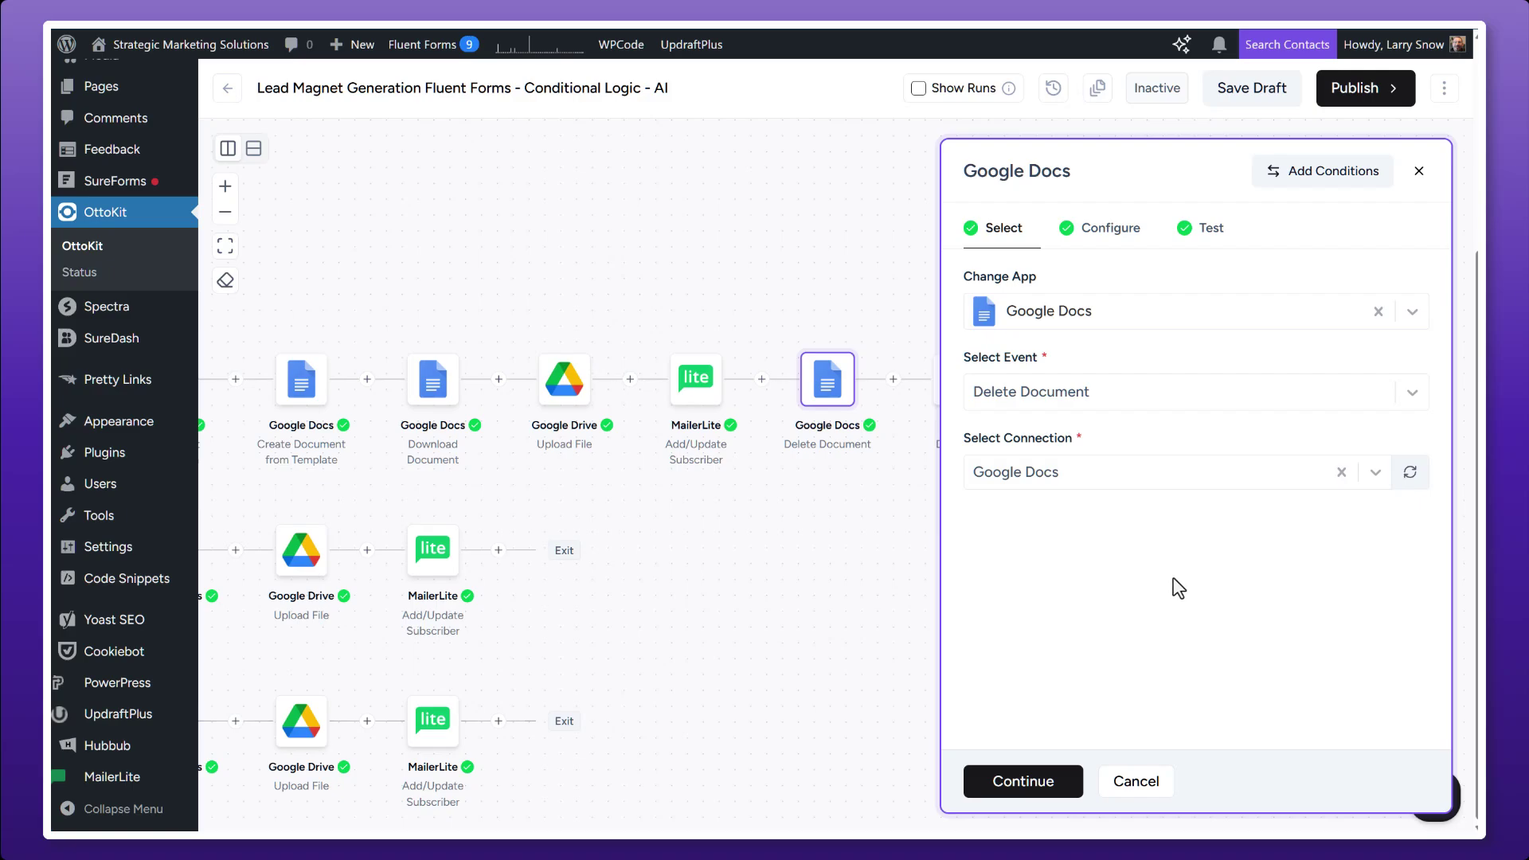
left_click(1127, 232)
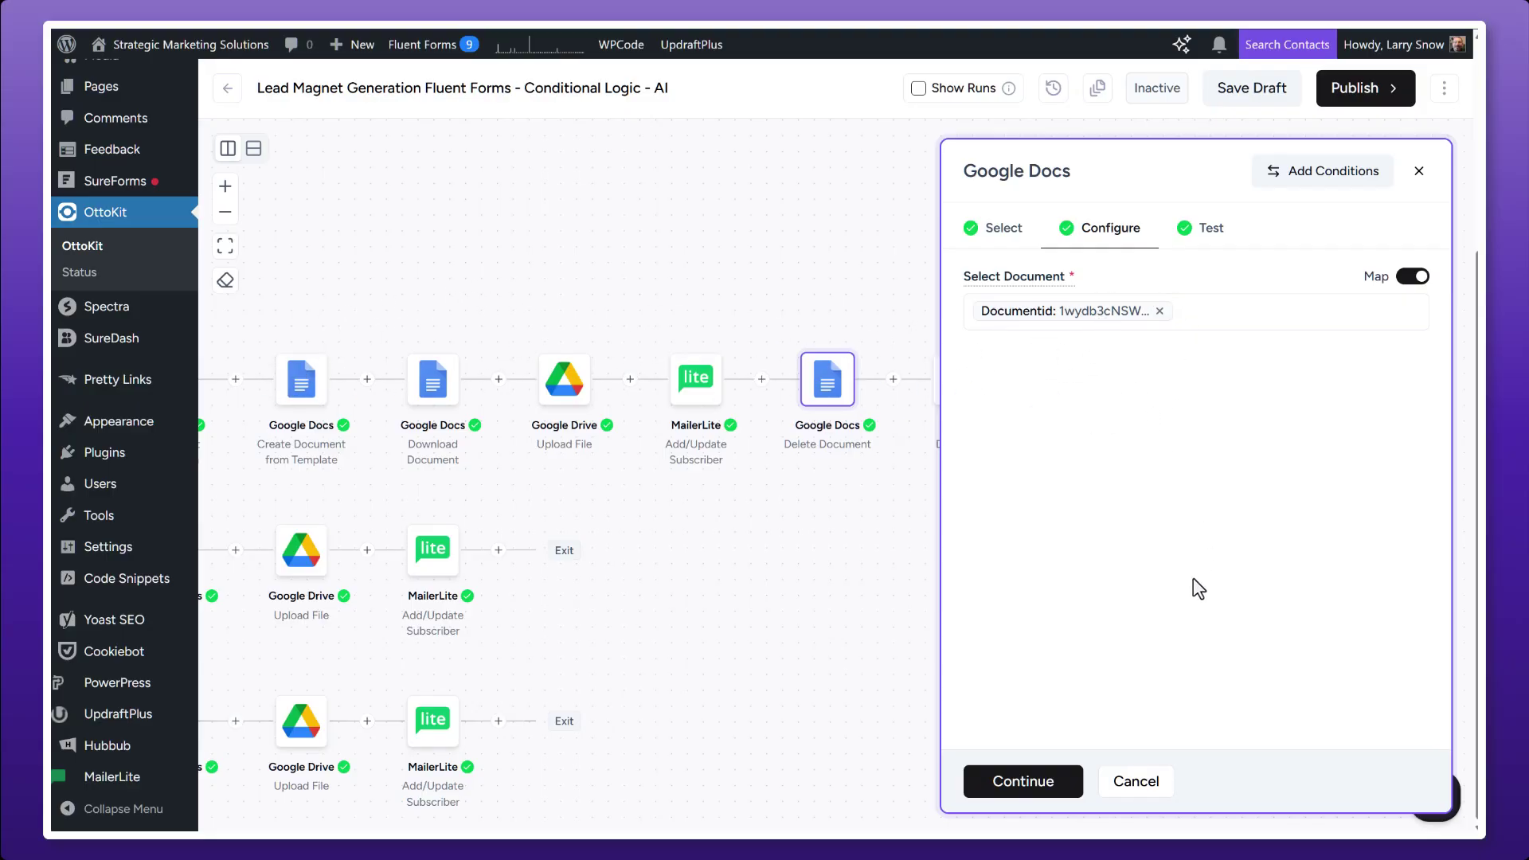
left_click(1137, 782)
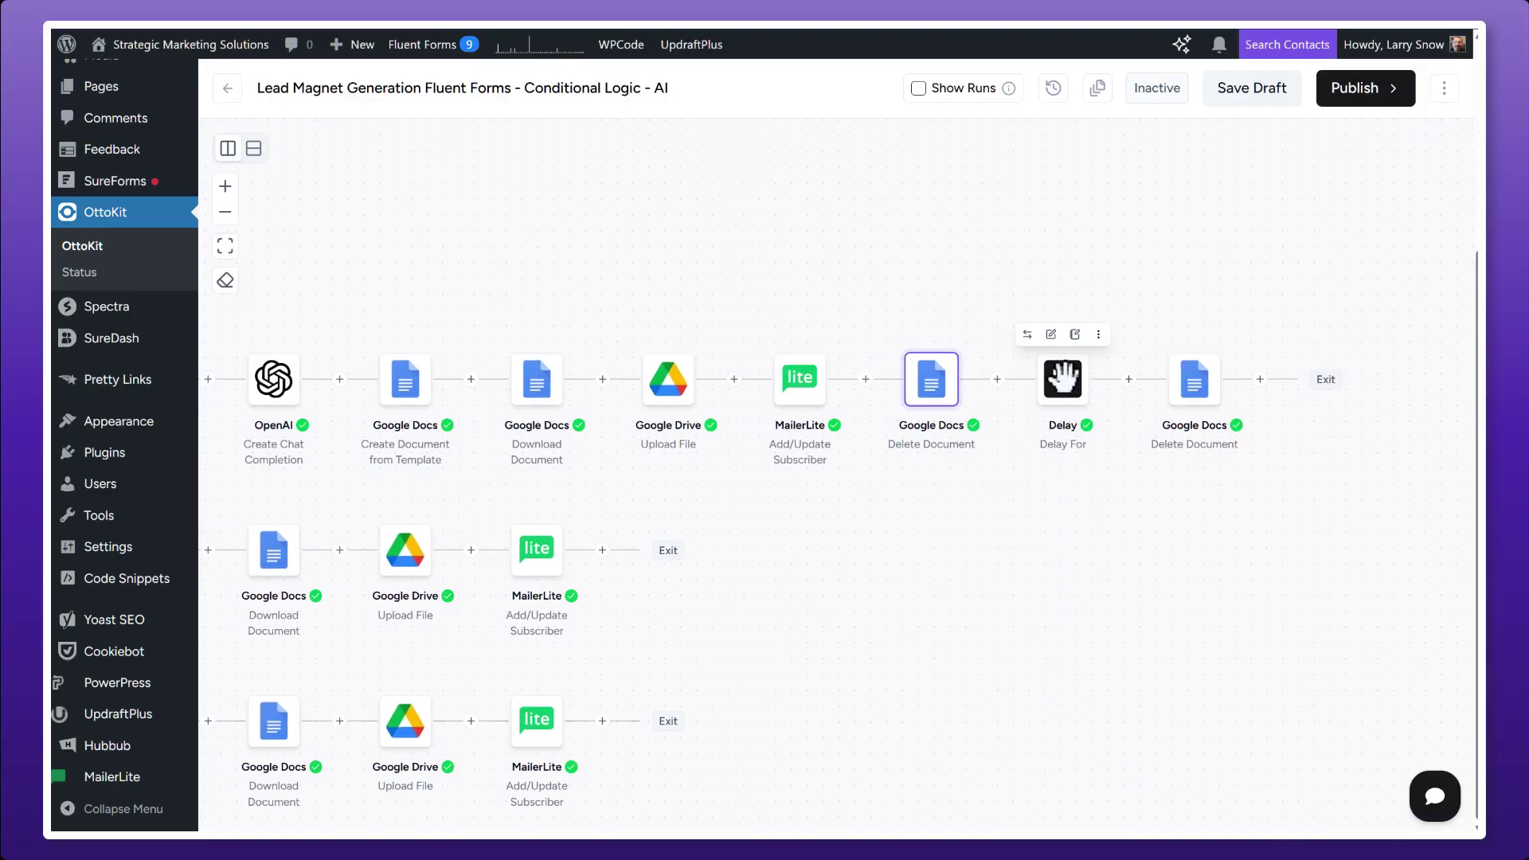
Review the Delay For step's Value and Unit, continue through its test section and save the step
left_click(1066, 376)
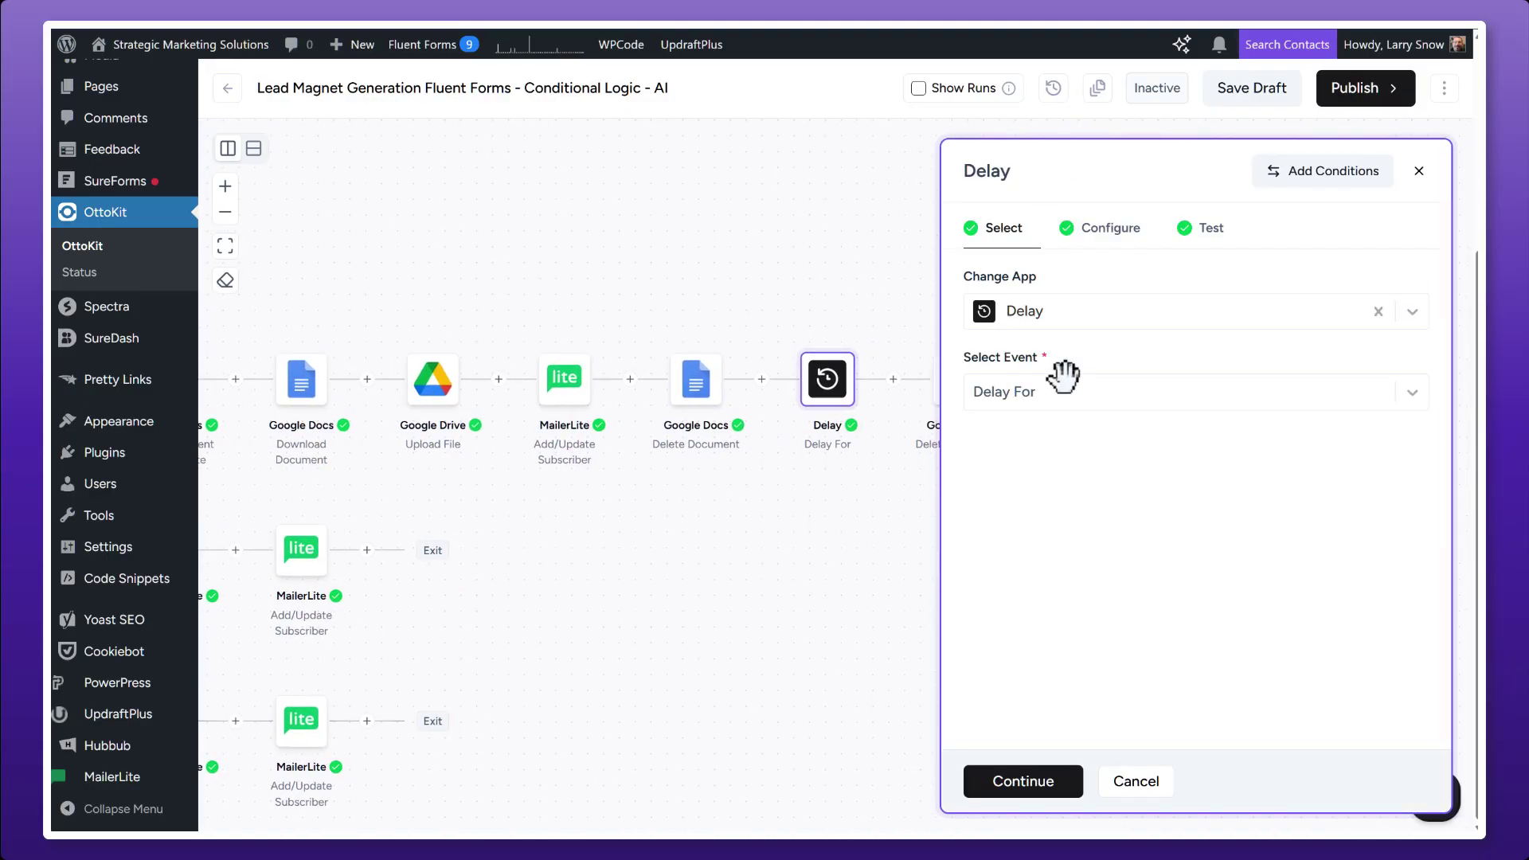
left_click(1089, 228)
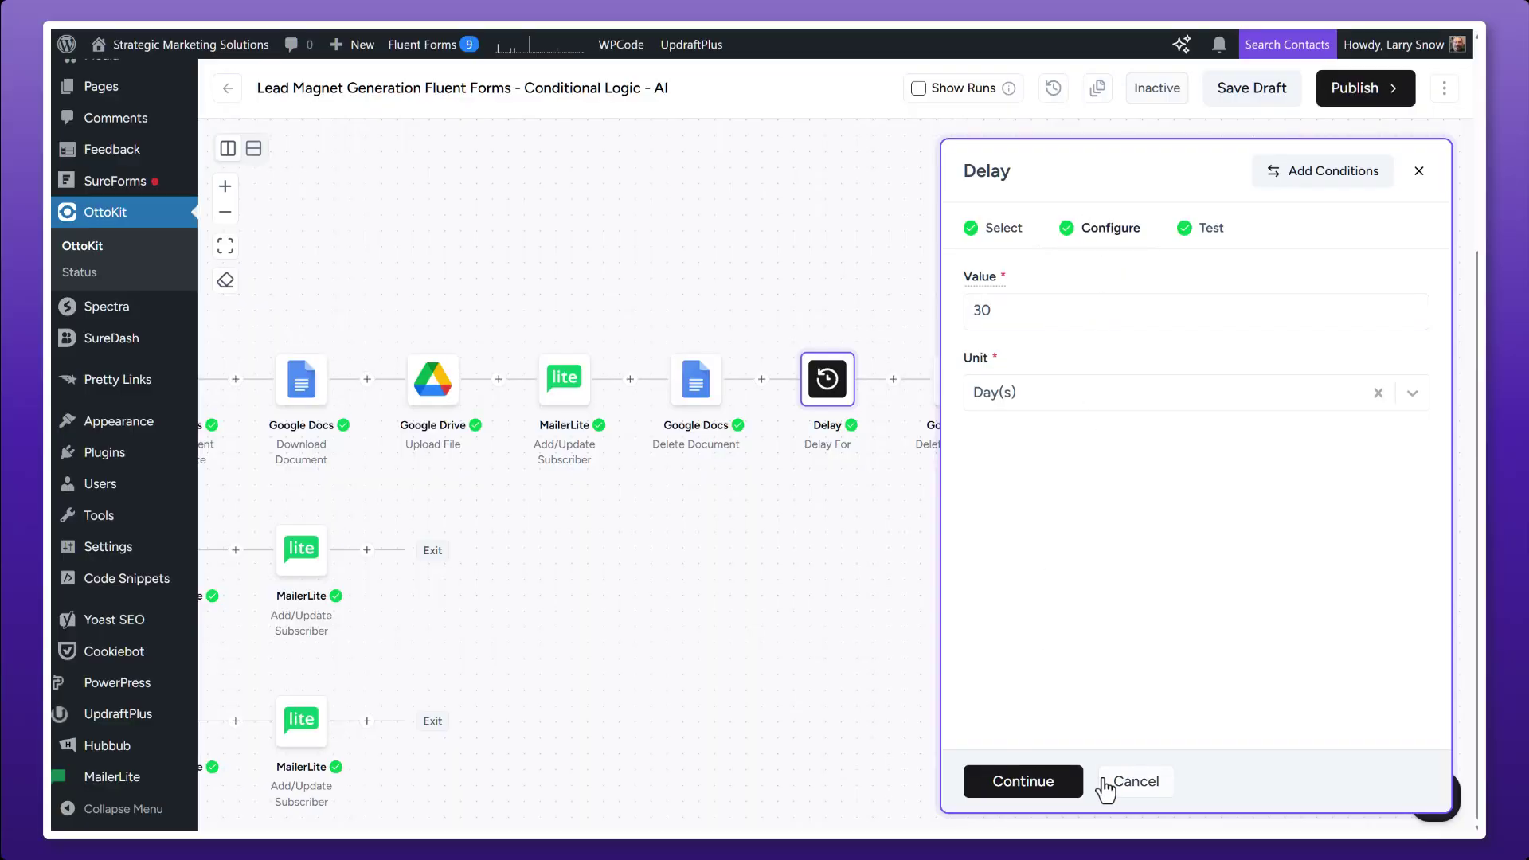
left_click(1023, 781)
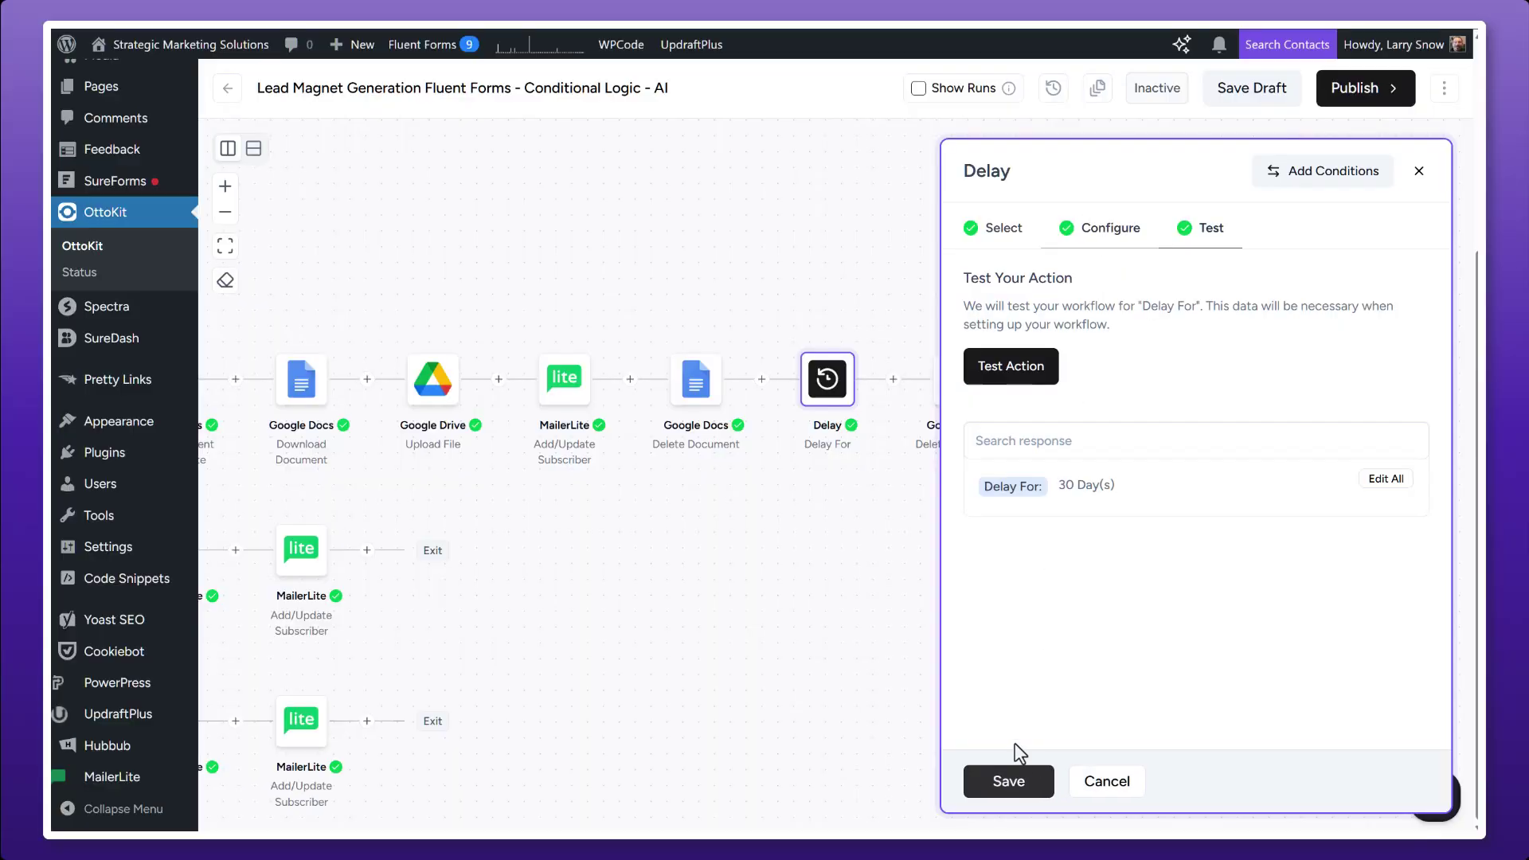
left_click(1009, 778)
Review the final Delete Document step's event, connection and mapped Id after the delay, and close it without continuing
mouse_move(928, 357)
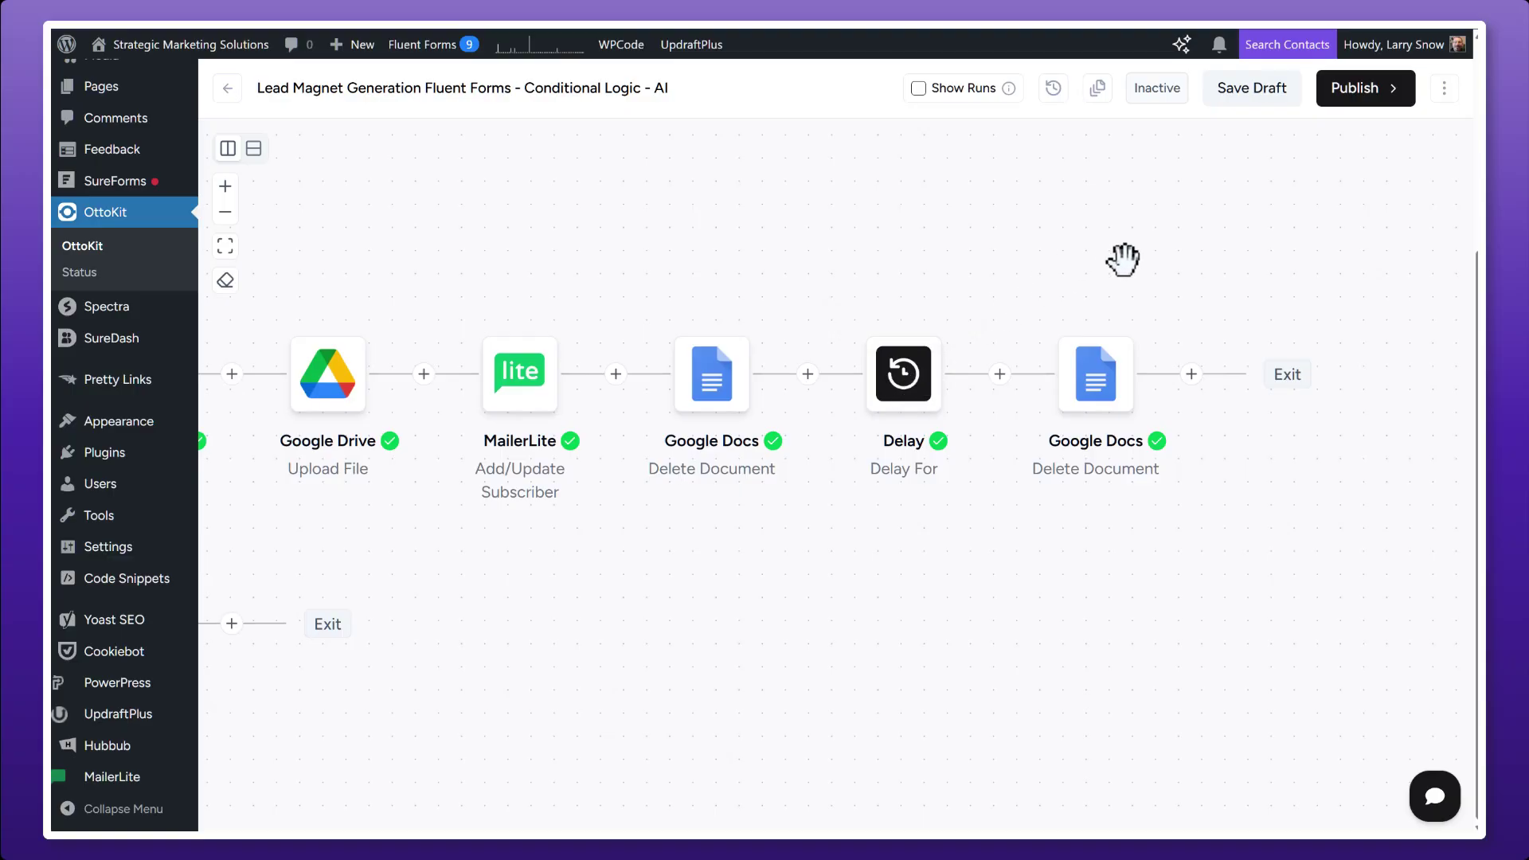
left_click(1099, 389)
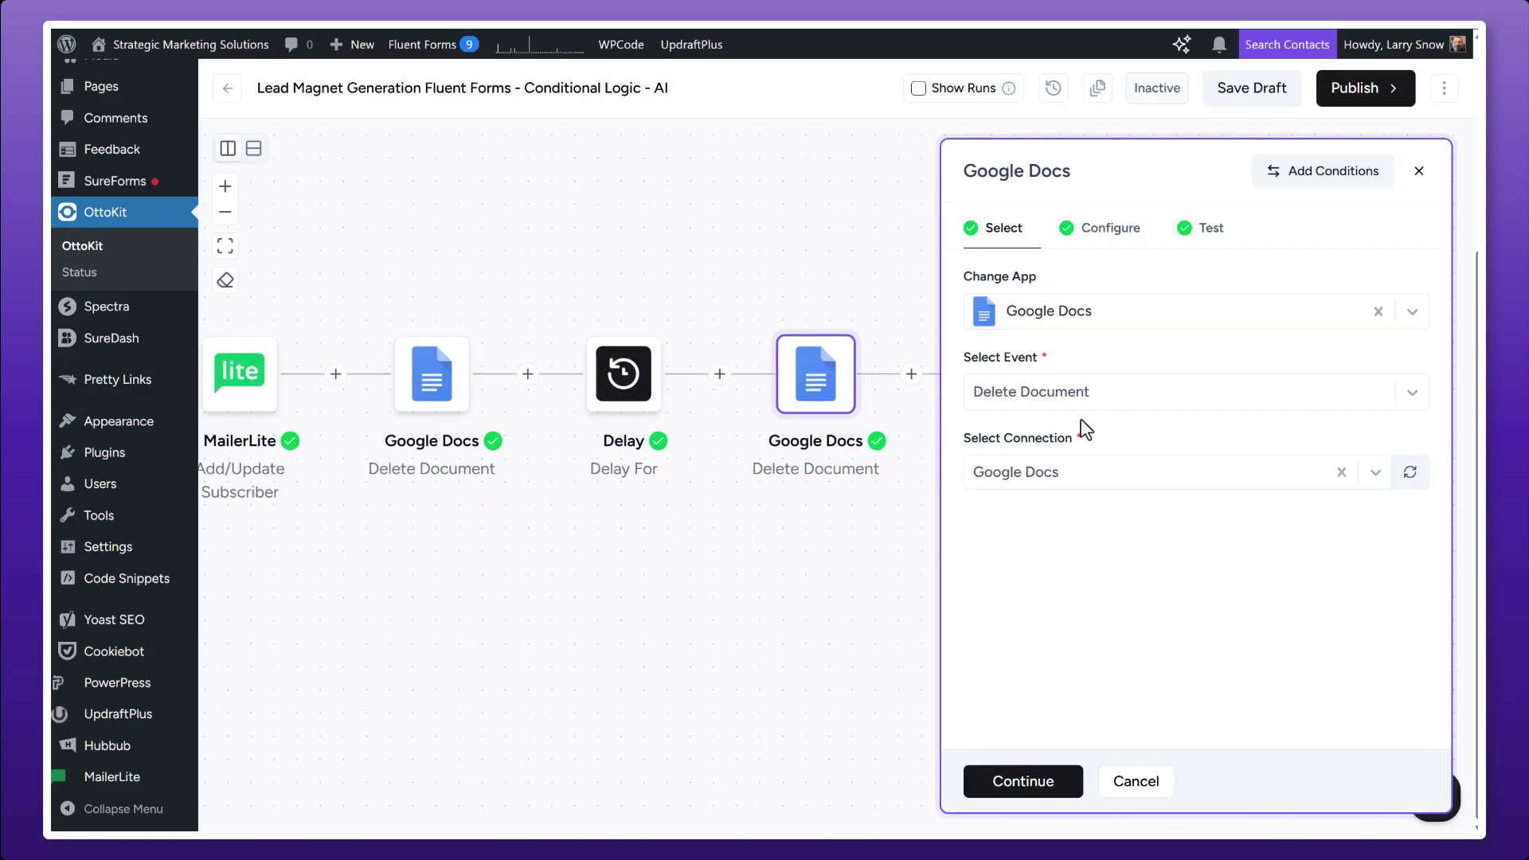
left_click(1112, 229)
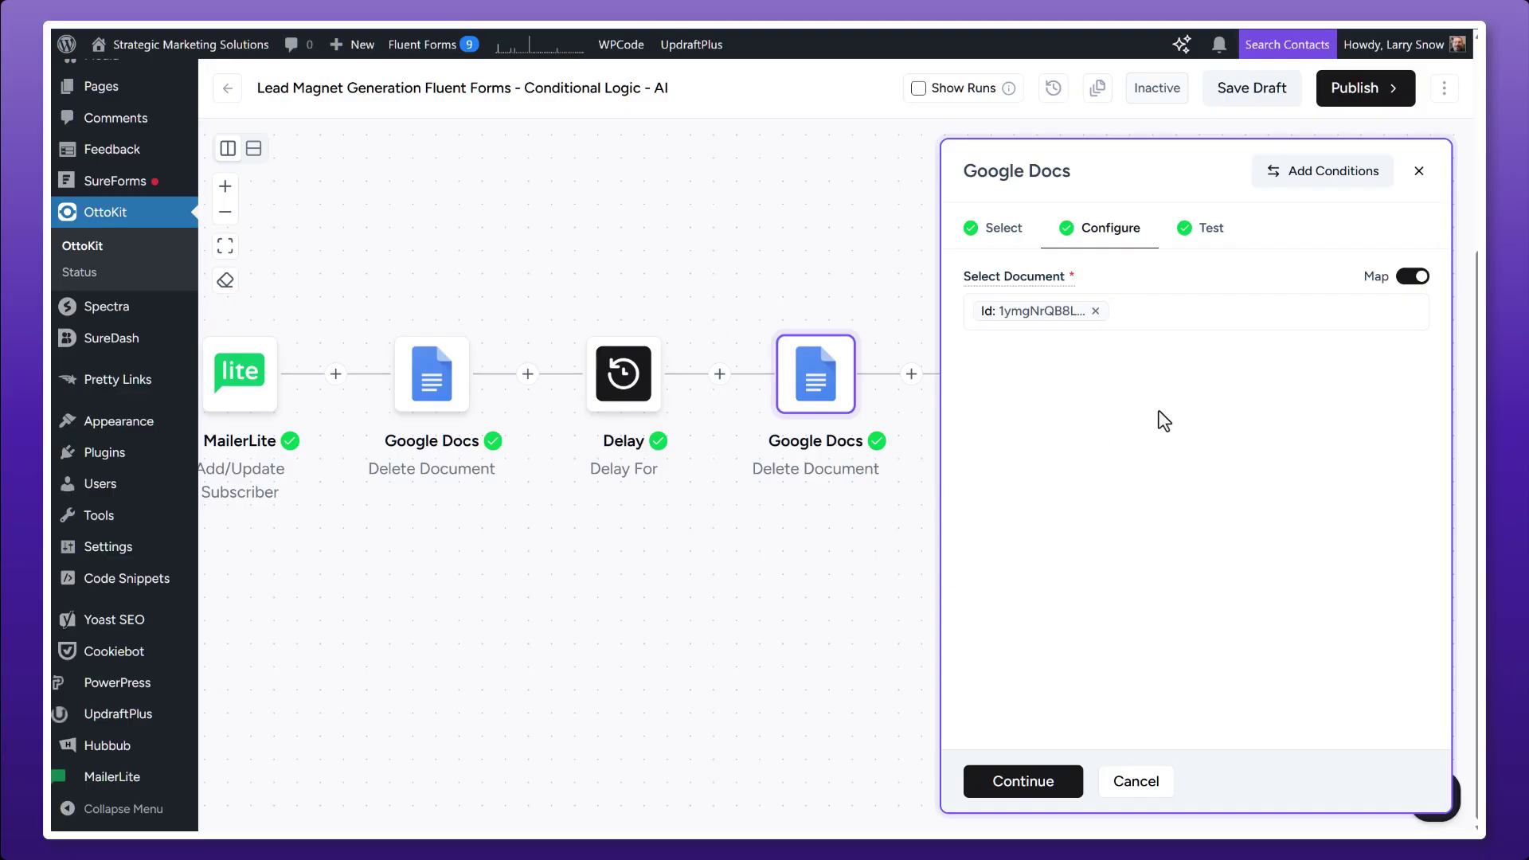
left_click(1136, 781)
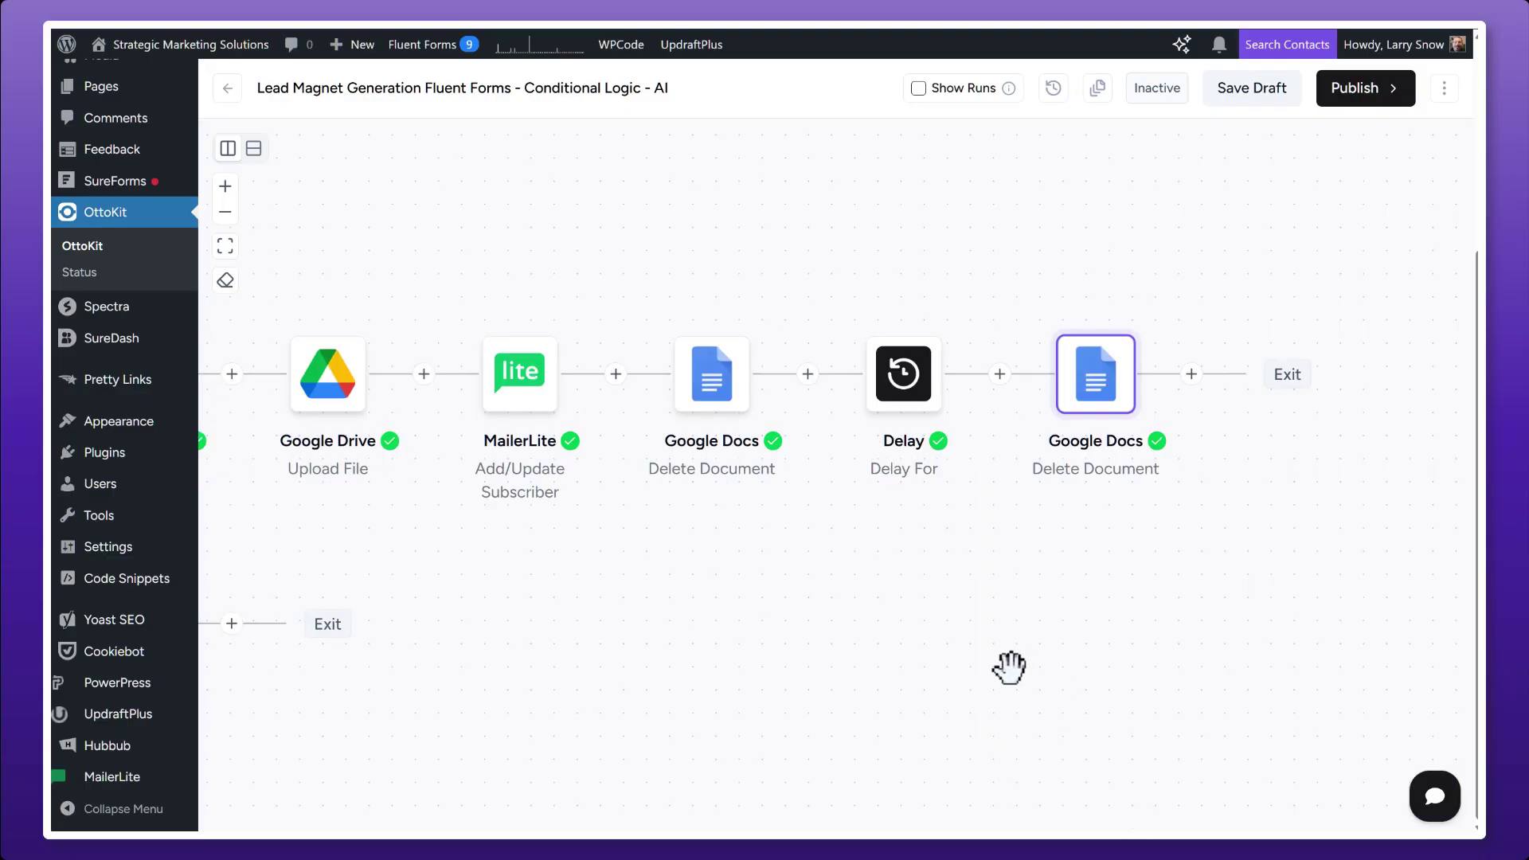
scroll(924, 638, "down", 1)
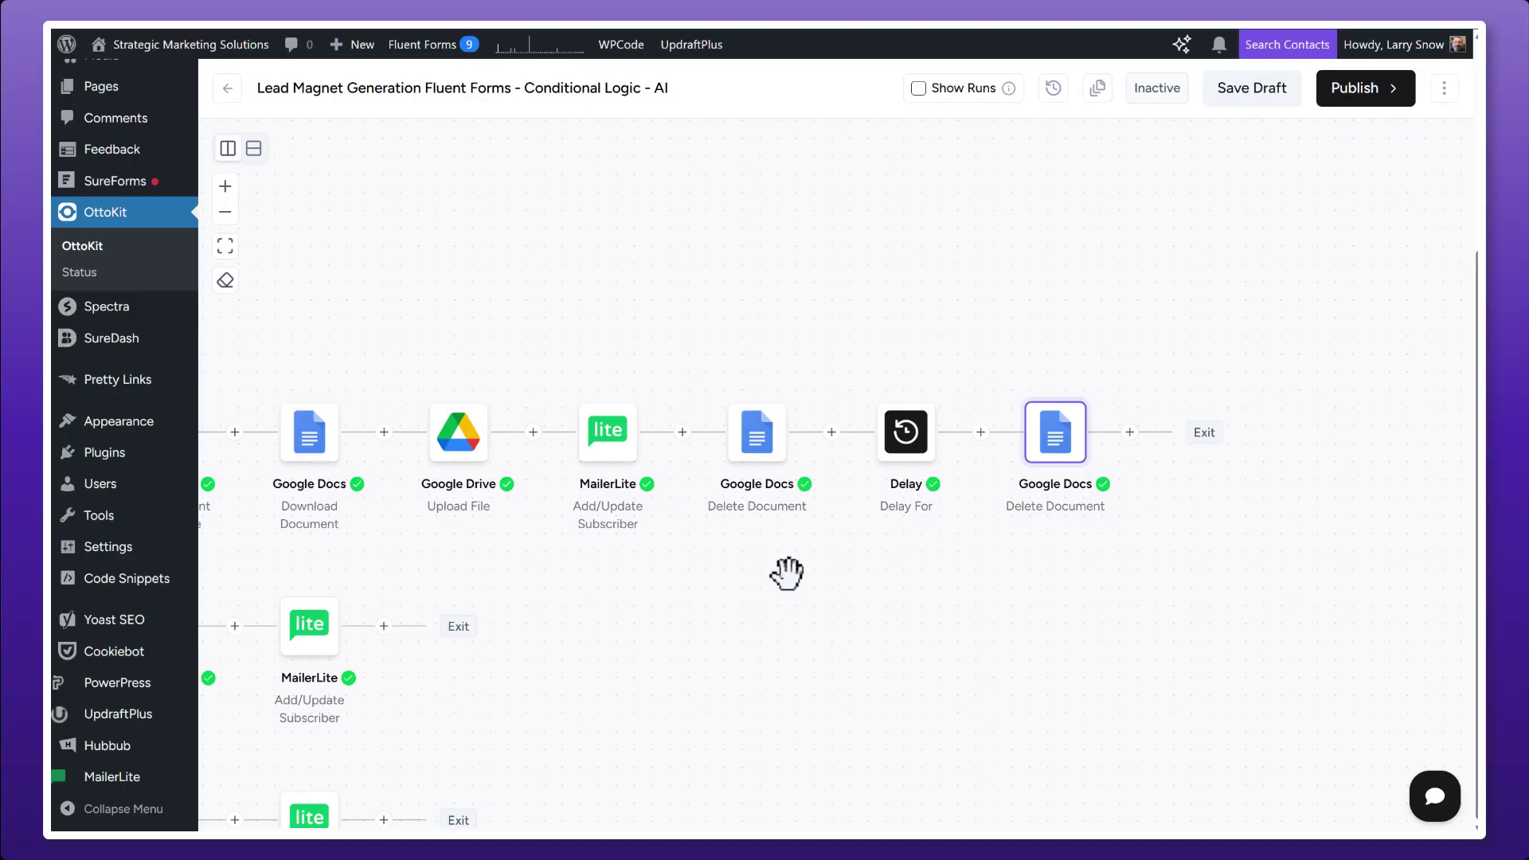
scroll(772, 546, "down", 1)
left_click_drag(773, 547, 1141, 410)
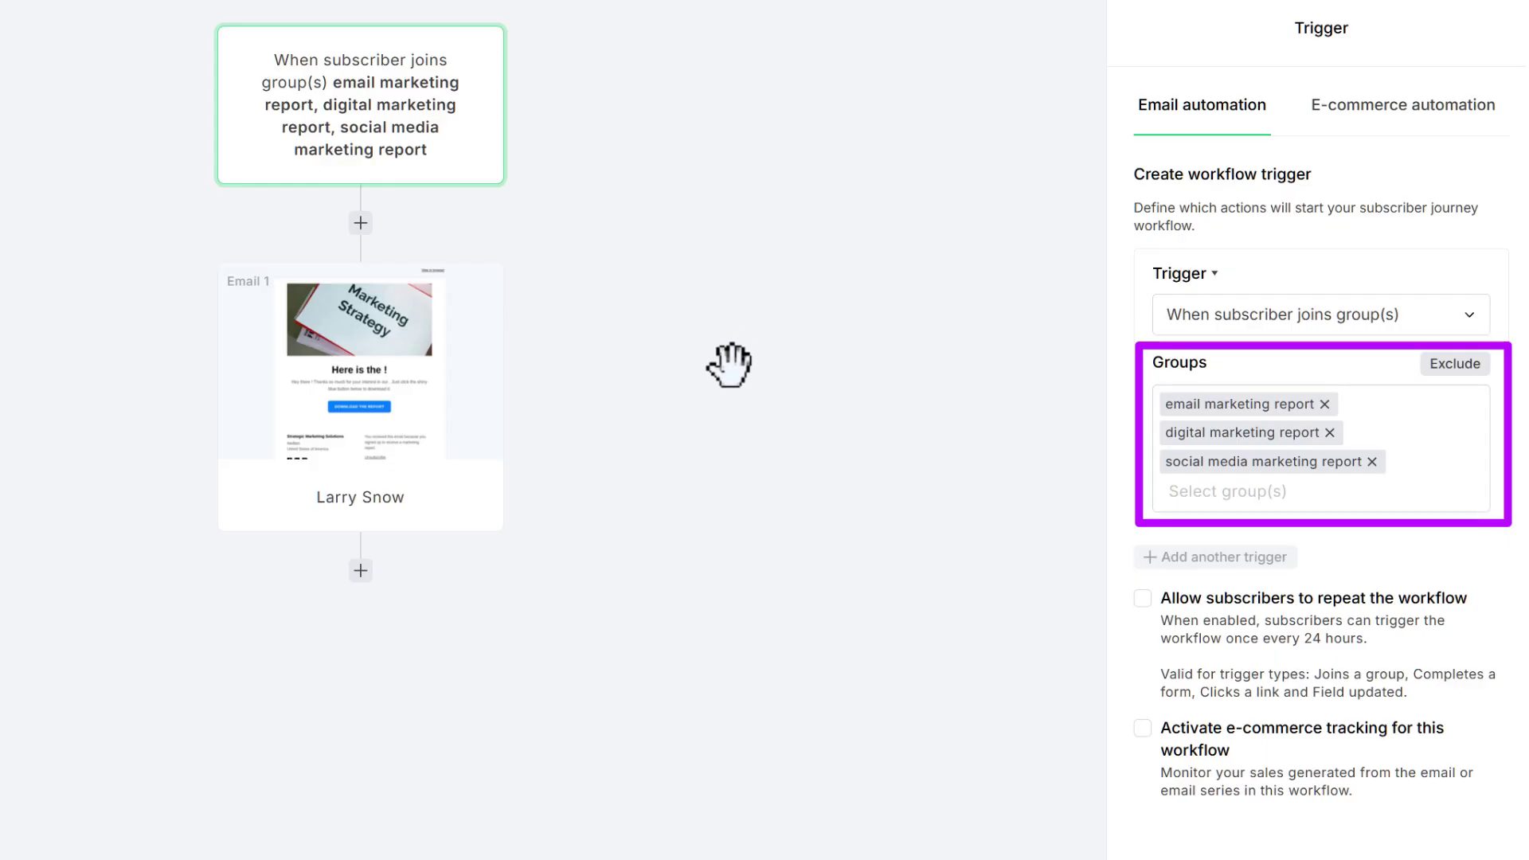
mouse_move(406, 406)
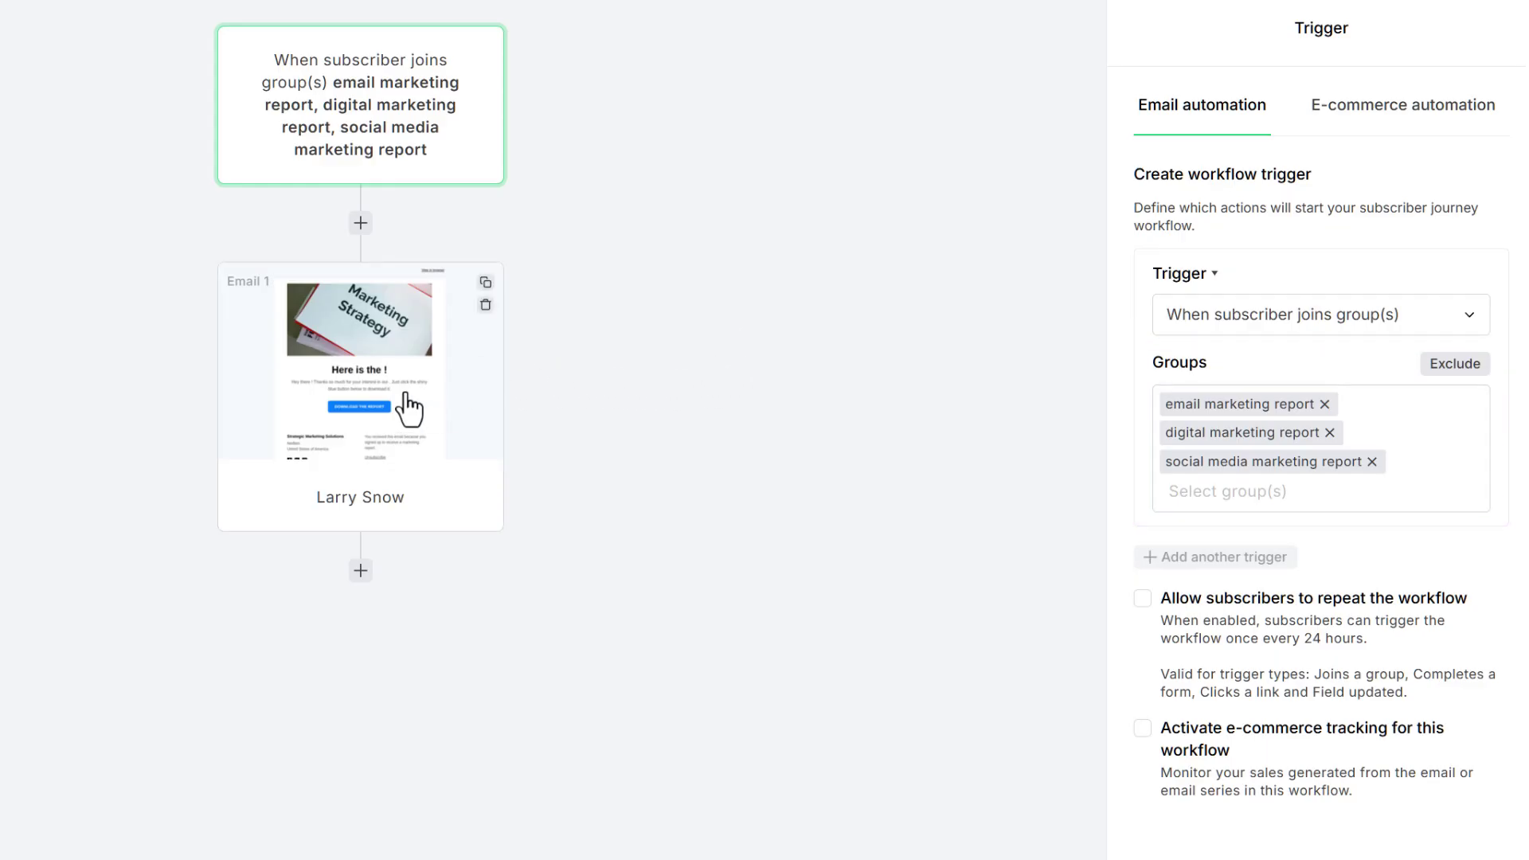
Open the automation's email and try inserting the Lead Magnet Name variable before "Thanks so much" in the body text, reverting the insertion
left_click(350, 374)
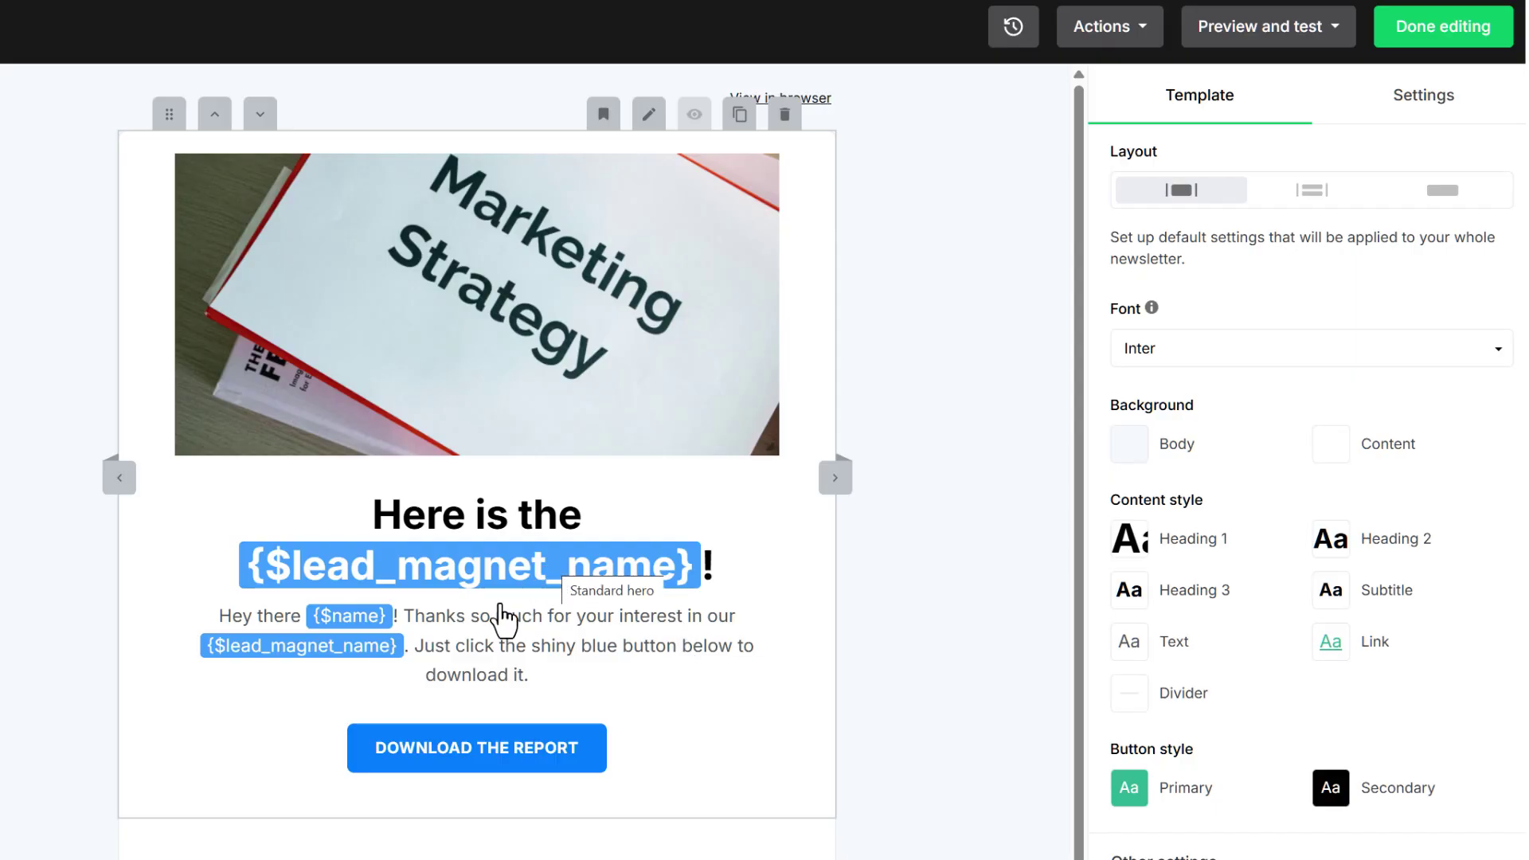
left_click(404, 616)
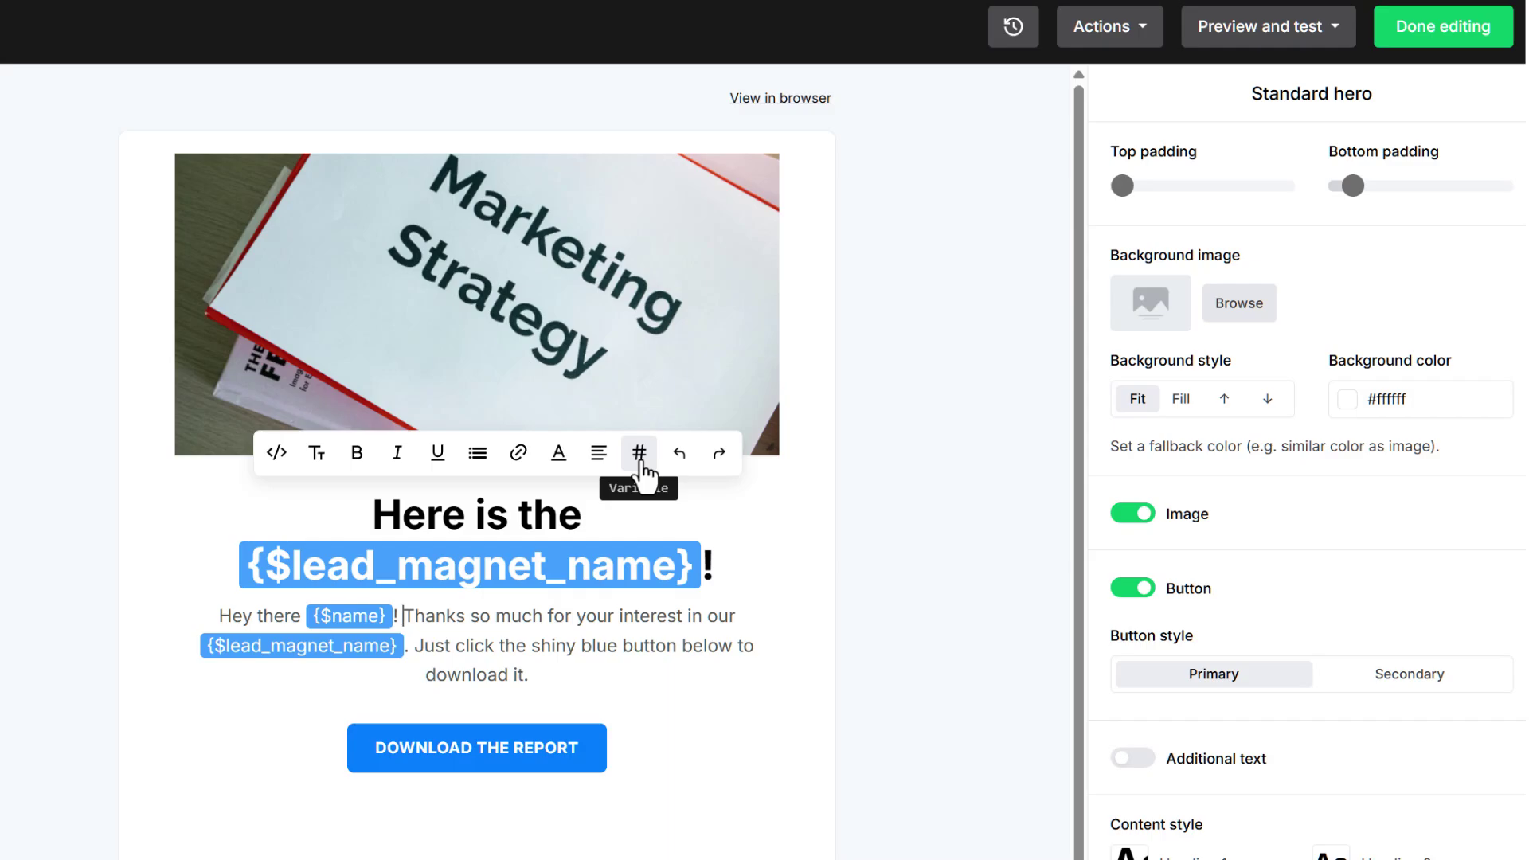
left_click(639, 454)
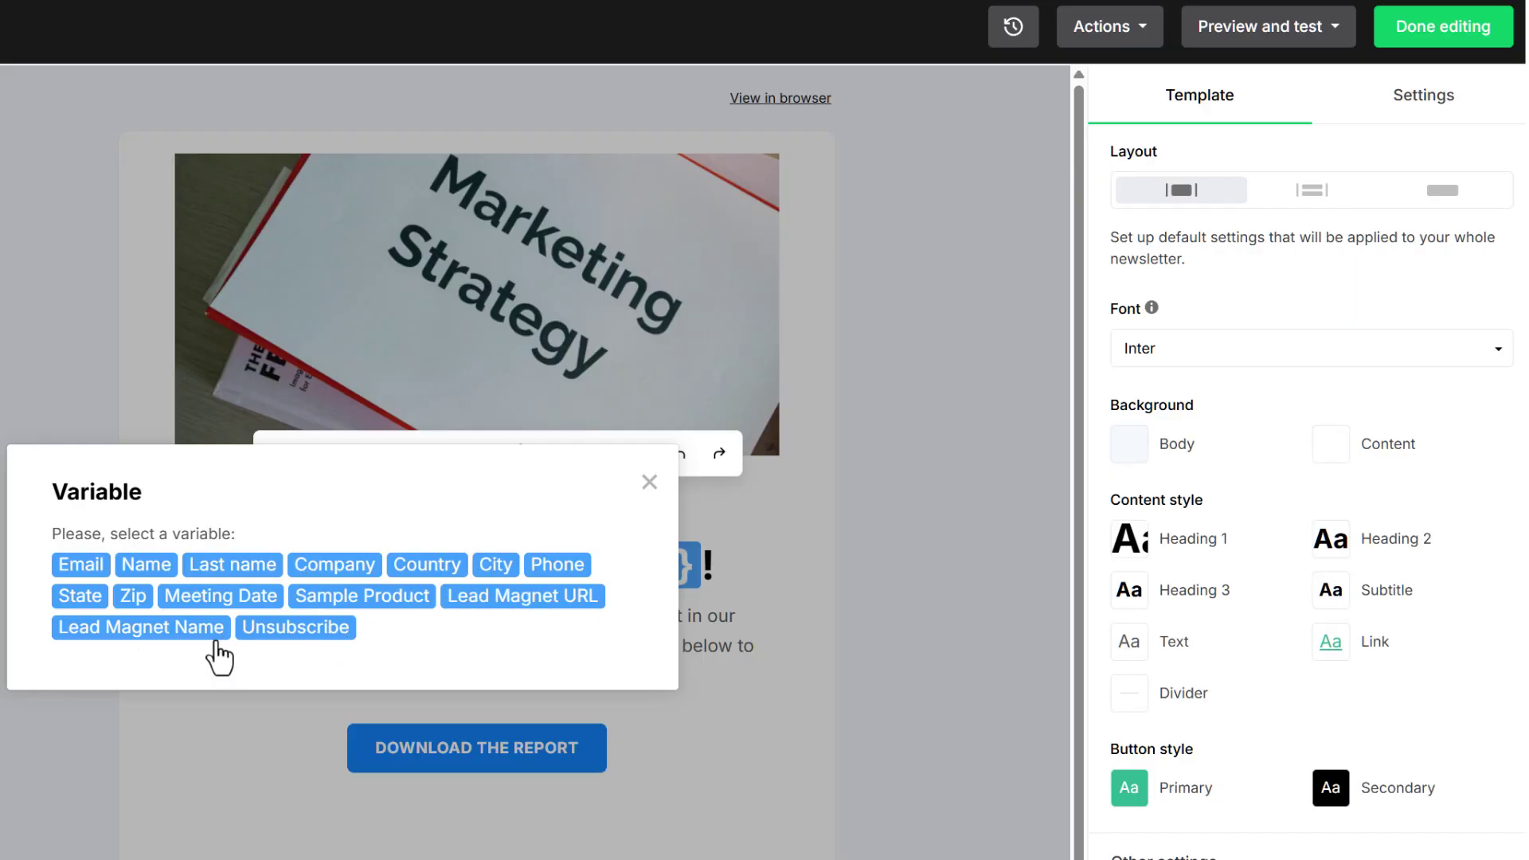
left_click(157, 642)
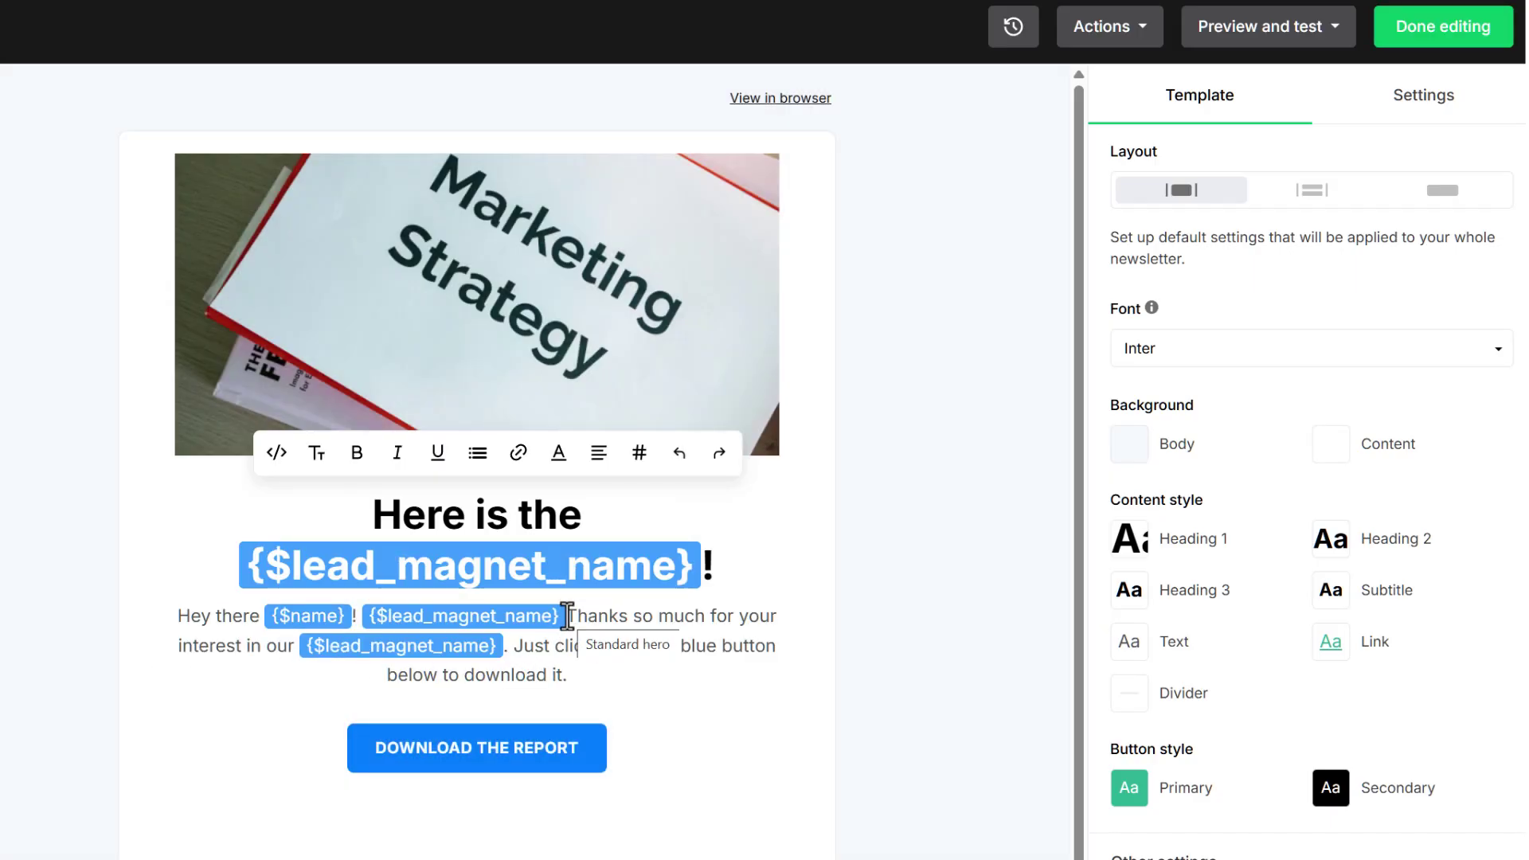
key("ctrl+z")
Check the link variable behind the Download the Report button, finish editing the email and return to the automations overview
scroll(590, 629, "down", 1)
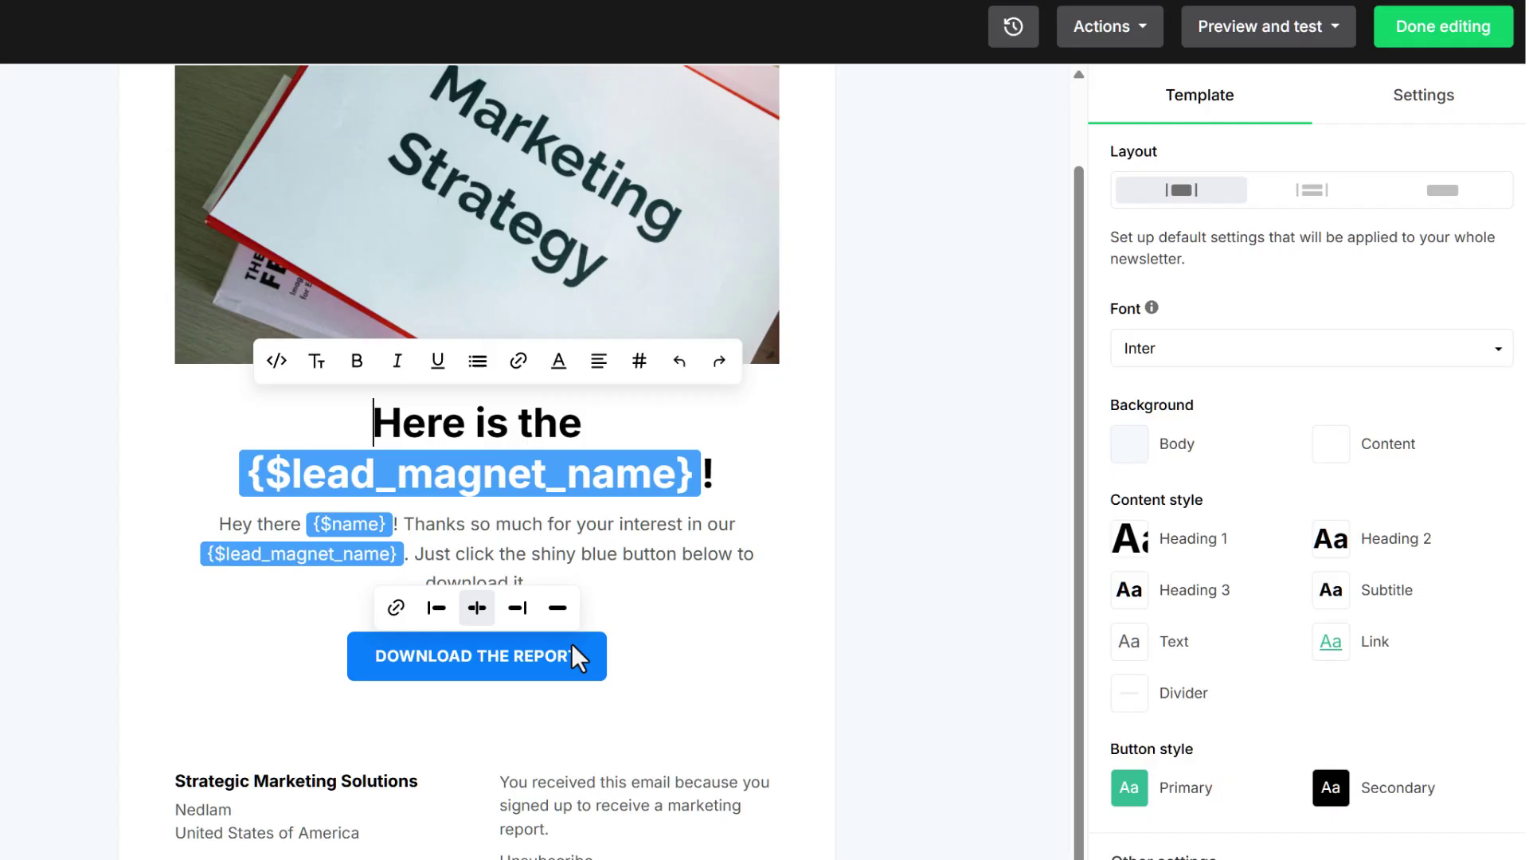
left_click(475, 660)
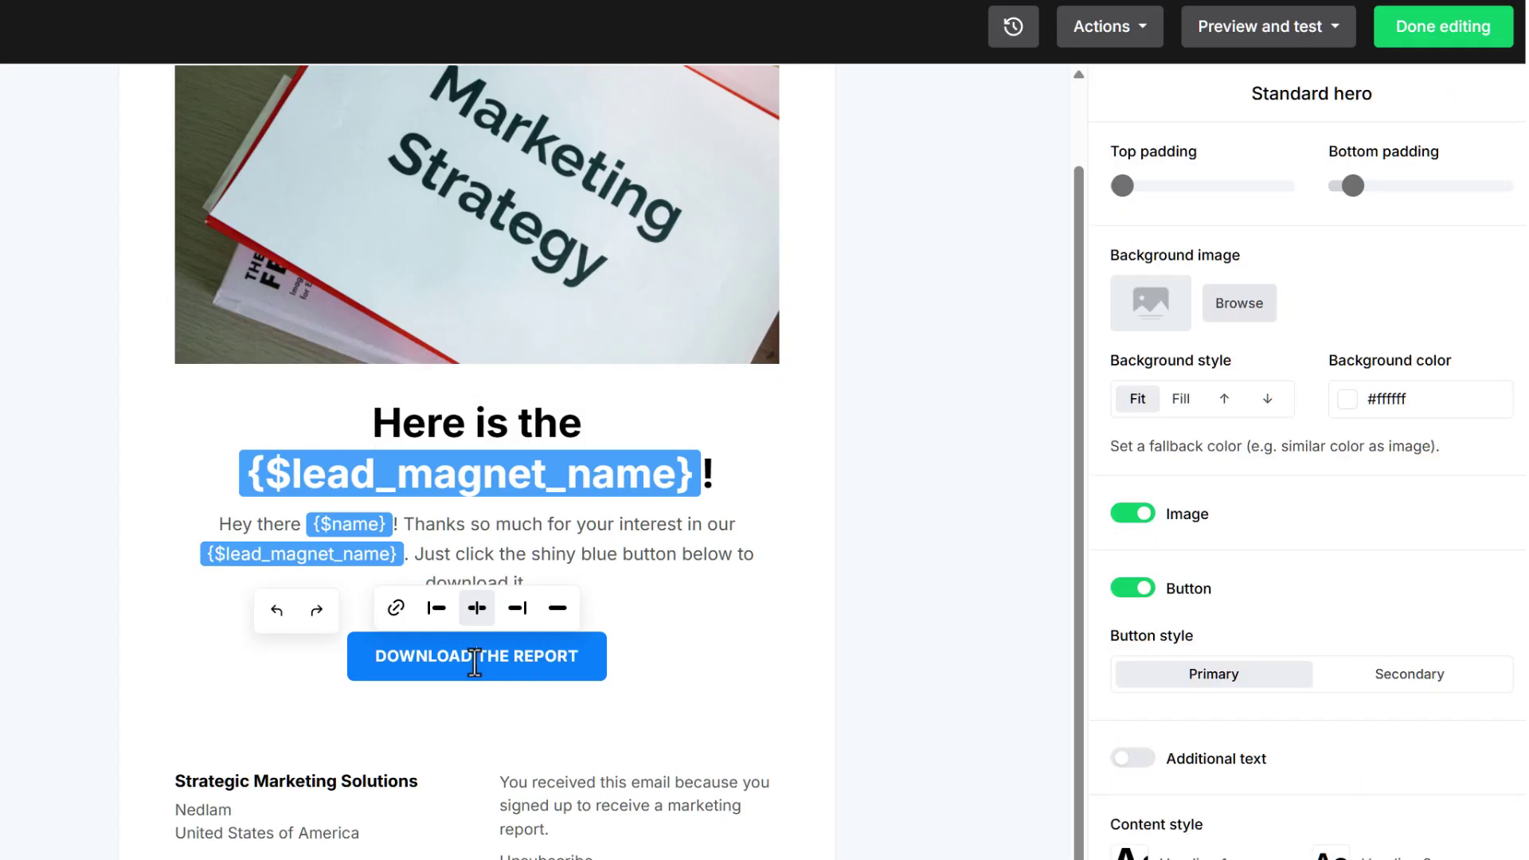
left_click(470, 656)
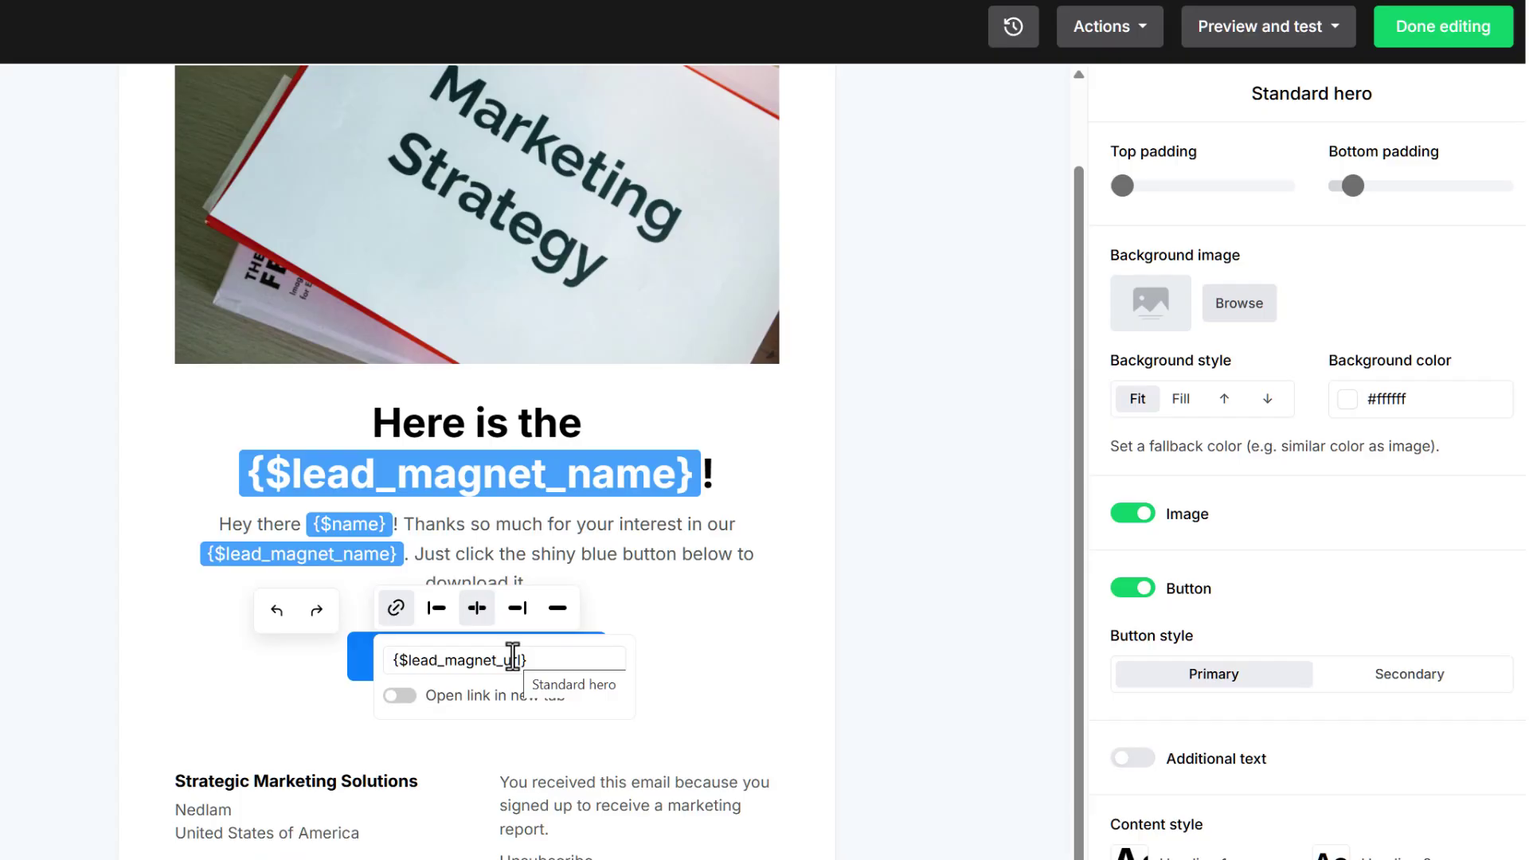
left_click(653, 660)
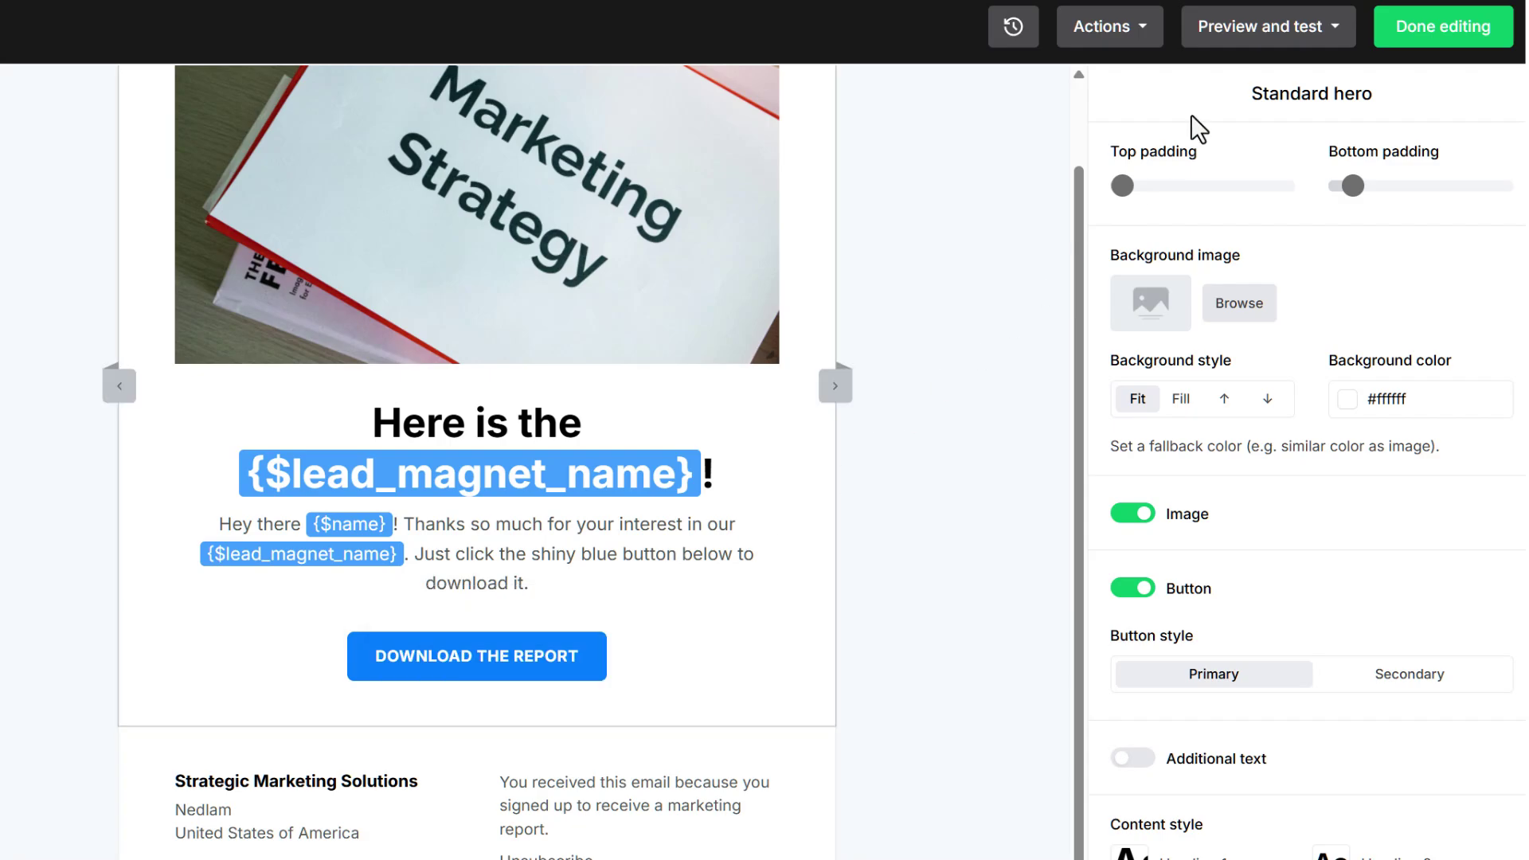
left_click(1464, 44)
left_click(160, 49)
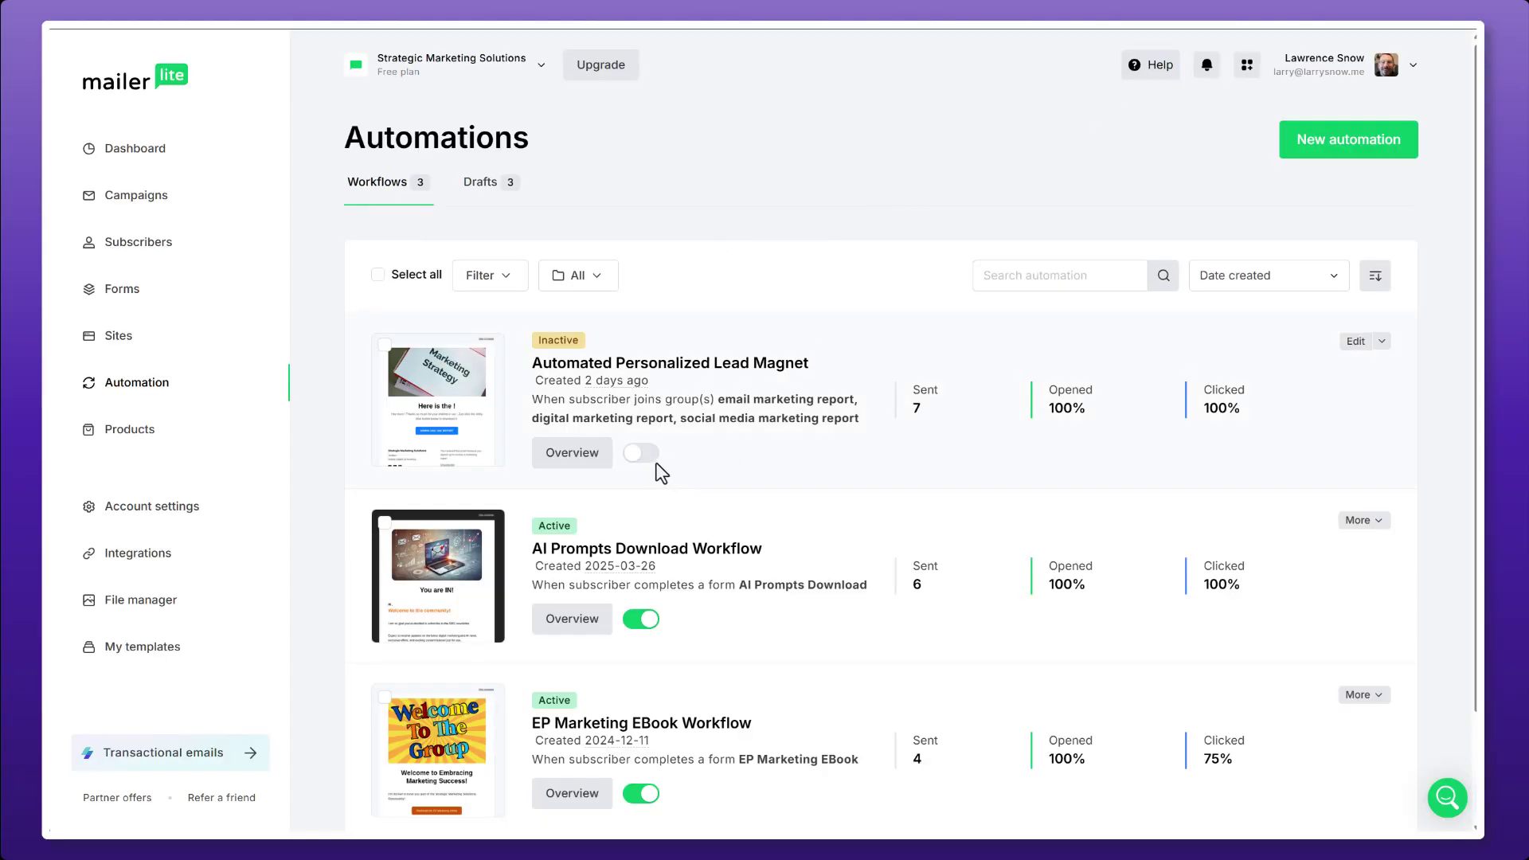
Activate the Automated Personalized Lead Magnet automation without adding existing subscribers, and publish the Fluent Forms lead magnet workflow in OttoKit
left_click(641, 453)
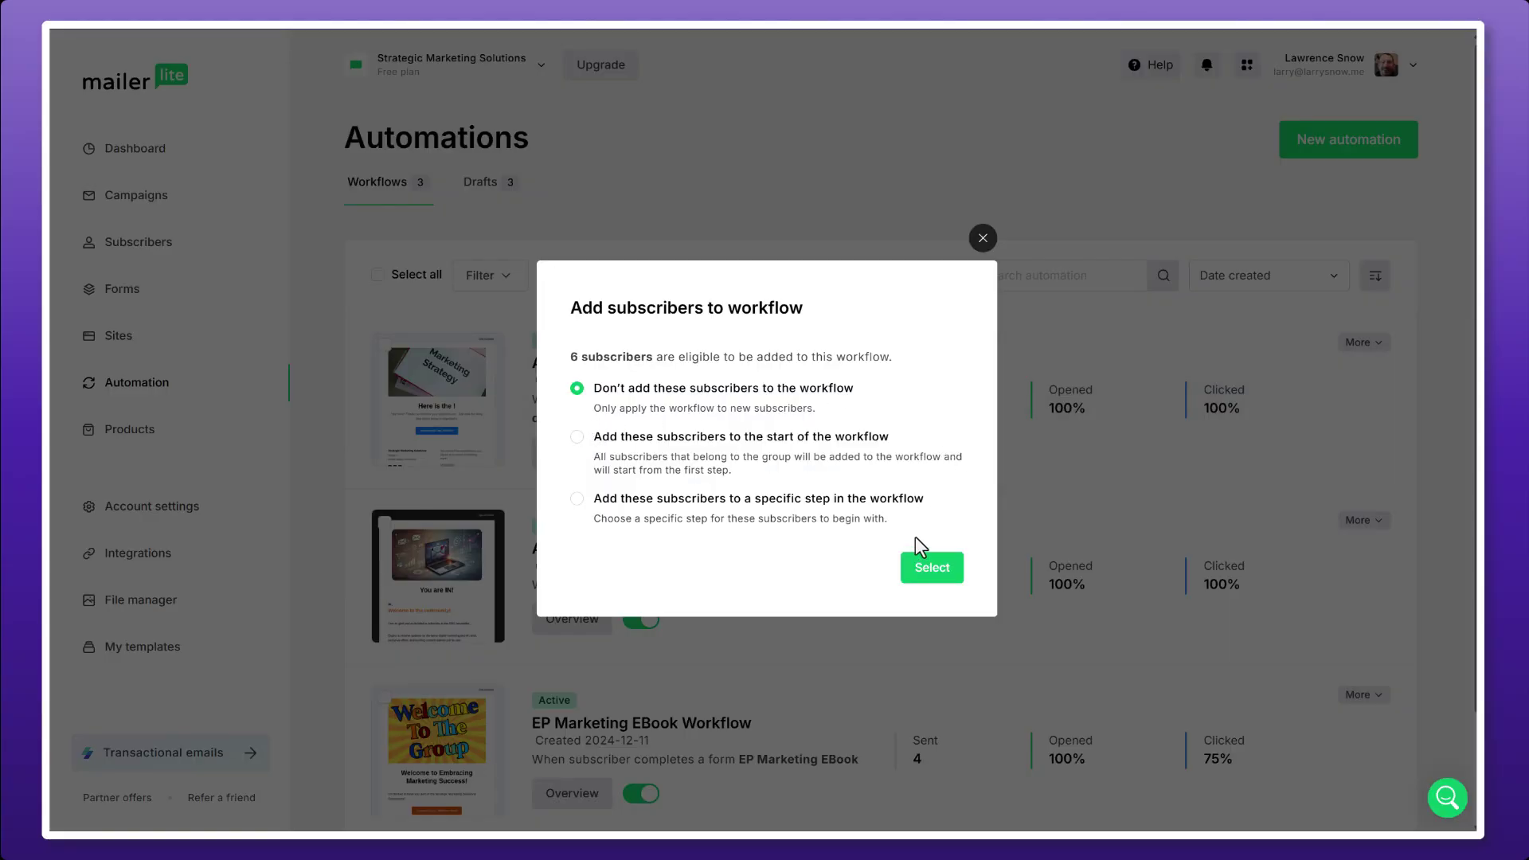
left_click(940, 576)
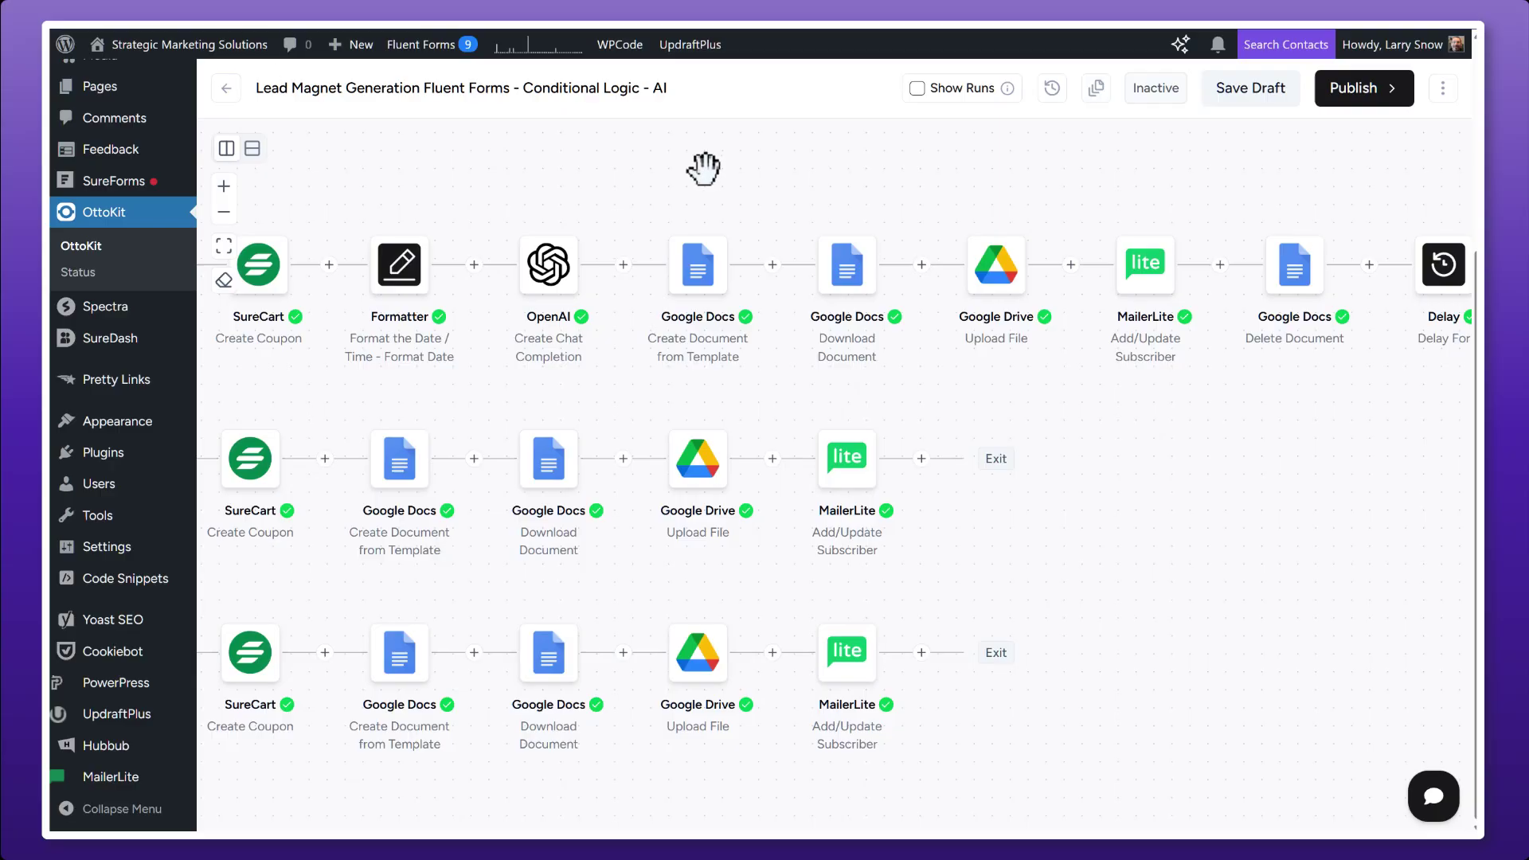
left_click(1372, 112)
left_click(1364, 129)
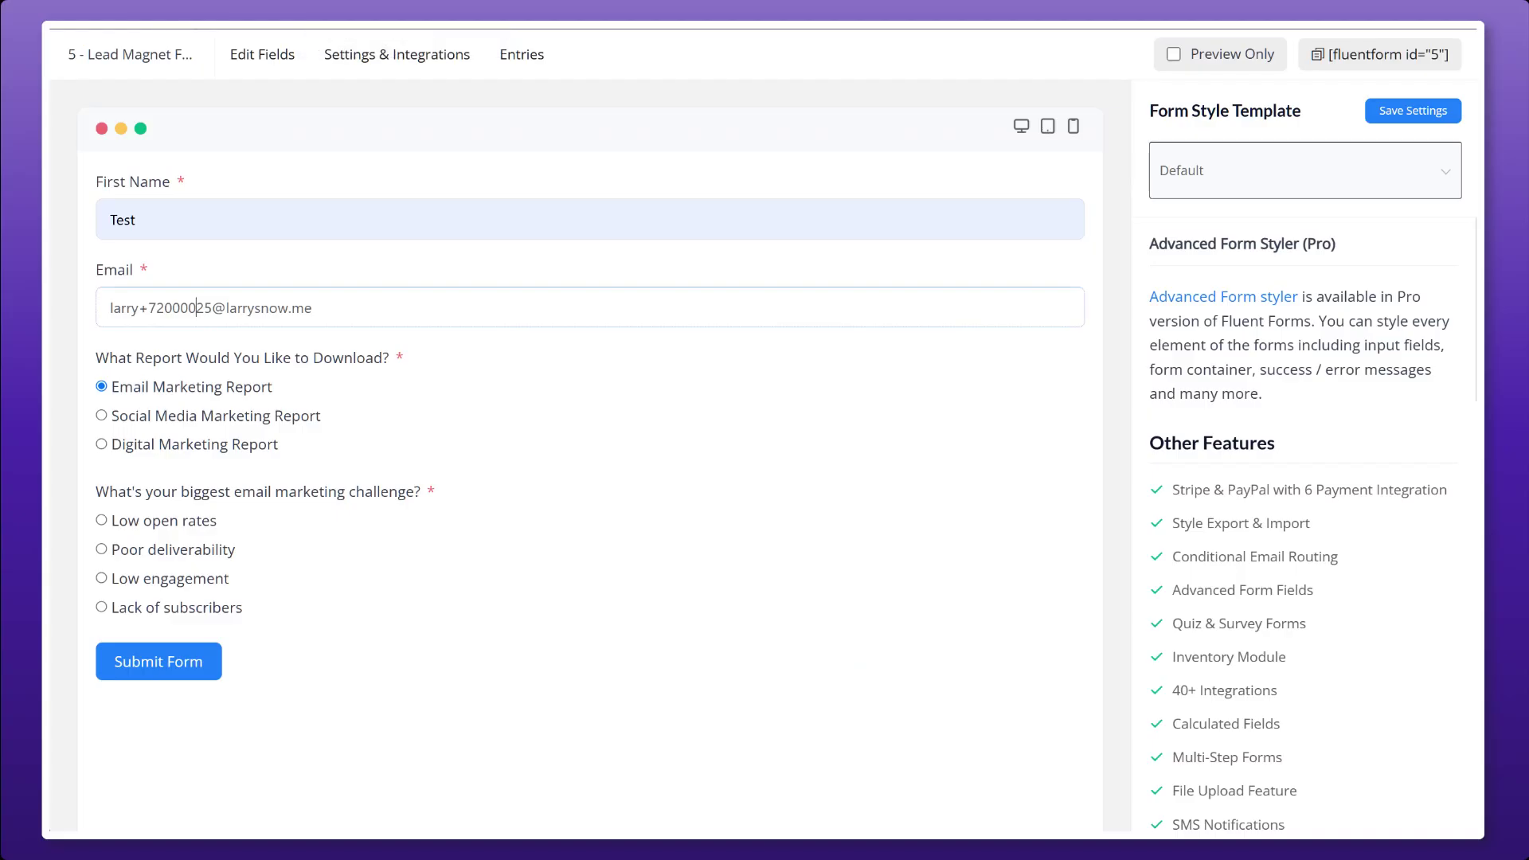
Submit the Email Marketing Report test form with Lack of subscribers as the challenge, and confirm the email address from the Gmail confirmation message
left_click(415, 207)
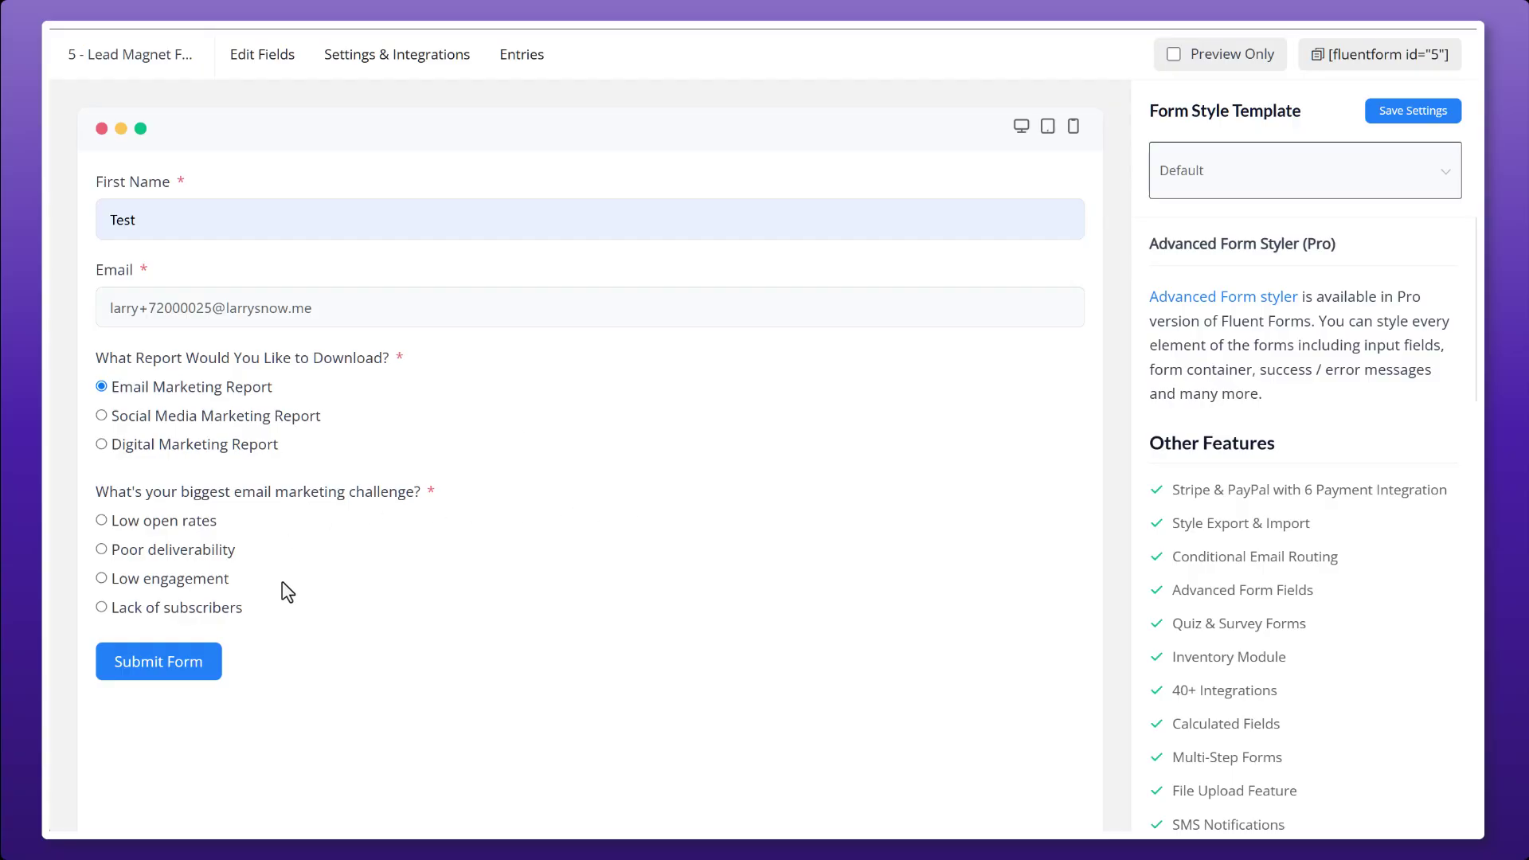
left_click(217, 613)
left_click(201, 673)
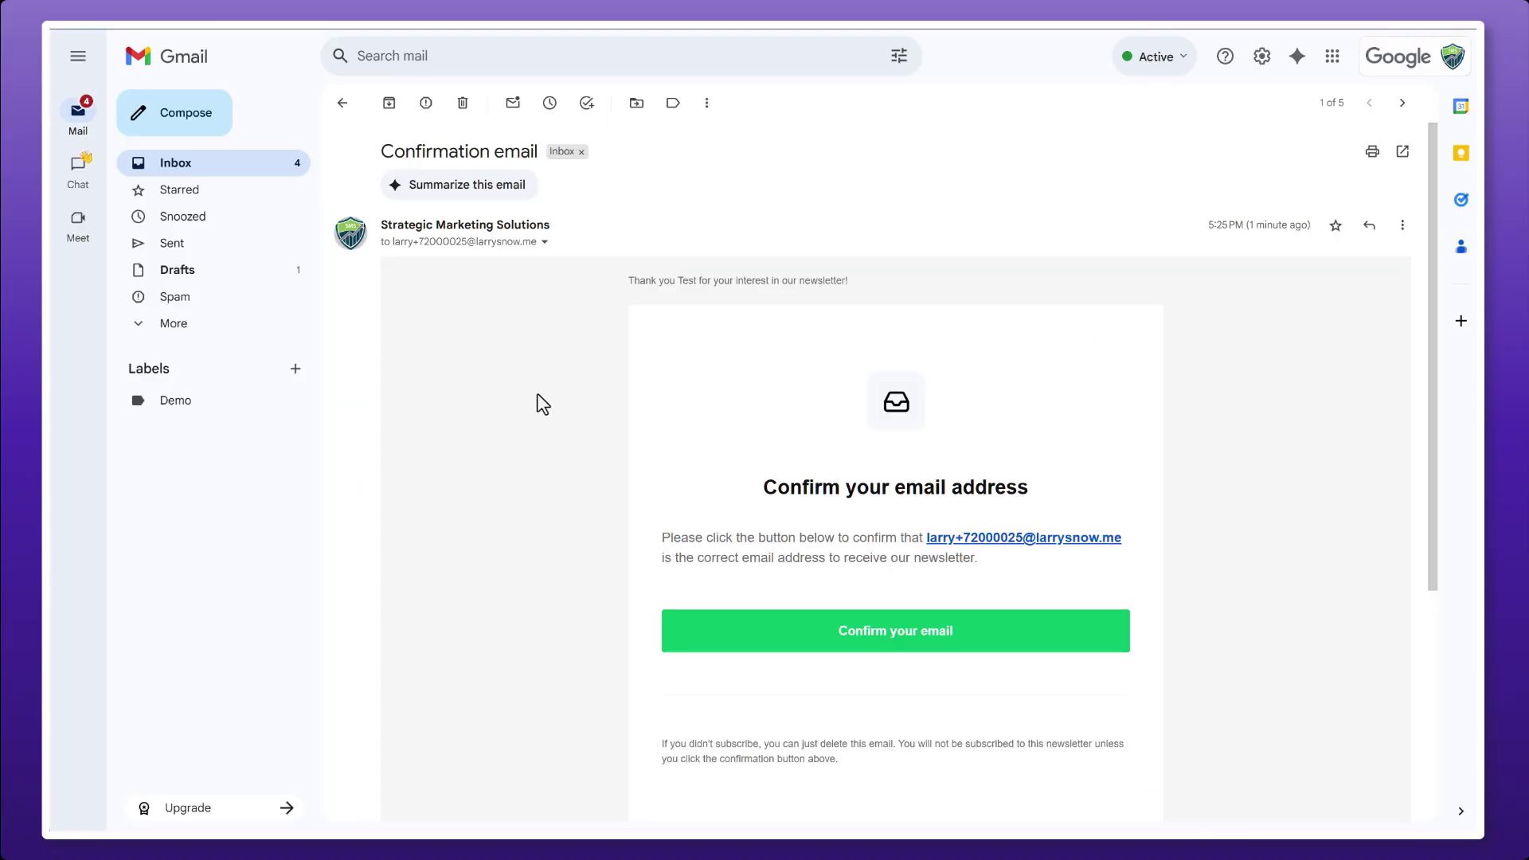
left_click(927, 638)
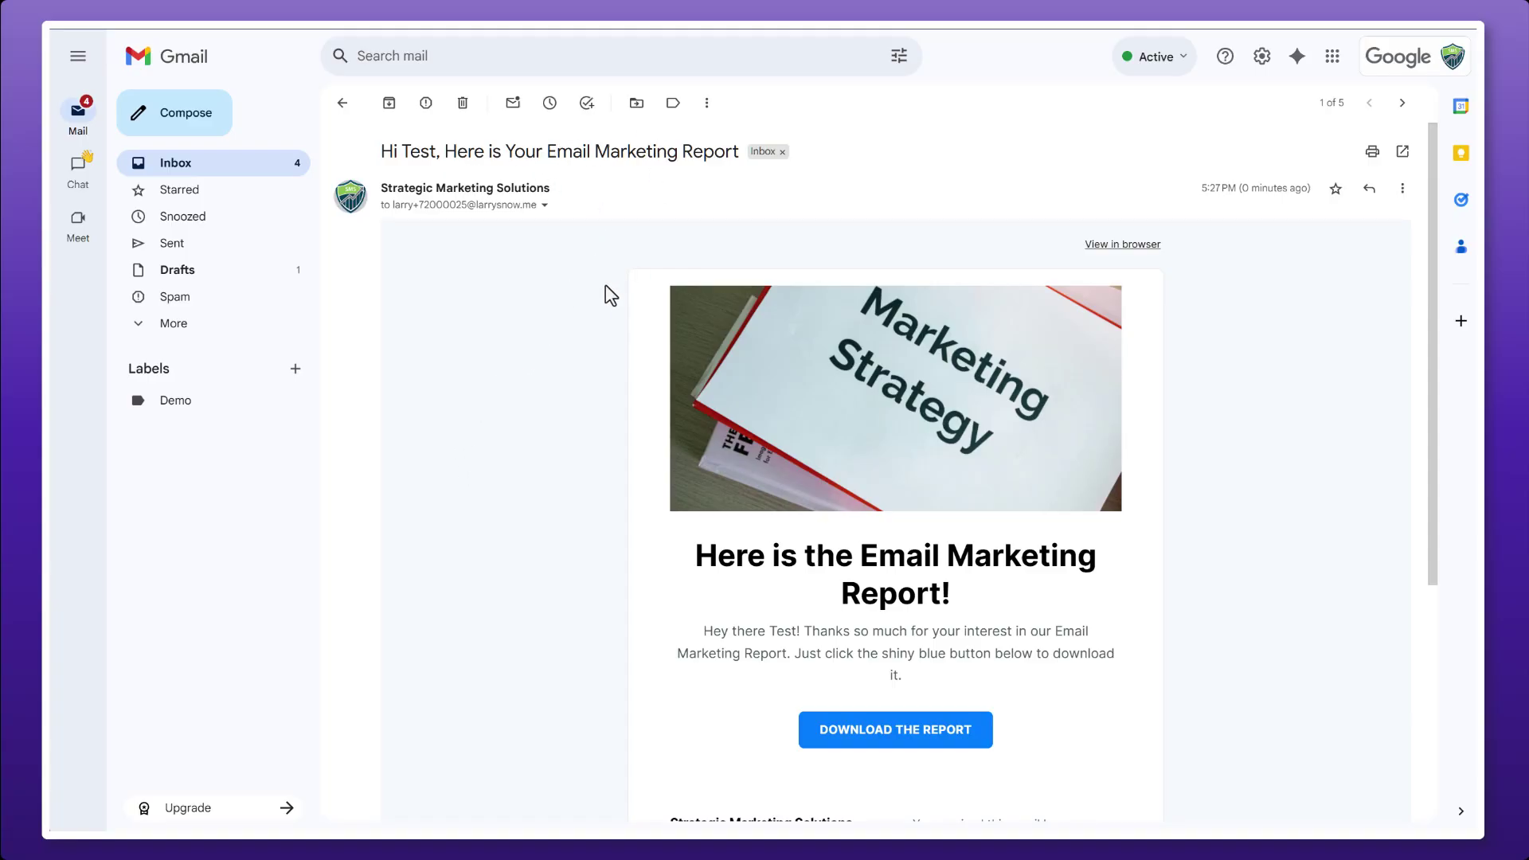
Open the report from the delivered email and check the date and first-name greeting on its first page
scroll(734, 421, "down", 3)
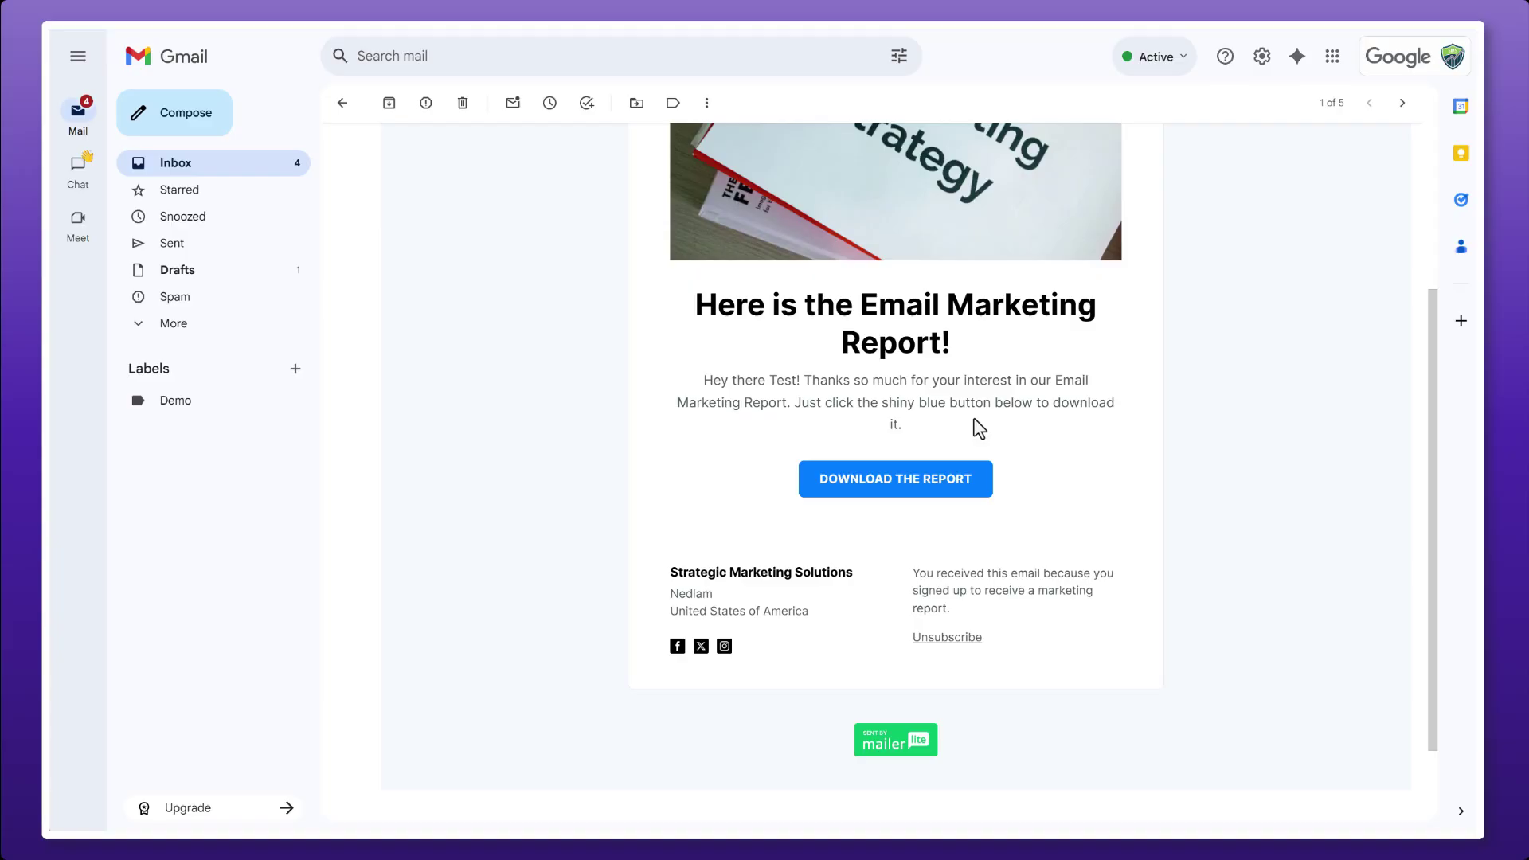
left_click(903, 482)
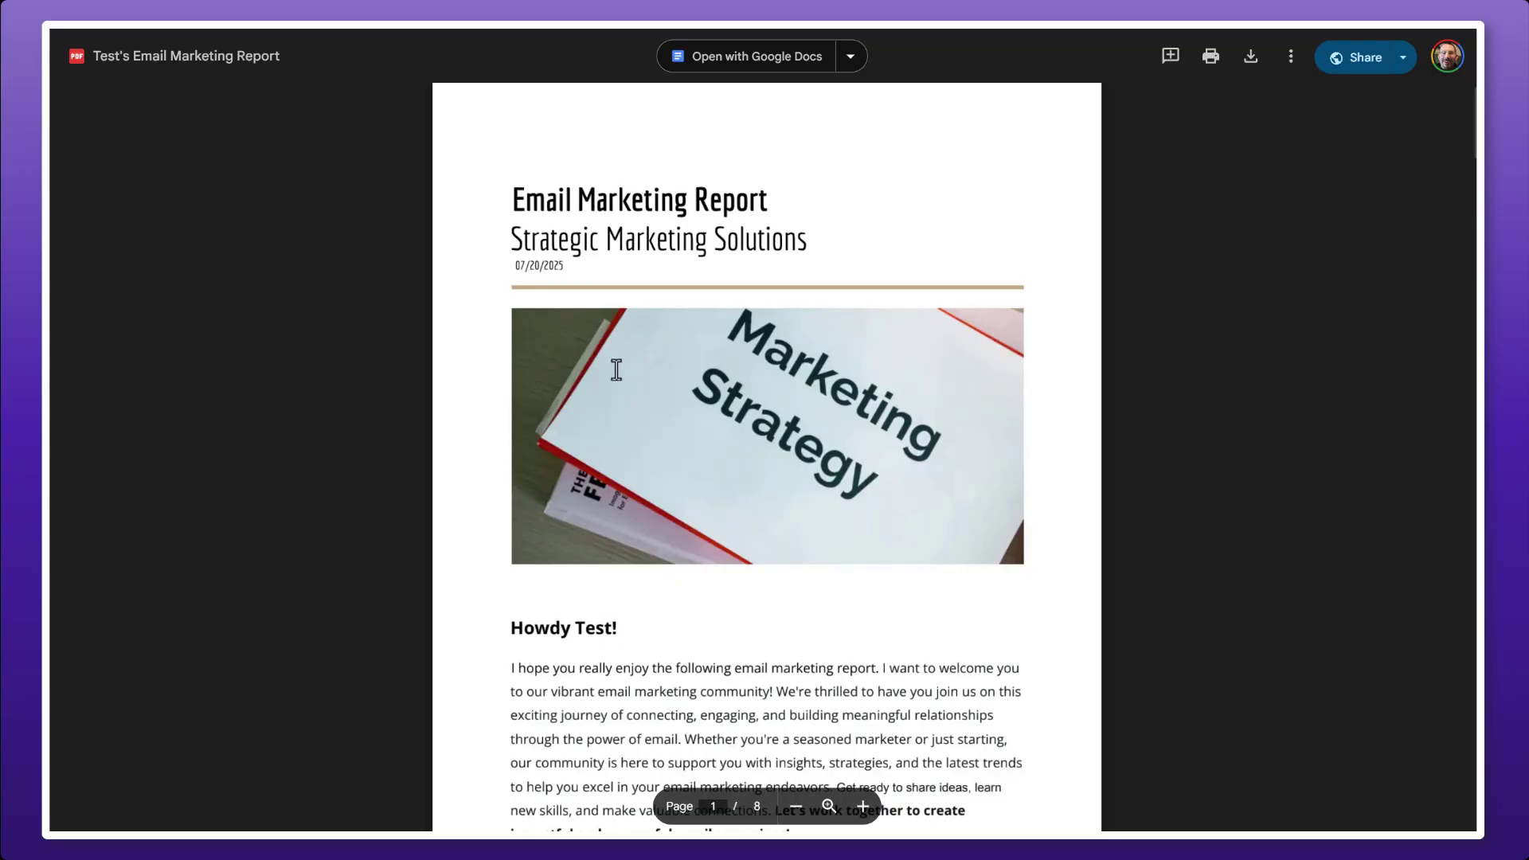
left_click_drag(564, 273, 499, 265)
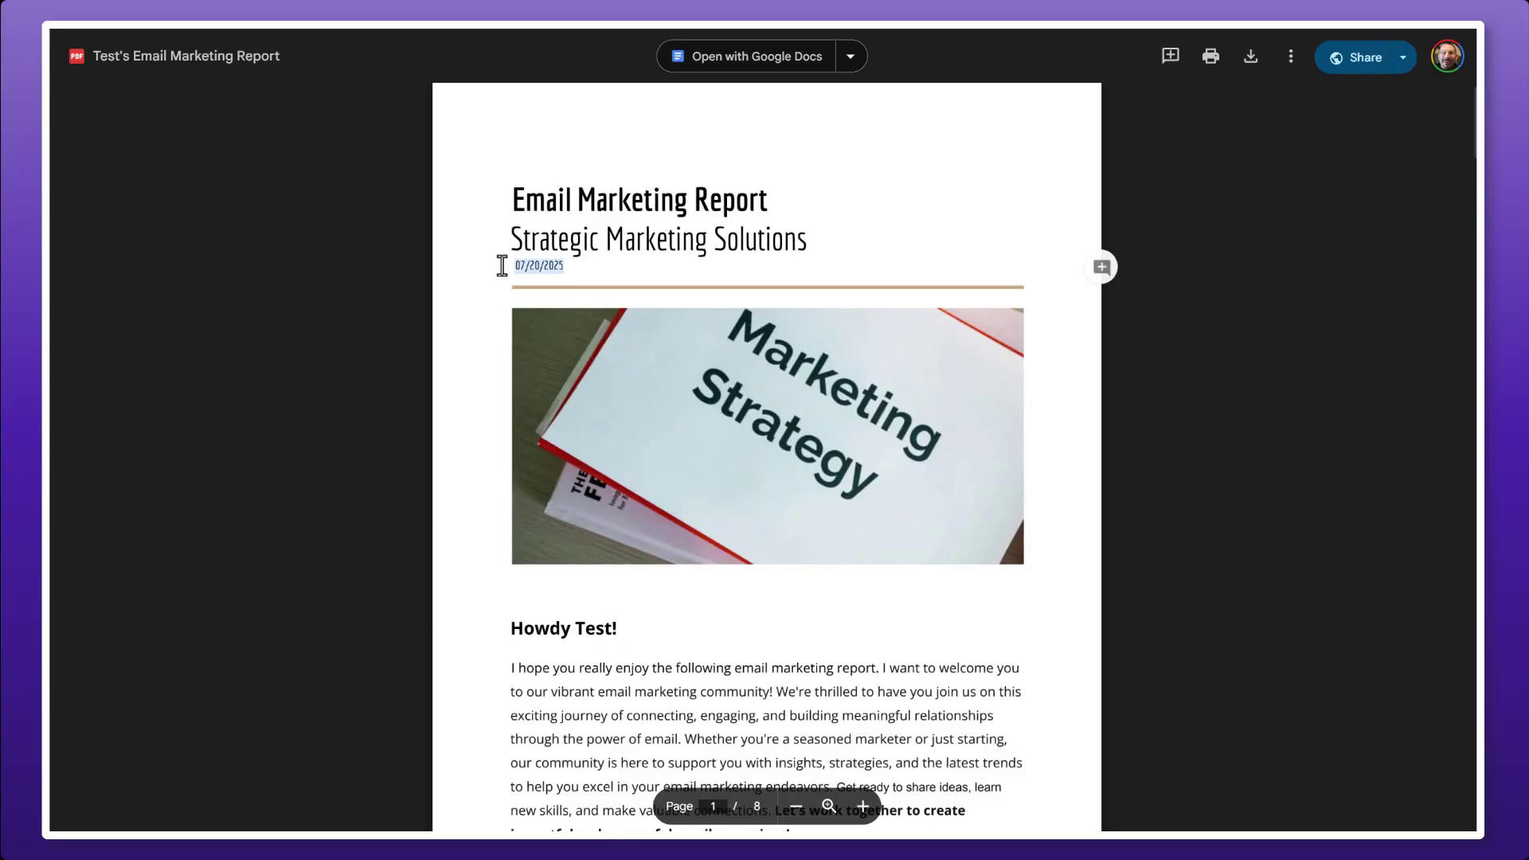
scroll(464, 437, "down", 3)
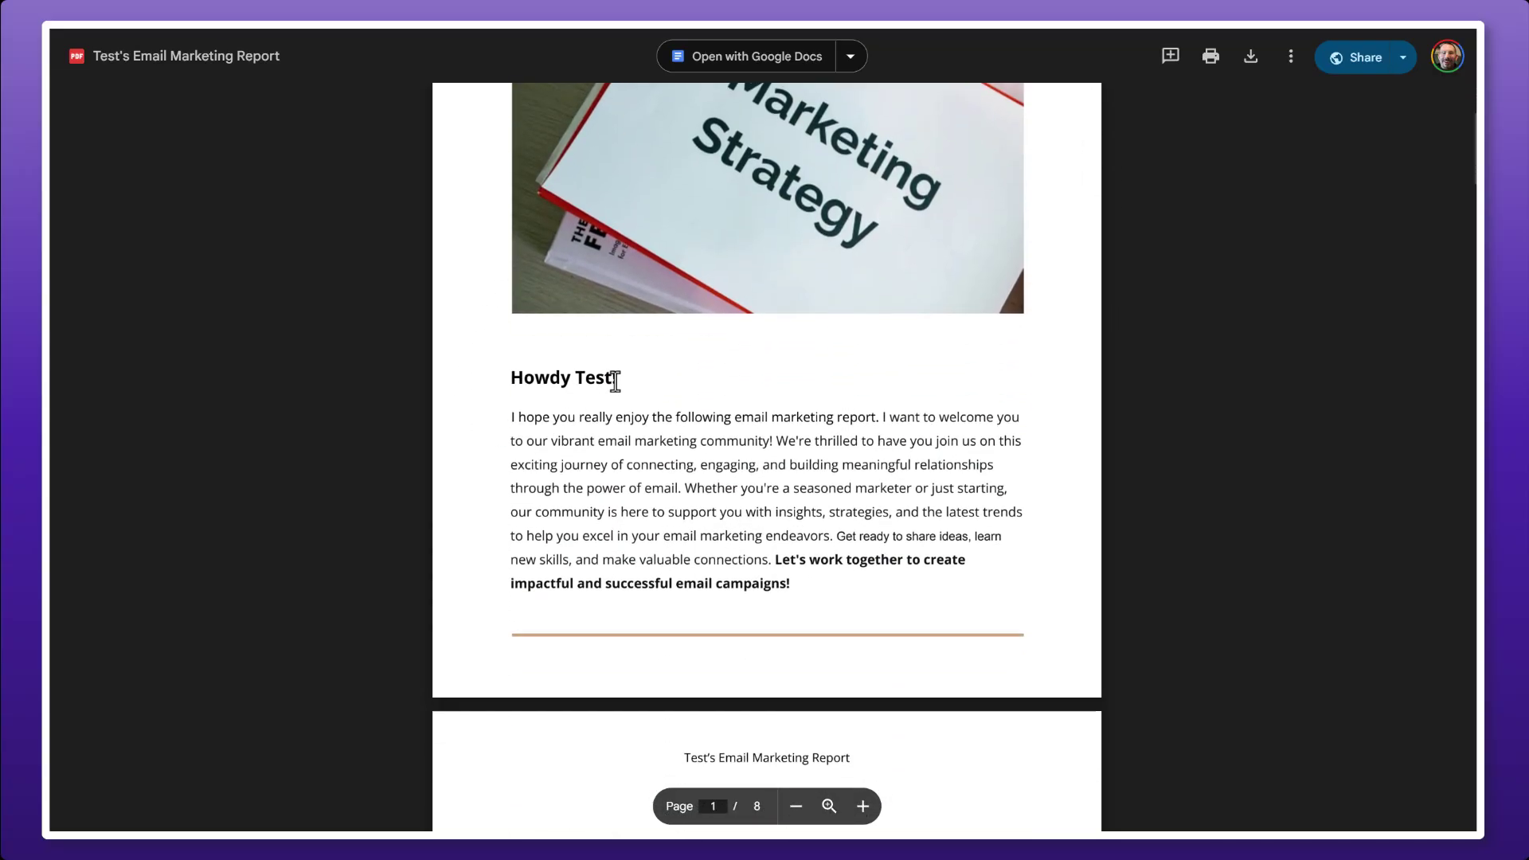
left_click_drag(611, 378, 571, 379)
Examine the report's remaining pages, including the personalized page headers, the tips section for Lack of subscribers and the coupon offer
scroll(741, 468, "down", 6)
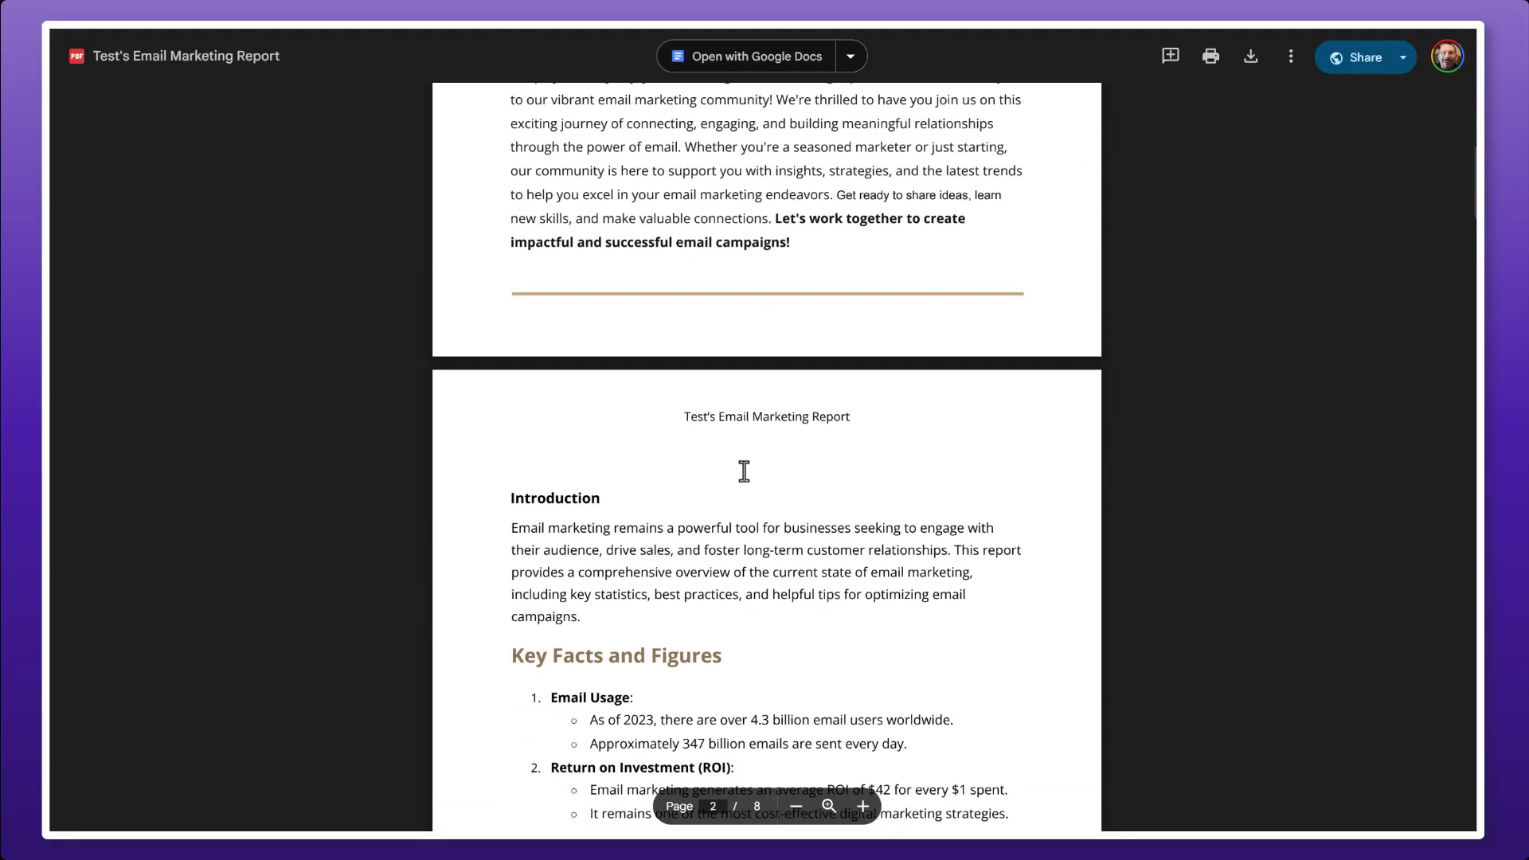
scroll(744, 471, "down", 13)
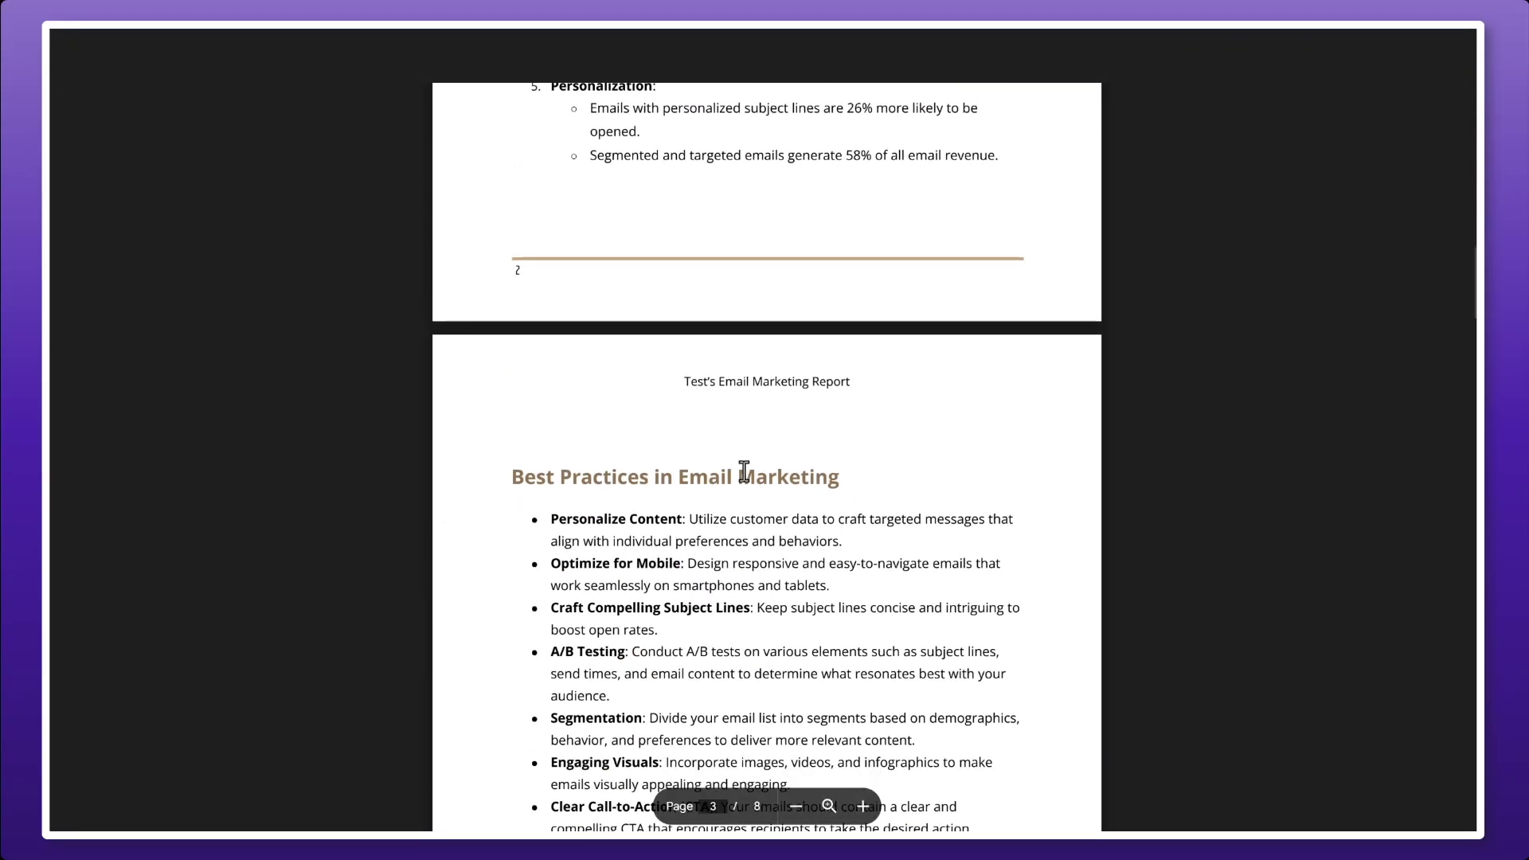
scroll(744, 471, "down", 1)
scroll(744, 472, "down", 15)
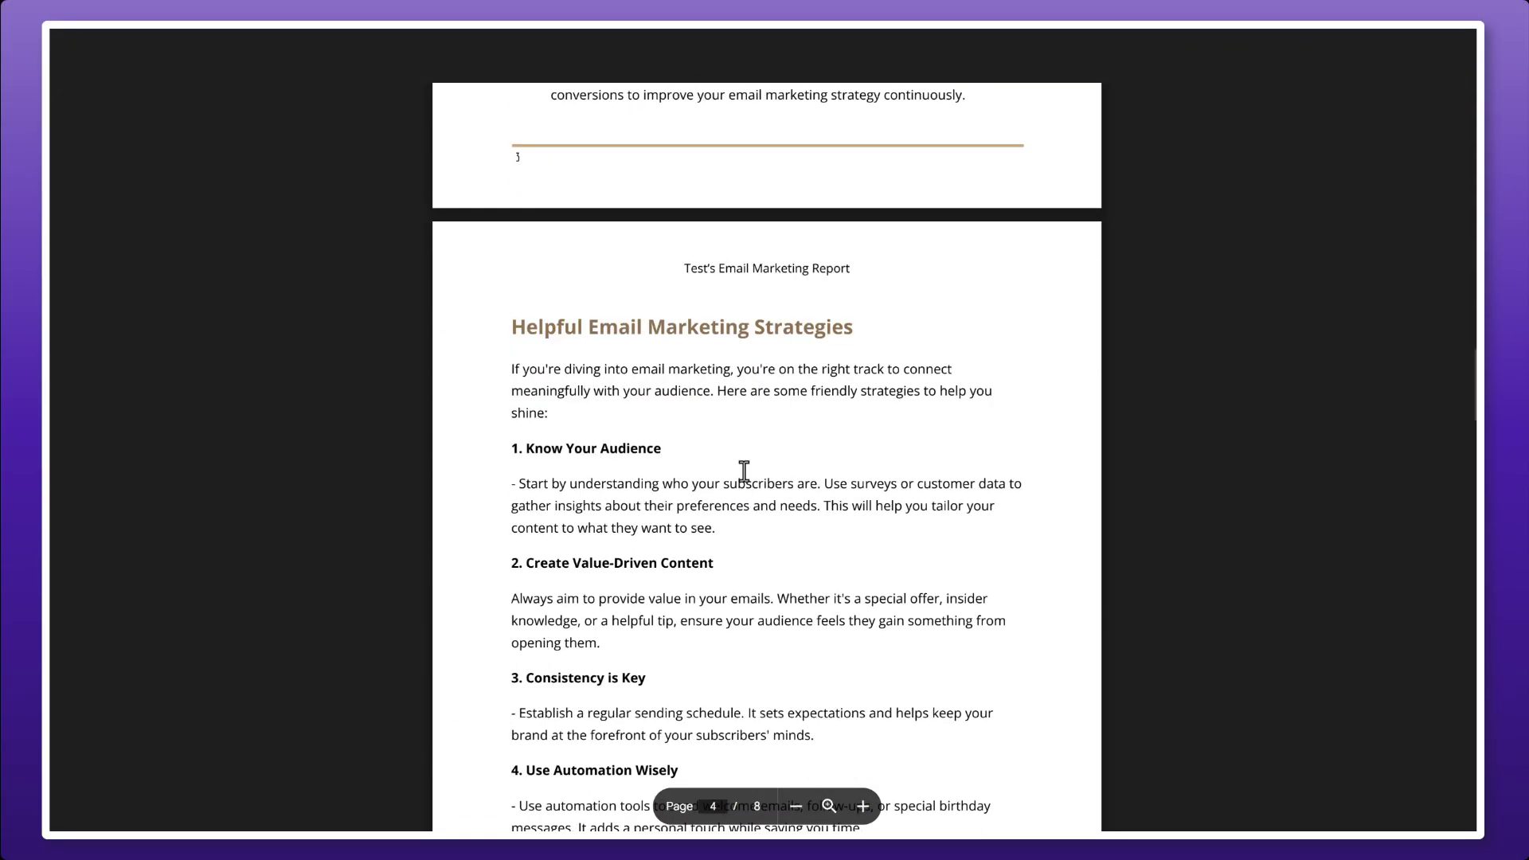
scroll(744, 472, "down", 15)
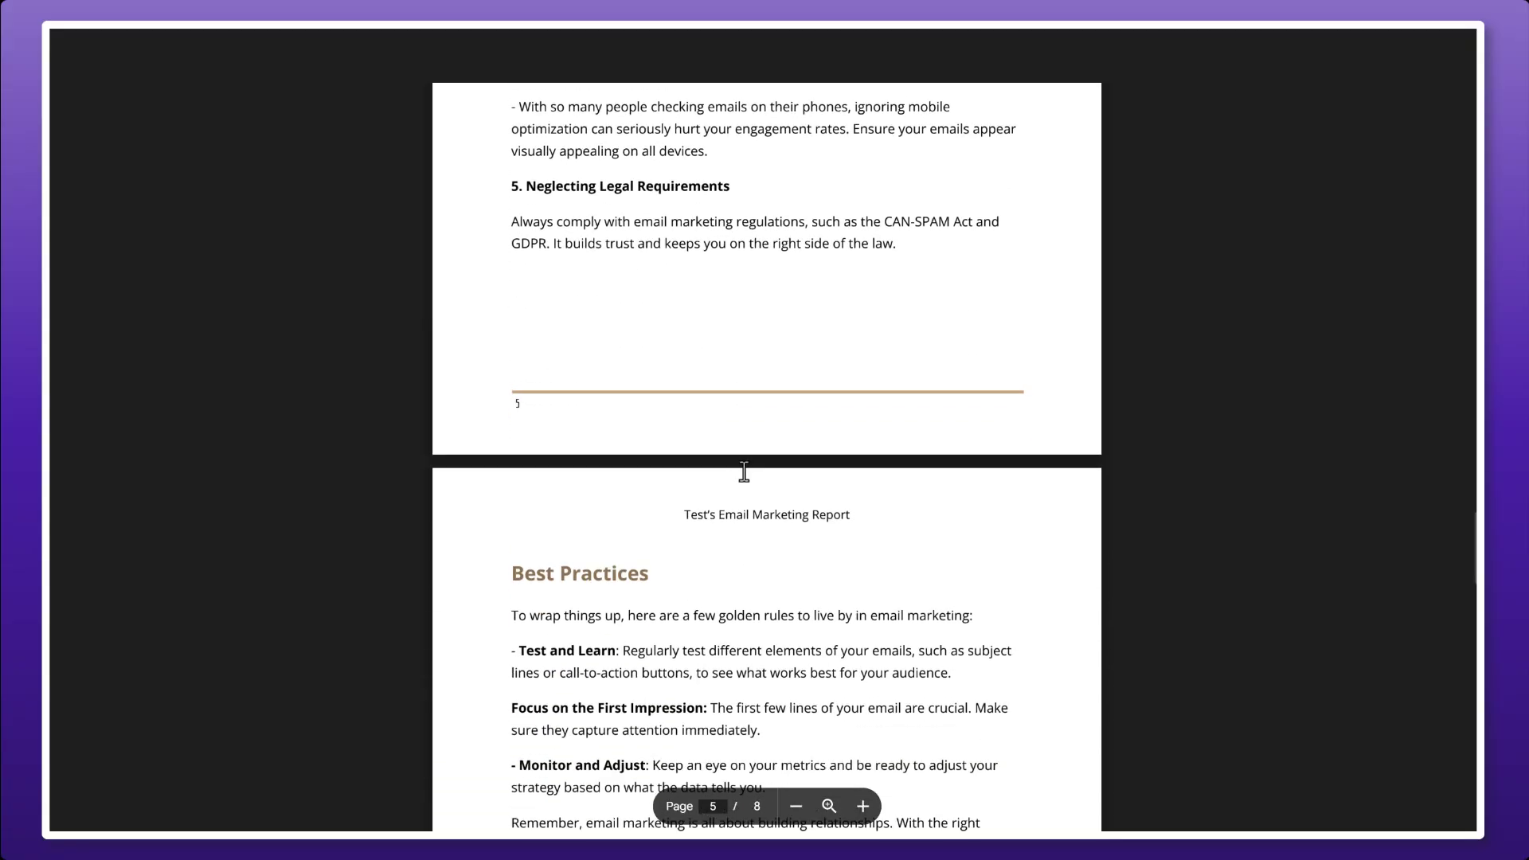
scroll(697, 468, "up", 3)
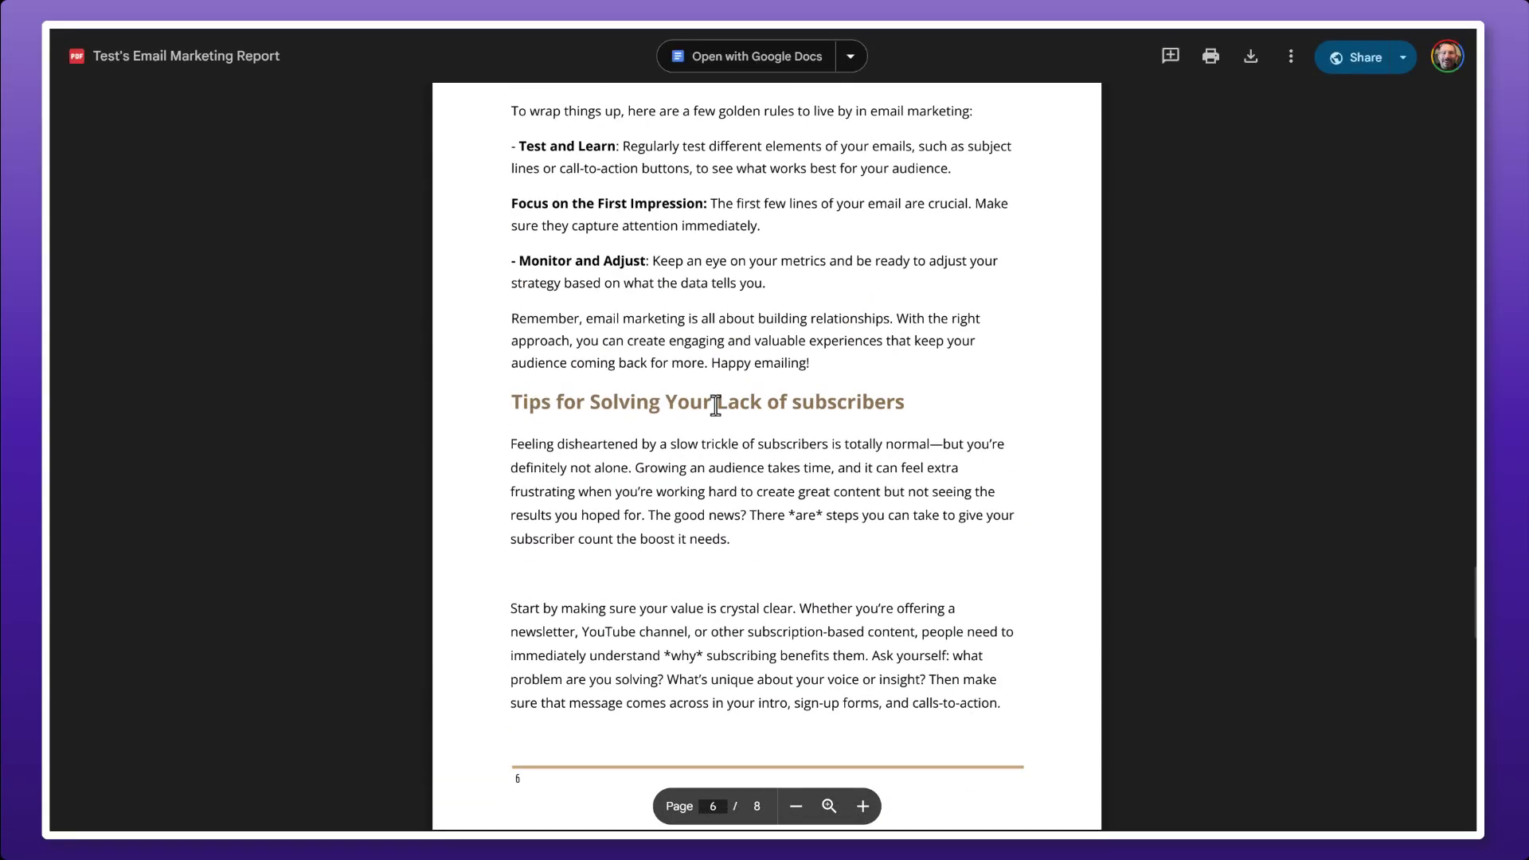
left_click_drag(717, 407, 896, 401)
scroll(764, 543, "down", 6)
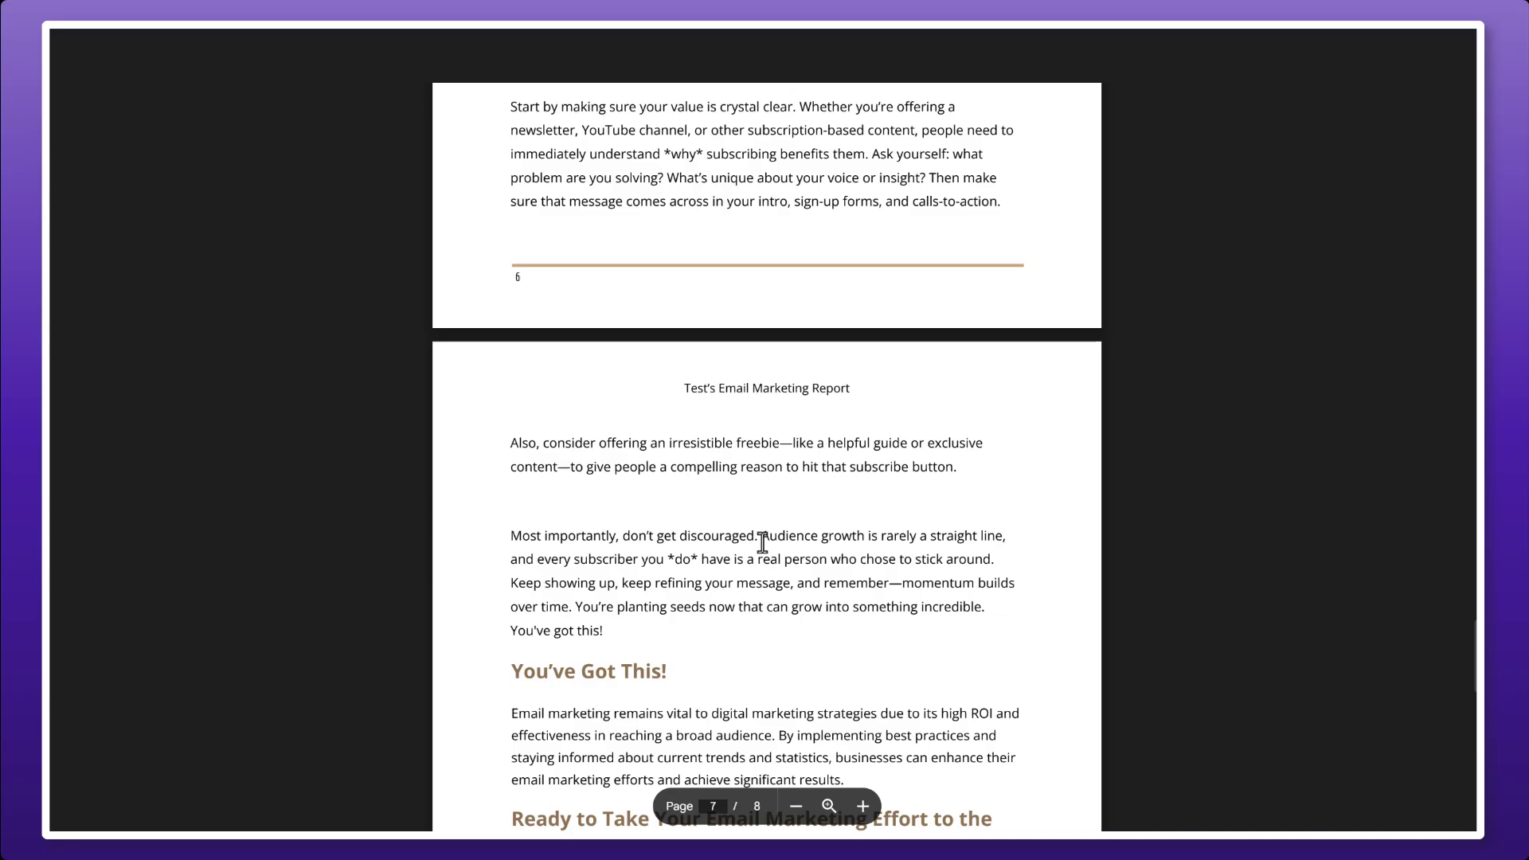
scroll(763, 543, "down", 7)
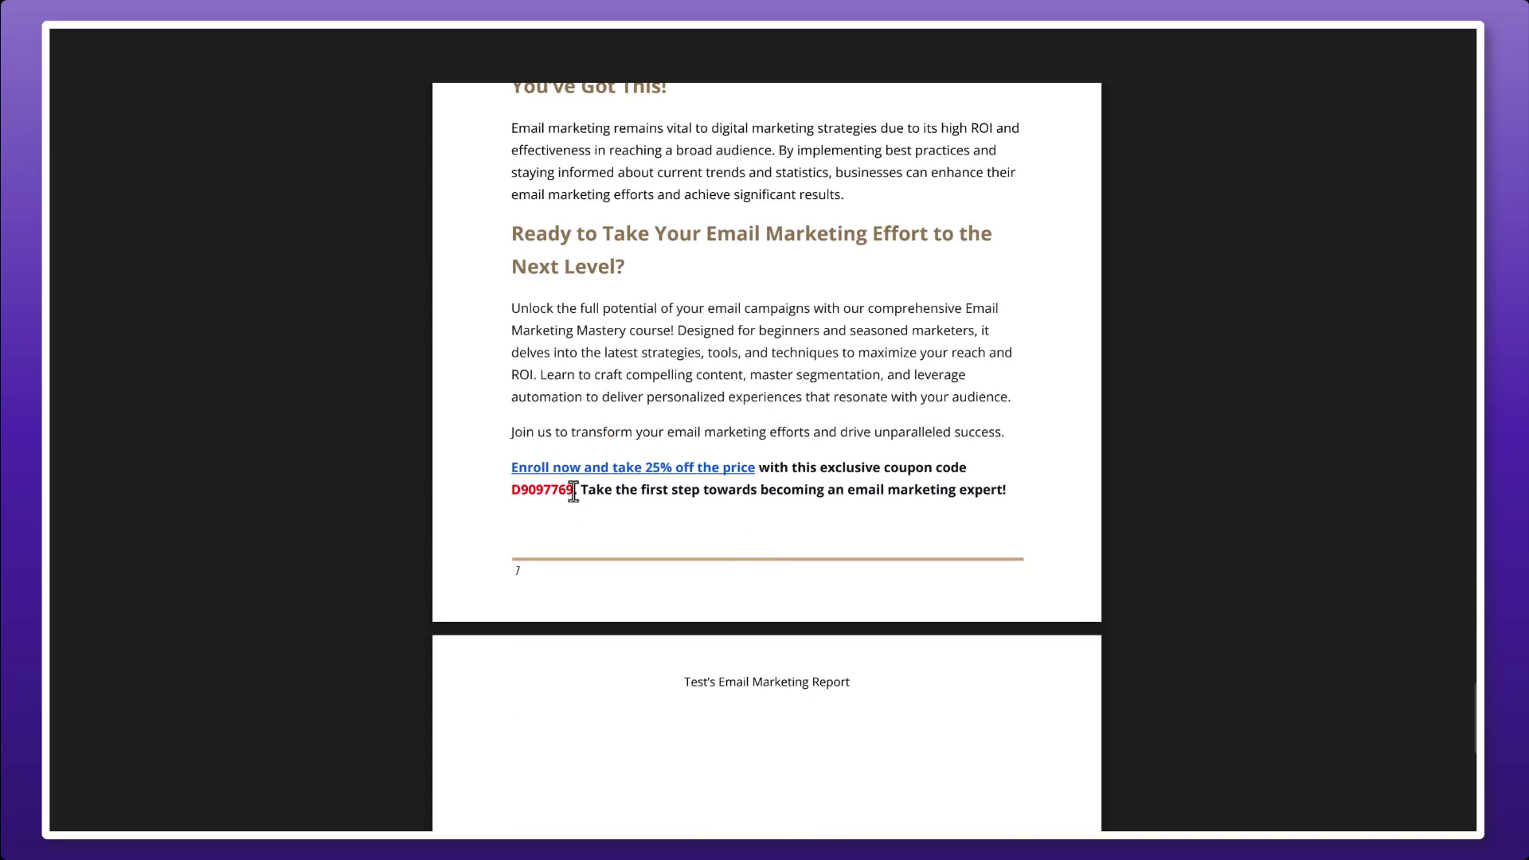